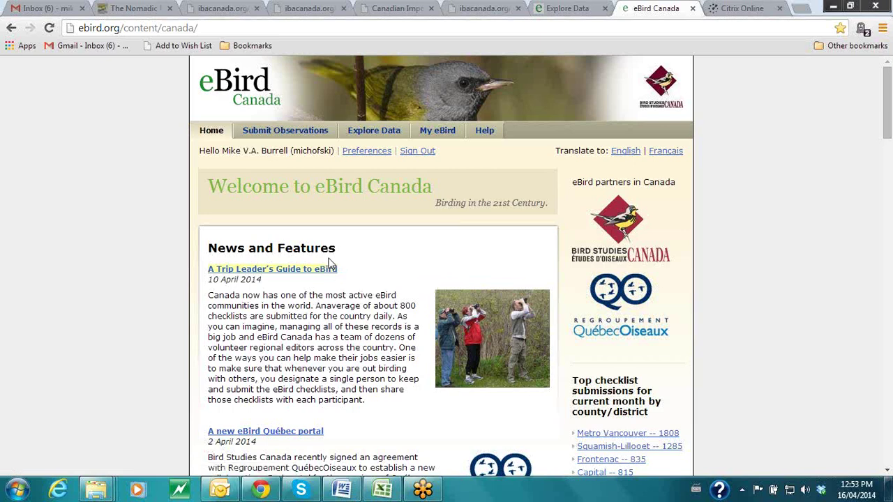
pyautogui.click(176, 28)
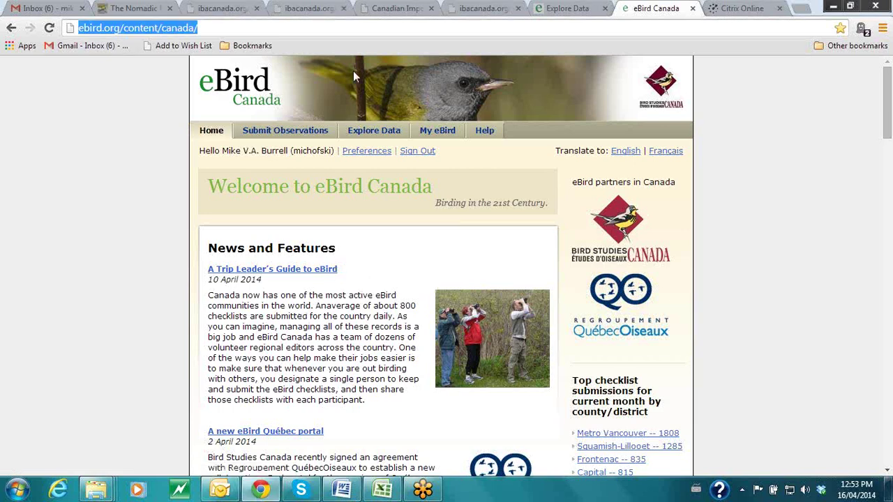
pyautogui.write('www.ee')
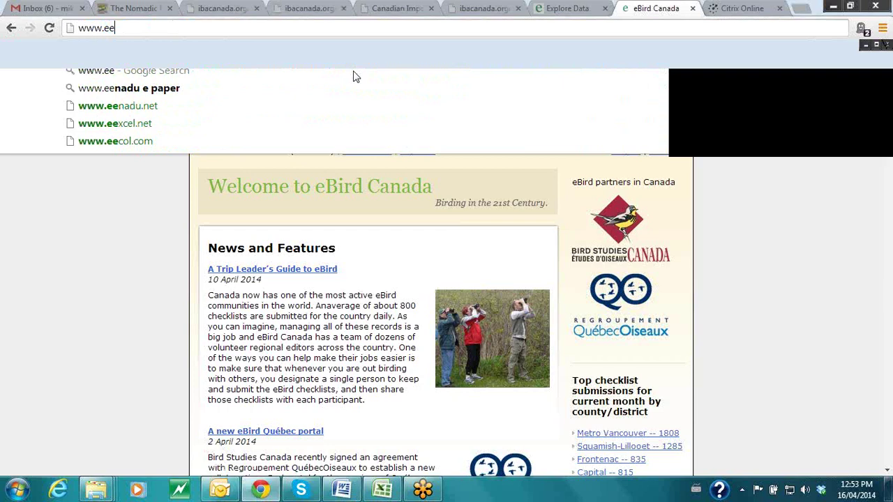
pyautogui.press('BackSpace')
pyautogui.write('bird.ca')
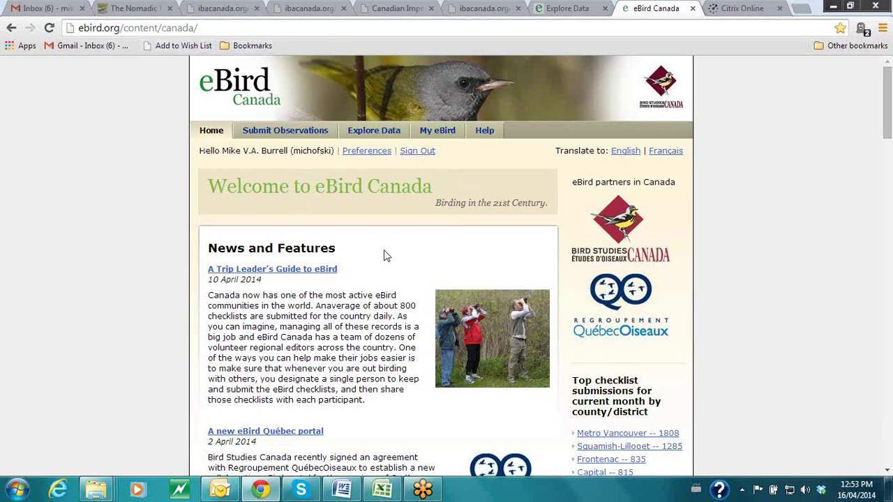
# - Look through the News and Features articles on the eBird Canada home page, from the trip leader's guide to the Location Explorer
pyautogui.scroll(-1, 368, 289)
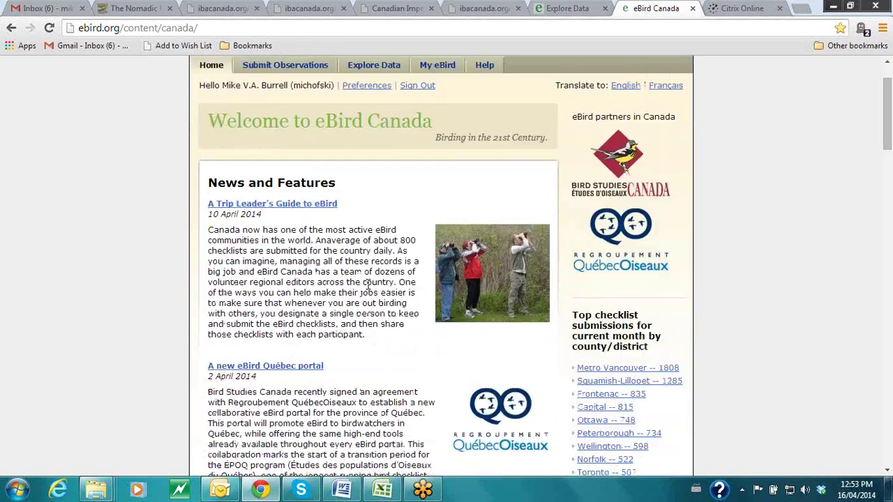
pyautogui.scroll(-1, 322, 311)
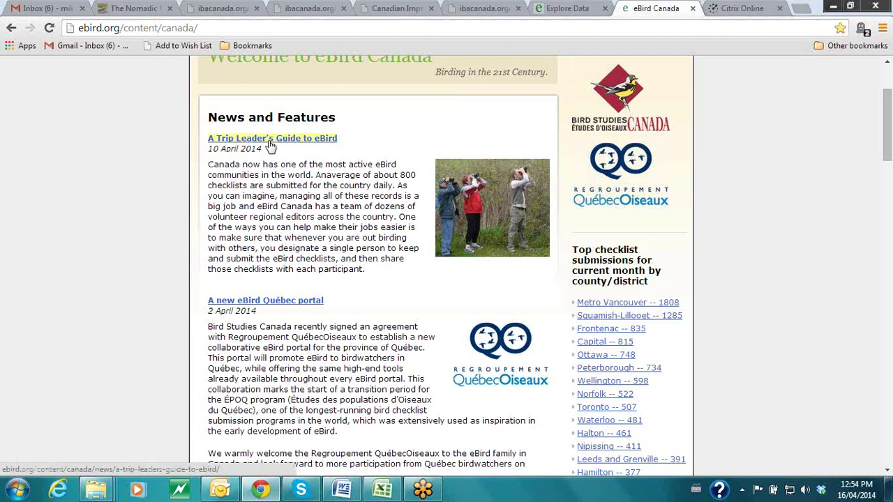
pyautogui.scroll(-1, 249, 222)
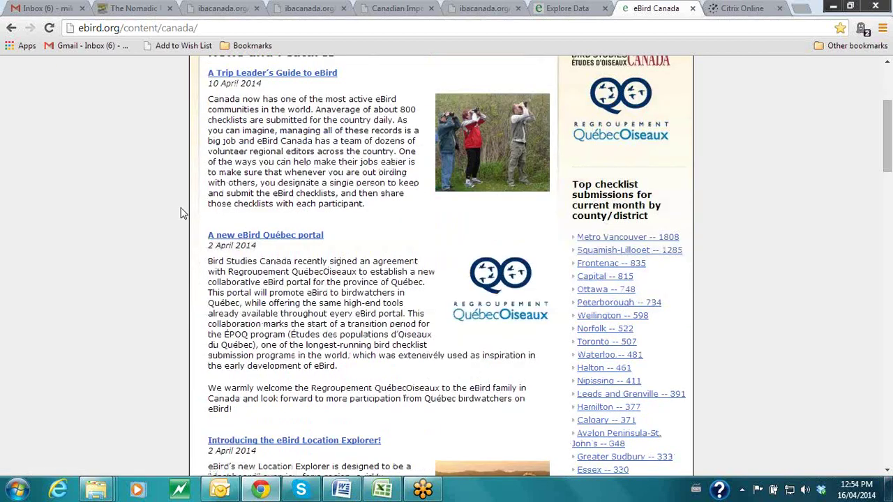
pyautogui.scroll(-1, 180, 213)
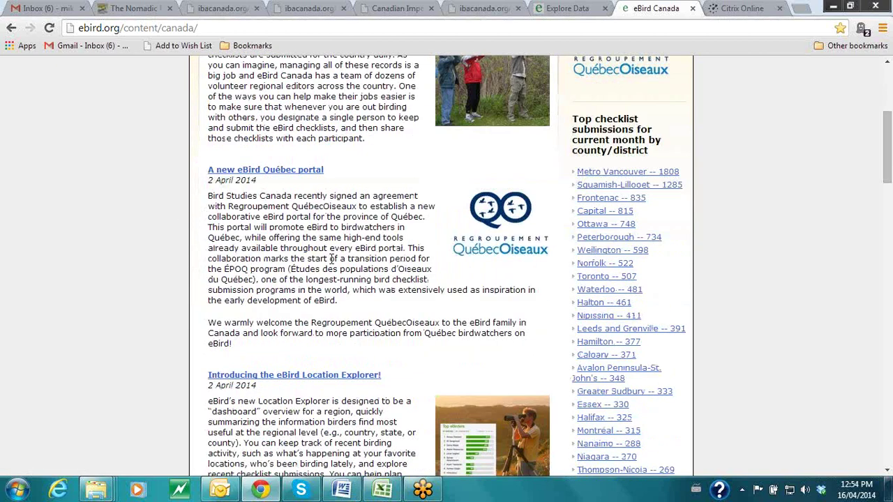
pyautogui.scroll(-3, 335, 262)
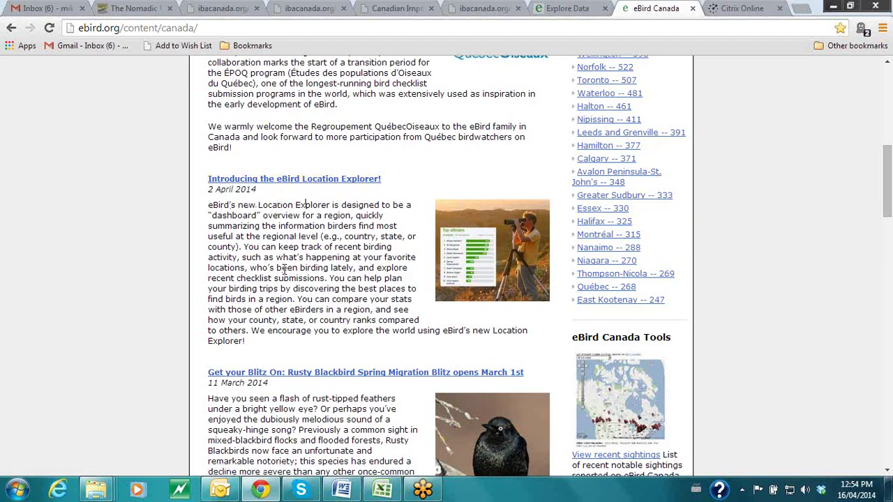
pyautogui.scroll(5, 275, 307)
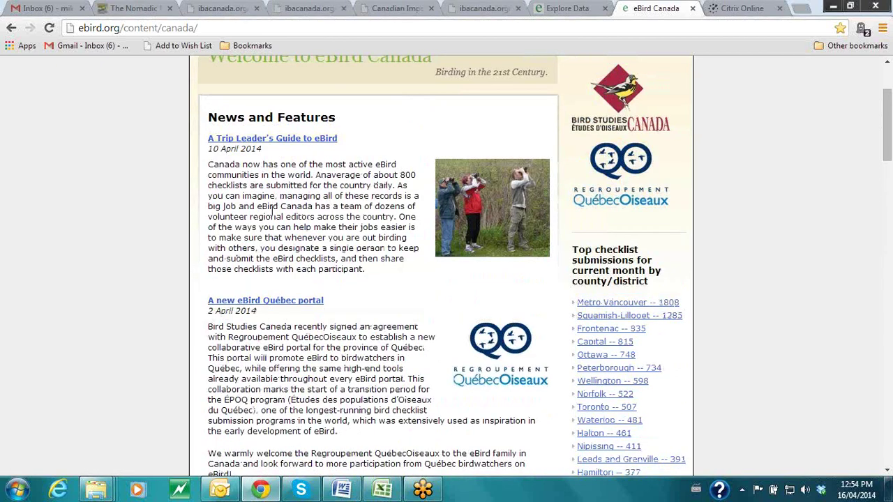
pyautogui.scroll(1, 277, 233)
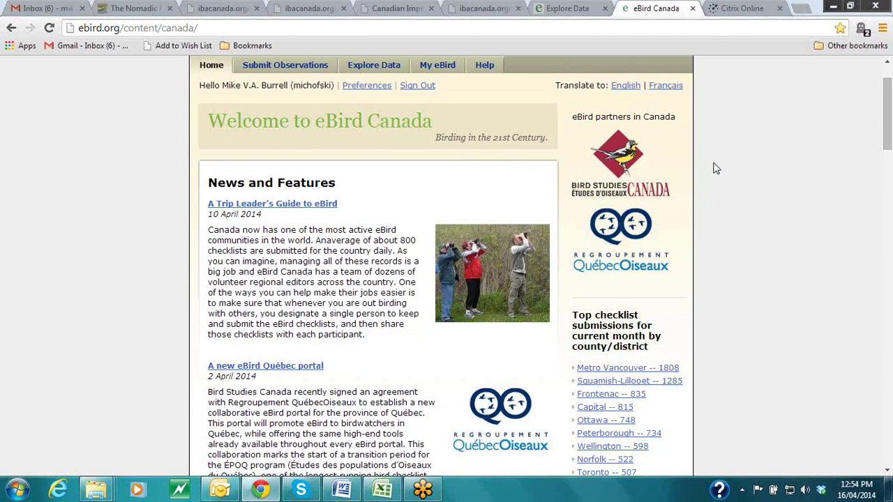
# - Examine the home page's top checklist submissions by county/district and the eBird Canada Tools below them
pyautogui.scroll(-1, 716, 174)
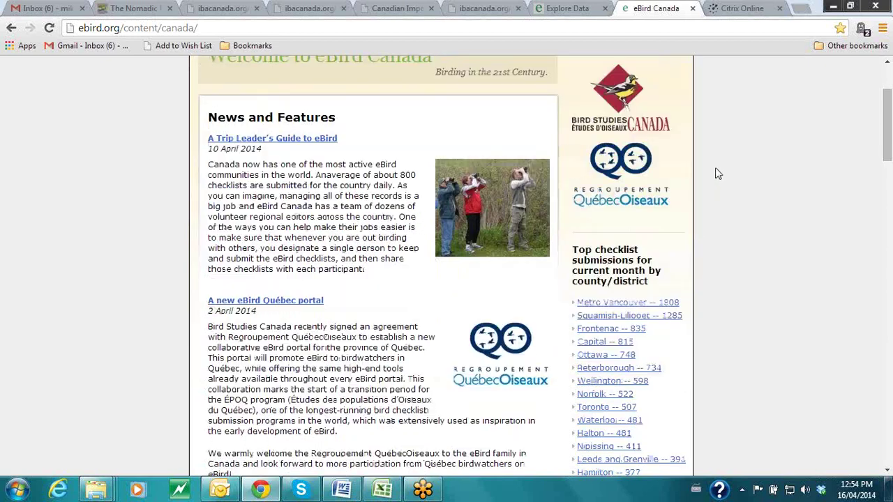
pyautogui.scroll(-1, 694, 221)
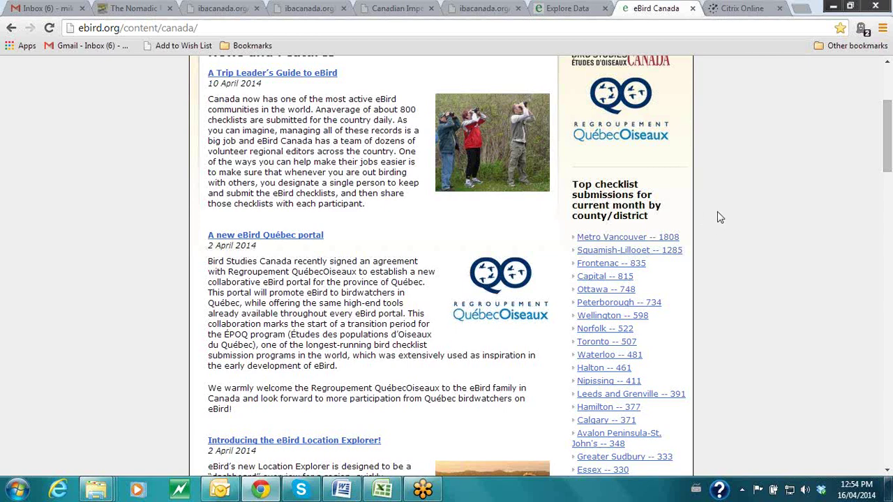
pyautogui.scroll(-1, 717, 214)
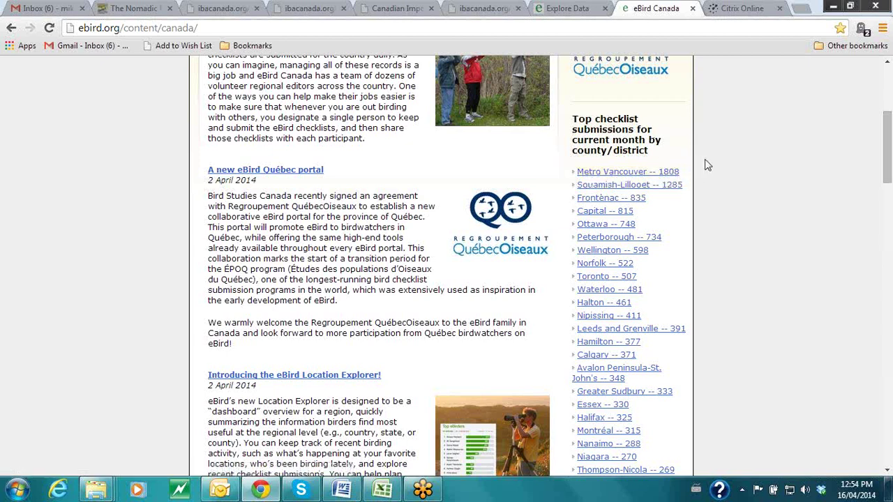
pyautogui.scroll(-1, 709, 234)
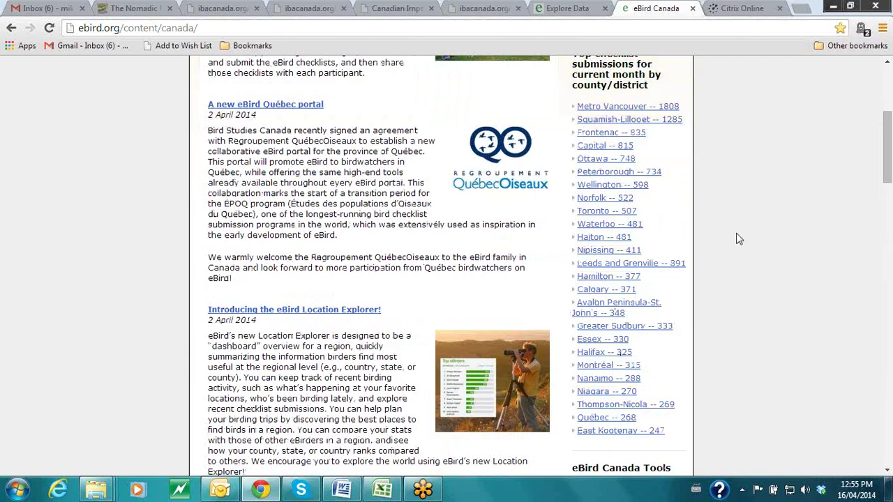
pyautogui.scroll(1, 737, 241)
pyautogui.scroll(-1, 740, 240)
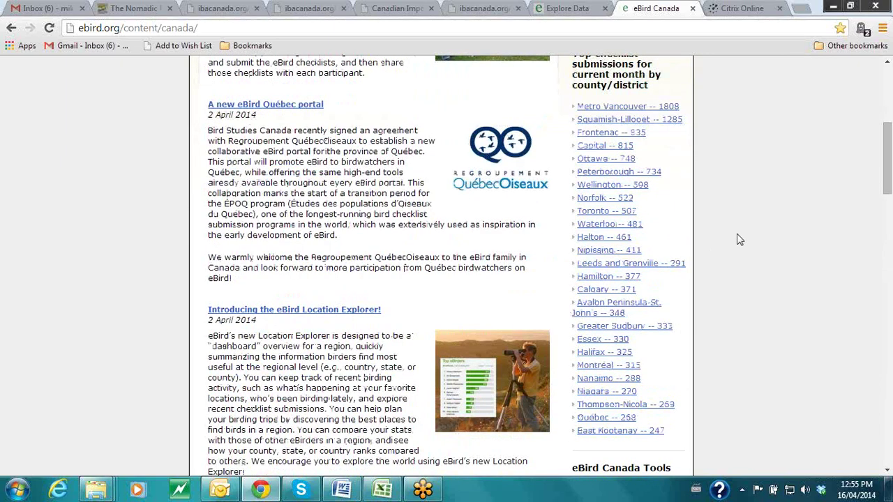
pyautogui.scroll(1, 740, 239)
pyautogui.scroll(-4, 739, 239)
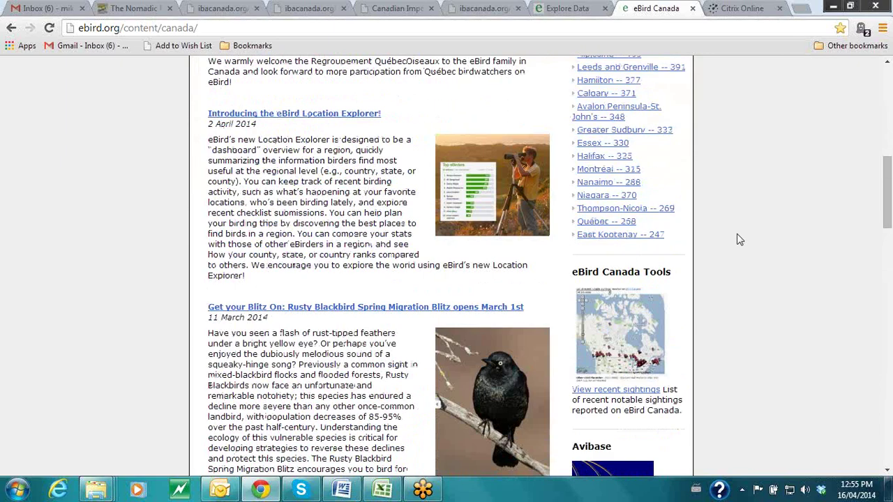
pyautogui.scroll(-2, 740, 239)
pyautogui.scroll(1, 766, 291)
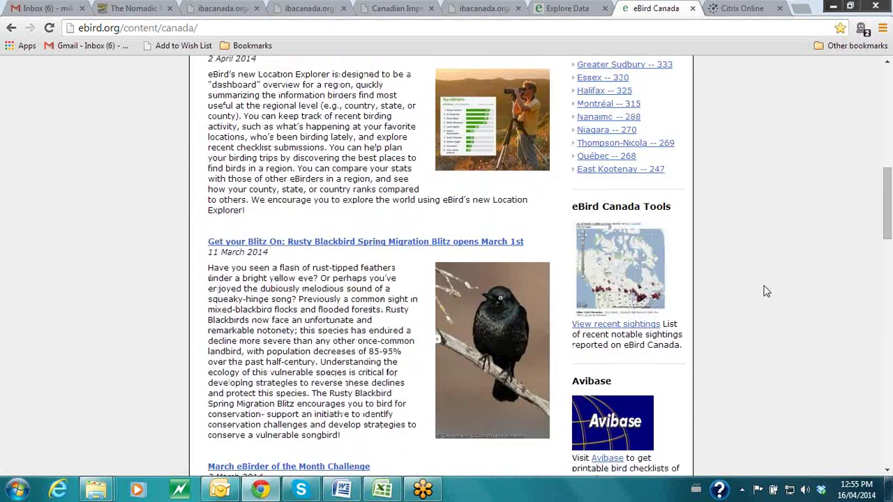
pyautogui.scroll(4, 766, 292)
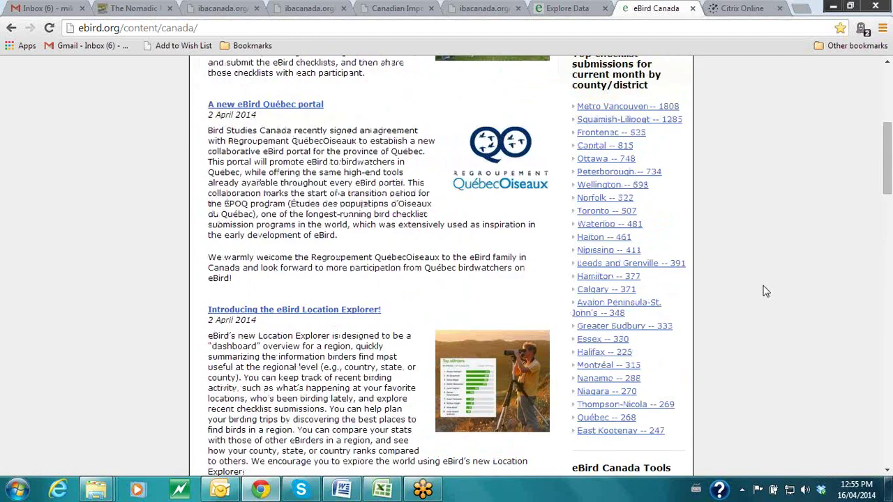
pyautogui.scroll(5, 767, 291)
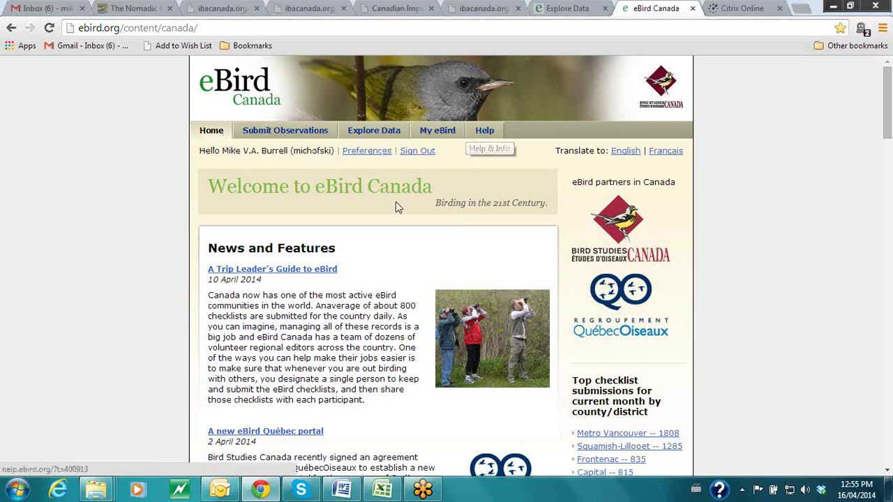
# - Open the eBird Help Center and look over its help article categories, from Getting Started to Entering Data
pyautogui.click(487, 133)
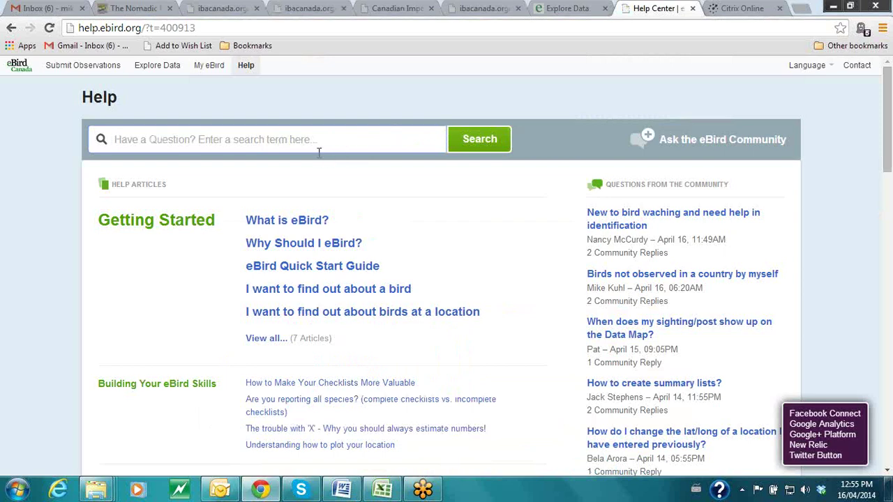
pyautogui.scroll(-1, 441, 191)
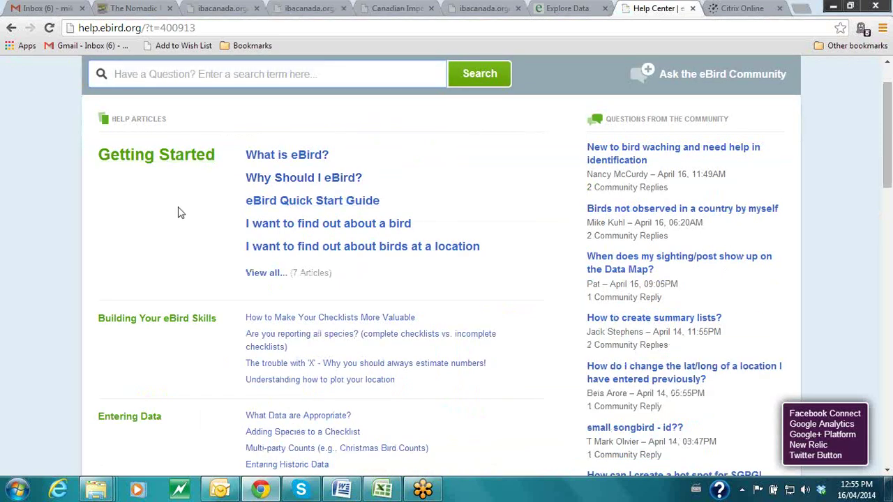
pyautogui.scroll(1, 133, 192)
pyautogui.scroll(-1, 96, 260)
pyautogui.scroll(-1, 142, 282)
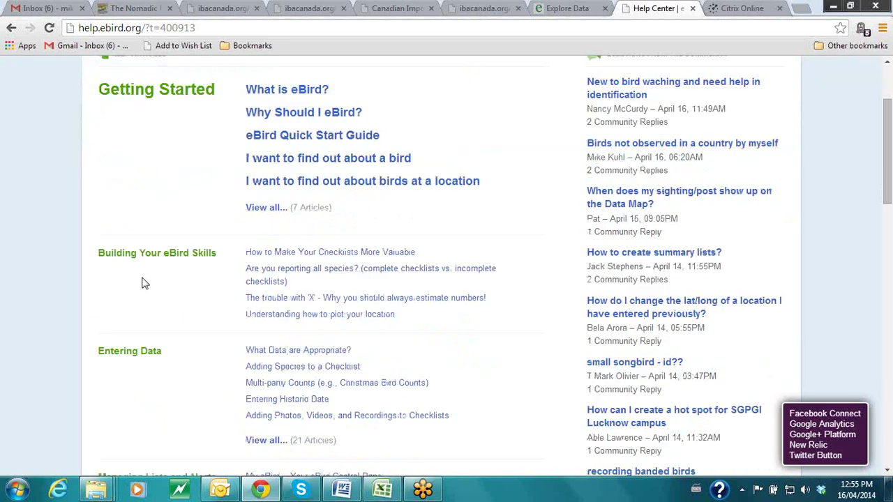
pyautogui.scroll(1, 200, 292)
pyautogui.scroll(1, 201, 292)
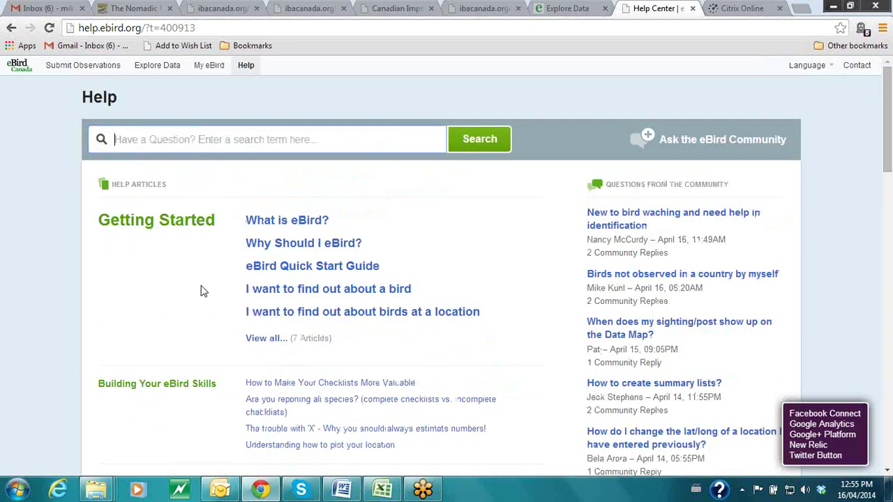
# - Return to the eBird Canada home page and open My eBird to review the personal stats and State/Province lists
pyautogui.click(21, 68)
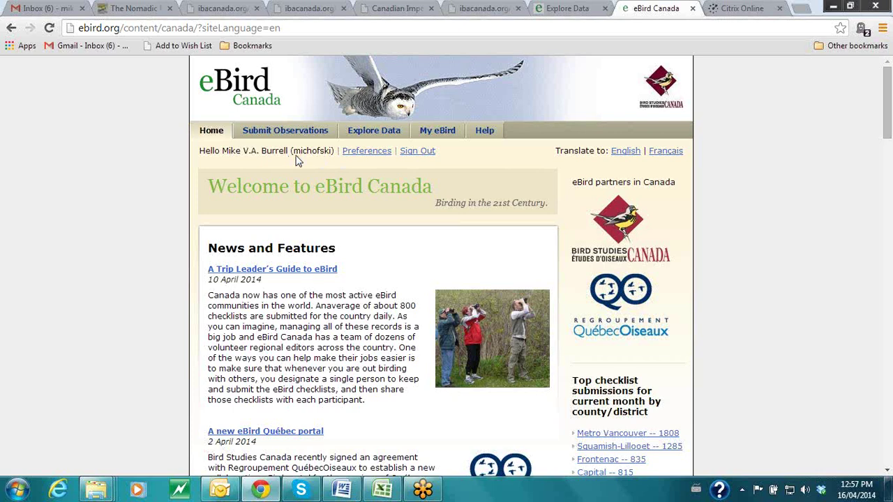
pyautogui.click(438, 133)
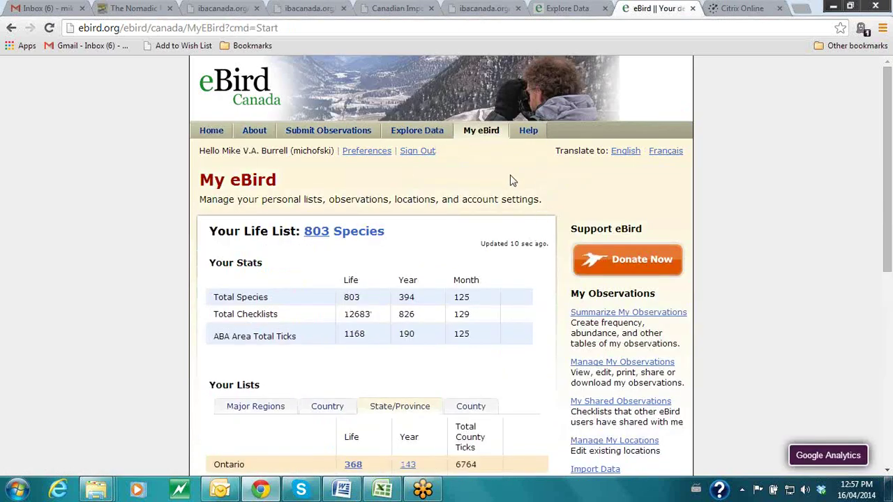
pyautogui.scroll(-1, 521, 203)
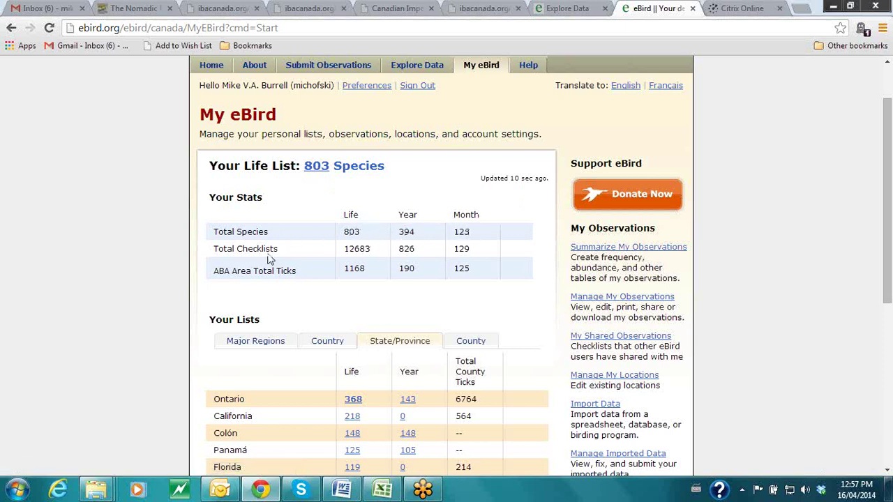
pyautogui.scroll(-2, 269, 255)
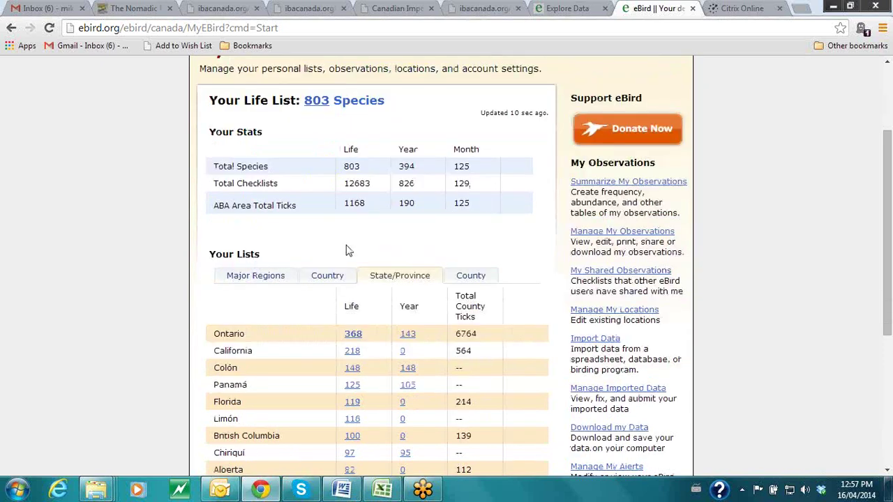
pyautogui.scroll(-2, 395, 219)
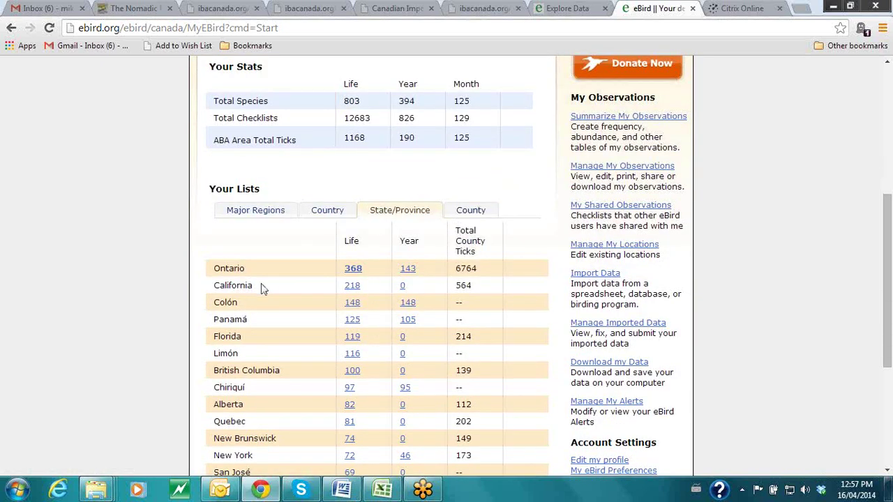
pyautogui.scroll(-2, 292, 194)
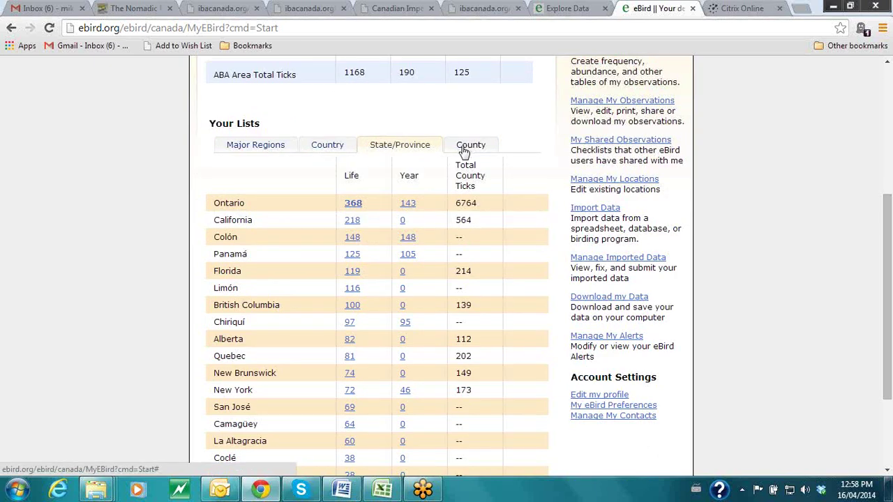
# - Show the personal lists by county and review their Life, Year and Month species counts
pyautogui.scroll(1, 459, 152)
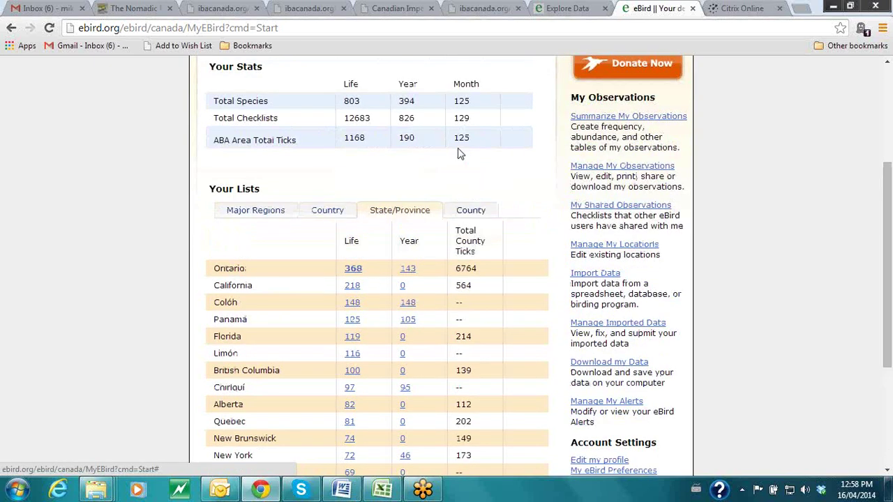
pyautogui.click(470, 225)
pyautogui.scroll(-1, 501, 236)
pyautogui.scroll(-1, 514, 235)
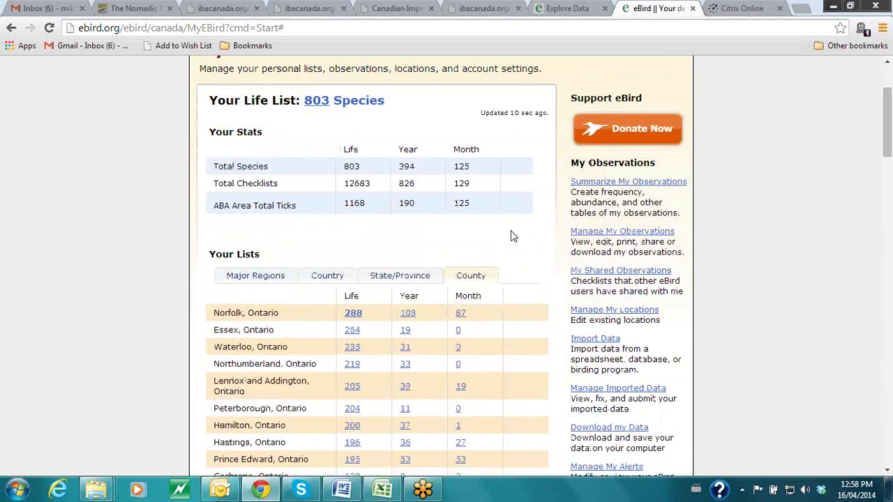
pyautogui.scroll(-2, 511, 231)
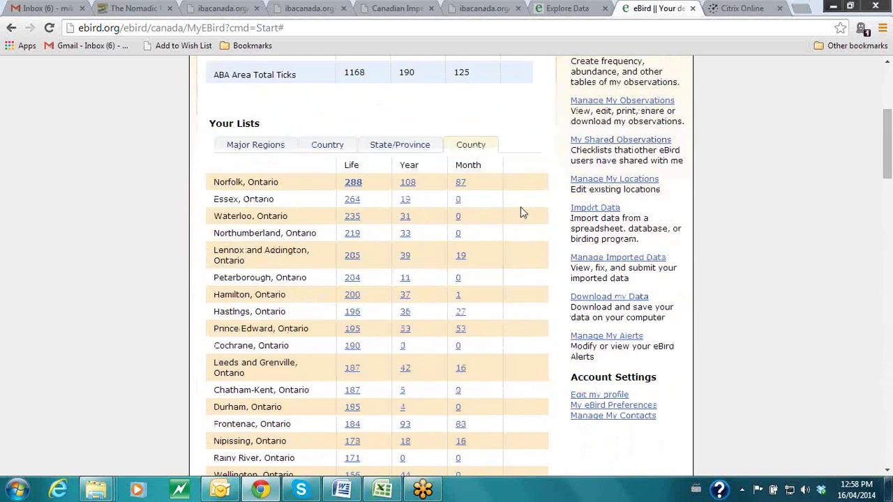
pyautogui.scroll(1, 521, 204)
pyautogui.scroll(-1, 519, 205)
pyautogui.scroll(2, 198, 309)
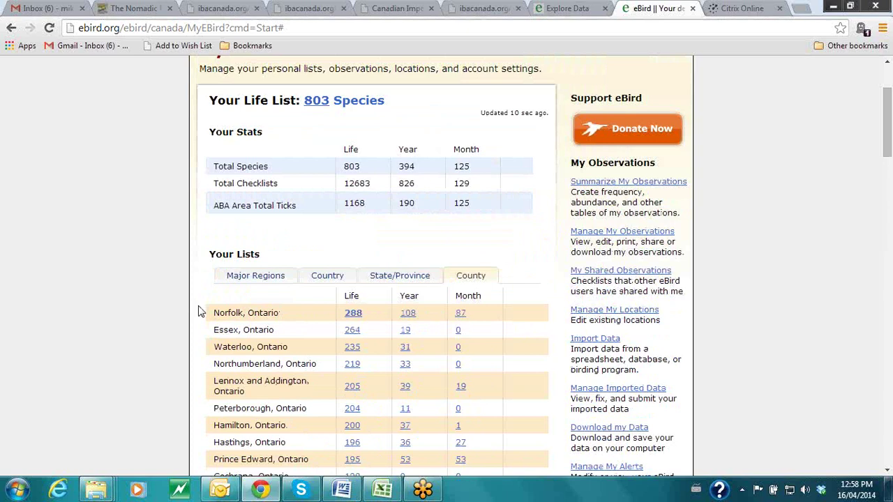
pyautogui.scroll(1, 199, 311)
pyautogui.scroll(-1, 338, 293)
pyautogui.scroll(-1, 510, 209)
pyautogui.scroll(-1, 504, 249)
pyautogui.scroll(1, 526, 253)
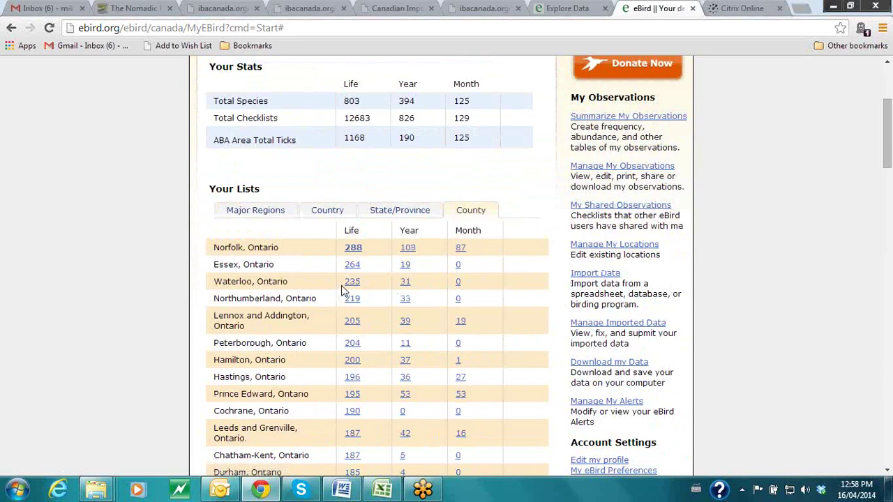
pyautogui.scroll(1, 349, 289)
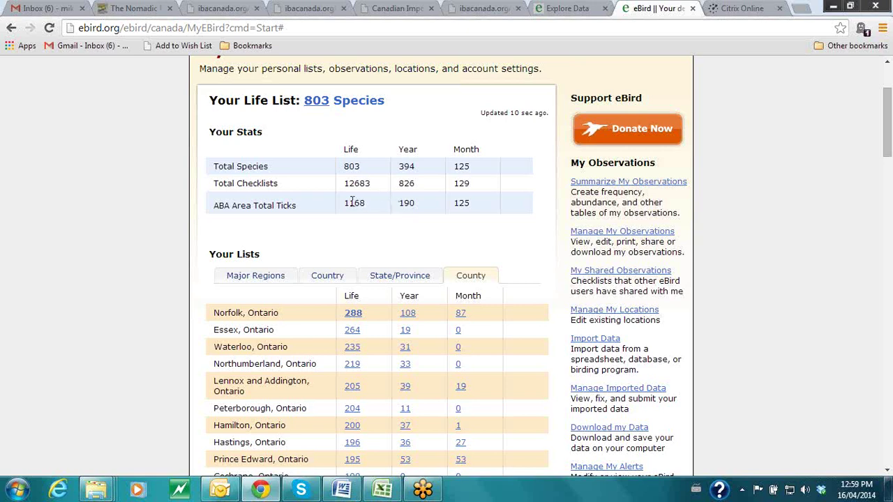
# - Show the personal lists by State/Province and open the Ontario life list
pyautogui.scroll(-1, 301, 203)
pyautogui.scroll(1, 302, 203)
pyautogui.click(404, 276)
pyautogui.scroll(-1, 538, 271)
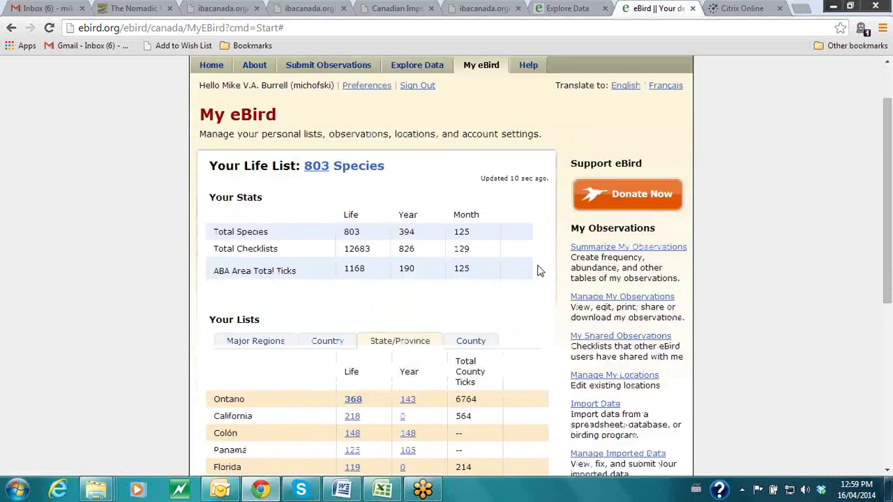
pyautogui.scroll(-3, 442, 205)
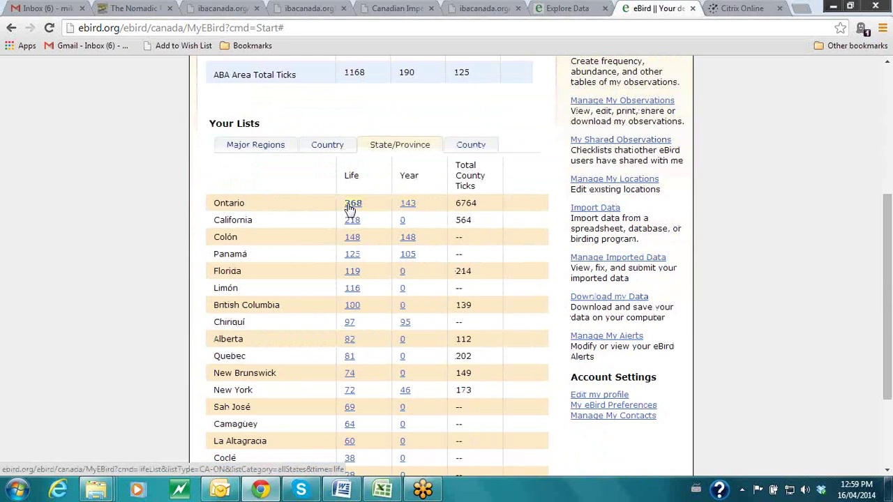
pyautogui.click(350, 210)
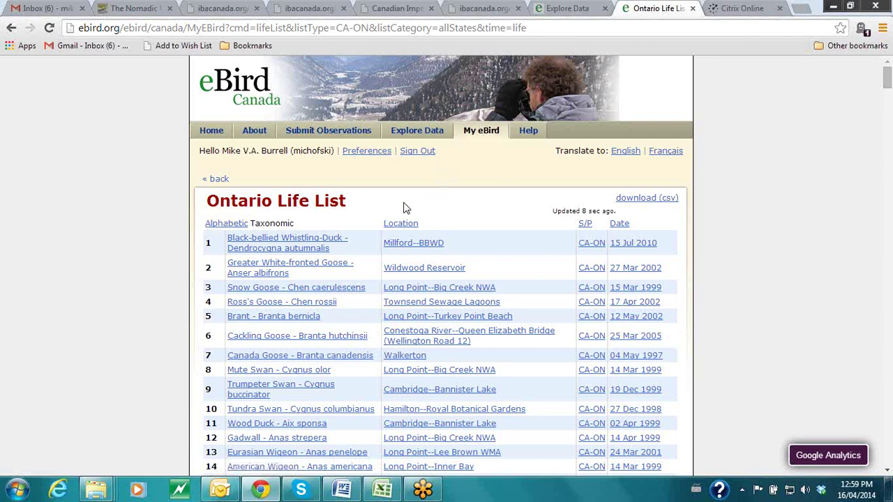
# - Sort the Ontario life list by date, earliest first, and look through its entries from the first species to the latest
pyautogui.click(619, 227)
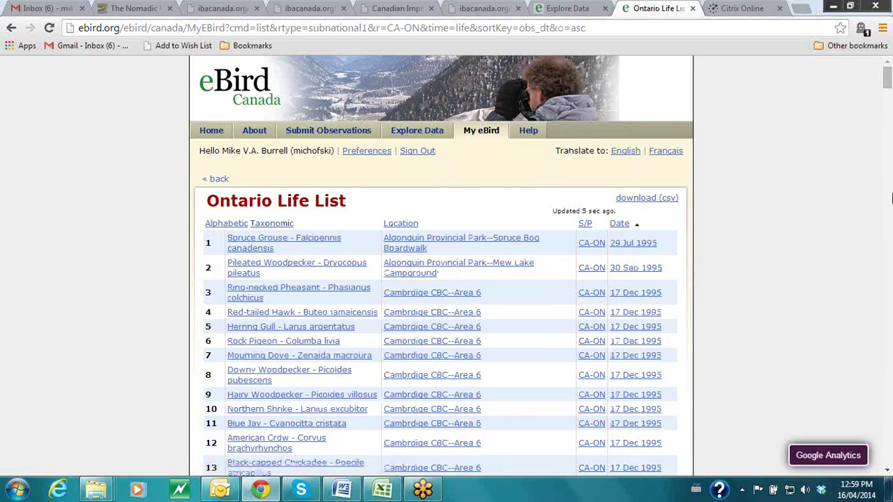
pyautogui.scroll(-20, 757, 238)
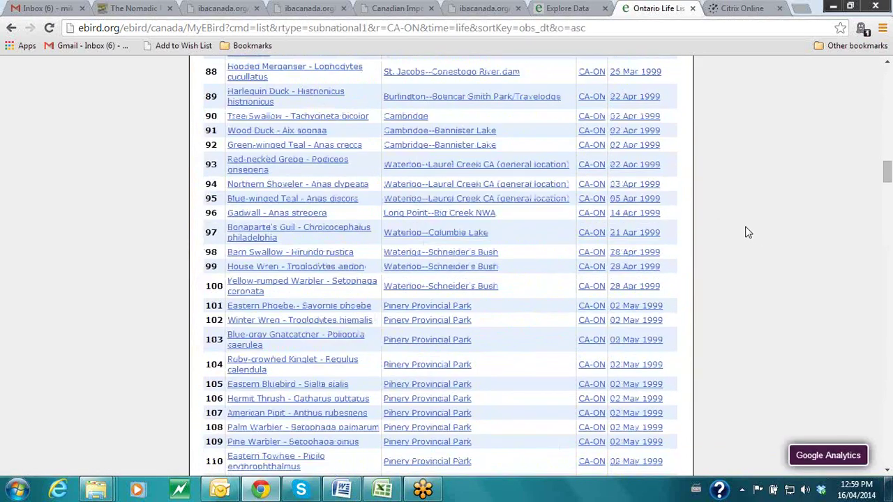
pyautogui.scroll(-15, 748, 232)
pyautogui.moveTo(888, 219); pyautogui.dragTo(887, 453)
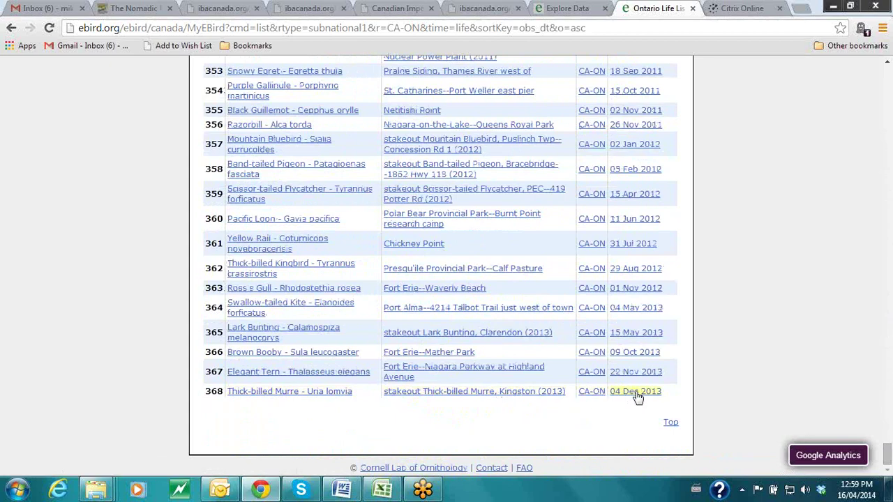
pyautogui.scroll(15, 779, 270)
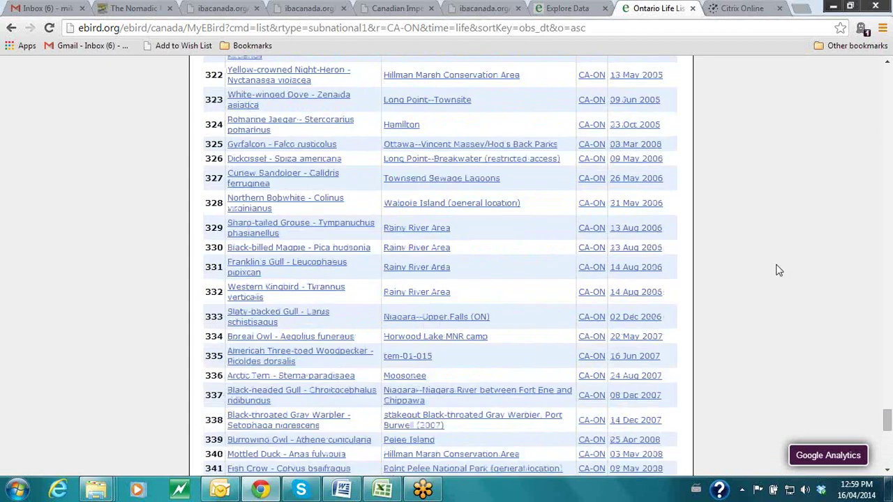
pyautogui.scroll(20, 779, 270)
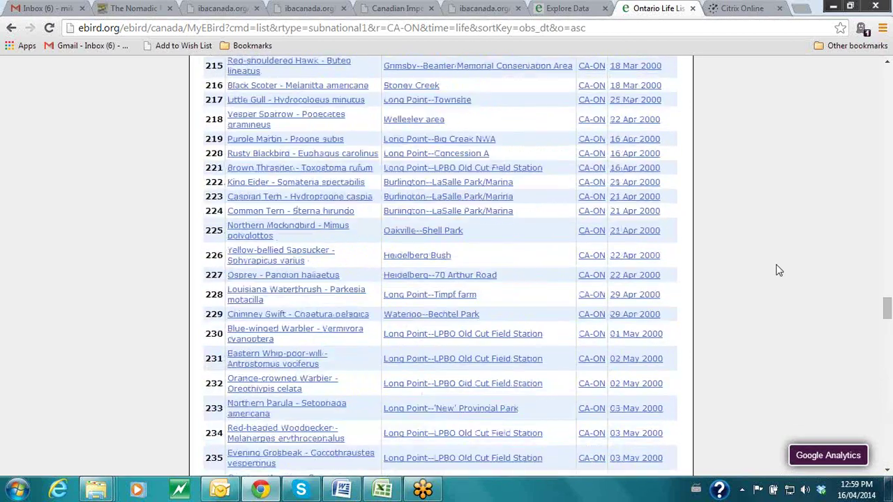
pyautogui.scroll(4, 779, 270)
pyautogui.scroll(3, 767, 260)
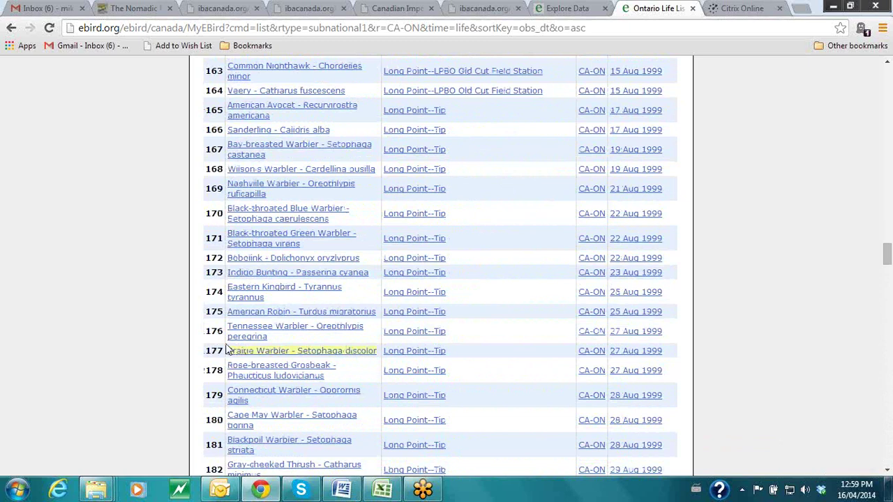
# - Open the Ontario life observations of Black-throated Blue Warbler and look through them to the most recent records
pyautogui.click(252, 215)
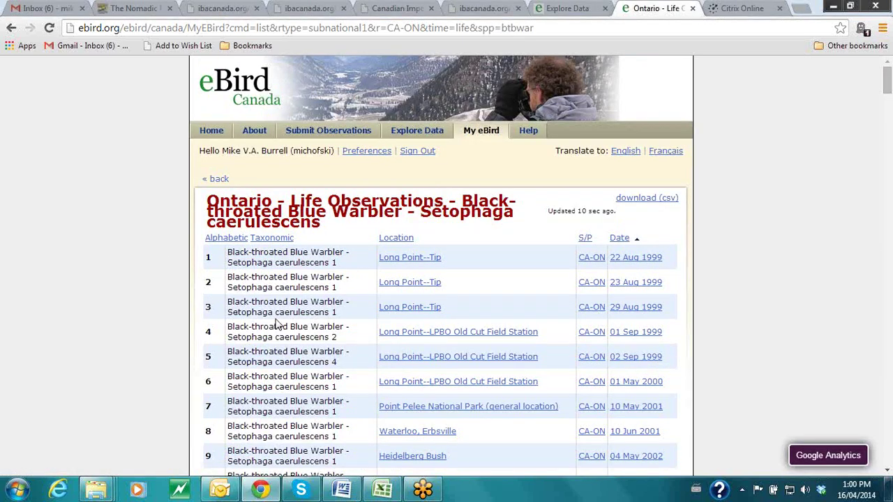
pyautogui.scroll(-3, 307, 312)
pyautogui.scroll(2, 301, 309)
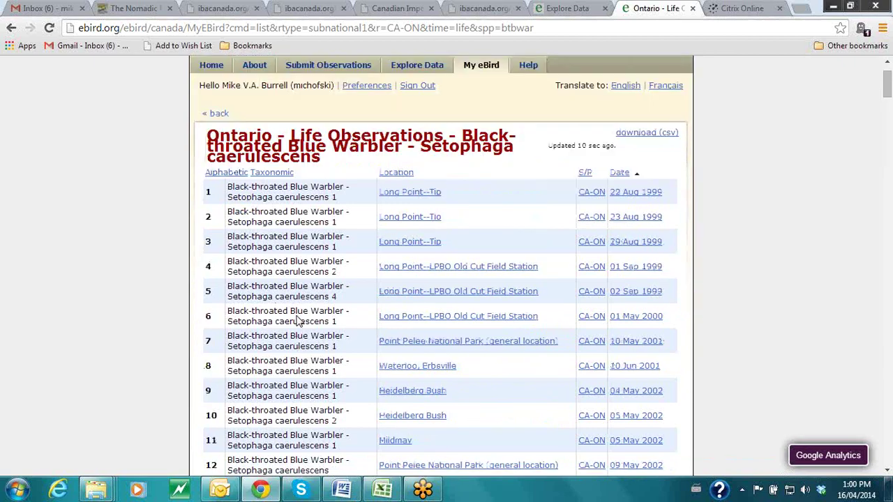
pyautogui.scroll(-20, 301, 309)
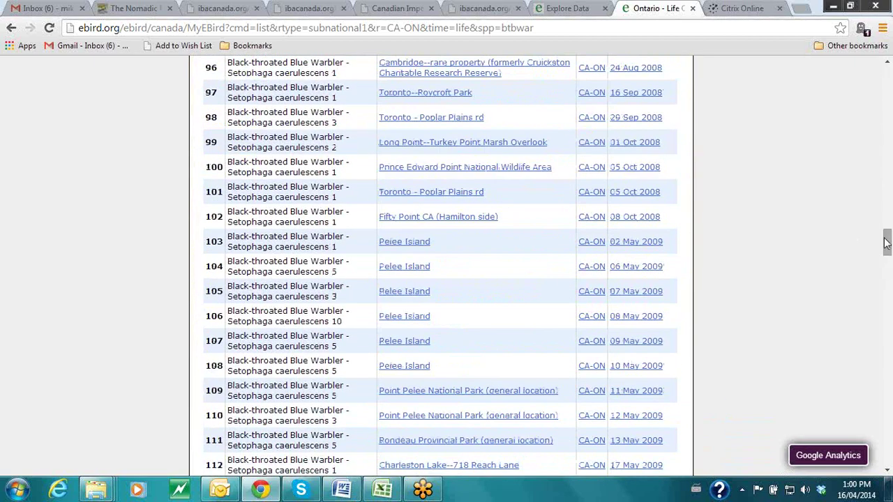
pyautogui.moveTo(886, 242); pyautogui.dragTo(886, 452)
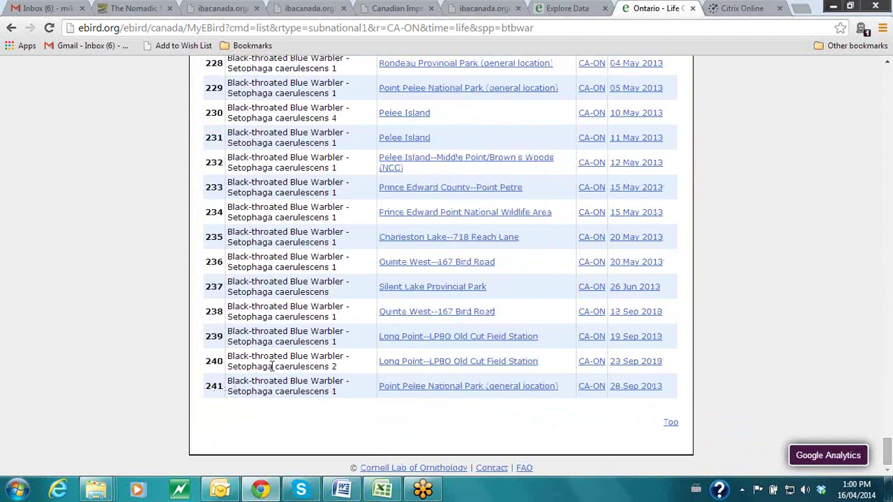
pyautogui.scroll(2, 781, 211)
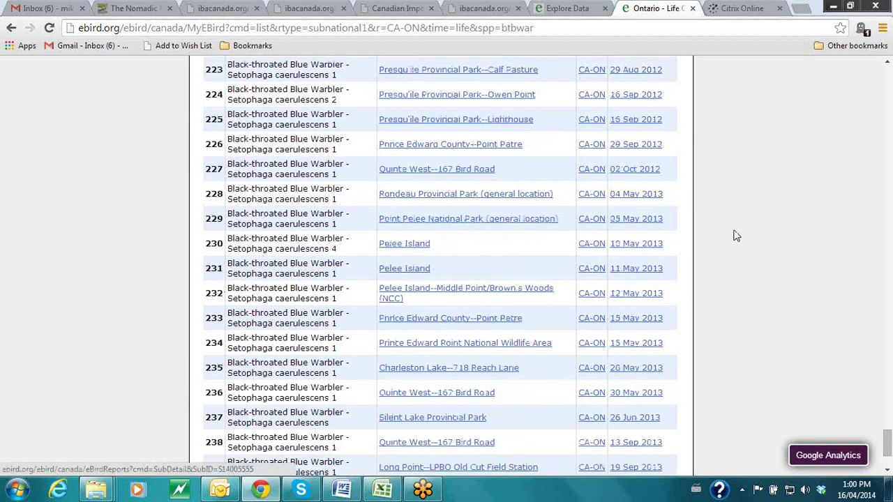
pyautogui.scroll(-1, 749, 242)
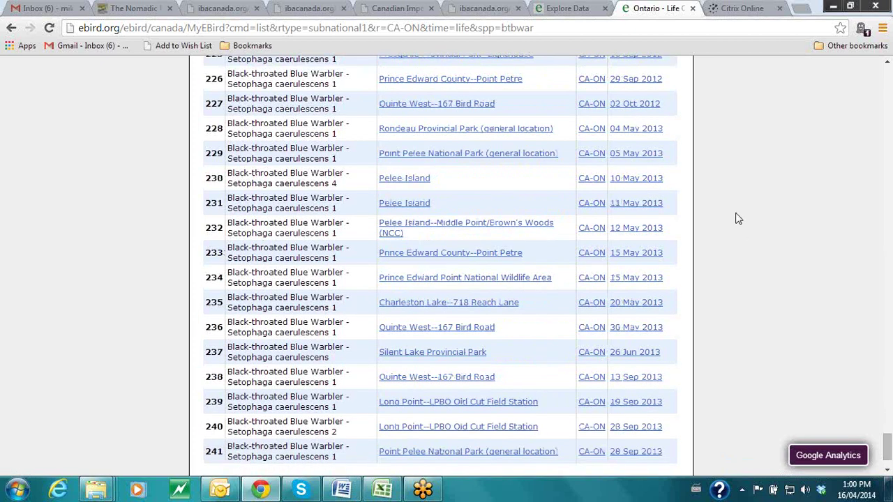
# - Open the 05 May 2013 Point Pelee National Park checklist and review its date and effort details, comments and species list
pyautogui.click(634, 159)
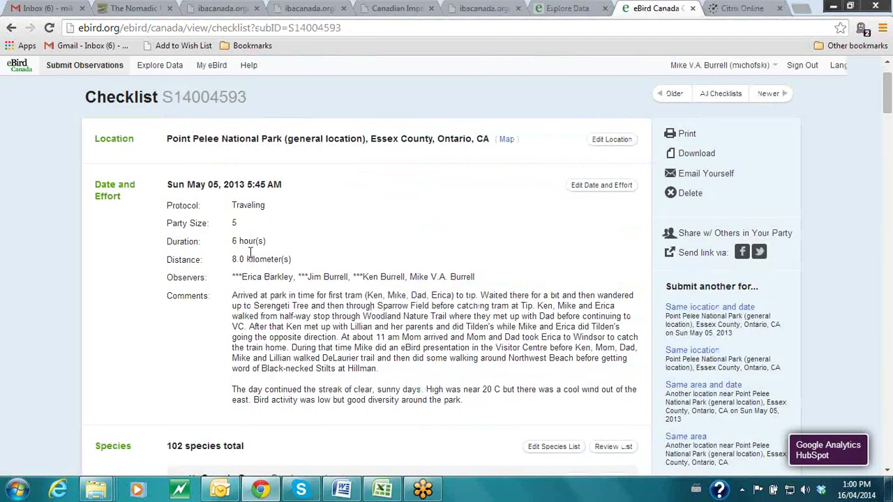
pyautogui.scroll(-1, 150, 239)
pyautogui.scroll(1, 200, 205)
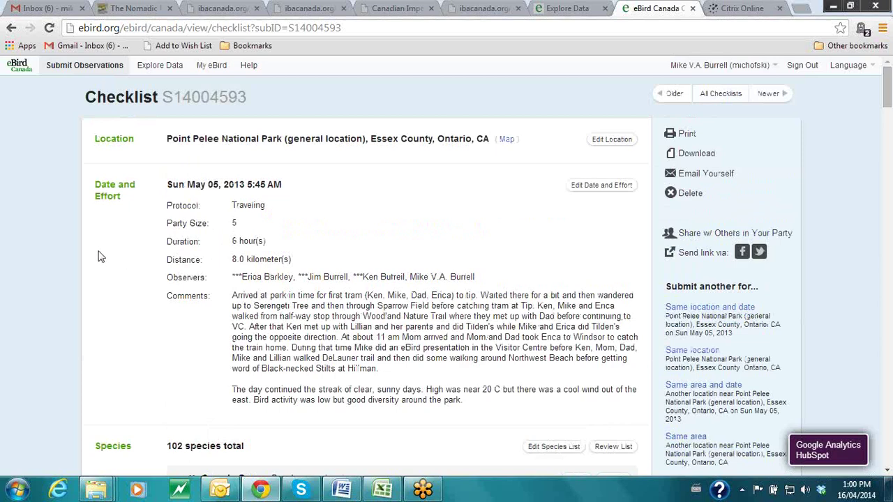
pyautogui.scroll(-3, 144, 253)
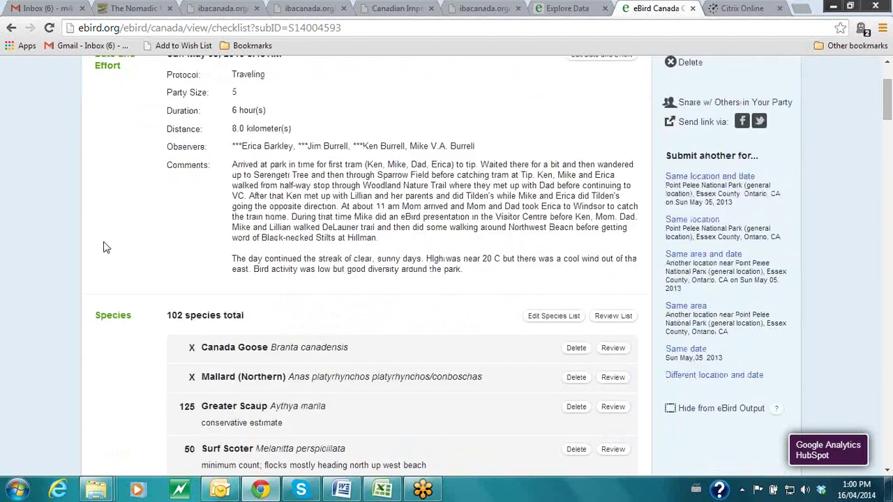
pyautogui.scroll(-2, 209, 311)
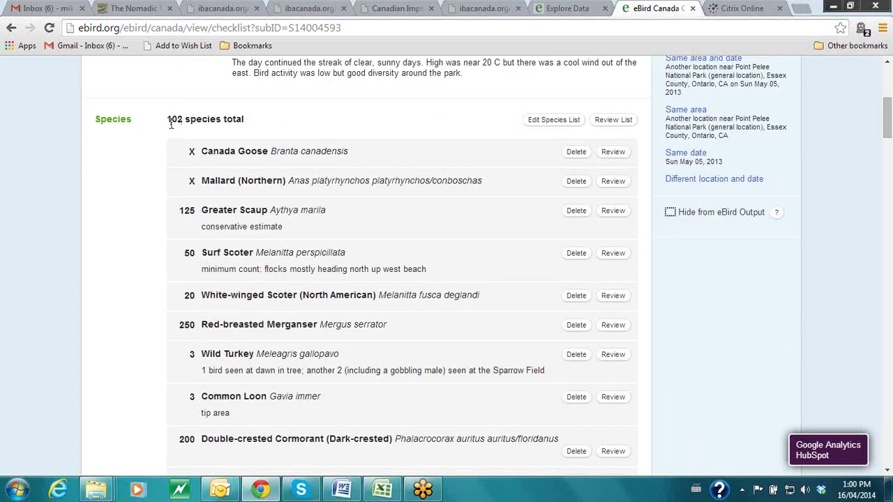
pyautogui.scroll(4, 171, 124)
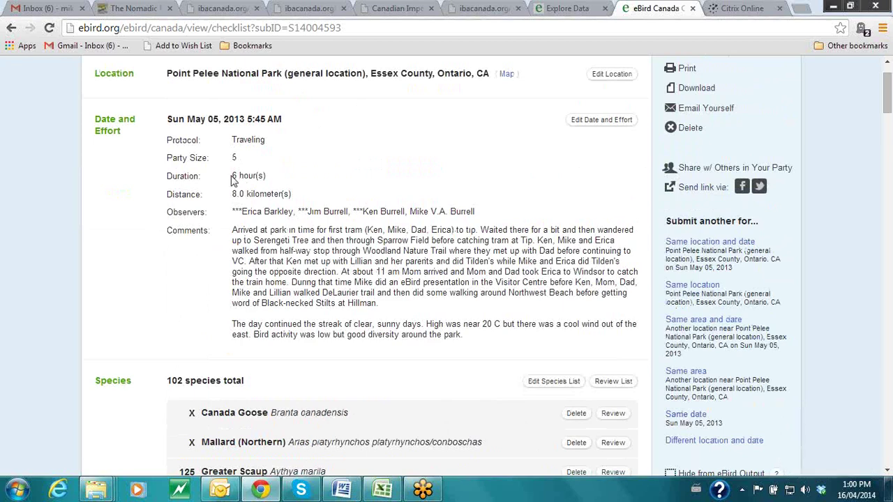
pyautogui.scroll(-1, 151, 288)
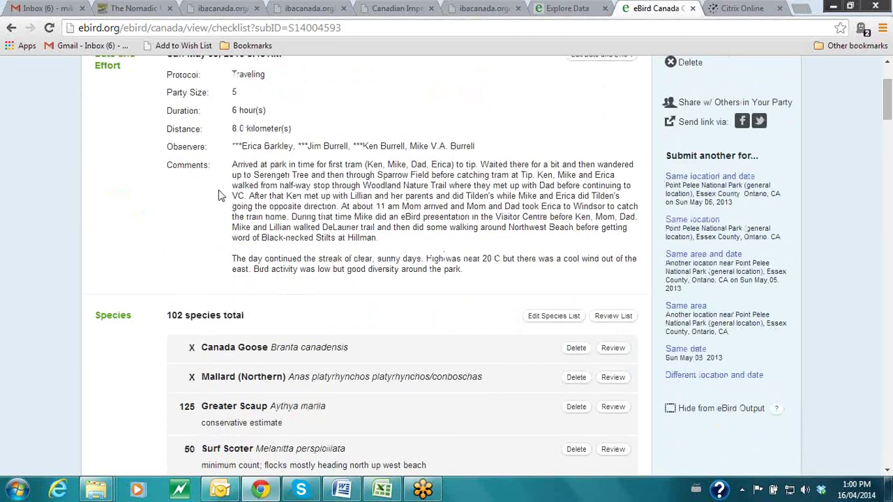
# - Return to the Black-throated Blue Warbler observations and open the location life list for Pelee Island
pyautogui.click(11, 31)
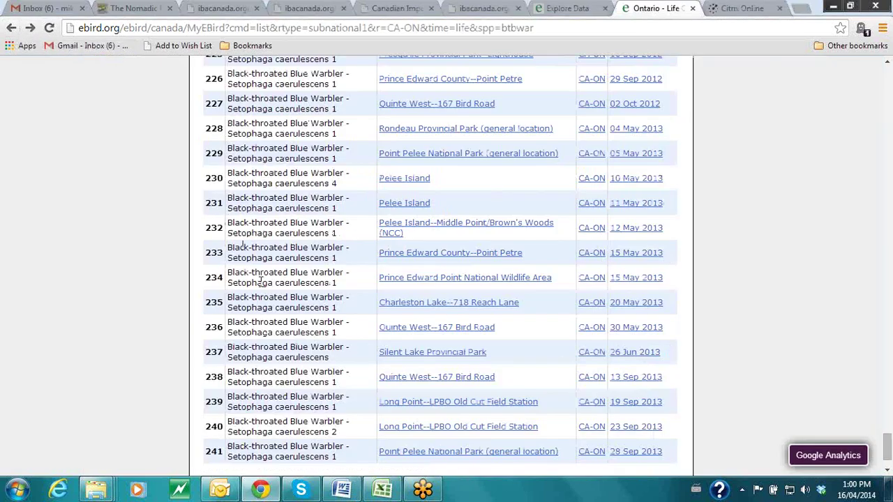
pyautogui.click(391, 180)
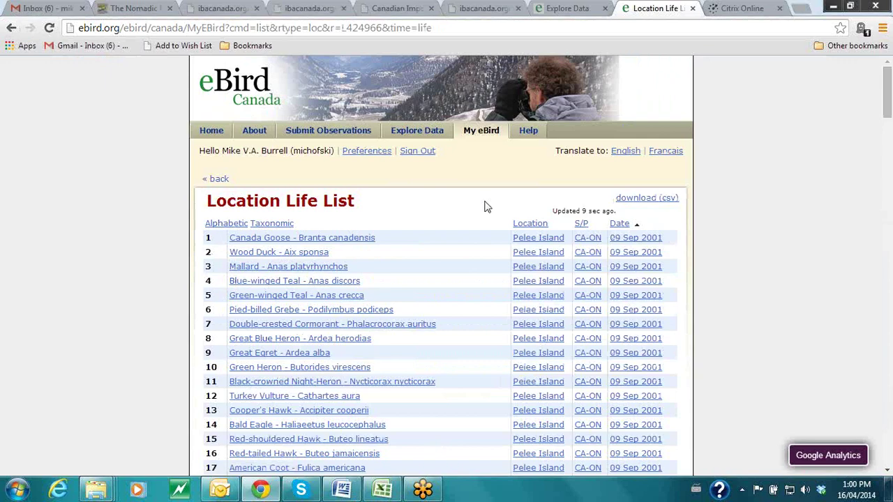
pyautogui.scroll(-2, 486, 206)
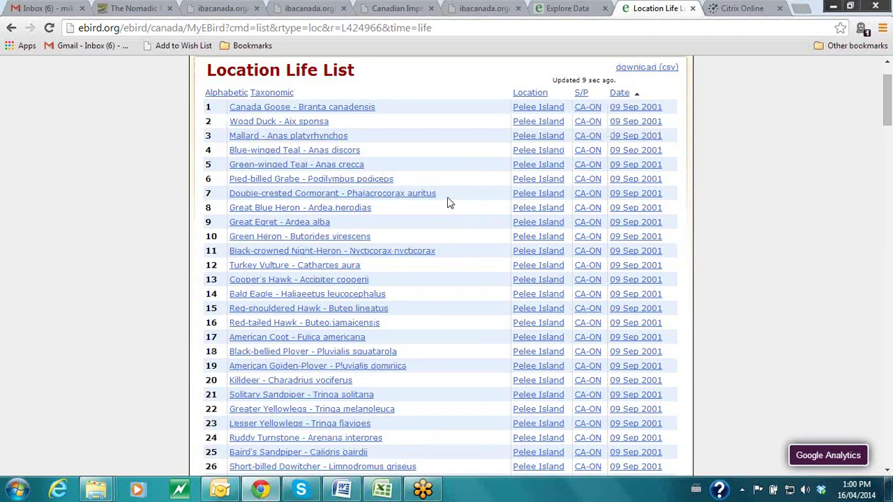
pyautogui.scroll(2, 450, 203)
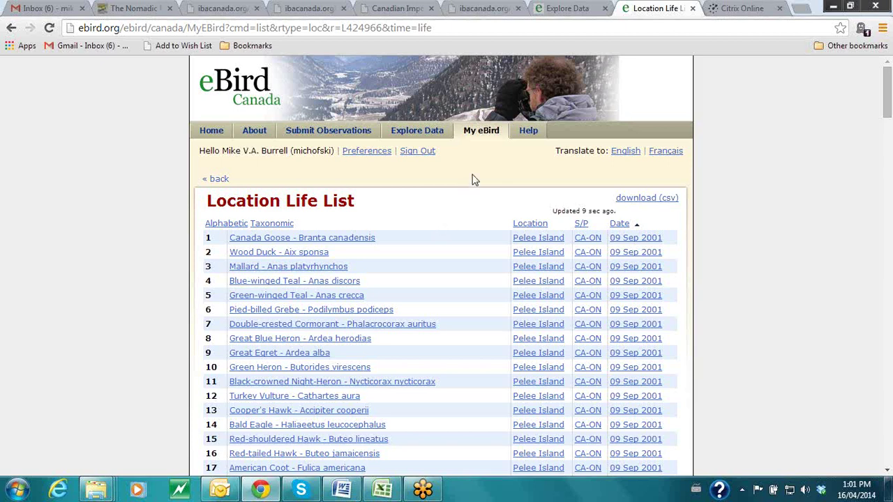
# - Go back to the My eBird page and review the personal stats and State/Province lists again
pyautogui.click(481, 136)
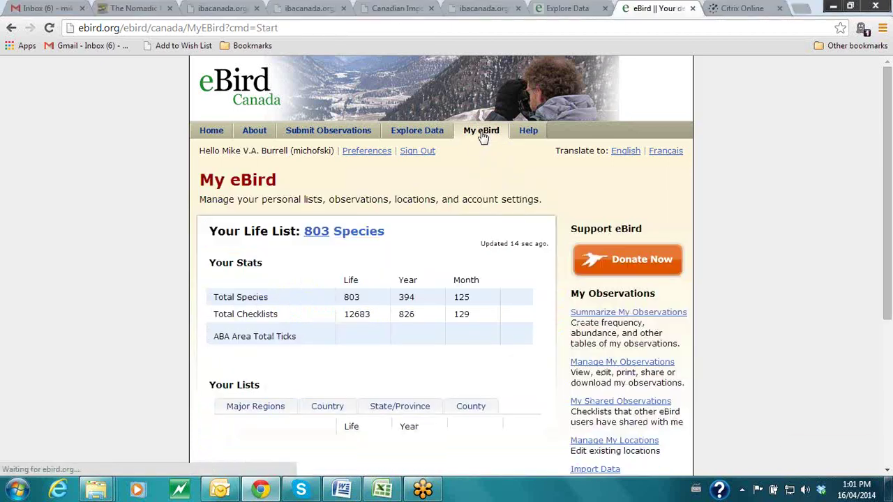
pyautogui.scroll(-2, 493, 284)
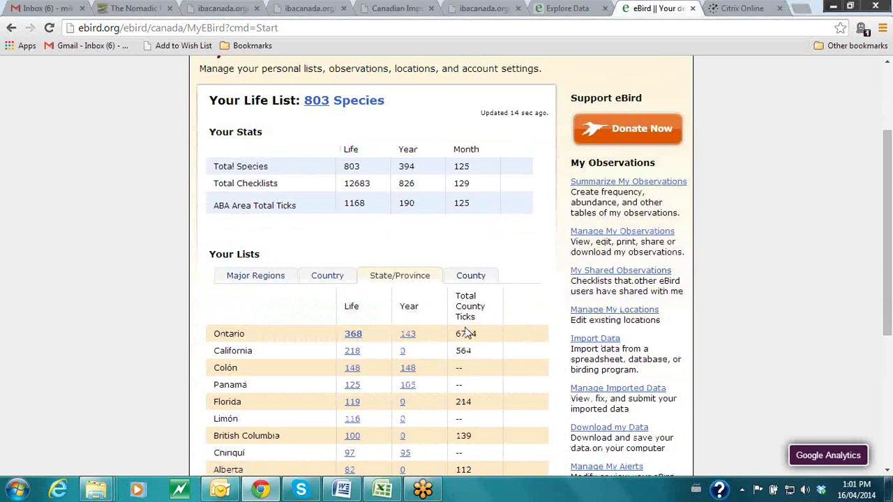
pyautogui.scroll(3, 487, 328)
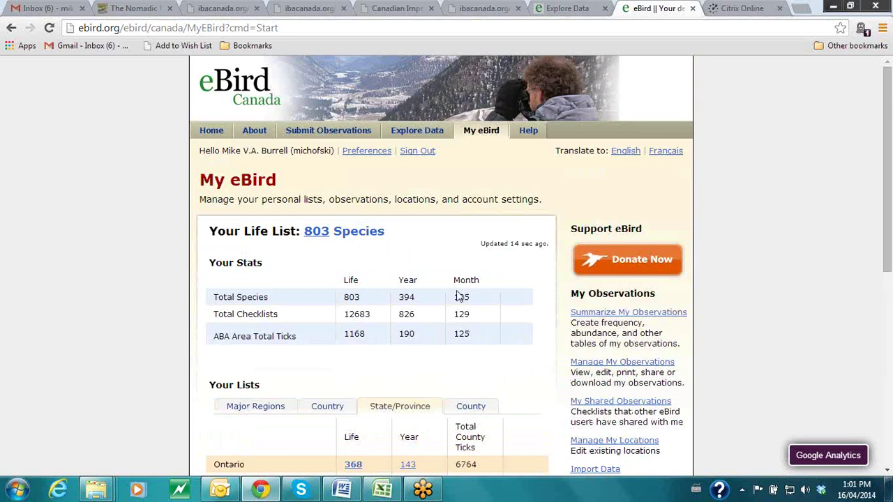
pyautogui.scroll(-2, 461, 289)
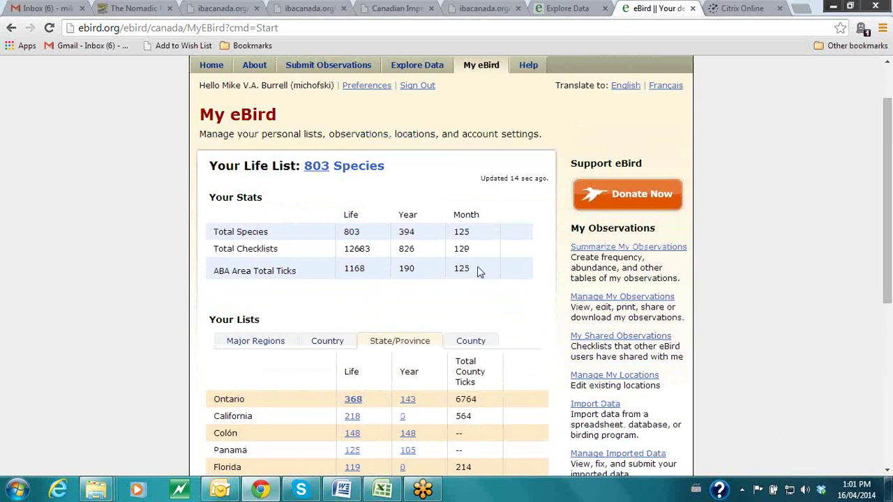
# - Open Explore Data and look over its location, hotspot, map and chart tools and the Your Totals options
pyautogui.click(416, 67)
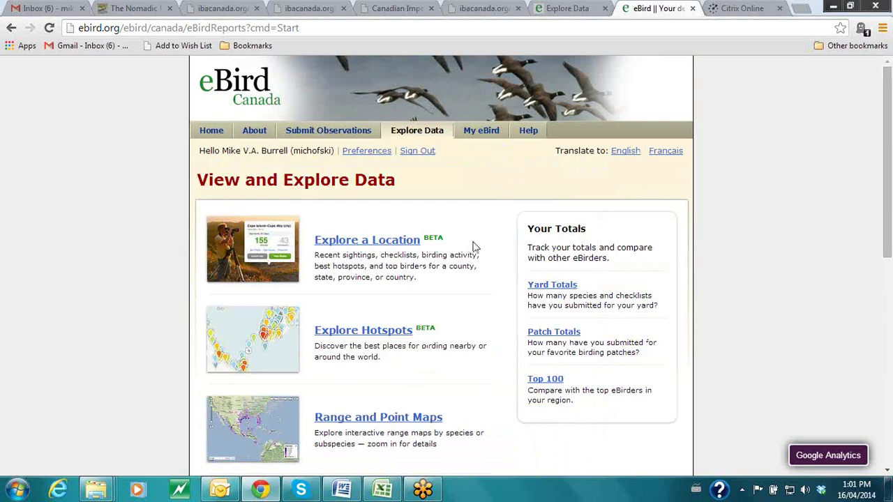
pyautogui.scroll(-2, 473, 246)
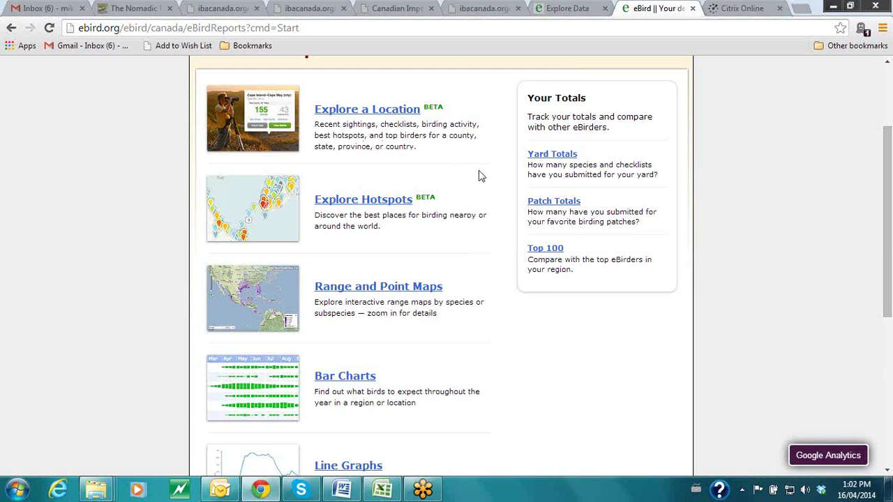
pyautogui.scroll(1, 485, 242)
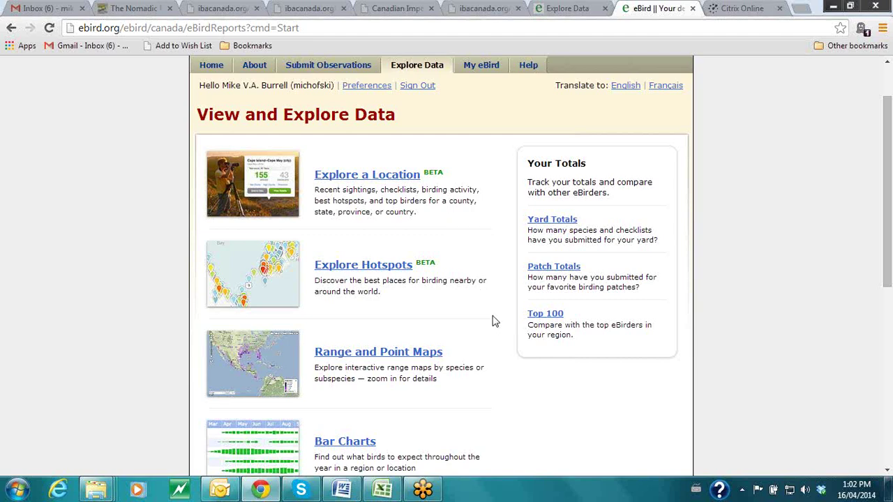
pyautogui.scroll(-1, 494, 319)
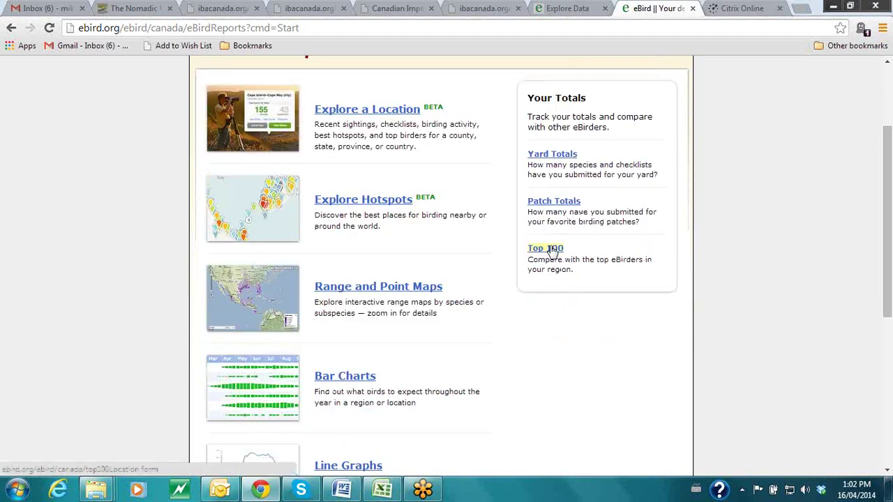
# - Open the Top 100 eBirders report for Canada with all states and provinces included
pyautogui.click(545, 250)
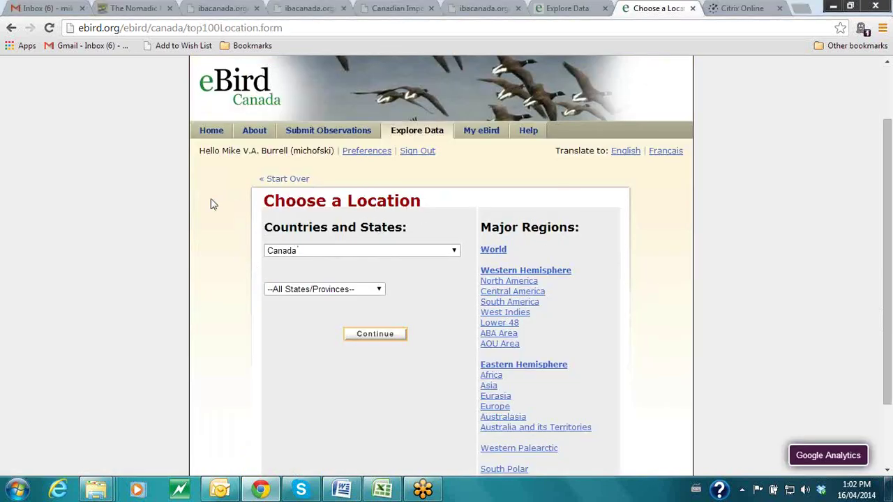
pyautogui.scroll(-2, 213, 203)
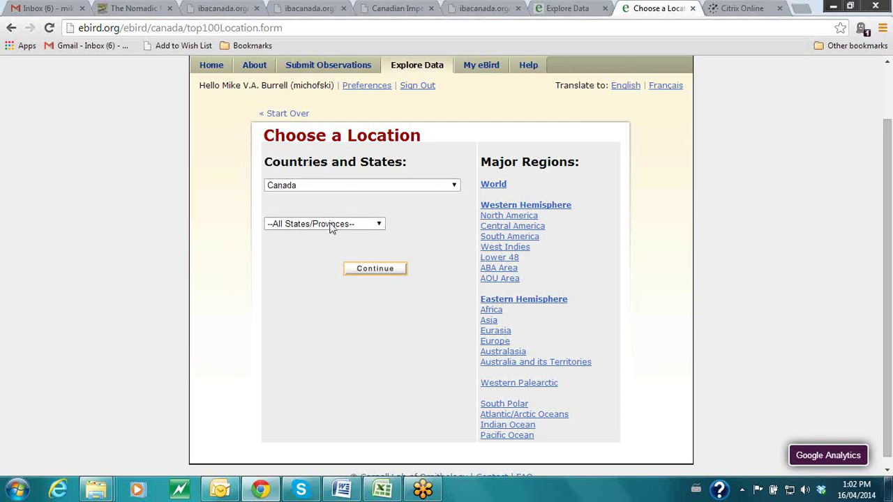
pyautogui.click(367, 223)
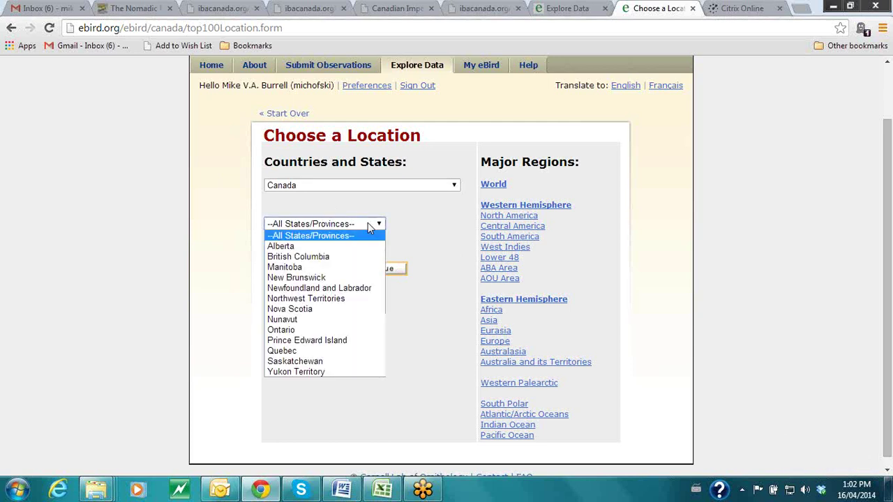
pyautogui.click(438, 219)
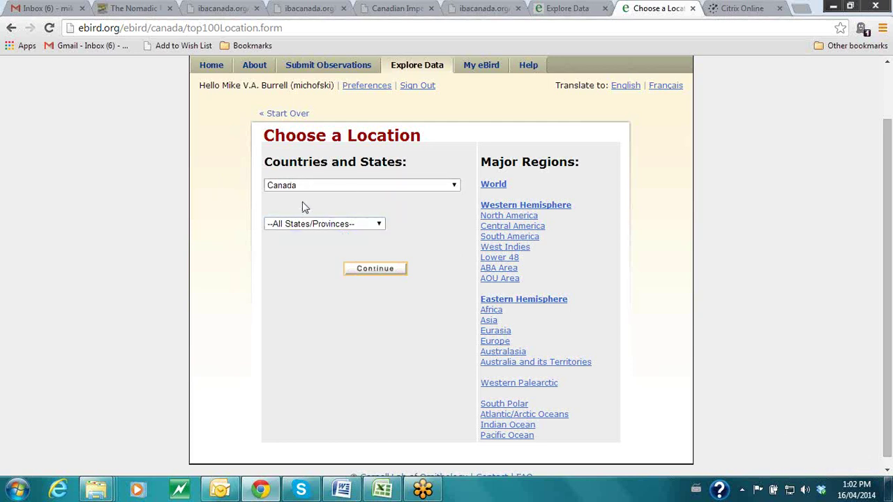
pyautogui.click(379, 274)
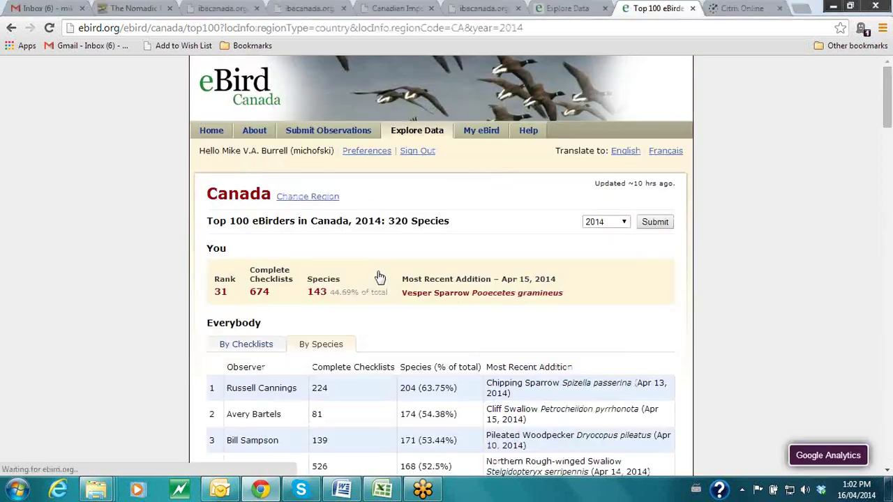
# - Review the 2014 Top 100 eBirders in Canada ranked by species, including the account's own rank and totals
pyautogui.scroll(-2, 785, 211)
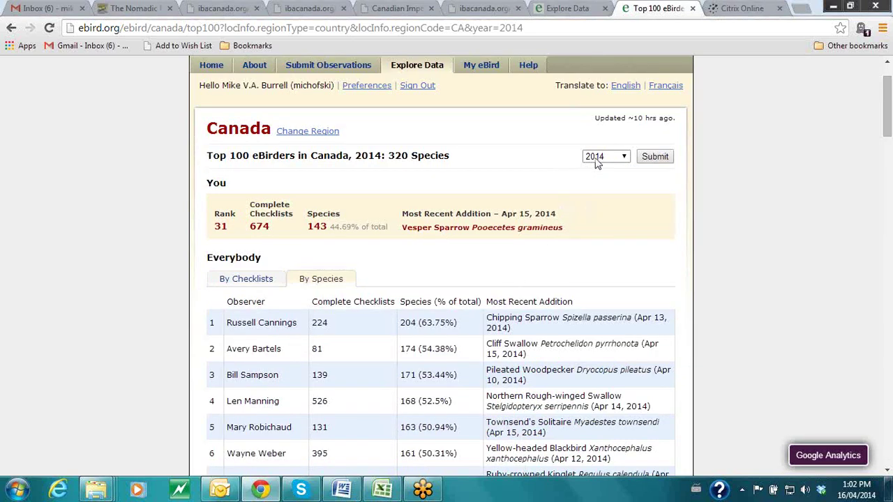
pyautogui.scroll(-1, 216, 213)
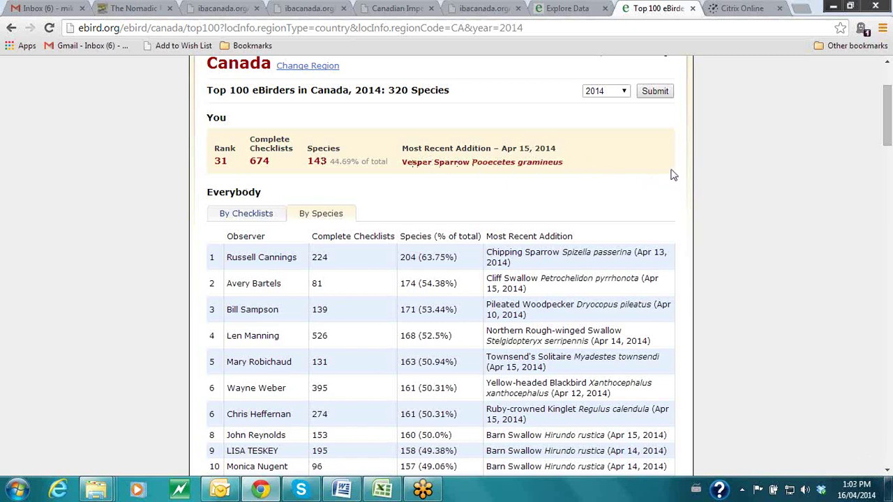
pyautogui.scroll(-3, 672, 174)
pyautogui.scroll(1, 481, 148)
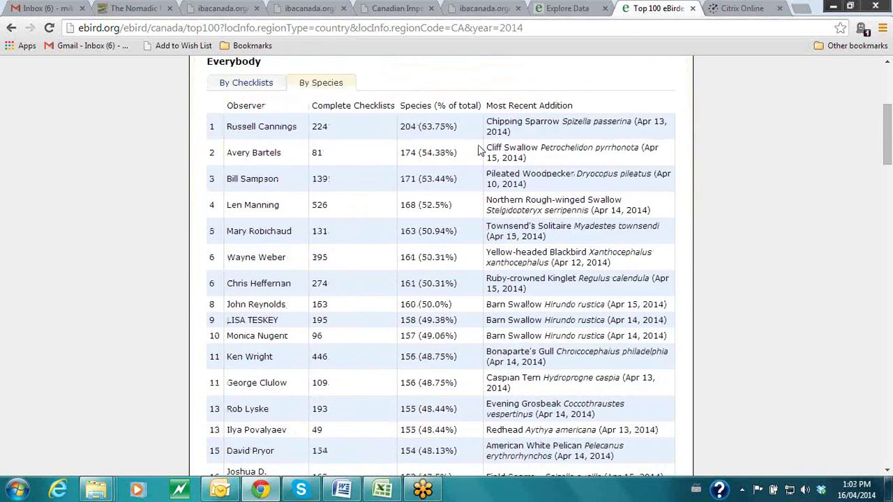
pyautogui.scroll(-8, 434, 250)
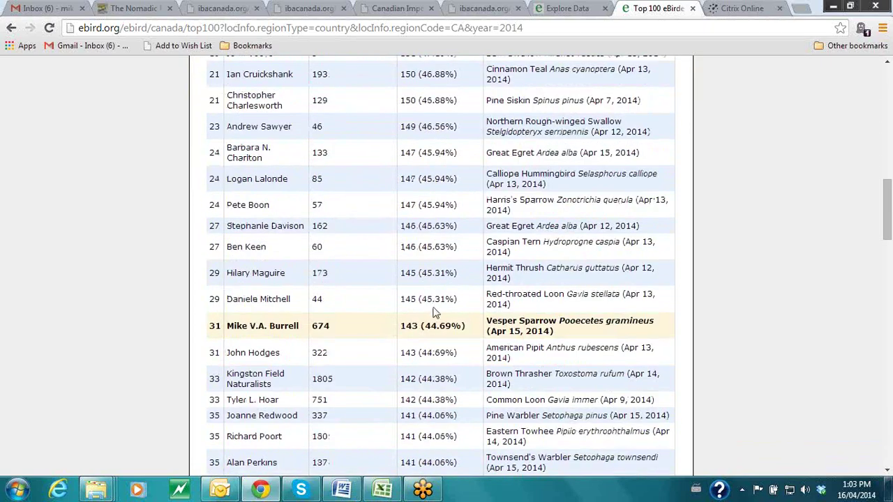
pyautogui.scroll(5, 427, 293)
pyautogui.scroll(4, 433, 303)
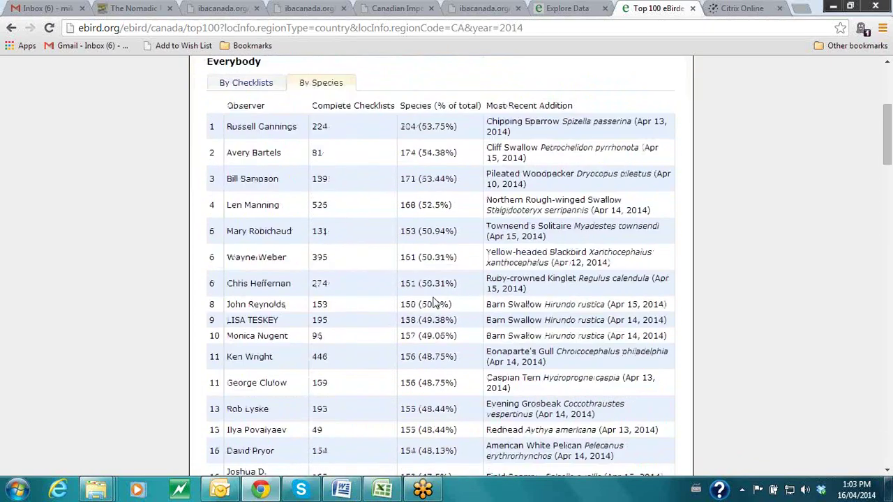
pyautogui.scroll(2, 460, 225)
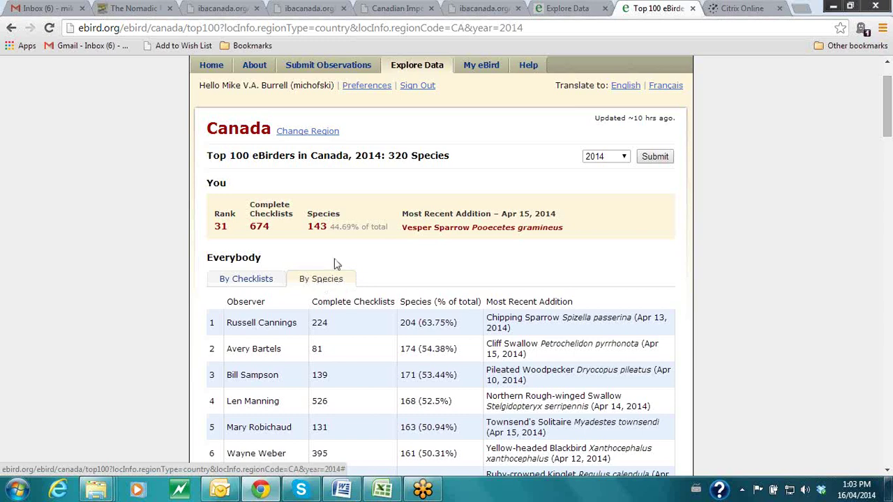
# - Rank Canada's Top 100 eBirders by complete checklists and review the leading observers
pyautogui.click(249, 285)
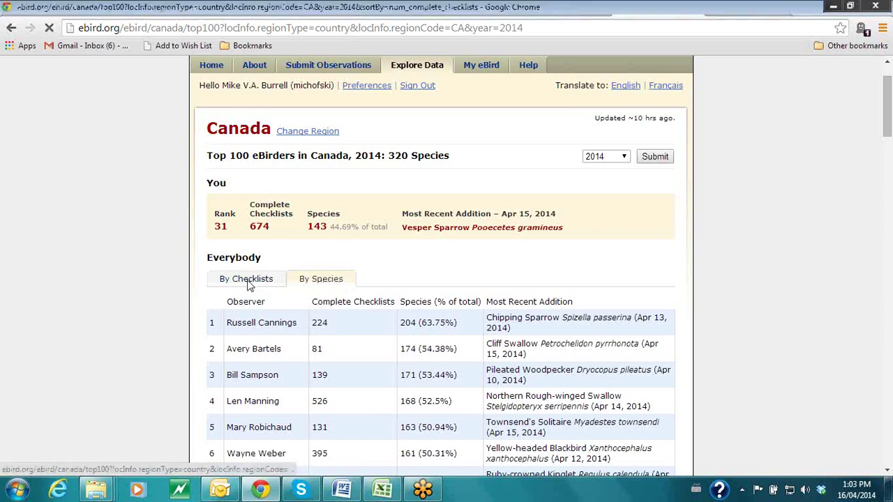
pyautogui.scroll(-2, 489, 279)
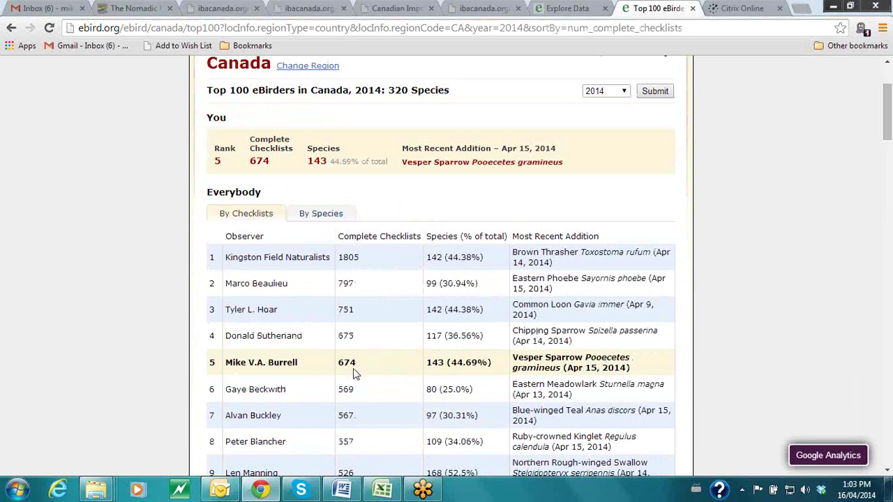
pyautogui.scroll(1, 411, 358)
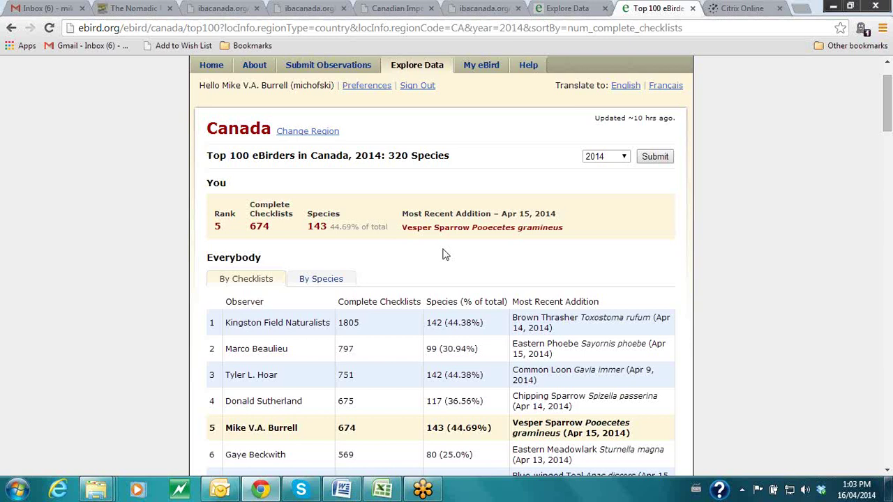
# - Return to Explore Data and look over the Your Totals options and the location, hotspot, map and chart tools
pyautogui.click(421, 69)
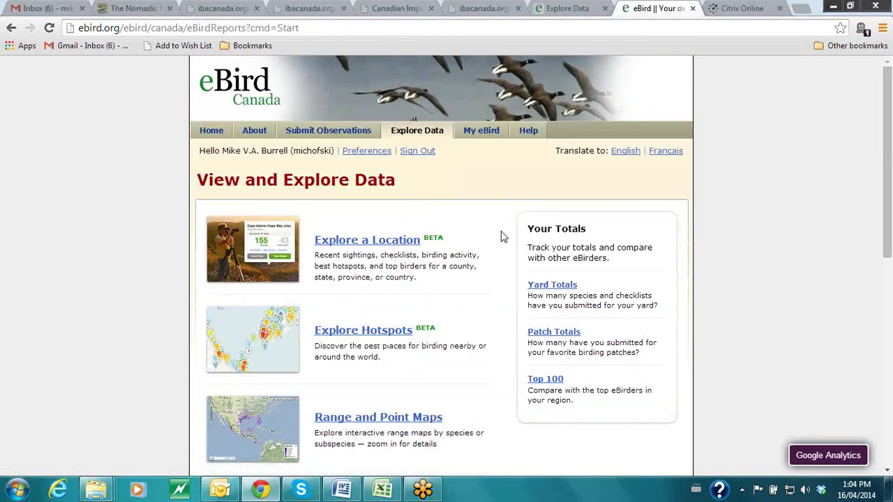
pyautogui.scroll(-1, 505, 238)
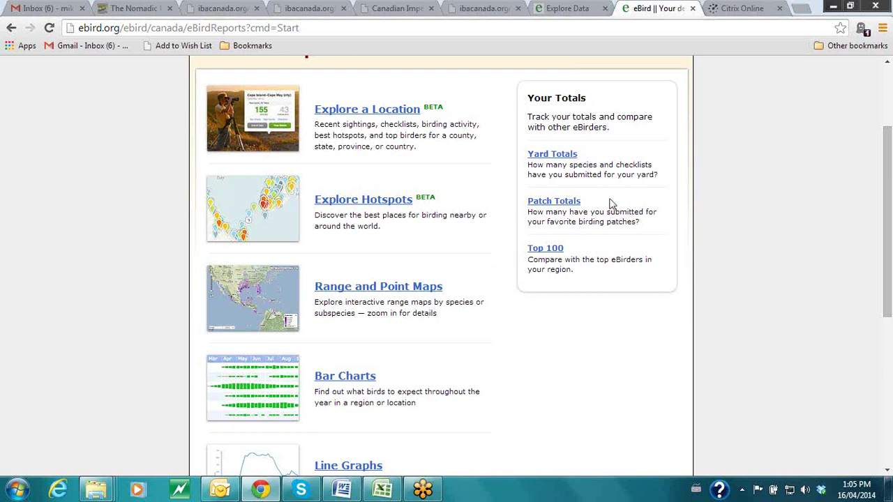
pyautogui.scroll(1, 489, 247)
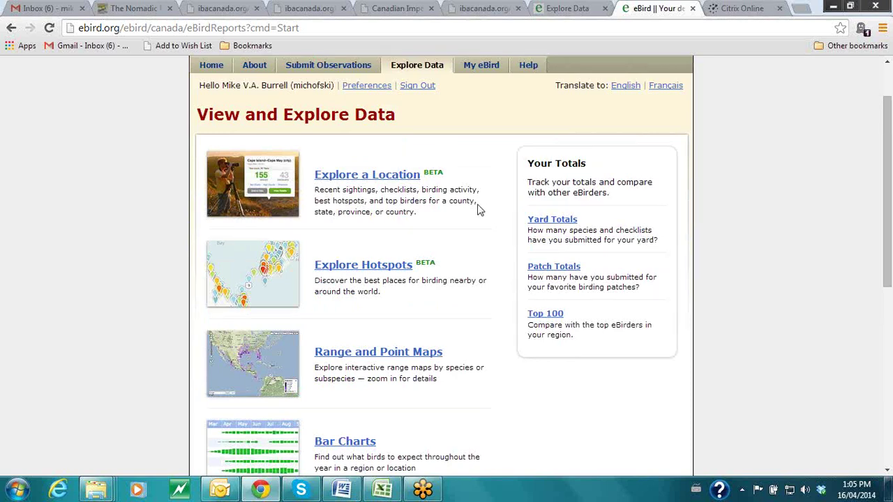
pyautogui.scroll(-1, 498, 211)
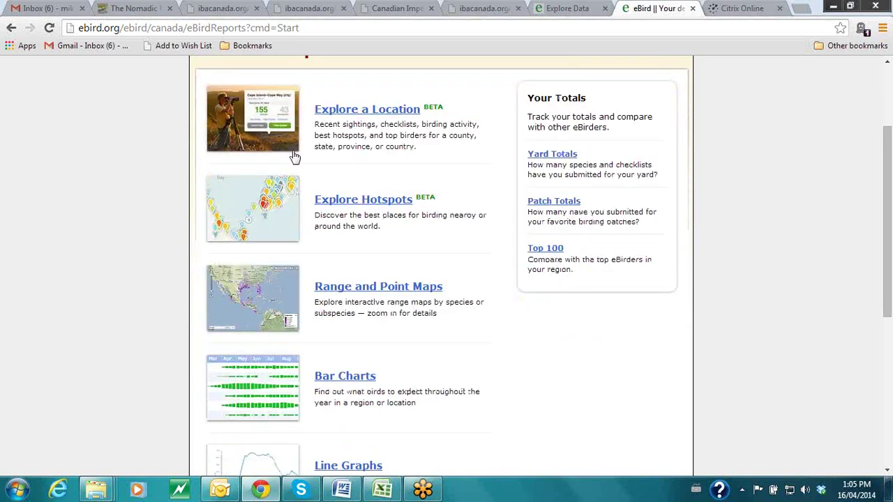
pyautogui.scroll(1, 477, 166)
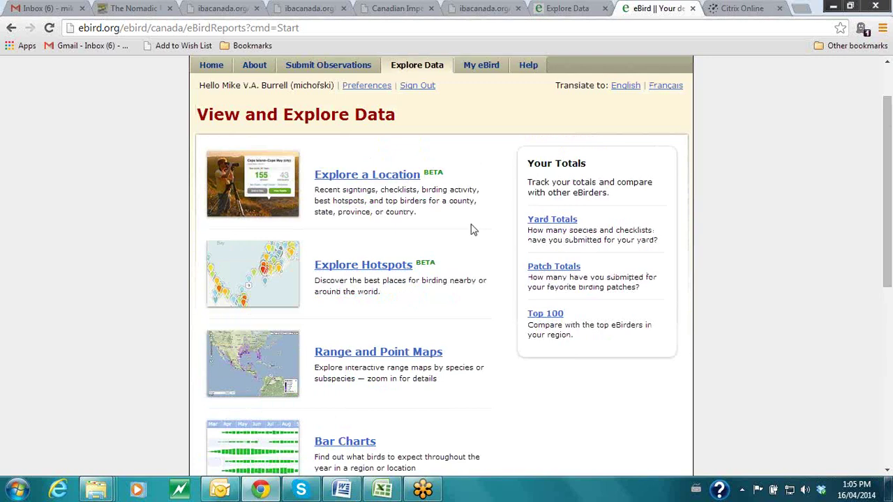
pyautogui.scroll(-1, 471, 228)
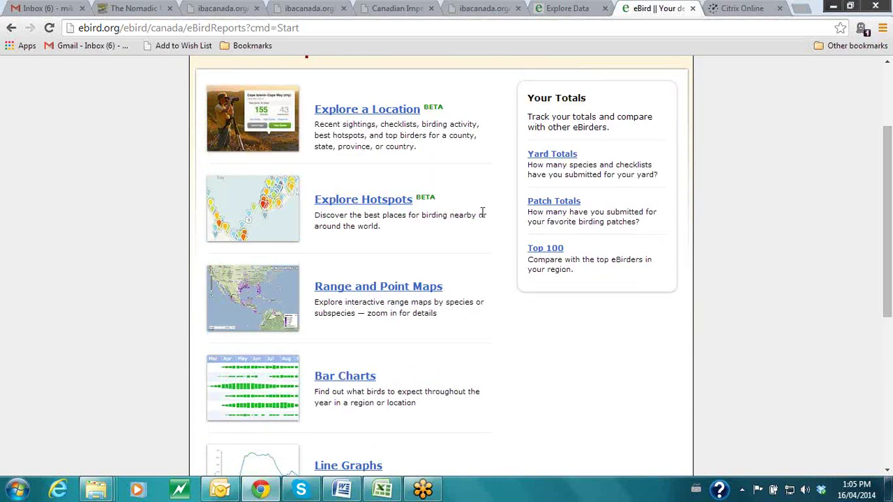
pyautogui.scroll(-2, 493, 230)
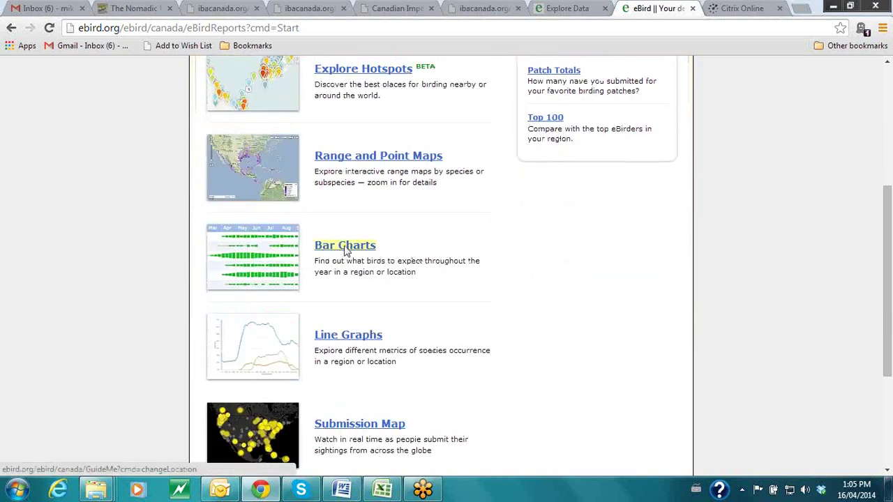
# - Open Bar Charts, look through the Canadian provinces and select British Columbia as the region
pyautogui.click(346, 249)
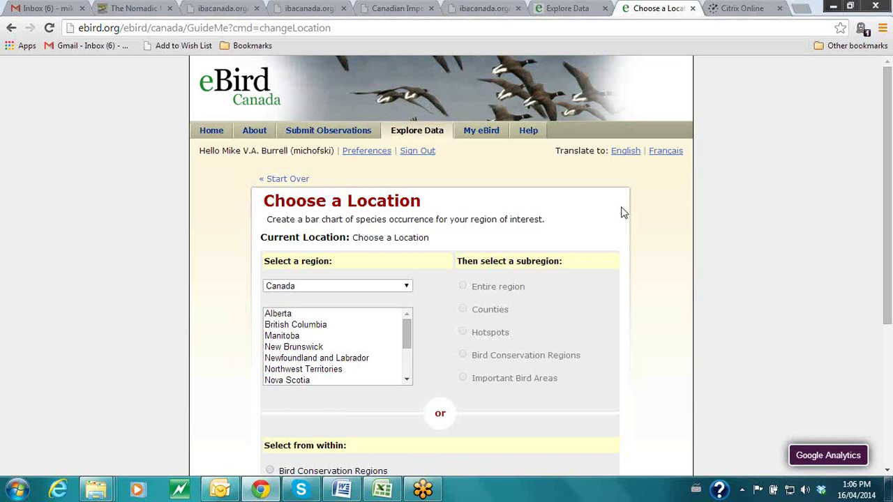
pyautogui.scroll(-2, 655, 222)
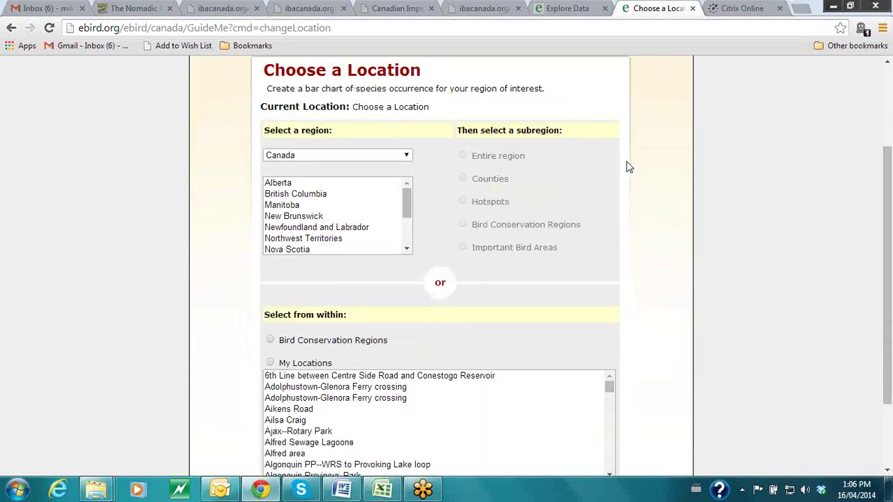
pyautogui.scroll(1, 626, 167)
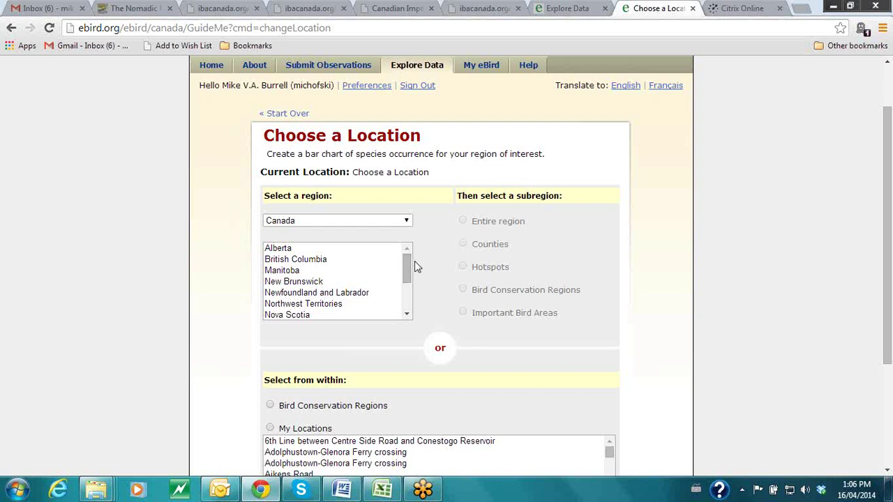
pyautogui.moveTo(408, 262); pyautogui.dragTo(407, 298)
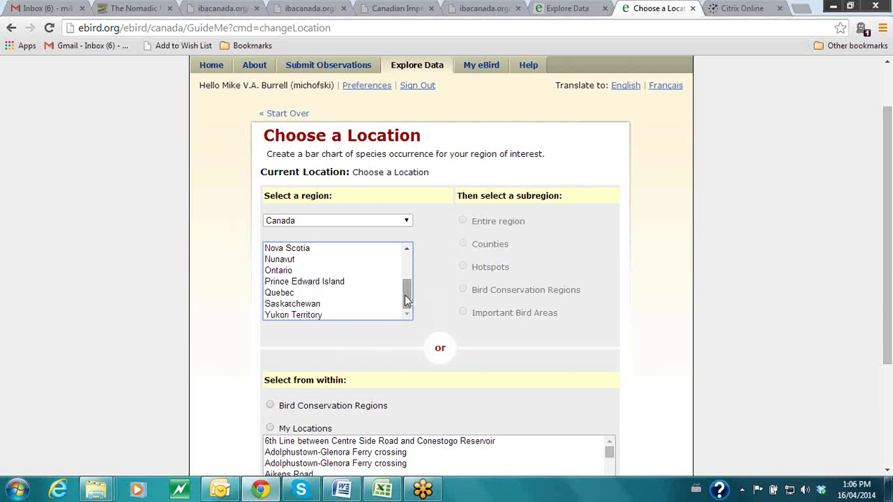
pyautogui.moveTo(408, 299); pyautogui.dragTo(405, 276)
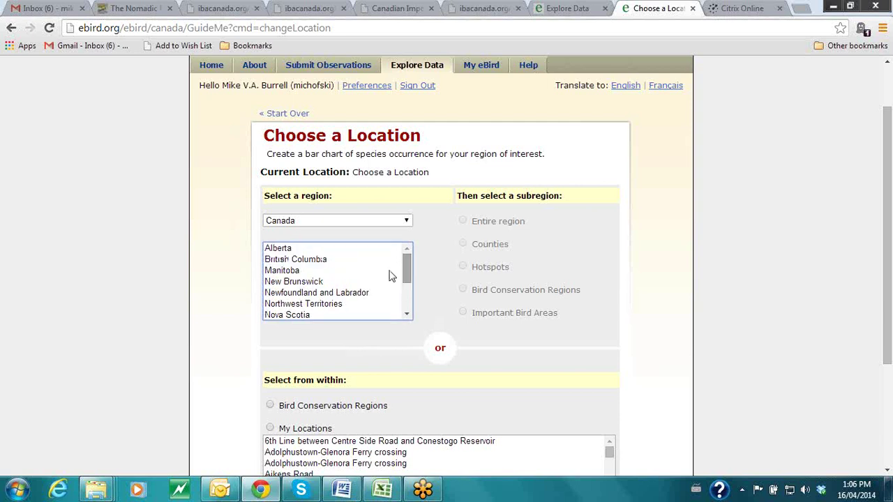
pyautogui.click(300, 260)
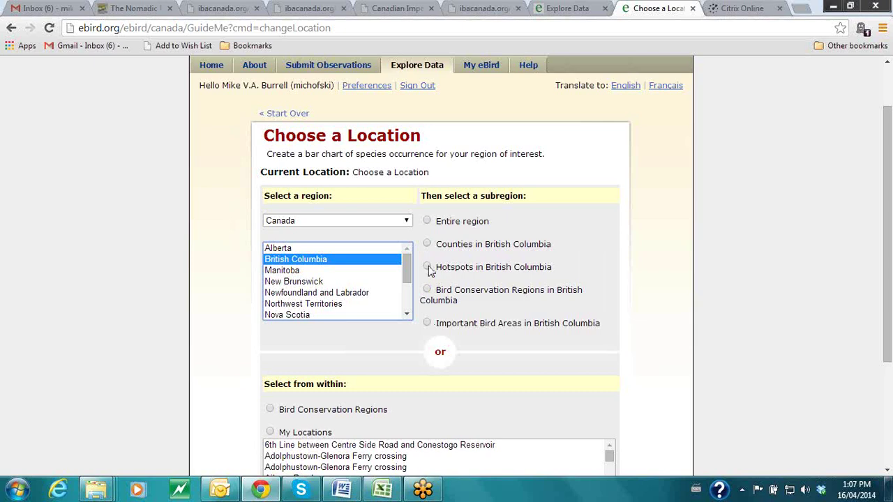
# - Choose Important Bird Areas in British Columbia as the subregion, look over the My Locations alternative, and continue to the area selection
pyautogui.scroll(-1, 464, 272)
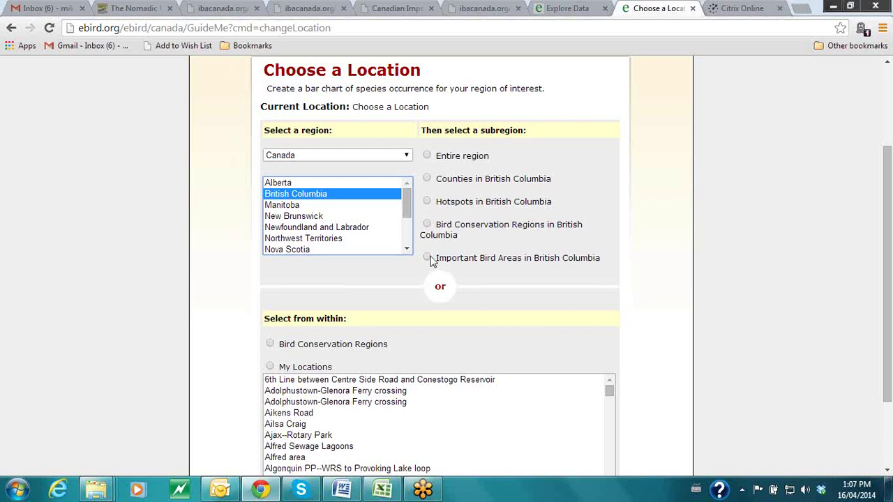
pyautogui.click(431, 259)
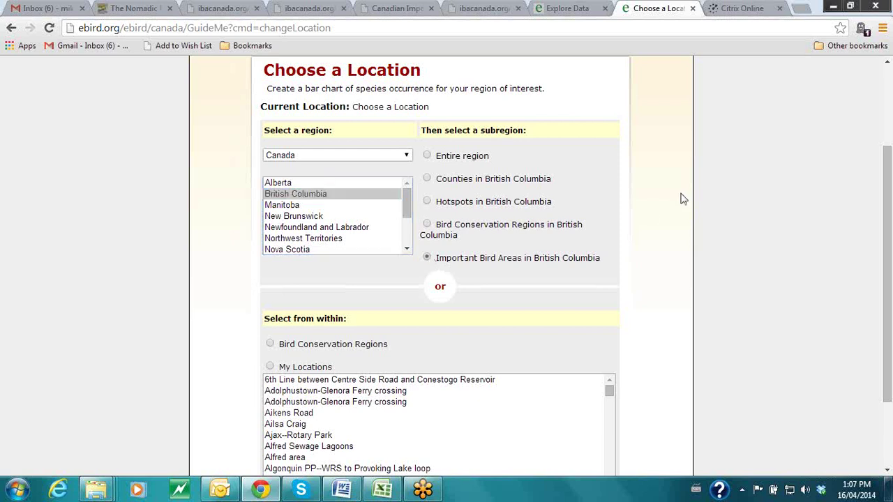
pyautogui.scroll(-1, 680, 200)
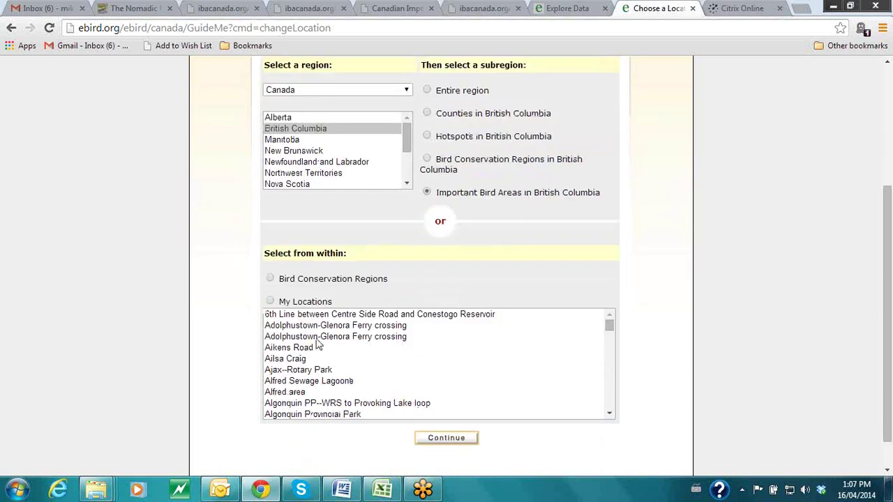
pyautogui.scroll(-2, 392, 369)
pyautogui.scroll(2, 370, 373)
pyautogui.scroll(-1, 663, 334)
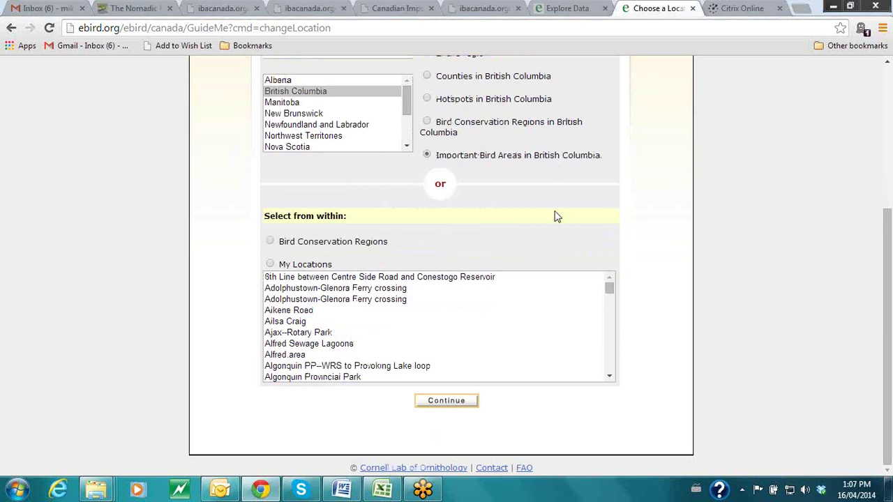
pyautogui.click(446, 402)
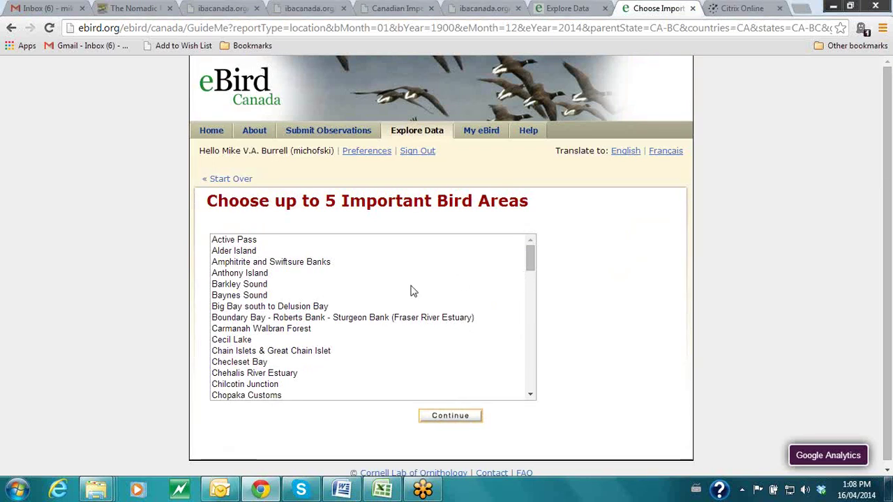
# - Generate the bar chart for Boundary Bay - Roberts Bank - Sturgeon Bank (Fraser River Estuary) and view its species occurrence by month
pyautogui.click(300, 319)
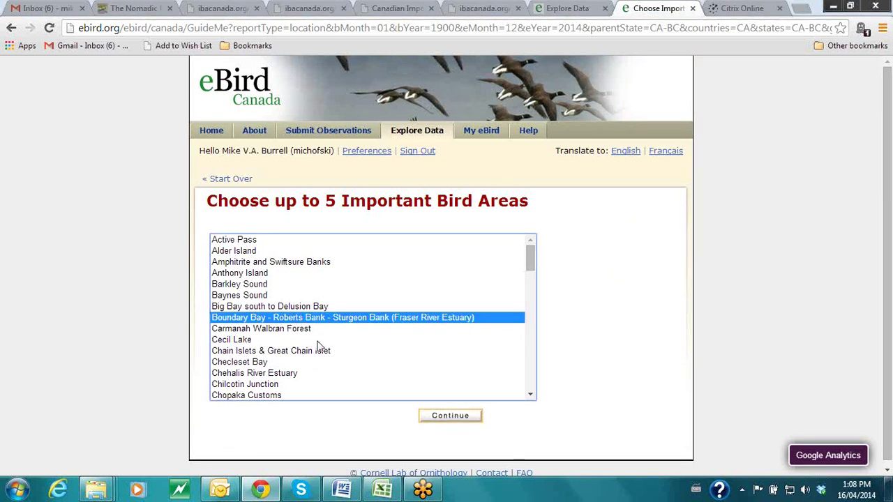
pyautogui.click(451, 419)
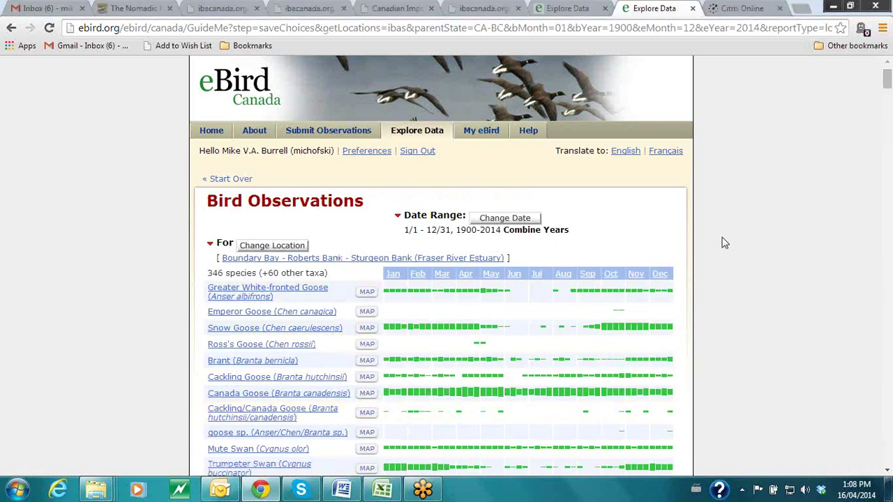
pyautogui.scroll(-1, 724, 243)
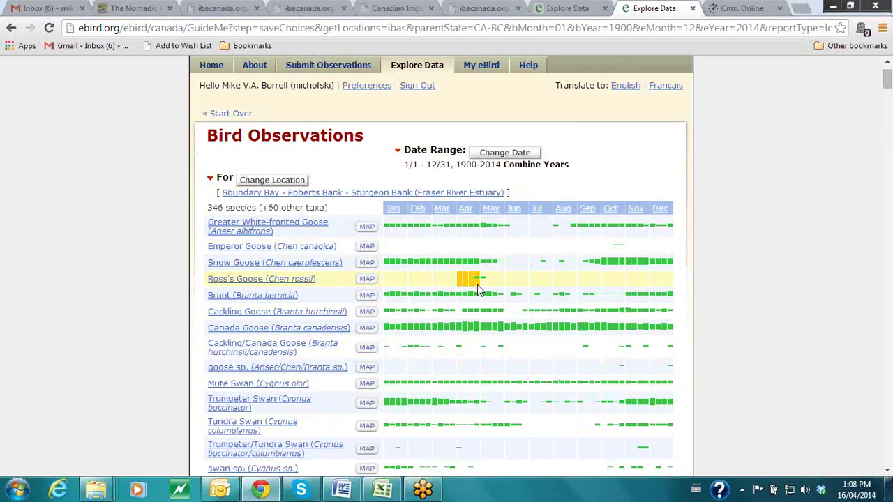
# - Switch to the IBA Canada website and open its IBA Site Directory
pyautogui.click(486, 8)
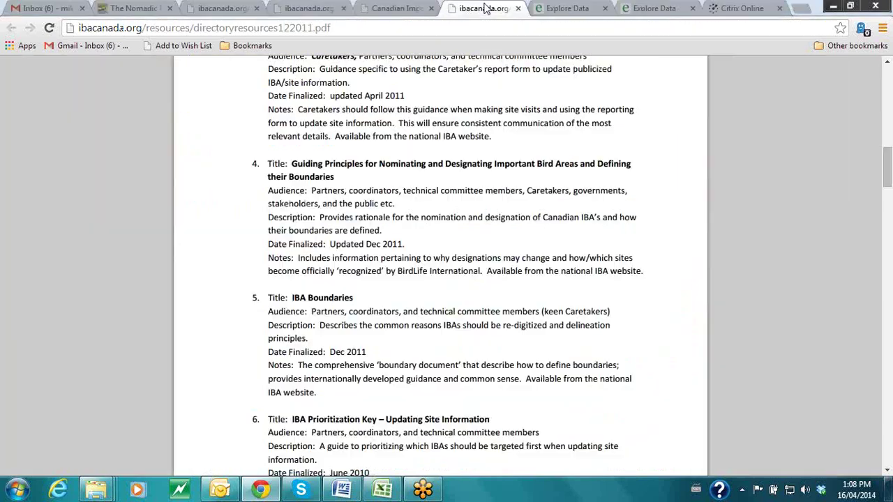
pyautogui.click(388, 8)
pyautogui.moveTo(413, 119)
pyautogui.scroll(1, 413, 120)
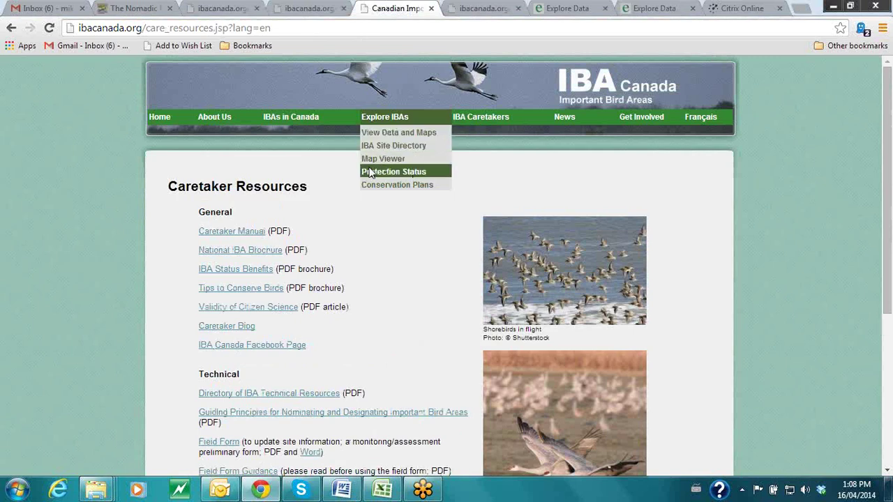
pyautogui.click(373, 147)
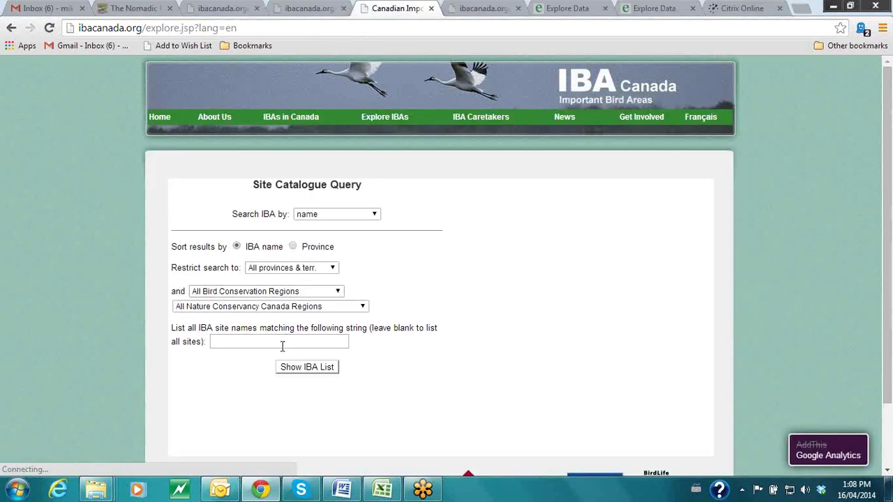
# - Search the site catalogue for names matching "boundary" and open the Boundary Bay - Roberts Bank - Sturgeon Bank (Fraser River Estuary) site
pyautogui.click(261, 344)
pyautogui.write('boundary')
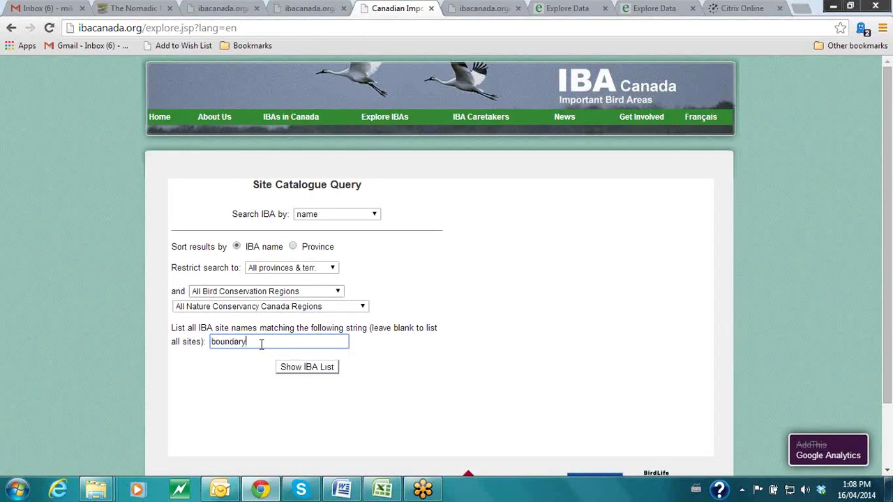
pyautogui.click(322, 368)
pyautogui.click(508, 253)
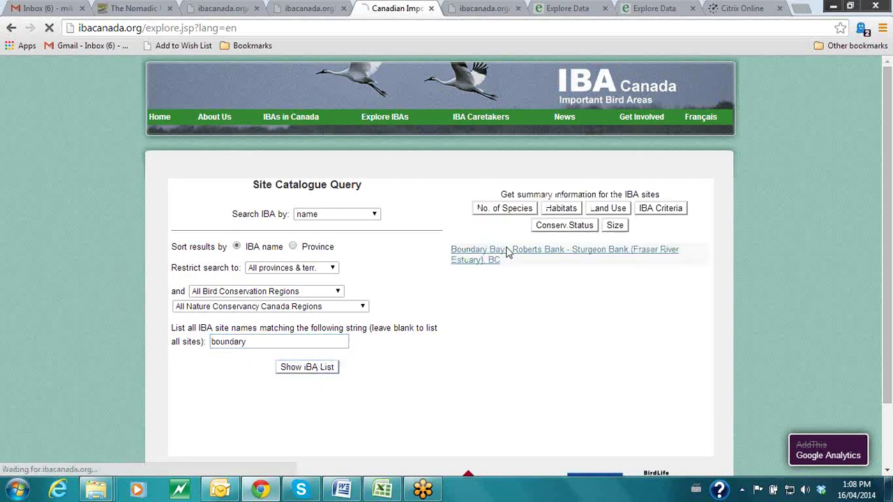
# - Look over the Boundary Bay site summary and open its Seasonal abundance chart
pyautogui.scroll(-2, 382, 239)
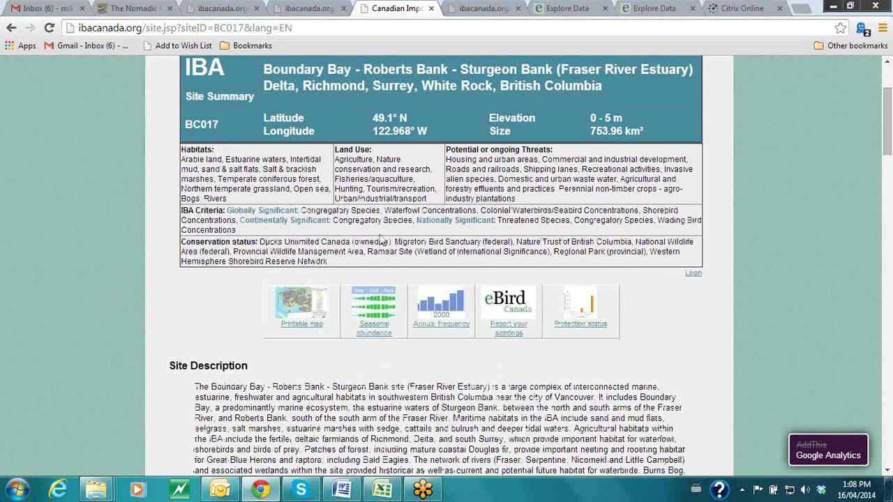
pyautogui.scroll(1, 382, 239)
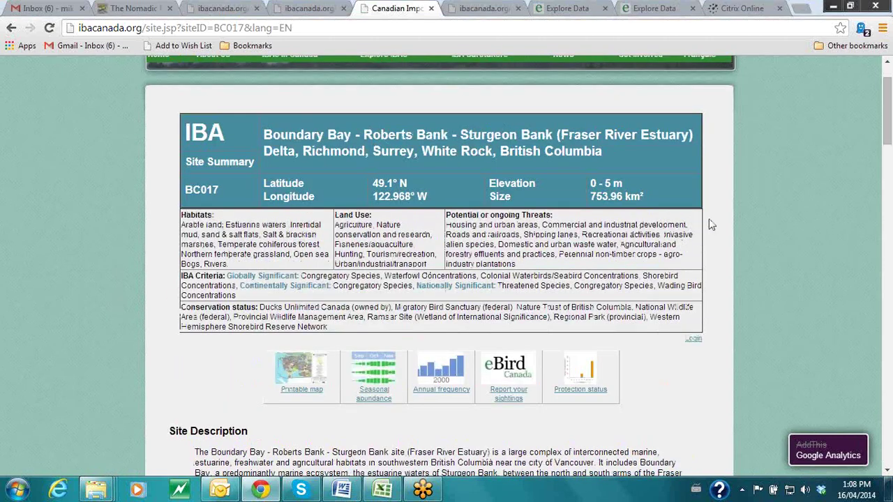
pyautogui.scroll(-1, 727, 207)
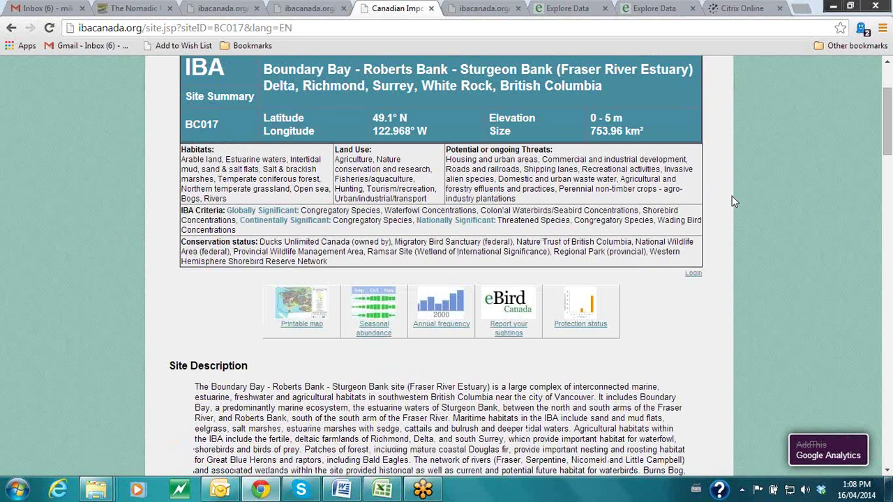
pyautogui.click(371, 316)
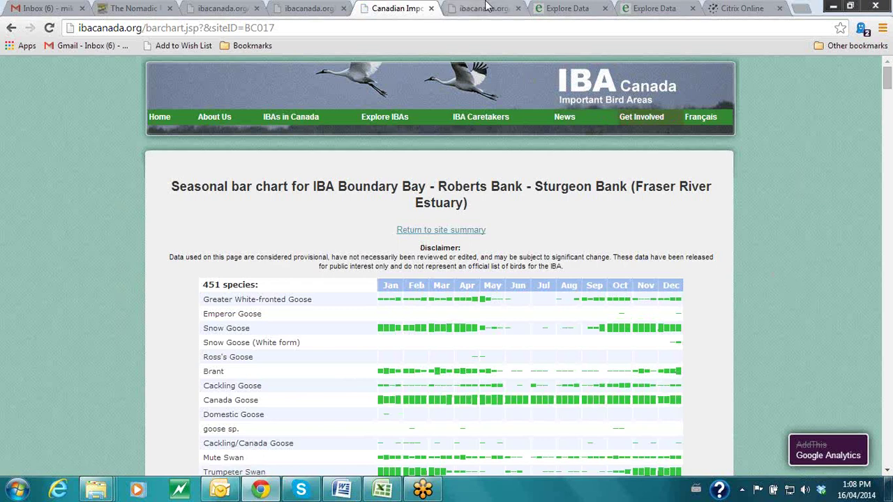
# - Place the eBird bar chart page directly beside the IBA Canada chart page for comparison and return to the IBA chart
pyautogui.click(659, 7)
pyautogui.moveTo(570, 8); pyautogui.dragTo(482, 8)
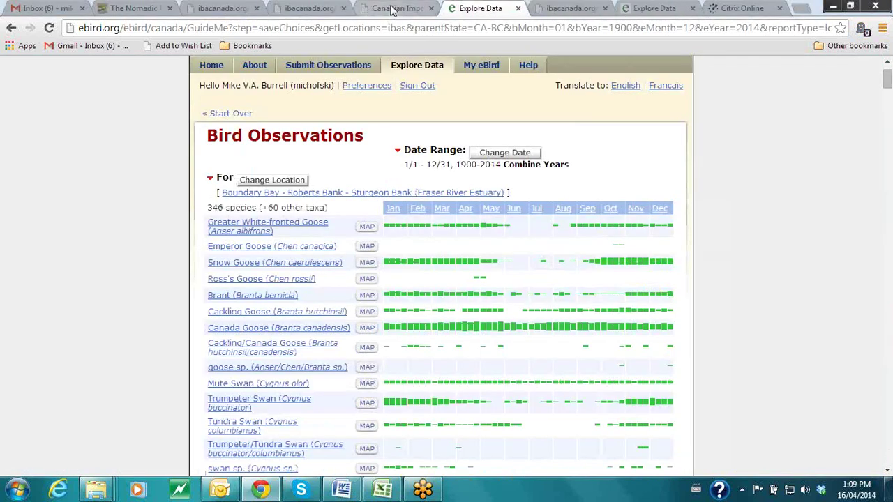
pyautogui.click(392, 8)
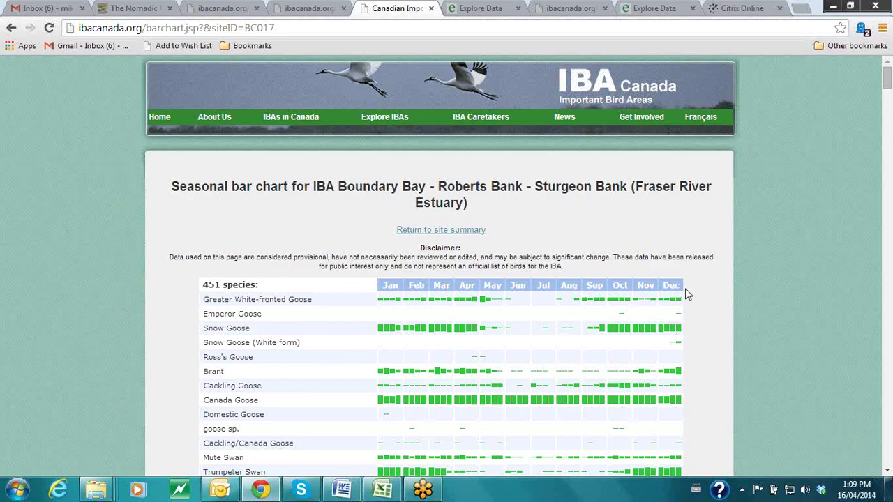
# - Look through the IBA seasonal bar chart down to the number of surveys and the datasets used
pyautogui.scroll(-20, 685, 295)
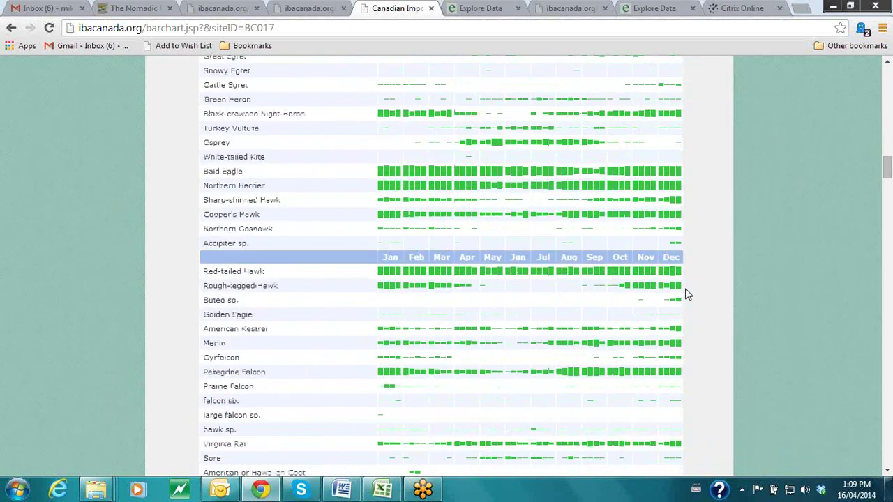
pyautogui.scroll(-20, 686, 294)
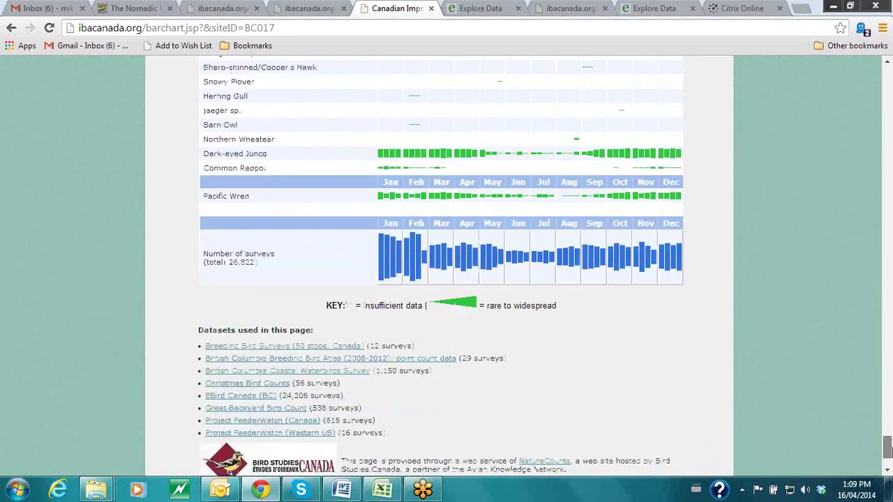
pyautogui.moveTo(887, 452); pyautogui.dragTo(885, 70)
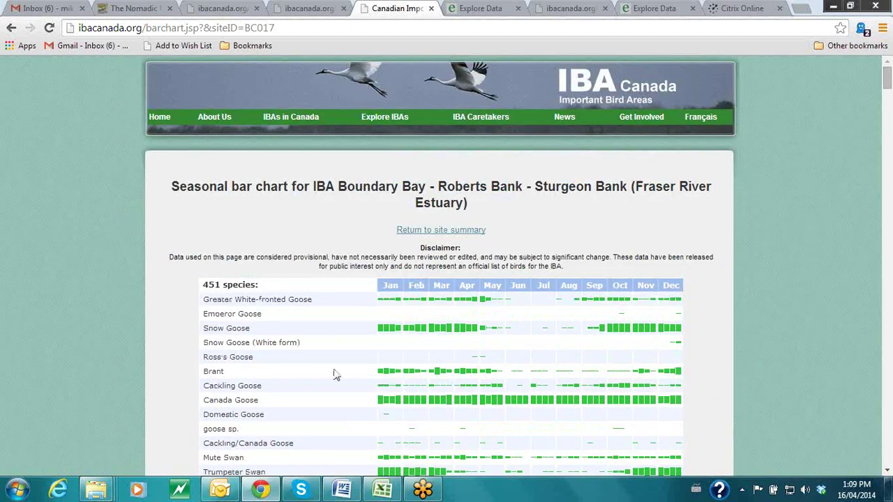
# - Switch to the eBird Bird Observations bar chart for Boundary Bay and examine the monthly occurrence of its geese, swans and ducks
pyautogui.click(469, 7)
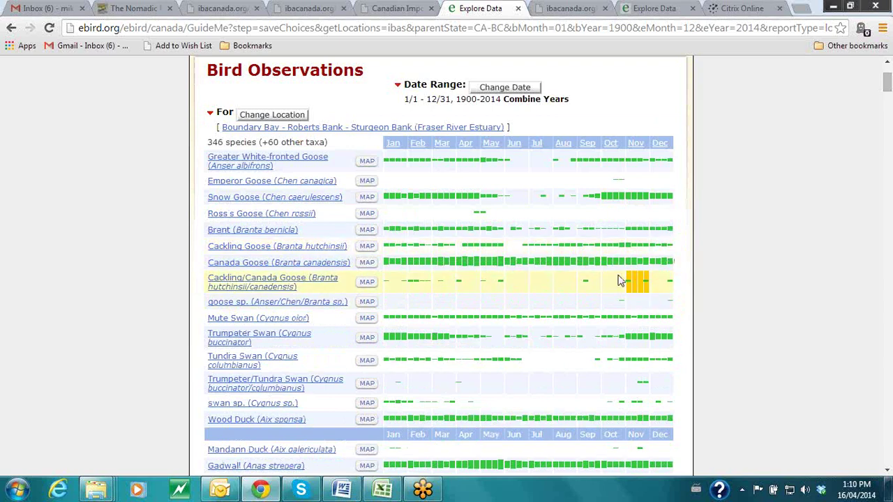
pyautogui.scroll(-2, 618, 286)
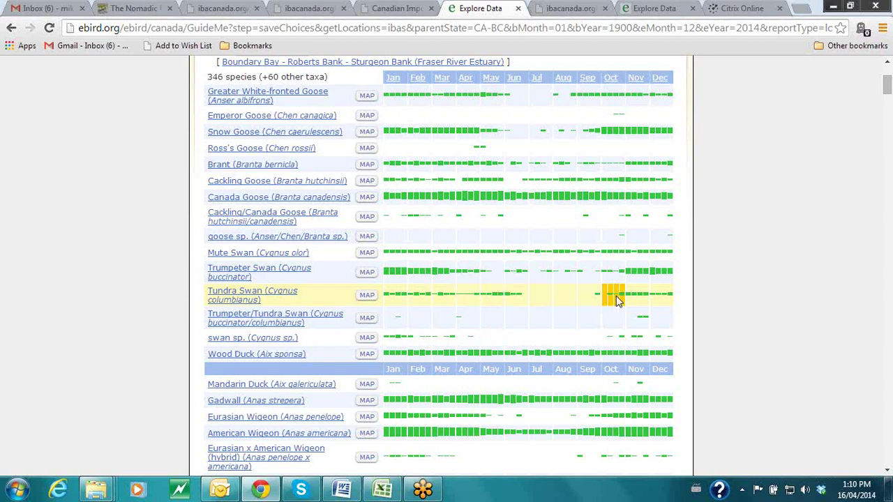
pyautogui.scroll(-6, 607, 206)
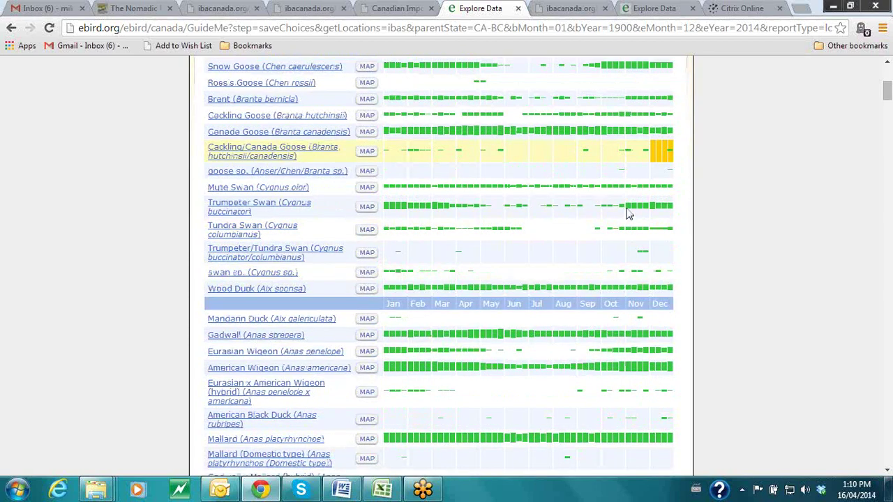
pyautogui.scroll(-12, 606, 206)
pyautogui.scroll(7, 605, 206)
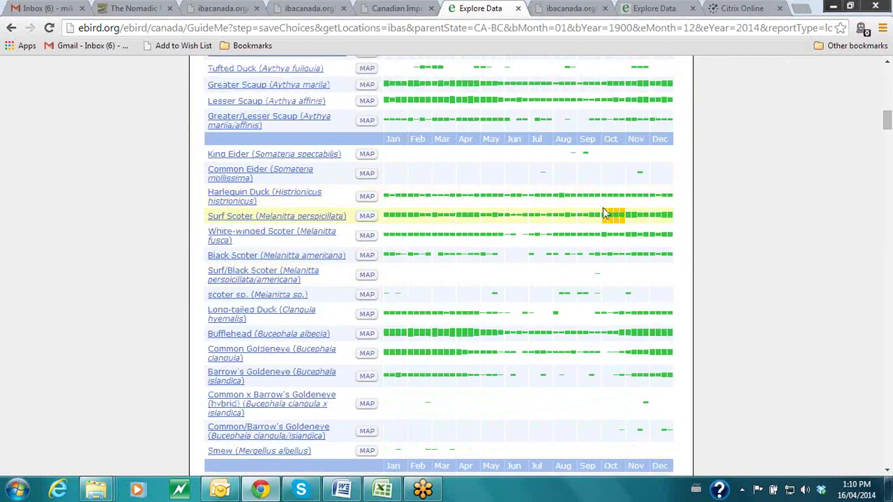
pyautogui.scroll(3, 604, 209)
pyautogui.scroll(3, 604, 210)
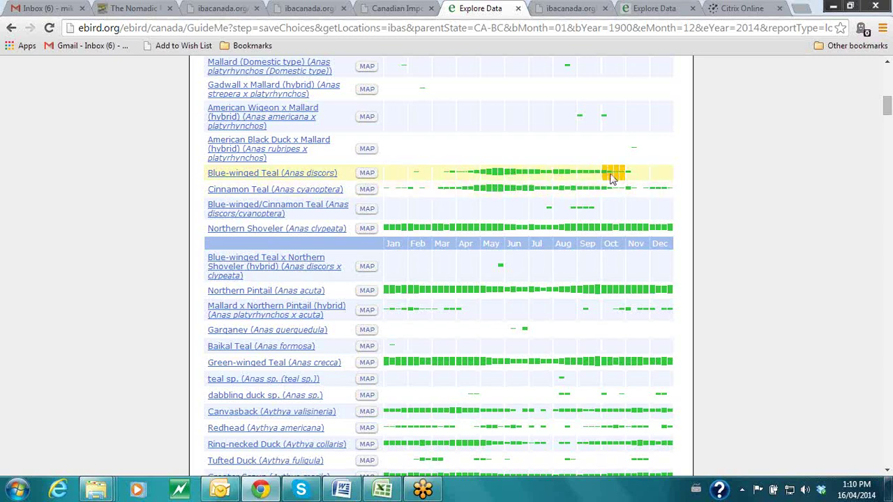
pyautogui.scroll(10, 620, 193)
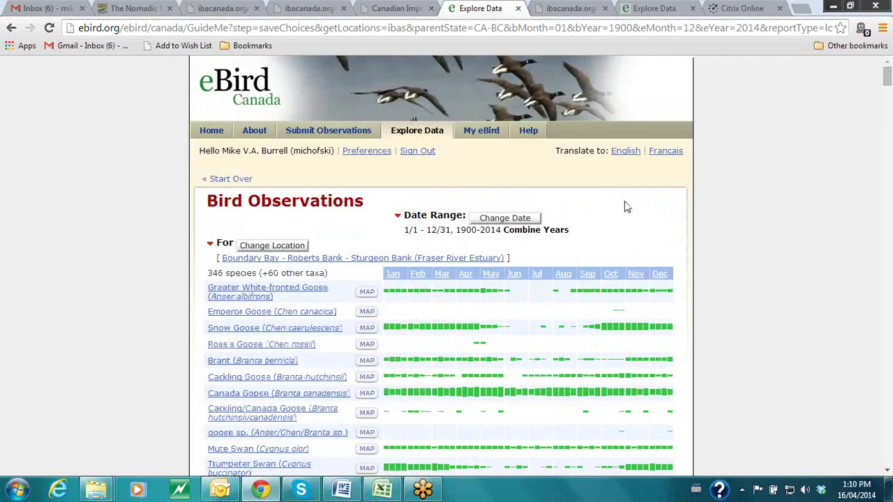
pyautogui.scroll(-1, 762, 227)
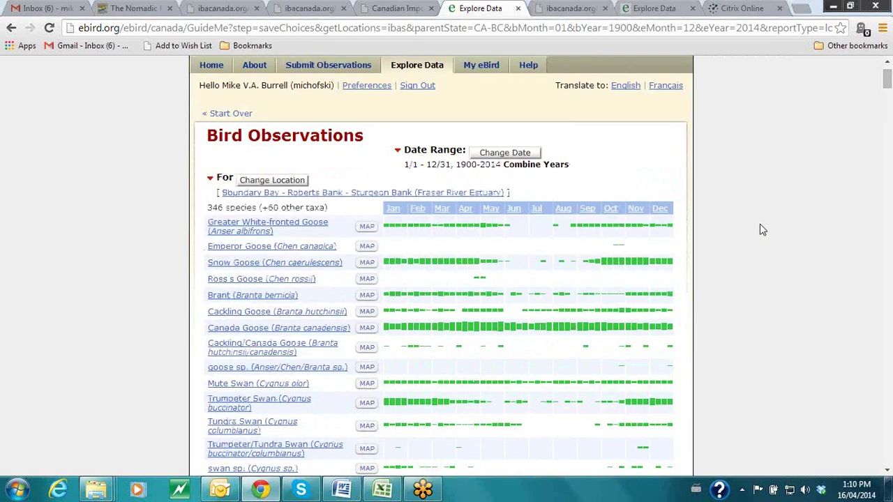
pyautogui.scroll(-1, 762, 230)
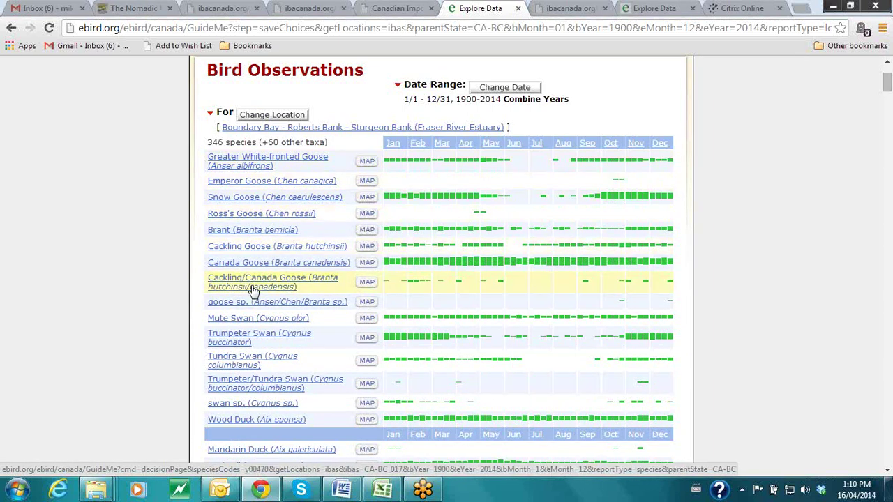
# - Open the Snow Goose details for Boundary Bay and examine its Frequency graph through the year
pyautogui.click(245, 201)
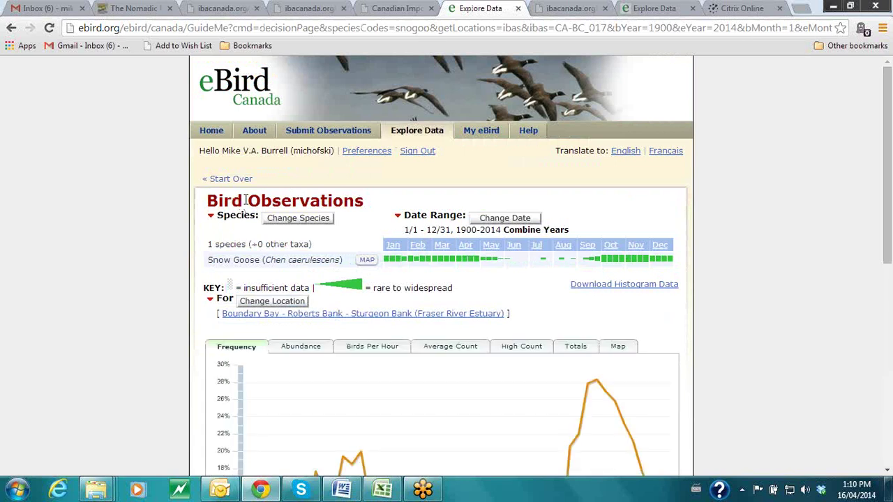
pyautogui.scroll(-3, 768, 286)
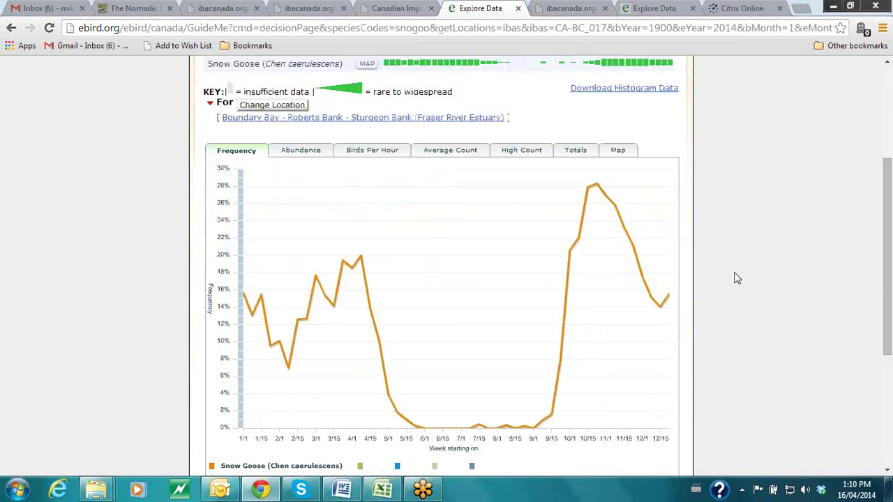
pyautogui.scroll(1, 734, 277)
pyautogui.scroll(1, 737, 277)
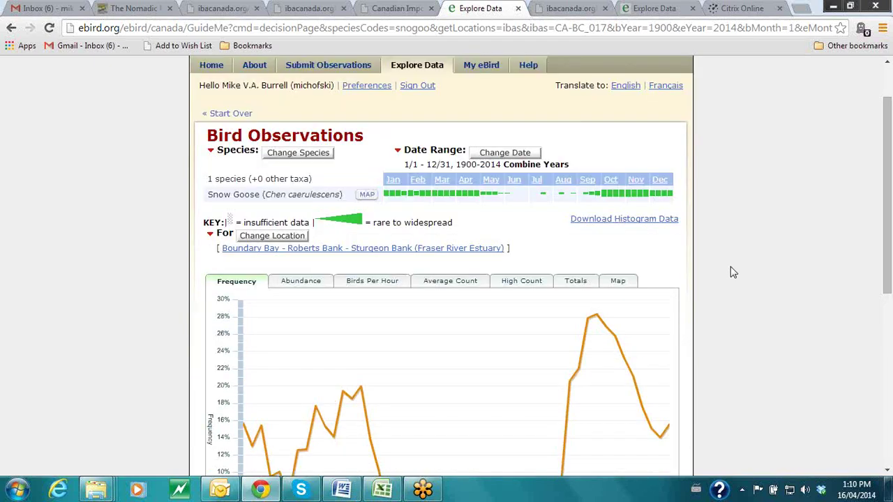
pyautogui.scroll(-1, 703, 203)
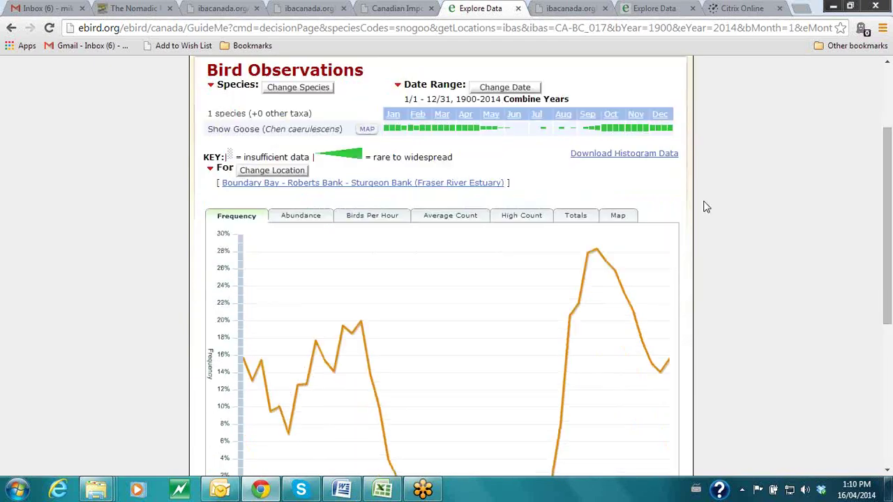
pyautogui.scroll(-2, 767, 254)
pyautogui.scroll(1, 777, 249)
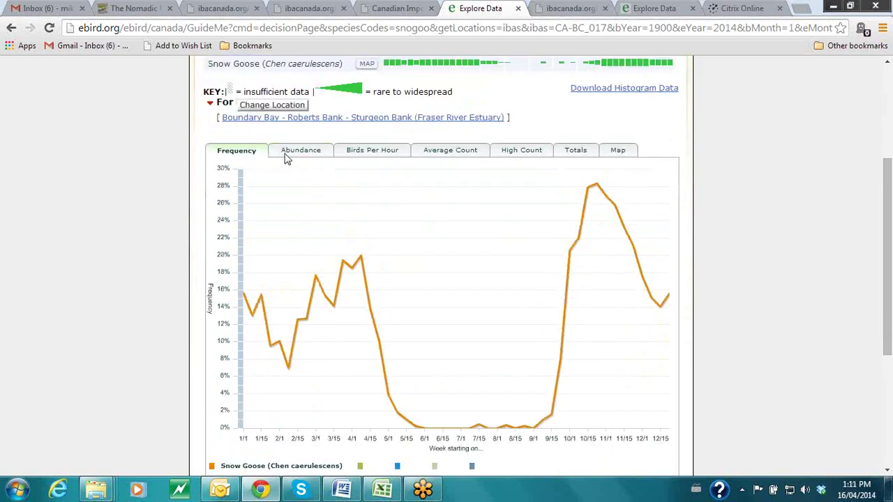
pyautogui.scroll(1, 756, 179)
pyautogui.scroll(-1, 748, 199)
pyautogui.scroll(1, 771, 253)
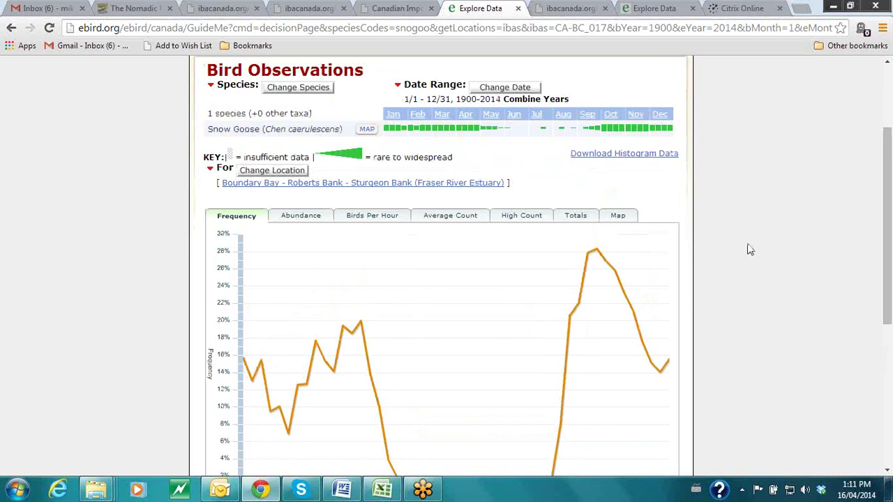
pyautogui.scroll(-1, 758, 254)
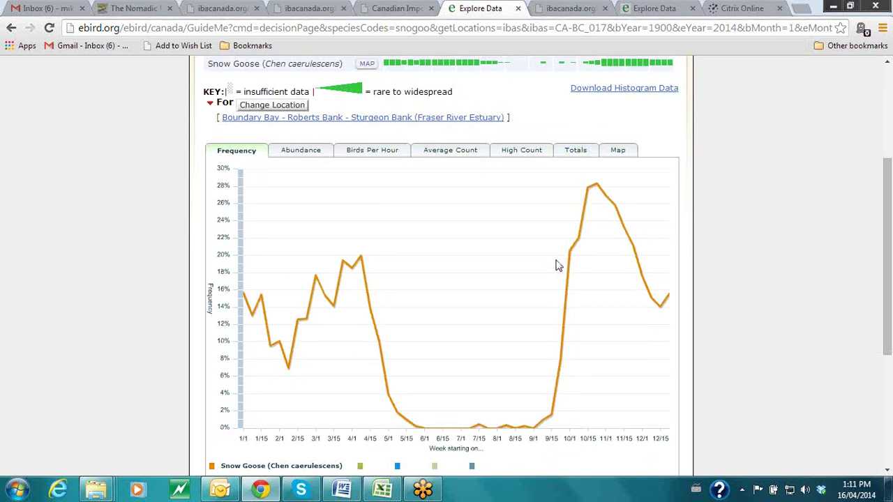
pyautogui.moveTo(363, 257)
# - Examine the Snow Goose Birds Per Hour, Average Count, High Count and Totals graphs, checking the peak weeks
pyautogui.click(371, 155)
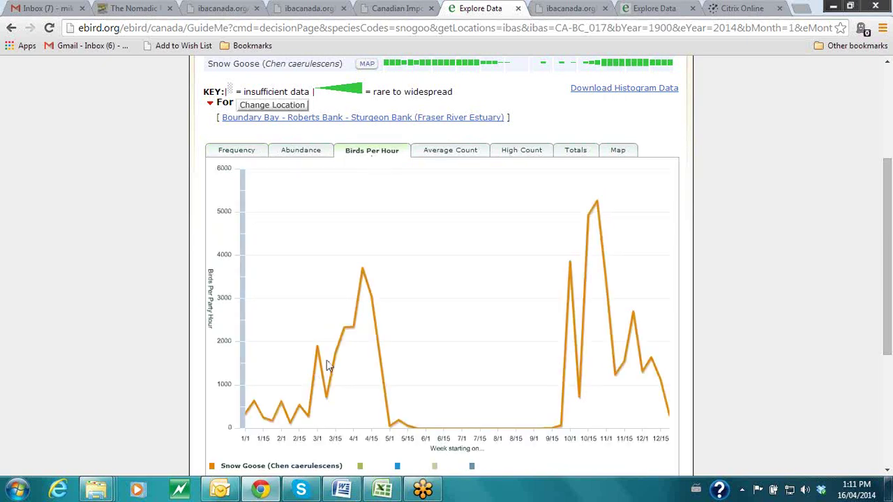
pyautogui.moveTo(363, 272)
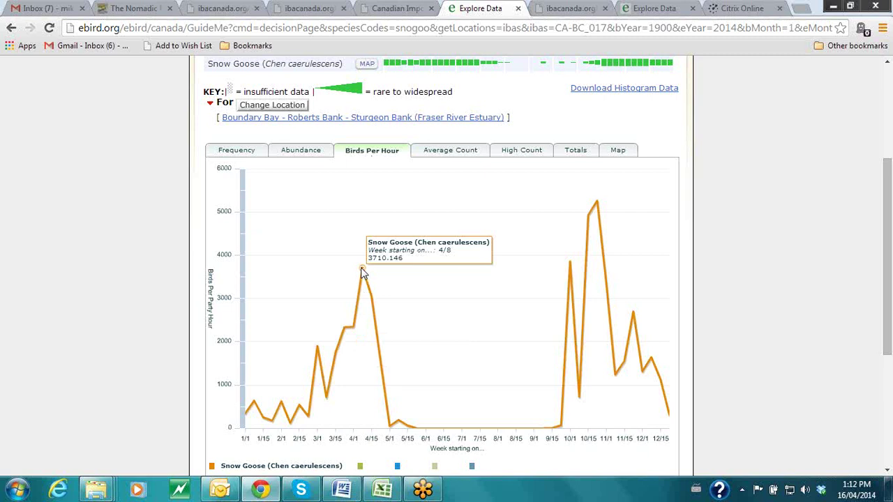
pyautogui.click(440, 155)
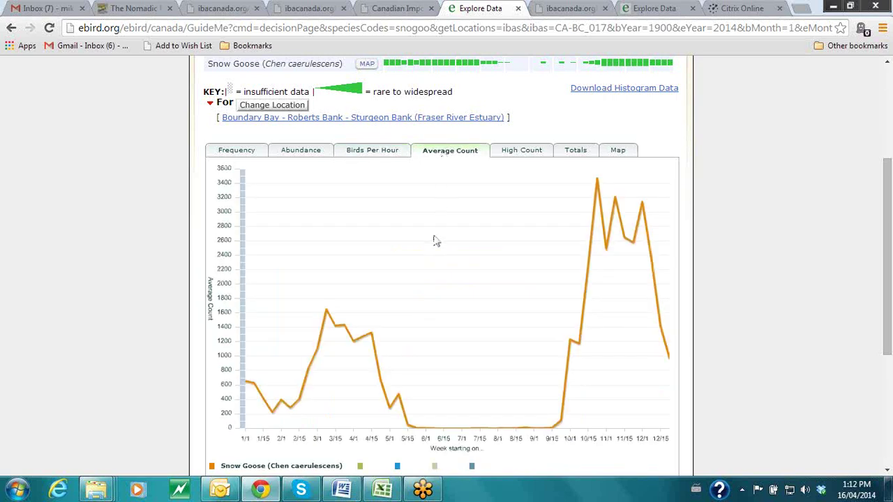
pyautogui.click(526, 151)
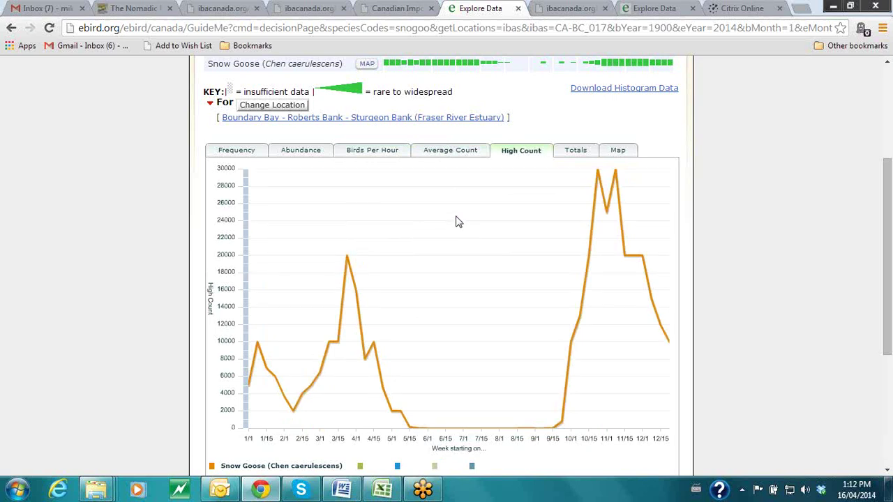
pyautogui.moveTo(596, 175)
pyautogui.click(570, 152)
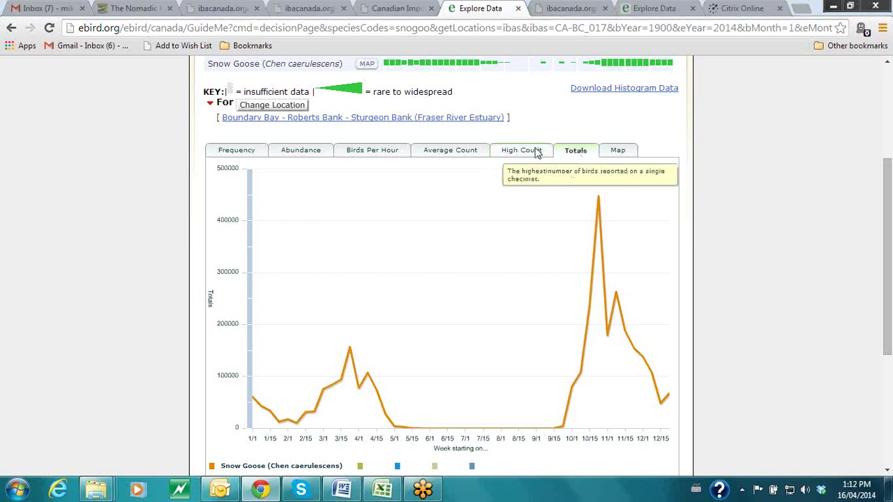
pyautogui.scroll(2, 613, 146)
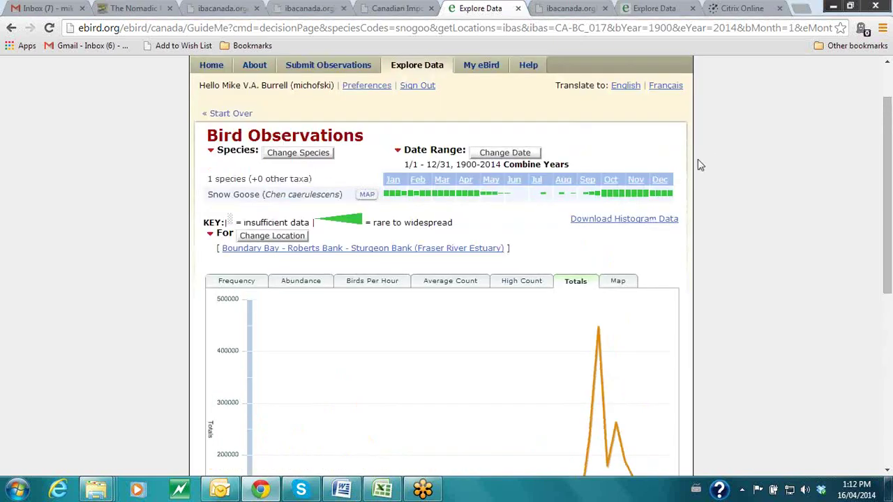
# - Open the Snow Goose range map for the Boundary Bay area and zoom in on the Richmond and Delta coast
pyautogui.click(368, 195)
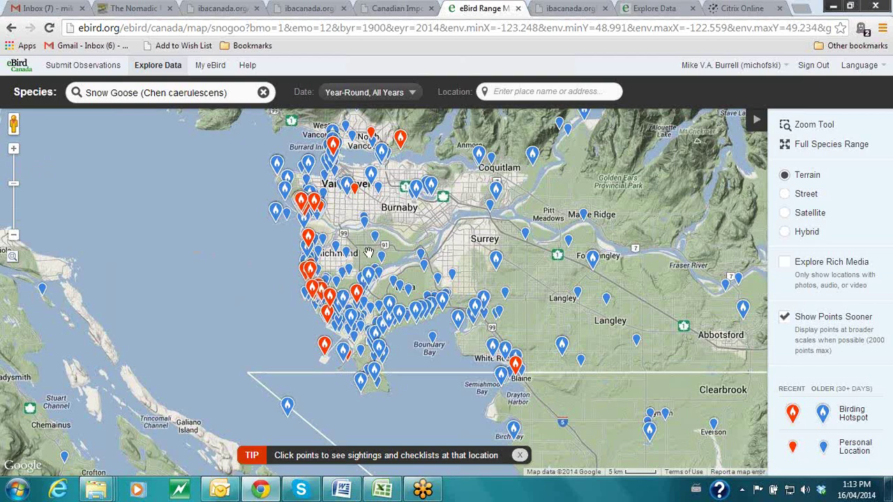
pyautogui.scroll(1, 359, 252)
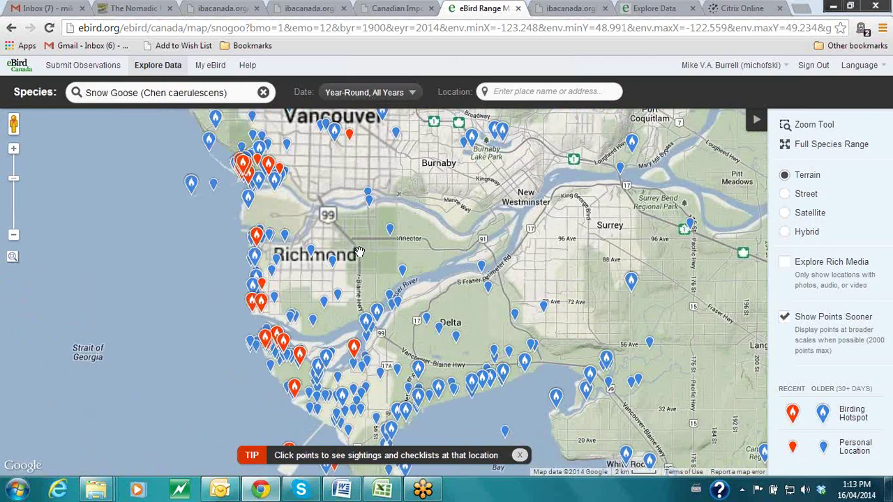
pyautogui.scroll(-1, 359, 251)
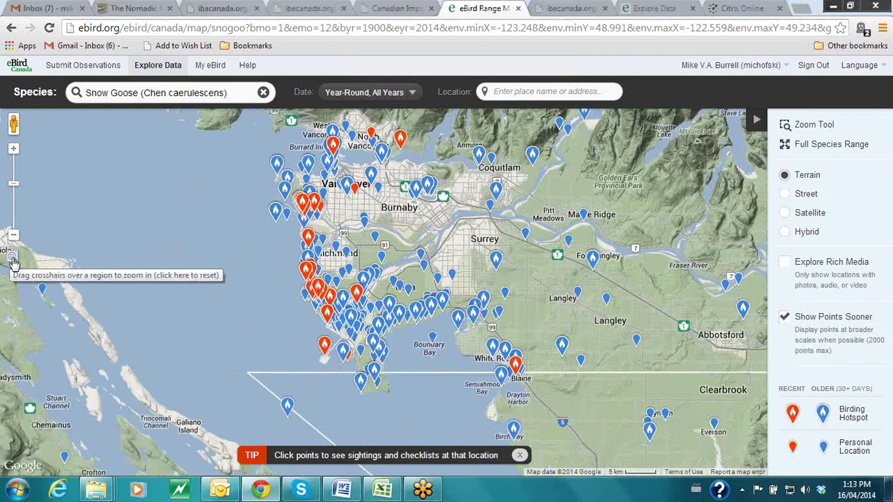
pyautogui.click(14, 261)
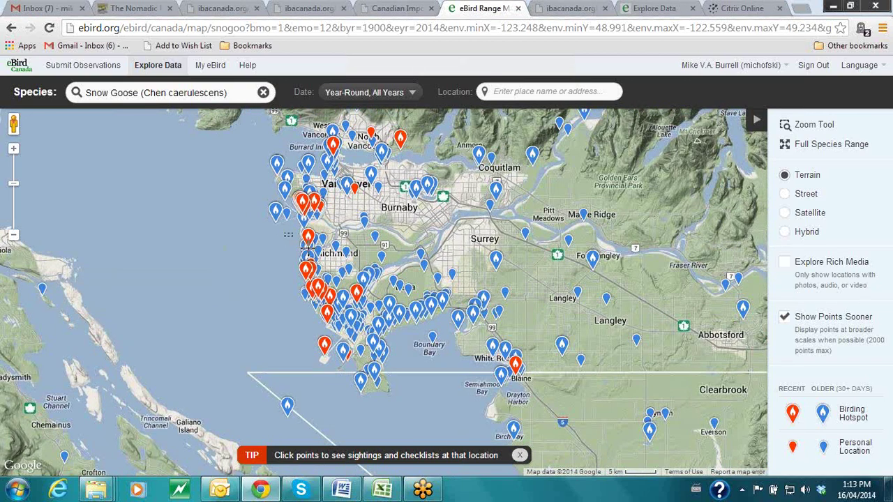
pyautogui.moveTo(288, 234); pyautogui.dragTo(463, 368)
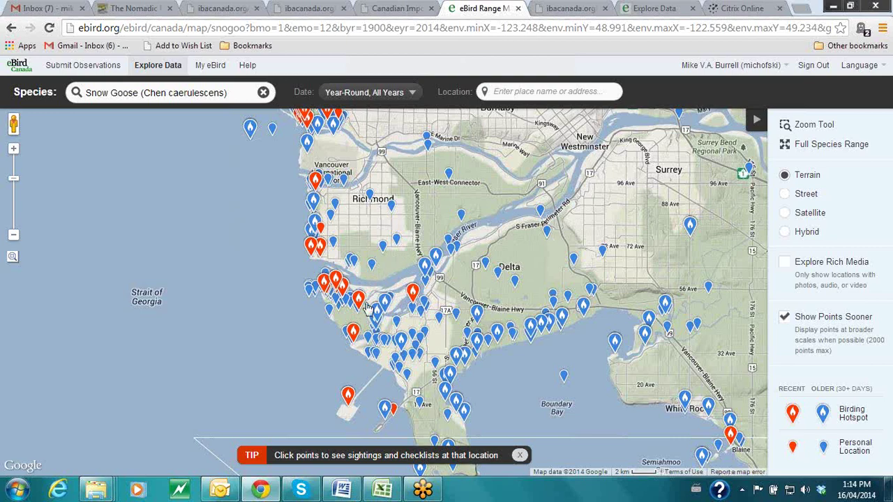
# - Open the Roberts Bank hotspot's 2012-10-21 Snow Goose checklist and examine its location, date and effort details
pyautogui.click(348, 396)
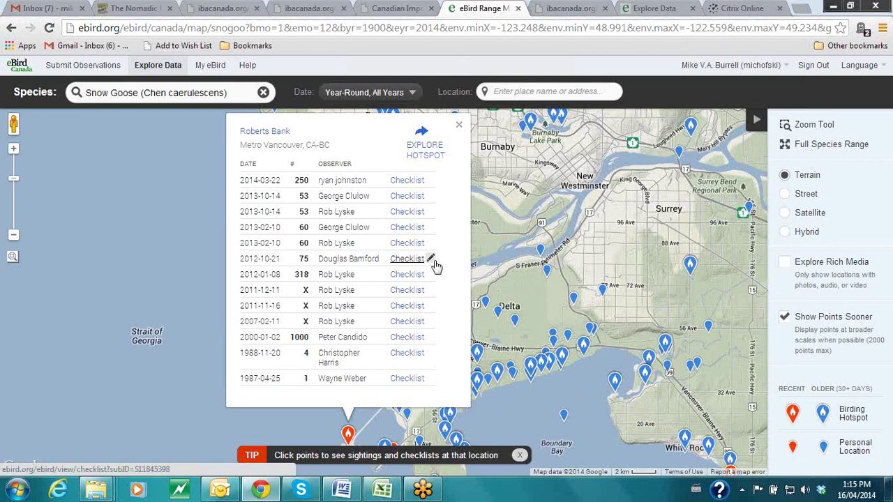
pyautogui.click(406, 263)
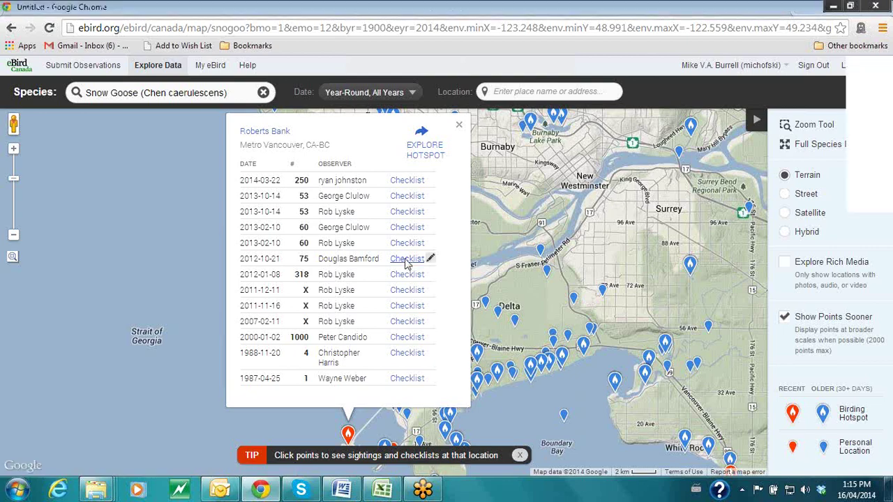
pyautogui.scroll(-1, 242, 274)
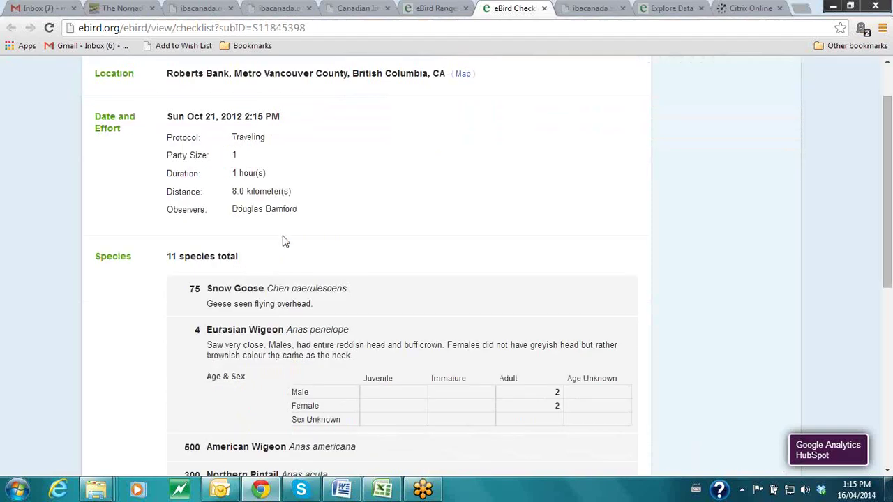
pyautogui.scroll(1, 285, 241)
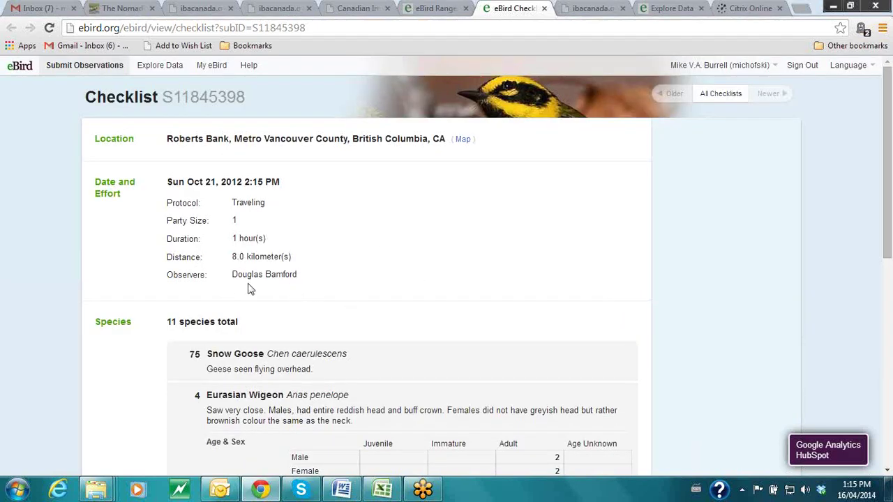
pyautogui.scroll(-1, 250, 288)
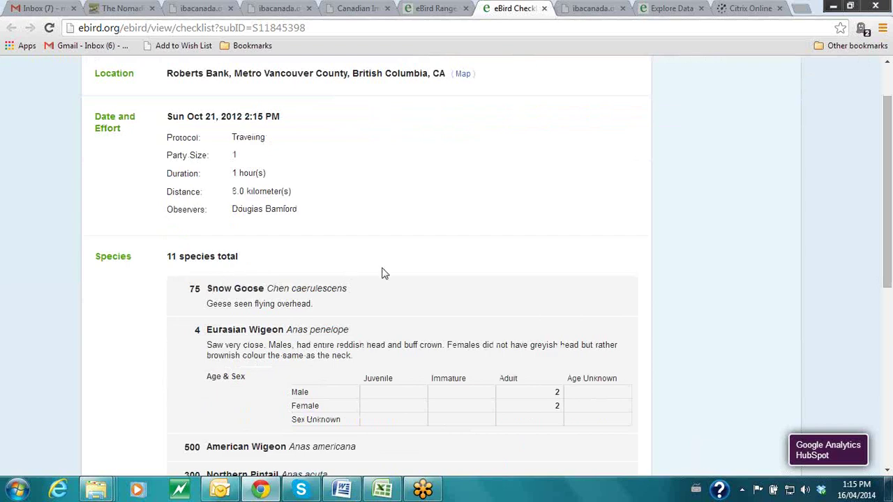
# - Read through the Roberts Bank checklist's species counts and comments, and close the checklist and the hotspot's sightings list
pyautogui.scroll(-2, 383, 272)
pyautogui.scroll(1, 391, 249)
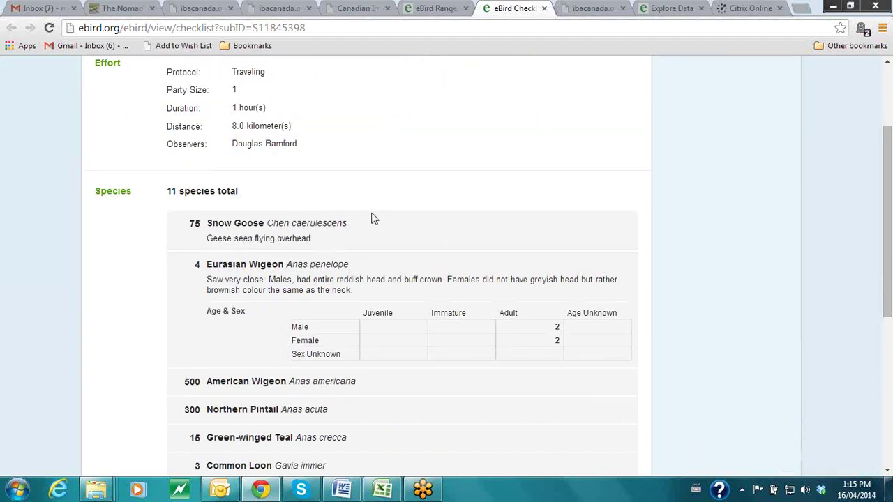
pyautogui.scroll(-1, 499, 235)
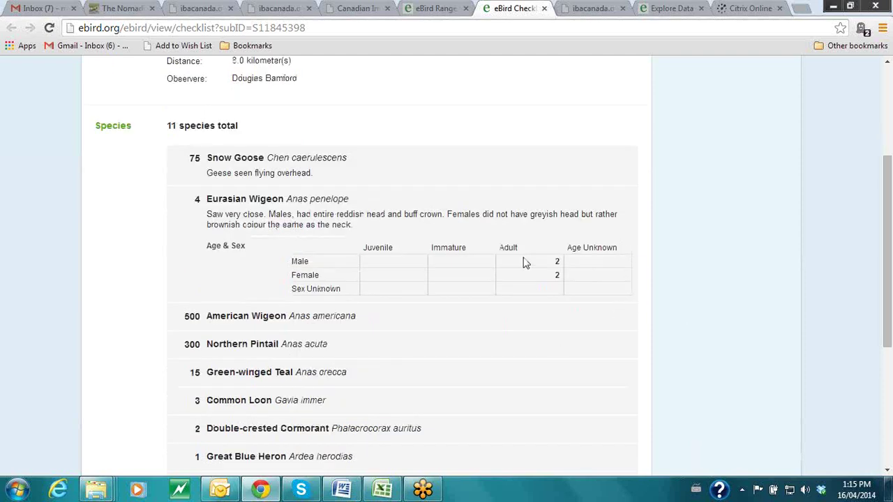
pyautogui.scroll(-2, 586, 306)
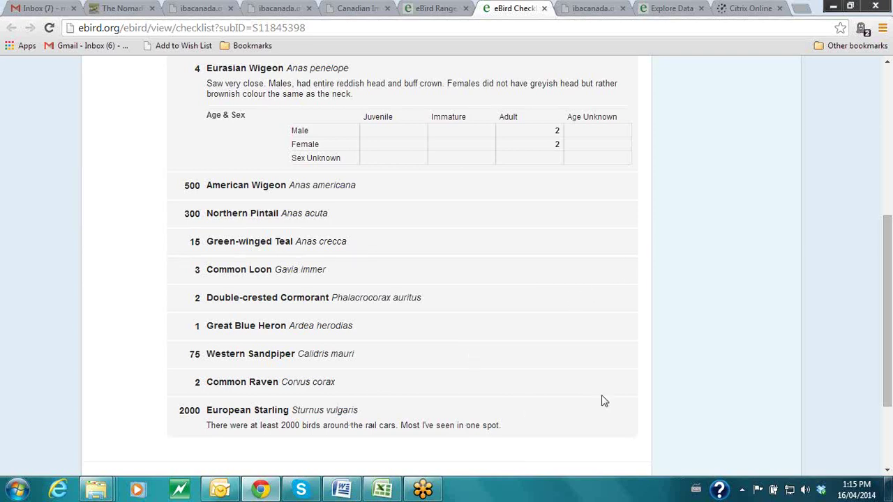
pyautogui.scroll(4, 568, 272)
pyautogui.scroll(1, 541, 263)
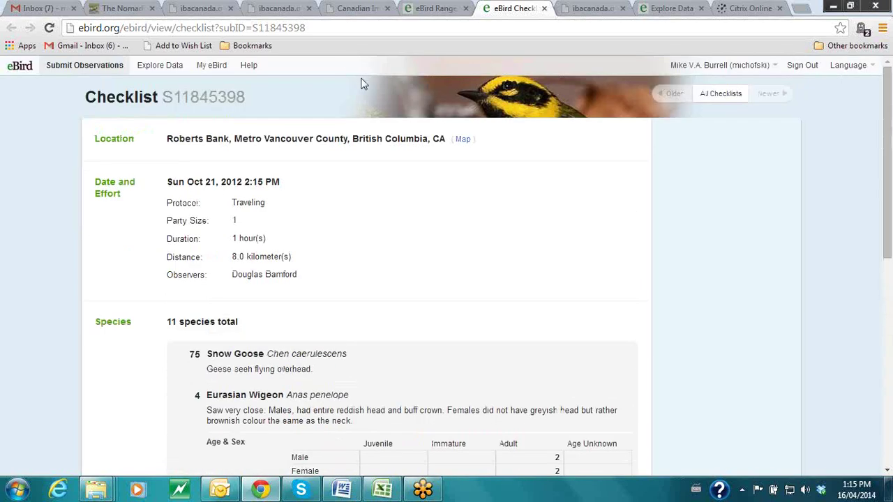
pyautogui.click(545, 9)
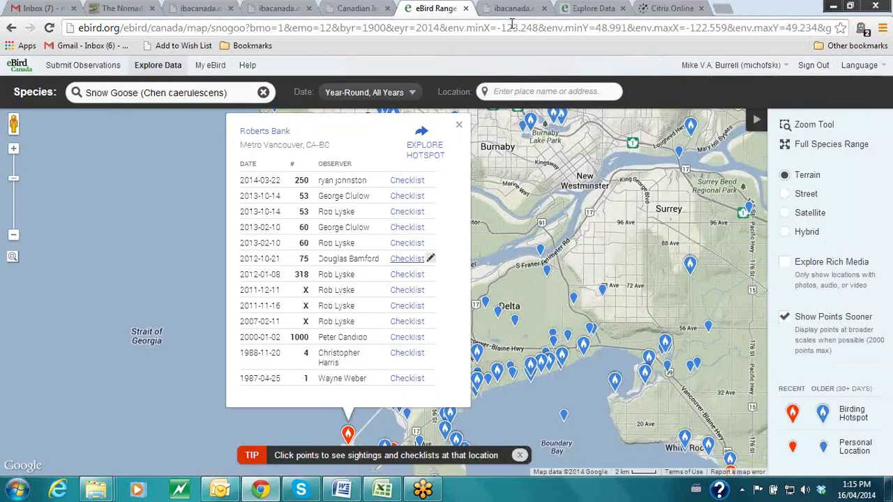
pyautogui.click(460, 128)
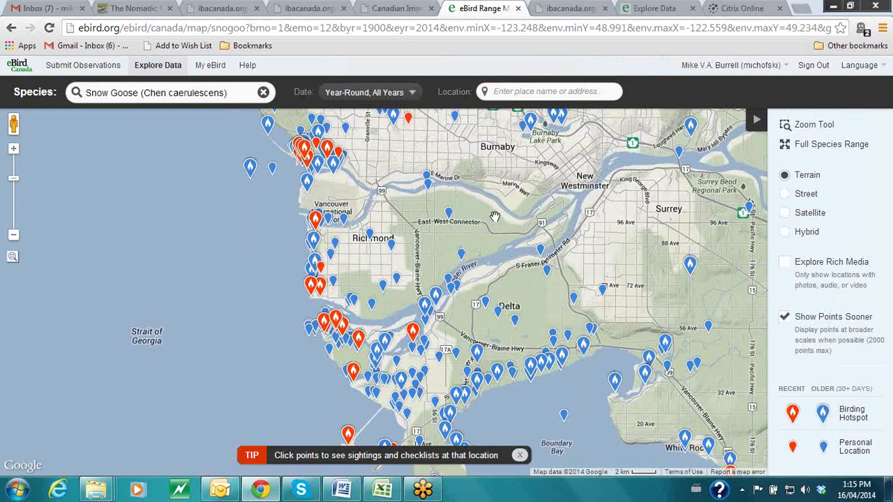
# - Limit the Snow Goose map to locations with rich media and open the sightings at the photo marker near Tsawwassen
pyautogui.scroll(-1, 495, 217)
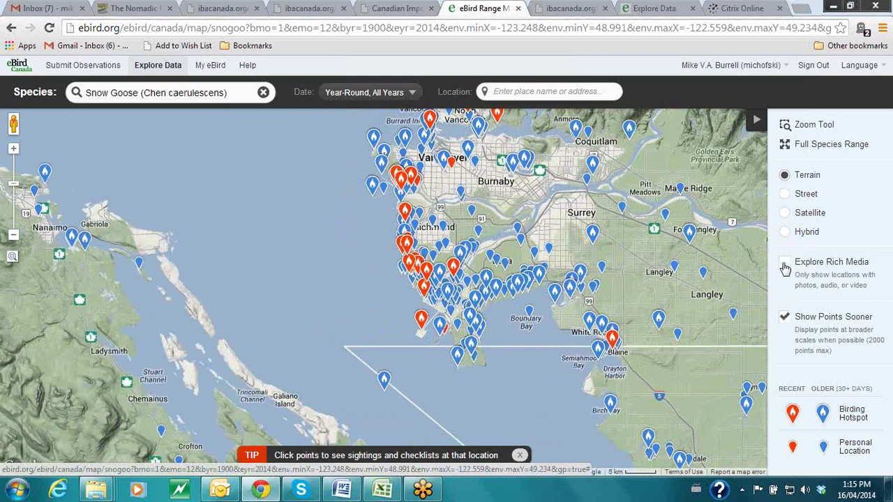
pyautogui.click(785, 267)
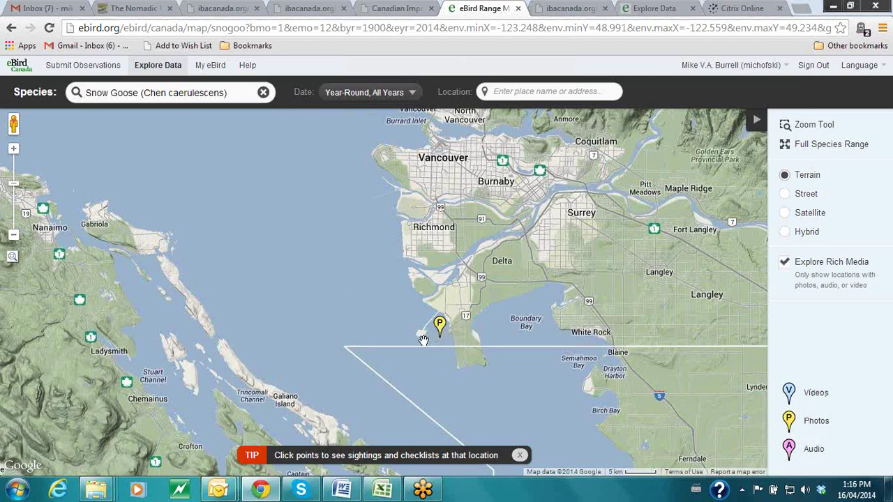
pyautogui.click(440, 326)
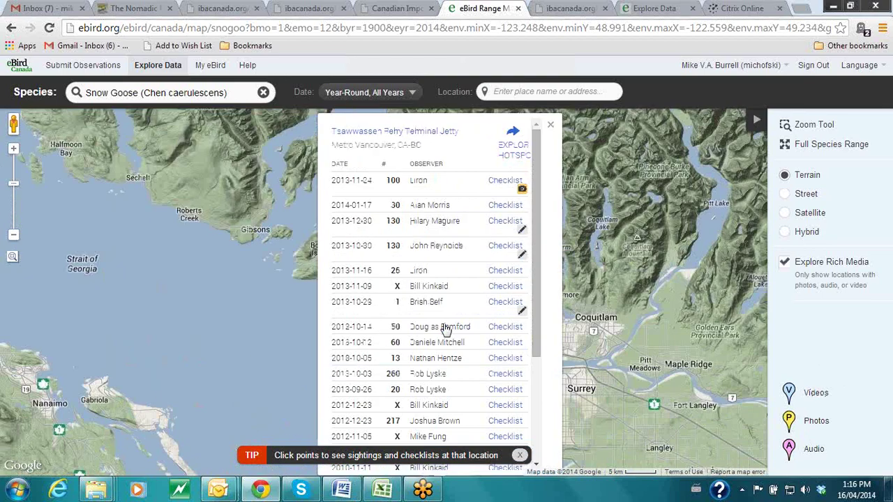
# - View the Snow Goose flock photo in the Tsawwassen Ferry Terminal Jetty's 2012-11-24 checklist, and close the checklist and sightings list
pyautogui.click(520, 190)
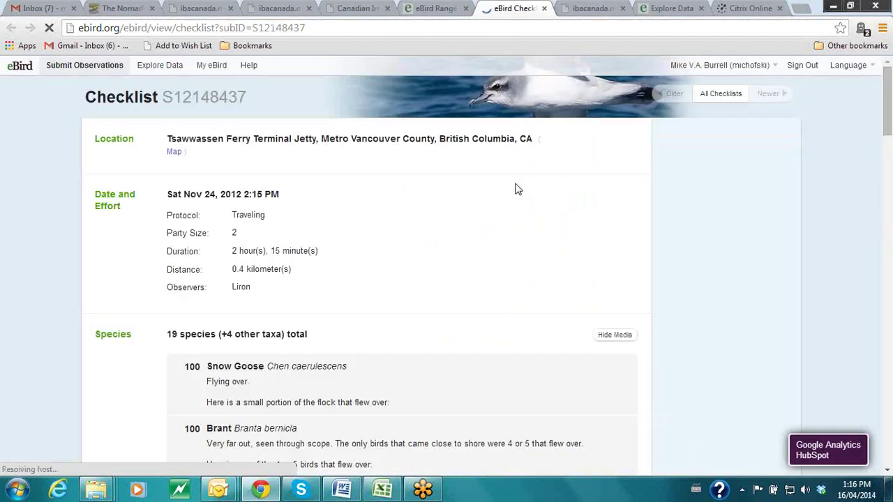
pyautogui.scroll(-1, 577, 215)
pyautogui.scroll(-2, 577, 215)
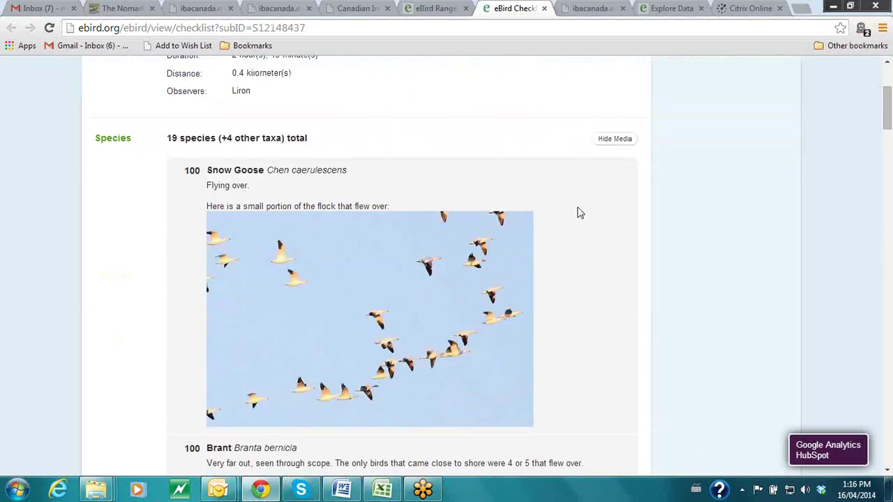
pyautogui.click(545, 8)
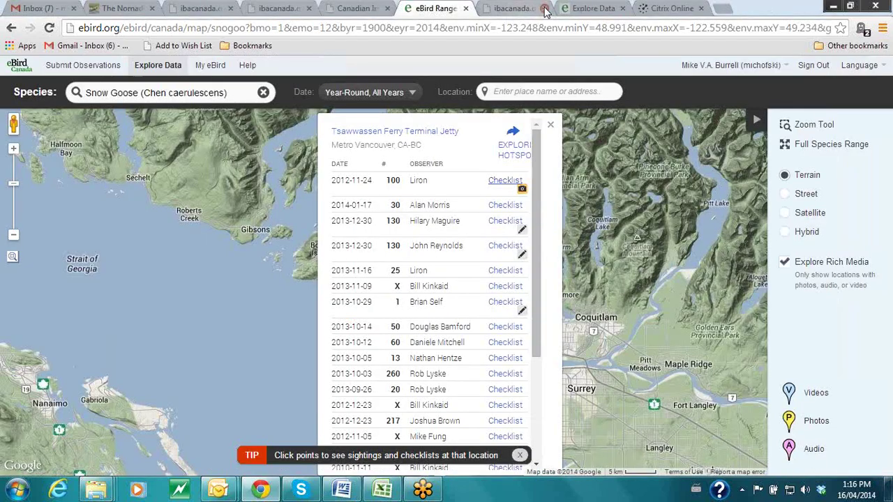
pyautogui.click(551, 127)
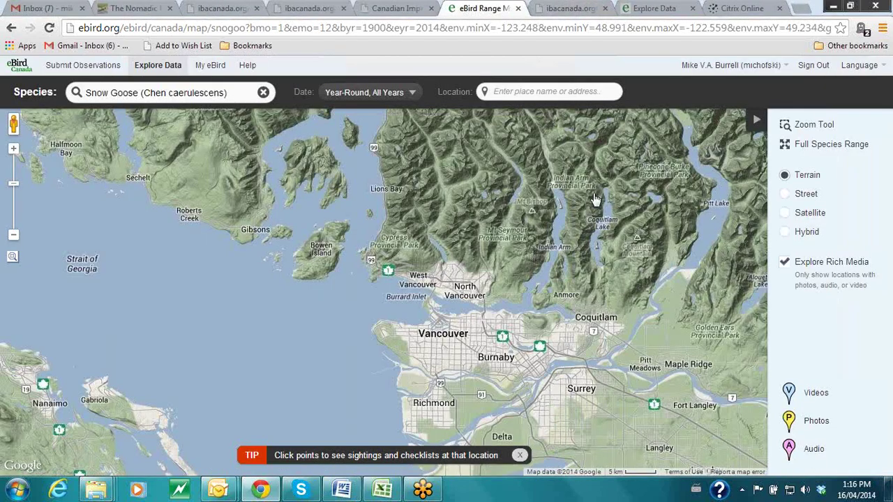
# - Turn off the rich media filter and set the map's date range to Year-Round, Current Year
pyautogui.click(786, 265)
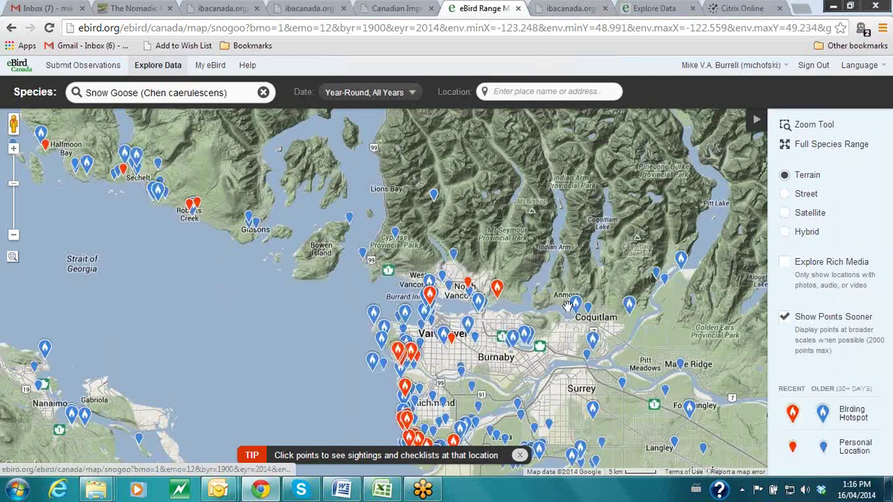
pyautogui.moveTo(497, 343); pyautogui.dragTo(502, 252)
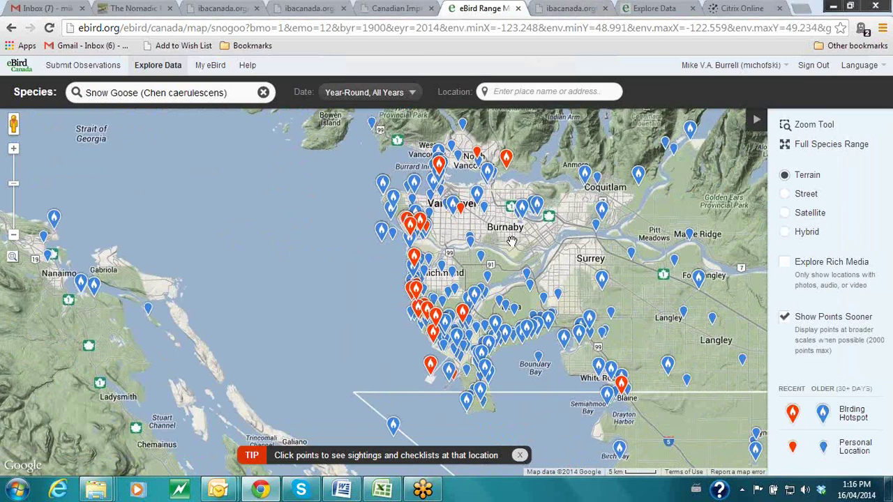
pyautogui.click(384, 93)
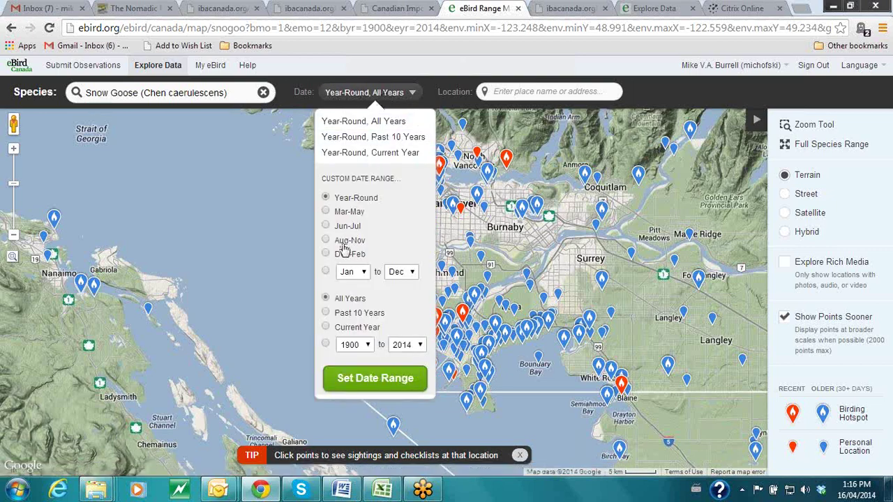
pyautogui.click(352, 330)
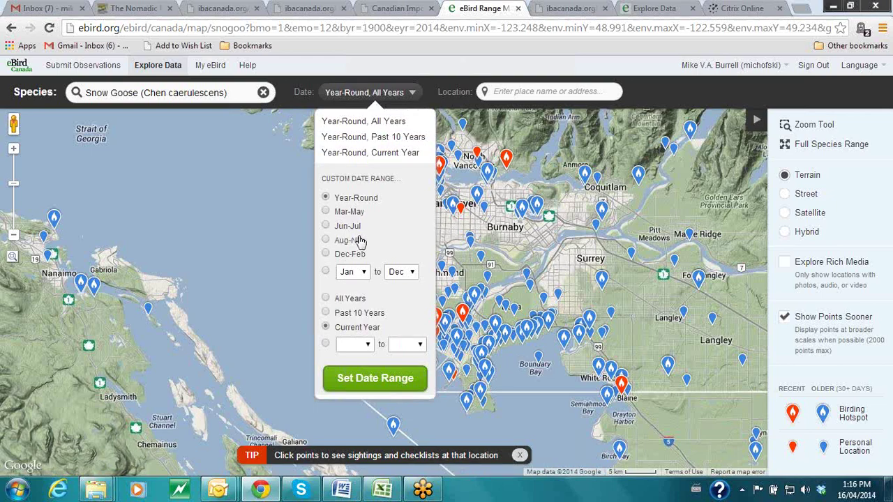
pyautogui.click(358, 380)
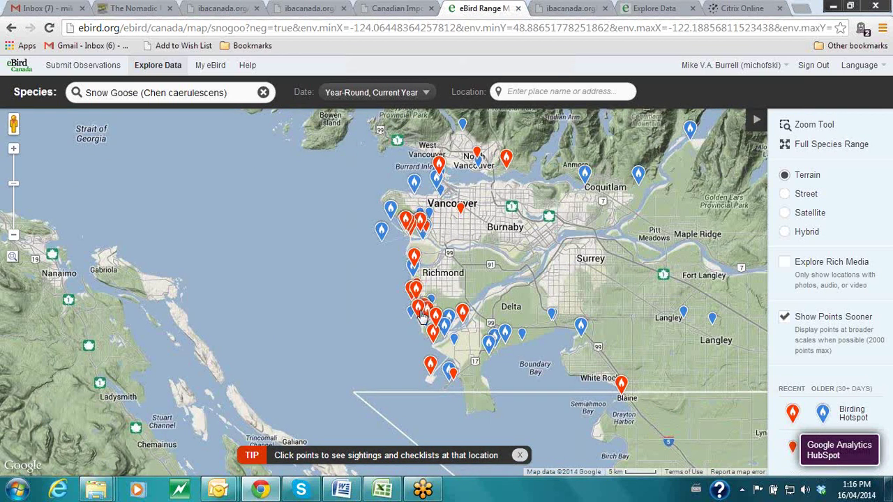
# - Move the Snow Goose map to Victoria, BC, Canada and check the sighting at the Esquimalt Lagoon personal location
pyautogui.click(536, 94)
pyautogui.write('Victori')
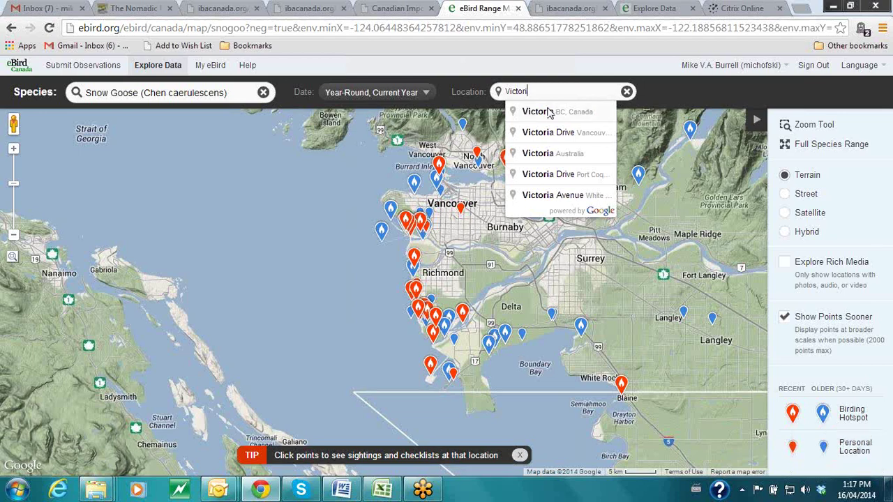
pyautogui.click(538, 111)
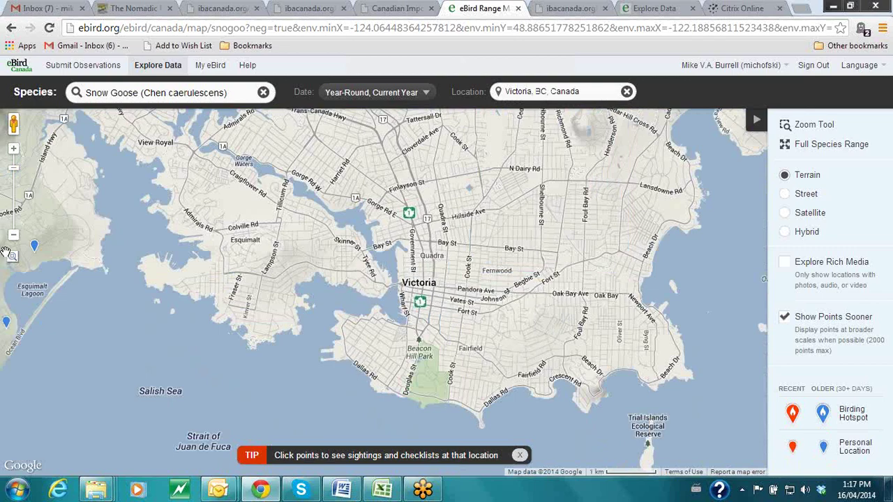
pyautogui.moveTo(58, 255); pyautogui.dragTo(255, 258)
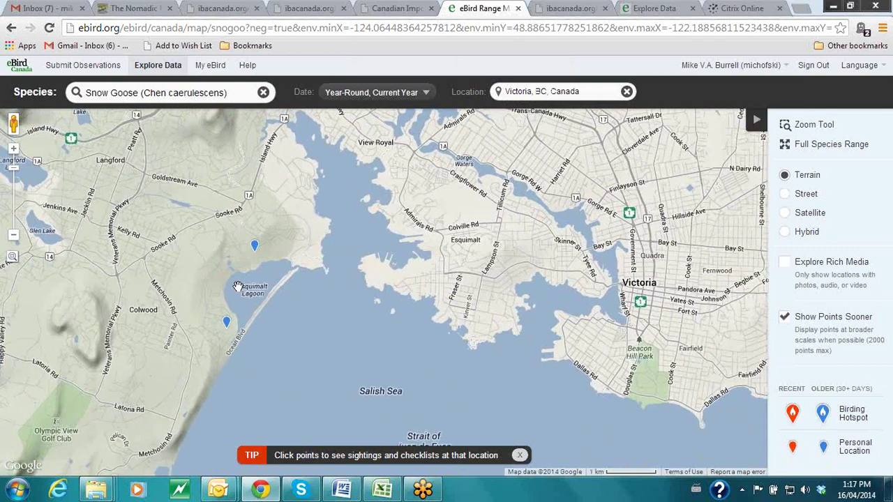
pyautogui.click(255, 247)
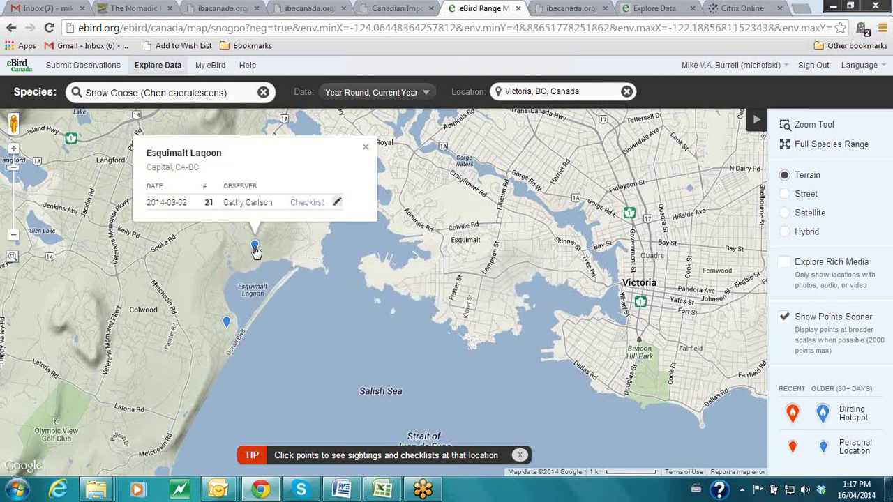
pyautogui.click(365, 147)
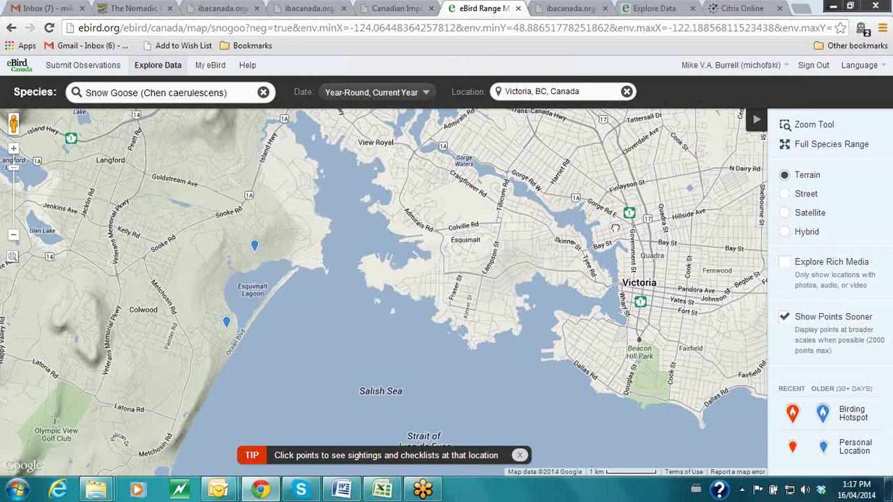
pyautogui.moveTo(618, 230); pyautogui.dragTo(498, 209)
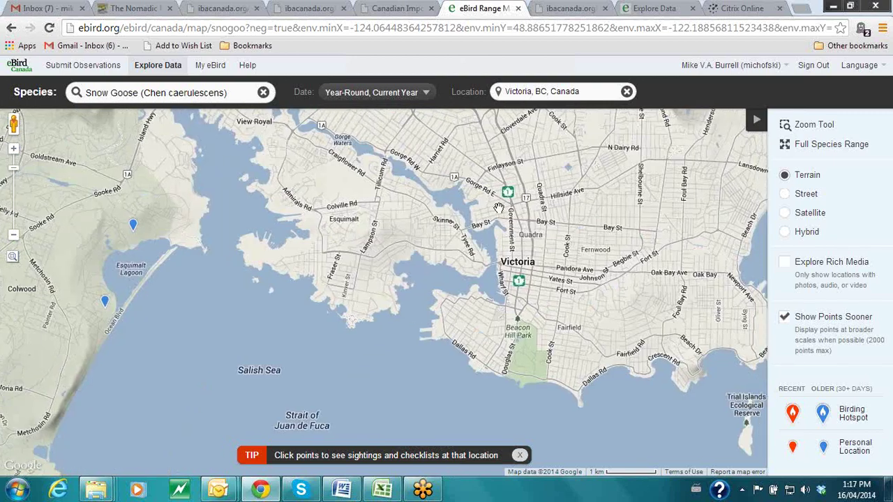
# - Show the Snow Goose's full species range on the map
pyautogui.click(804, 151)
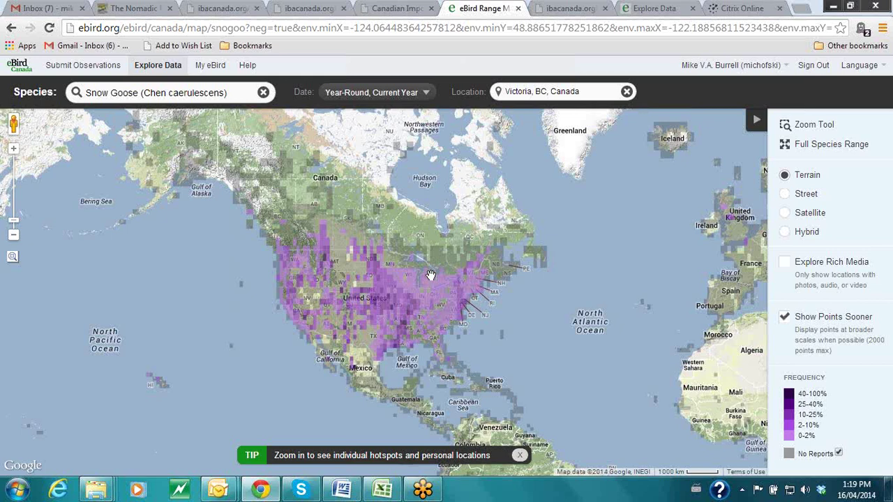
# - Return to the Explore Data page and review its tools, from Explore a Location through Download Data
pyautogui.click(160, 70)
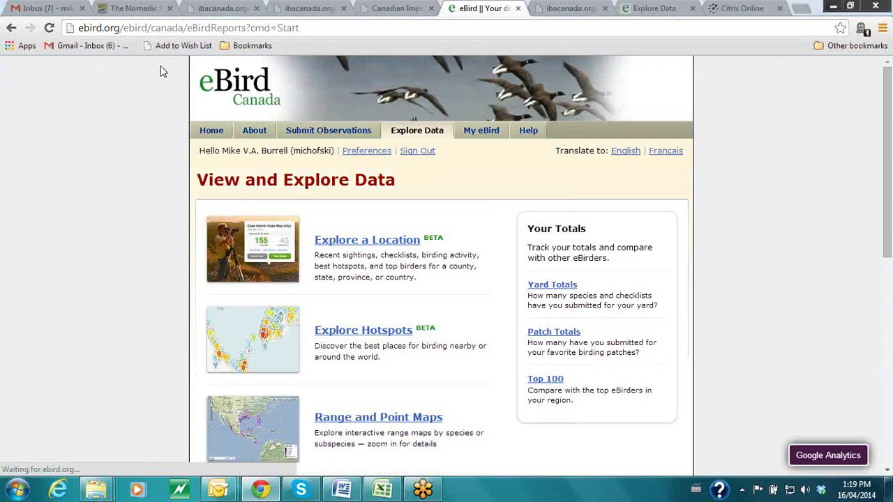
pyautogui.scroll(-2, 450, 327)
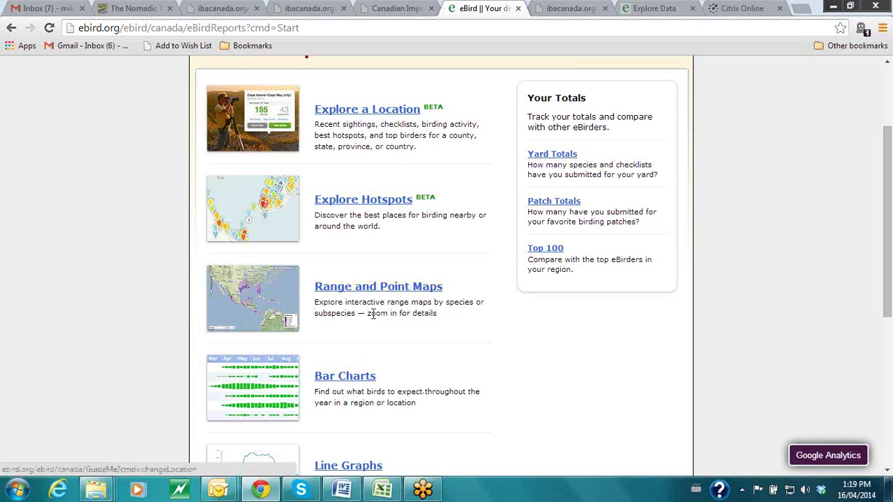
pyautogui.scroll(-1, 473, 322)
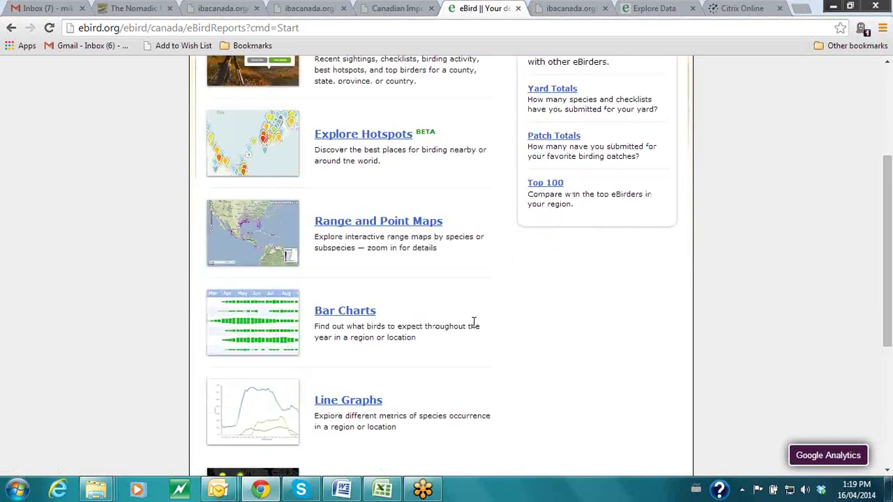
pyautogui.scroll(-1, 478, 324)
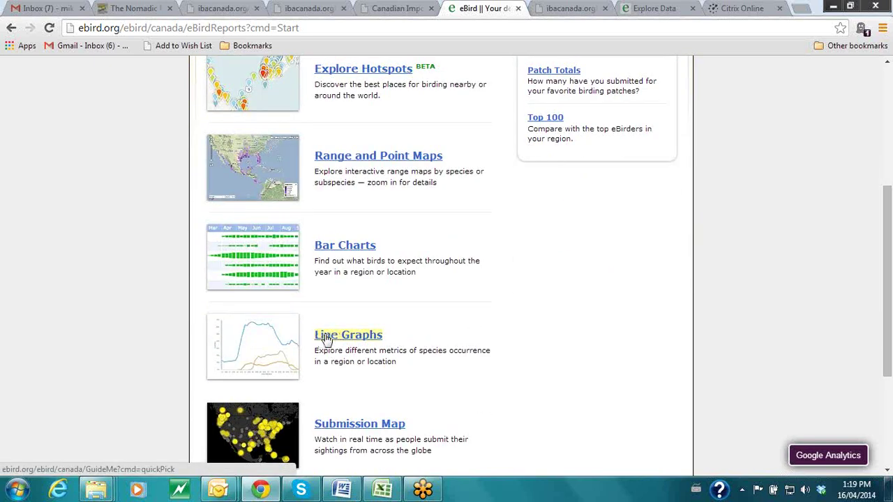
pyautogui.scroll(1, 469, 314)
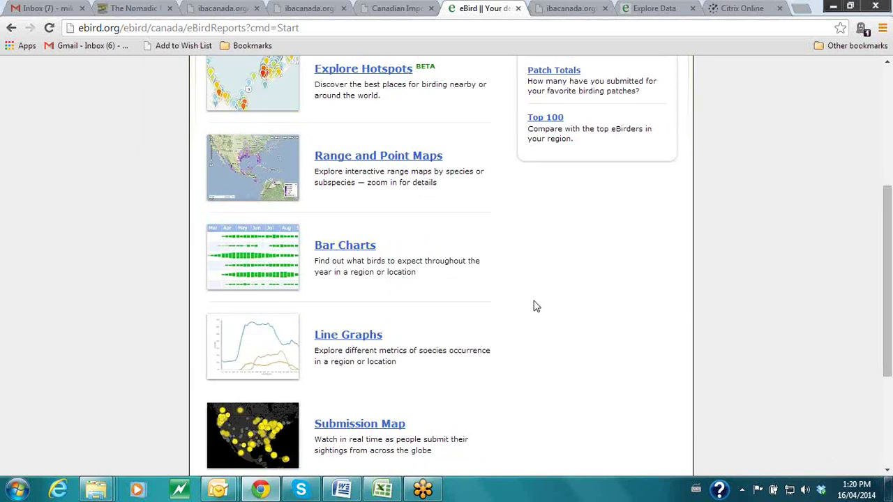
pyautogui.scroll(-2, 534, 303)
pyautogui.scroll(-1, 646, 286)
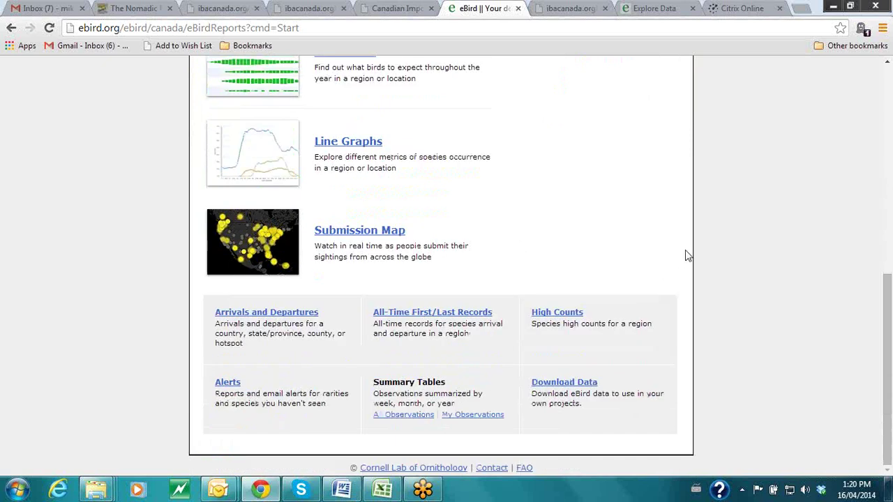
# - Open the real-time Submission Map and briefly check the browser's tracker-blocking extension
pyautogui.click(340, 236)
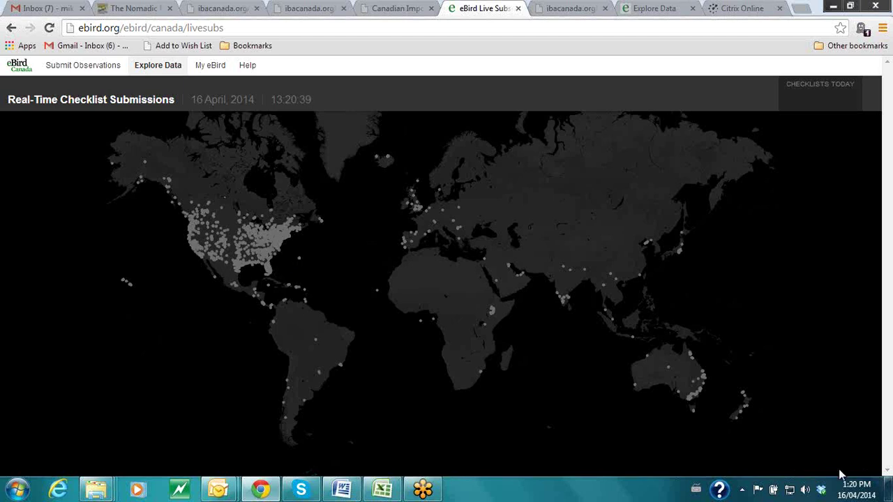
pyautogui.click(860, 28)
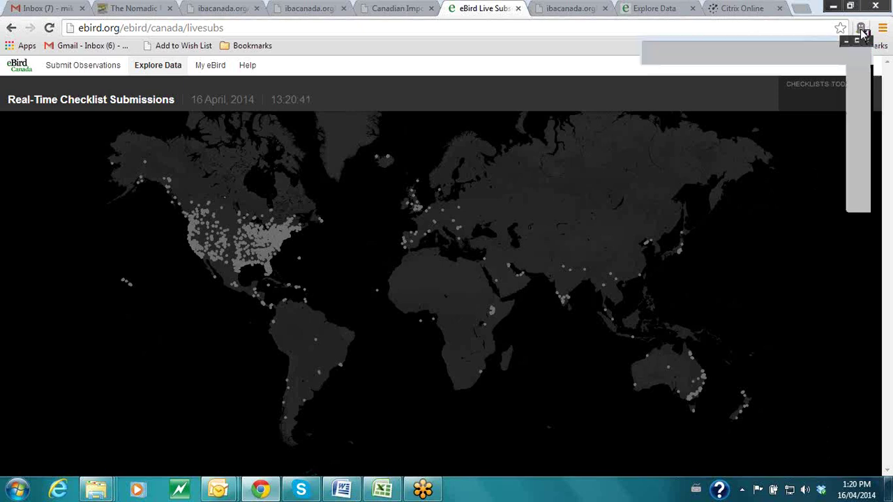
pyautogui.click(861, 28)
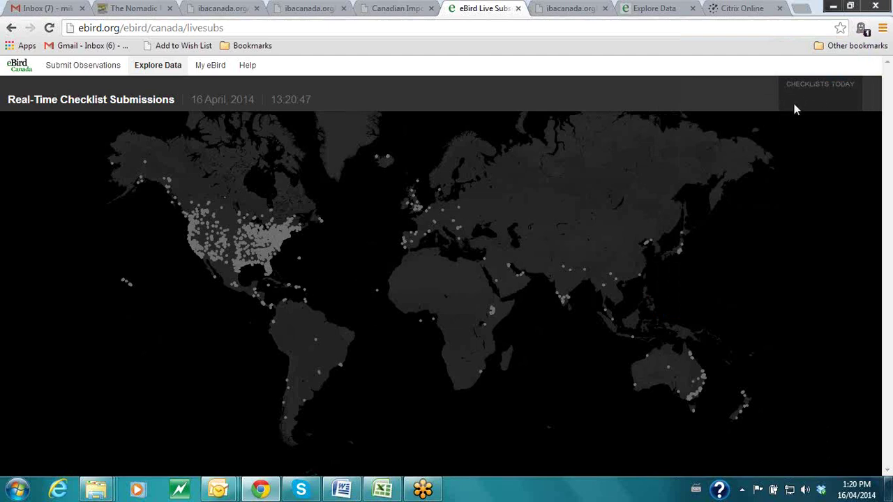
# - Go back to the Explore Data page and open the Alerts management page
pyautogui.click(159, 65)
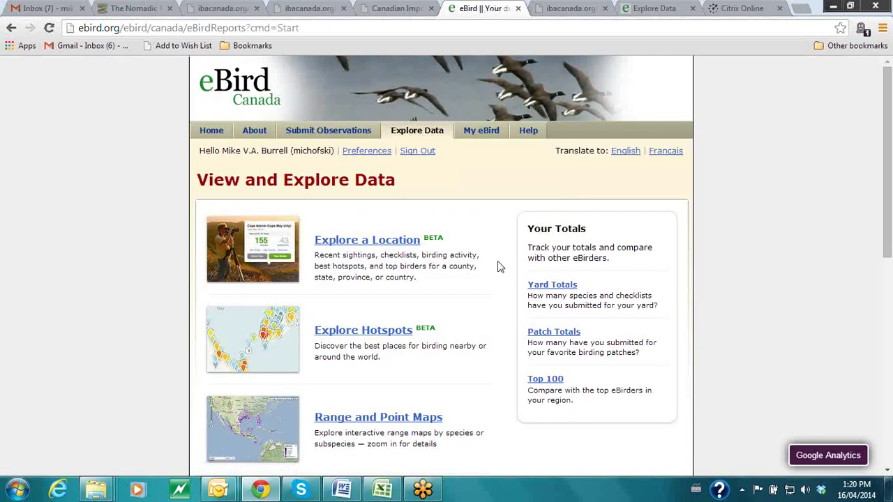
pyautogui.scroll(-2, 489, 293)
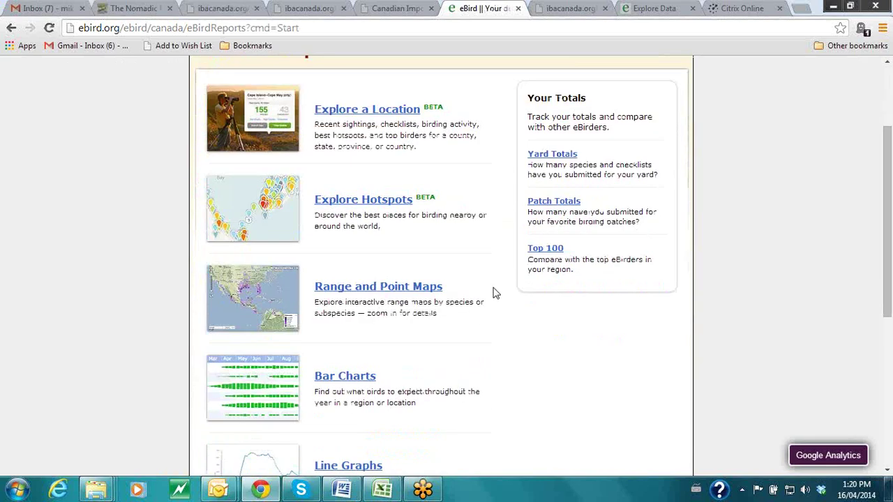
pyautogui.scroll(-1, 495, 279)
pyautogui.scroll(-4, 497, 278)
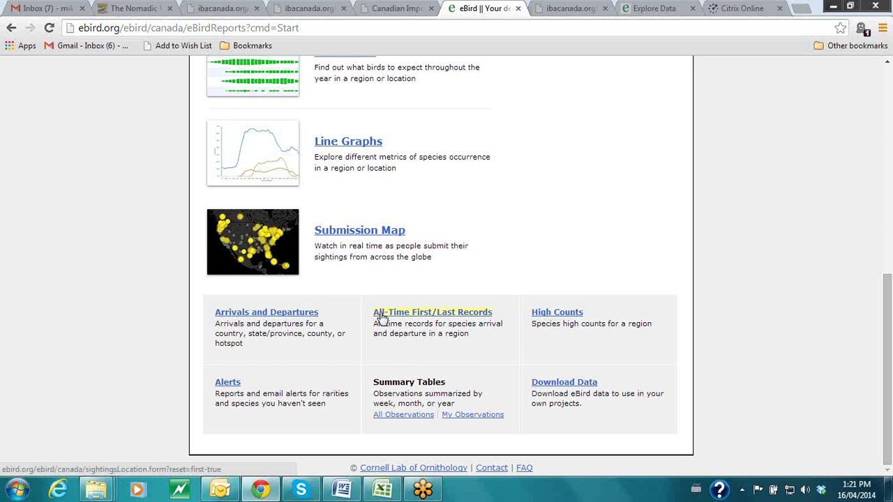
pyautogui.click(228, 383)
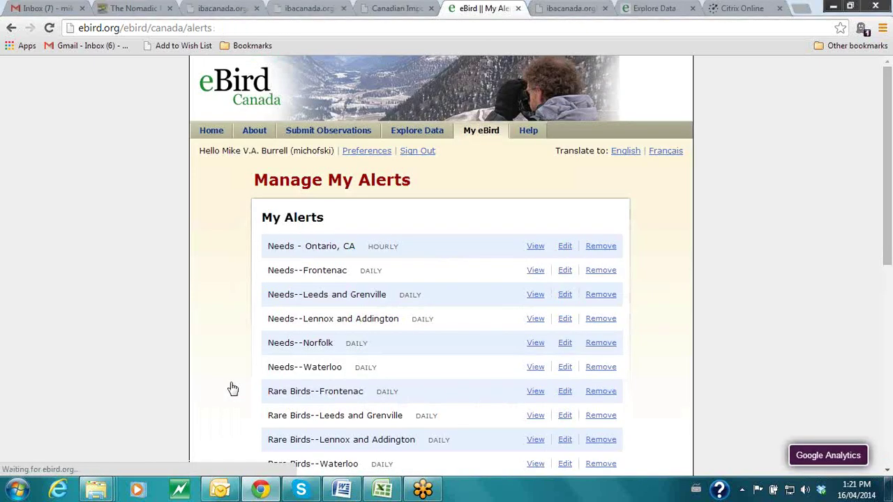
# - Review the subscribed Needs and Rare Birds alerts and the Available Alerts section of the Manage My Alerts page
pyautogui.scroll(-1, 254, 209)
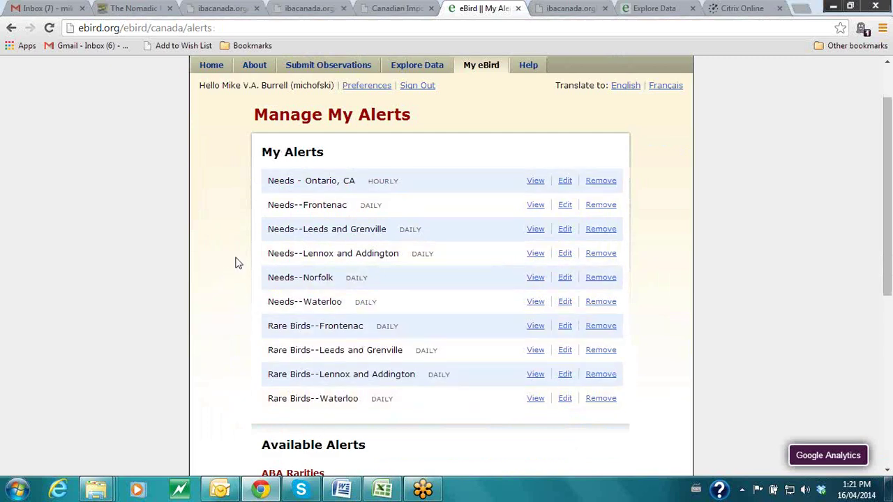
pyautogui.scroll(-2, 235, 261)
pyautogui.scroll(1, 237, 261)
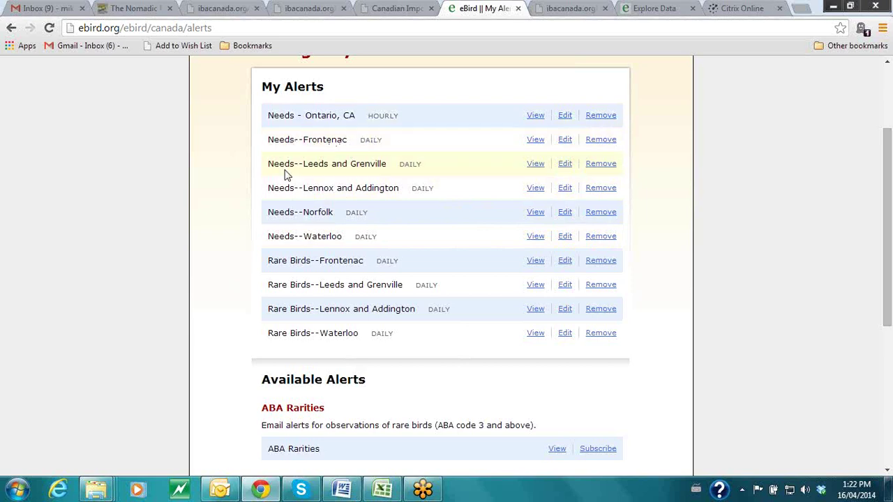
pyautogui.scroll(-1, 292, 217)
pyautogui.scroll(-1, 265, 196)
pyautogui.scroll(1, 244, 175)
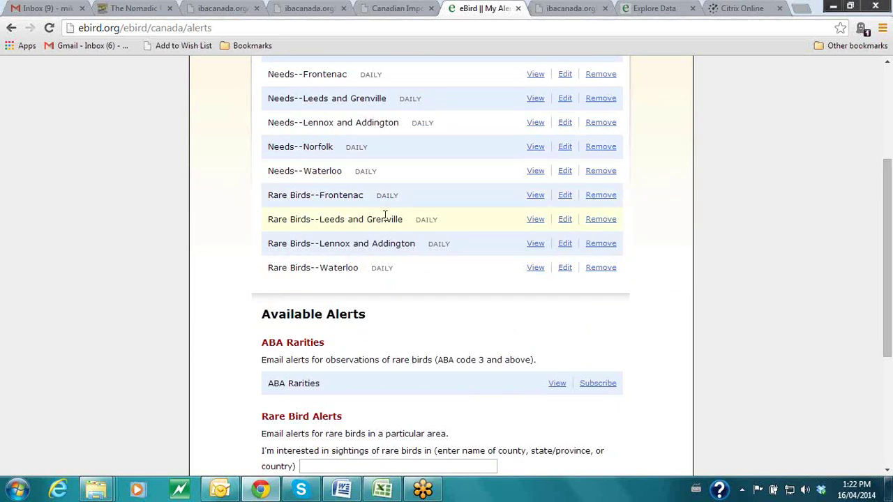
pyautogui.scroll(3, 336, 216)
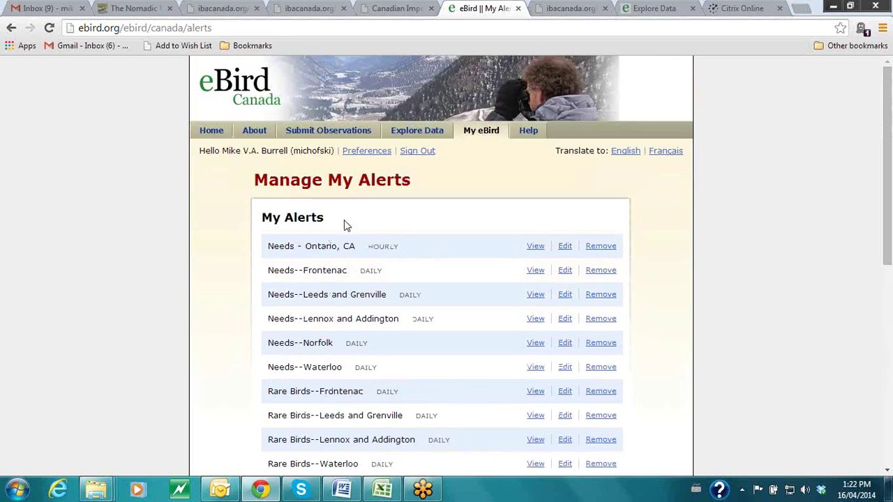
pyautogui.scroll(-4, 342, 223)
pyautogui.scroll(-3, 422, 204)
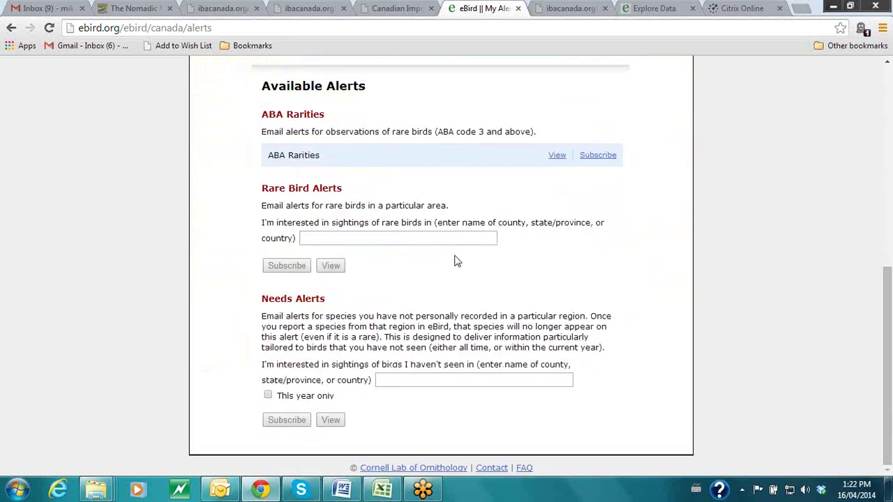
# - Set the Rare Bird Alerts region to British Columbia, Canada (CA) and view that alert's report without subscribing
pyautogui.click(377, 240)
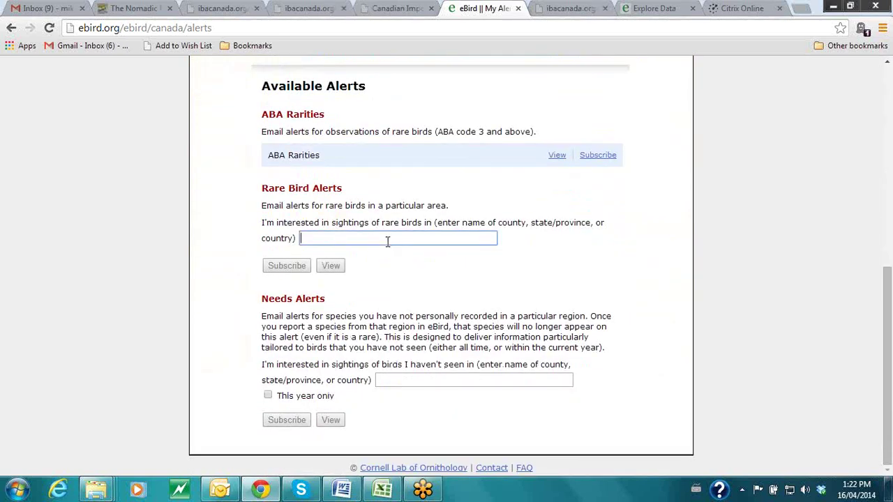
pyautogui.write('British')
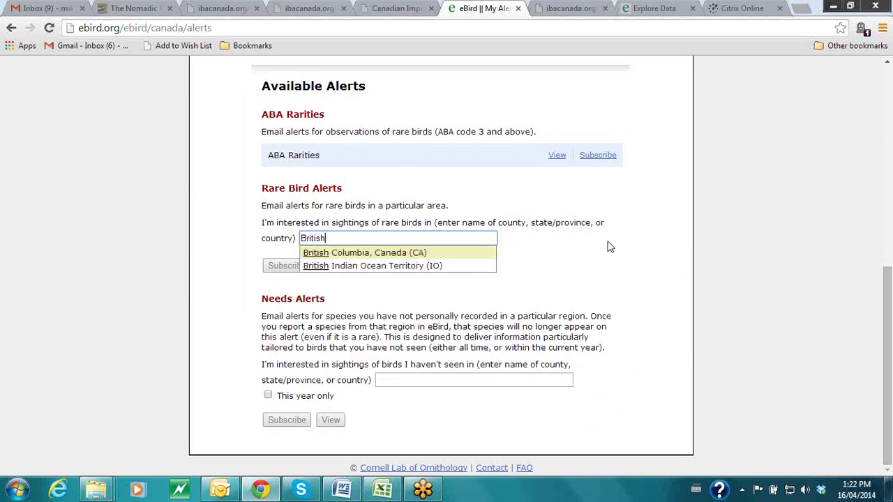
pyautogui.click(571, 220)
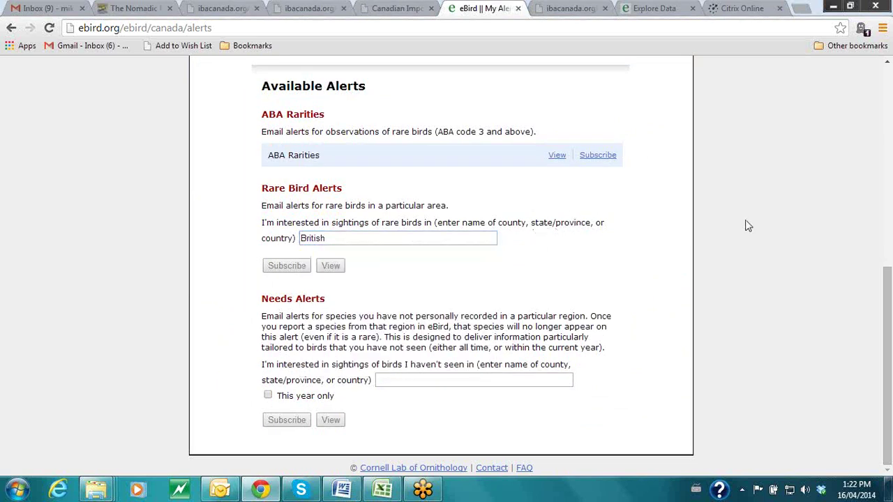
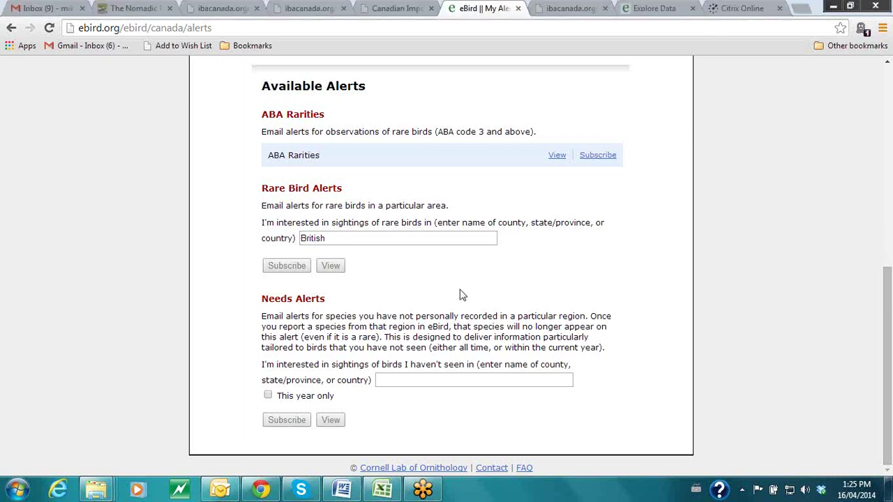
pyautogui.click(395, 238)
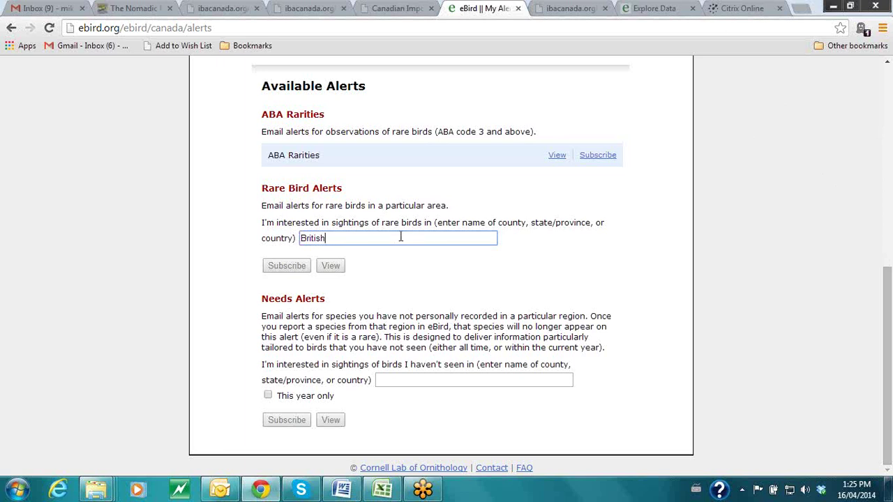
pyautogui.write('Col')
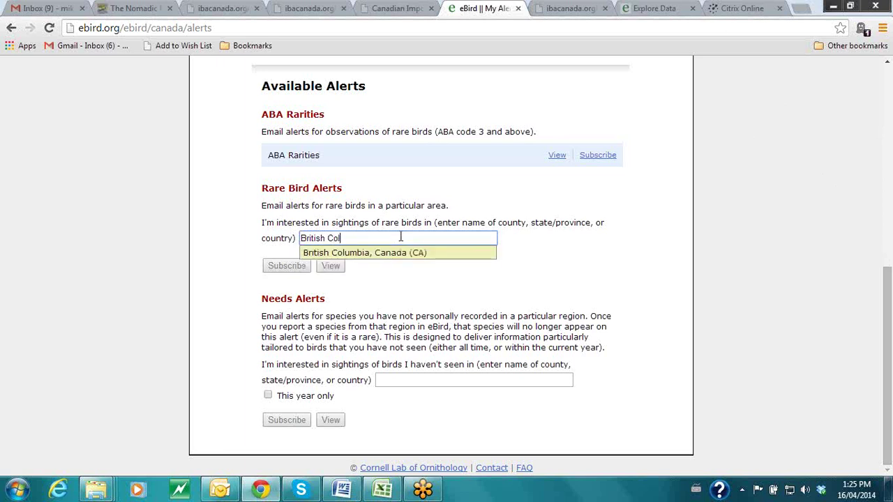
pyautogui.click(358, 256)
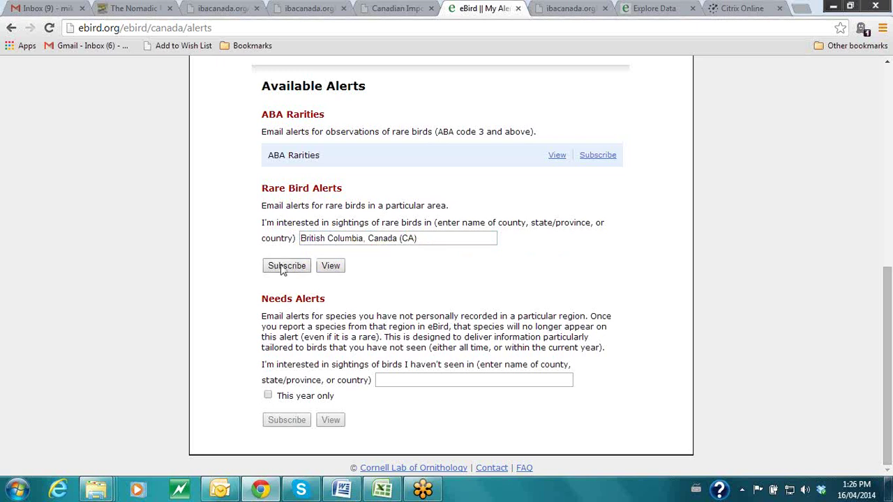
pyautogui.click(339, 271)
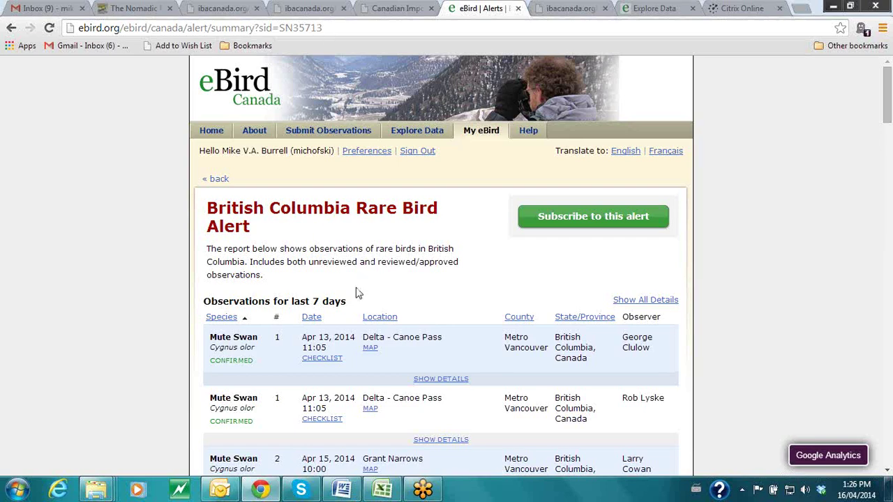
# - Show all details in the British Columbia Rare Bird Alert and review its observations, comments and the Harris's Sparrow photo
pyautogui.scroll(-8, 761, 240)
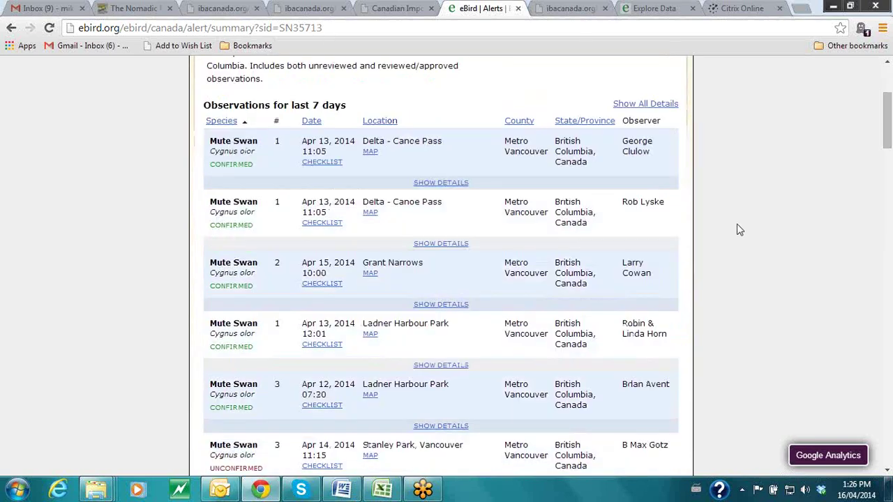
pyautogui.scroll(10, 739, 230)
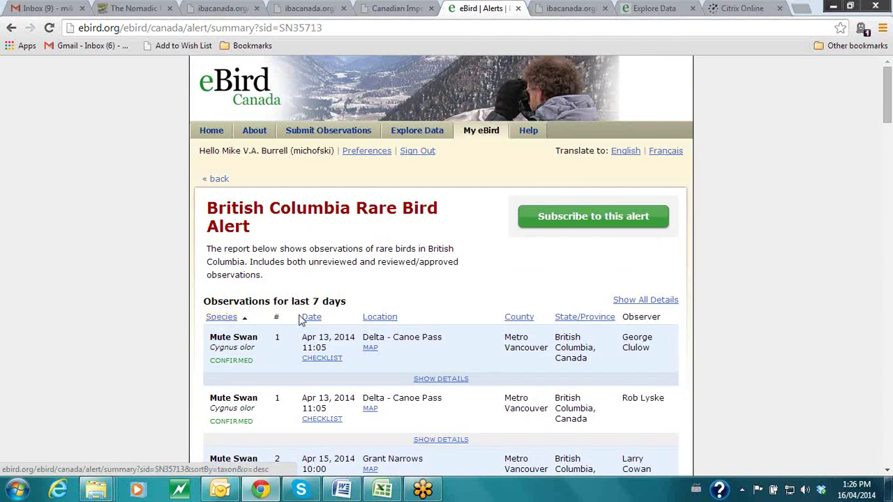
pyautogui.click(639, 304)
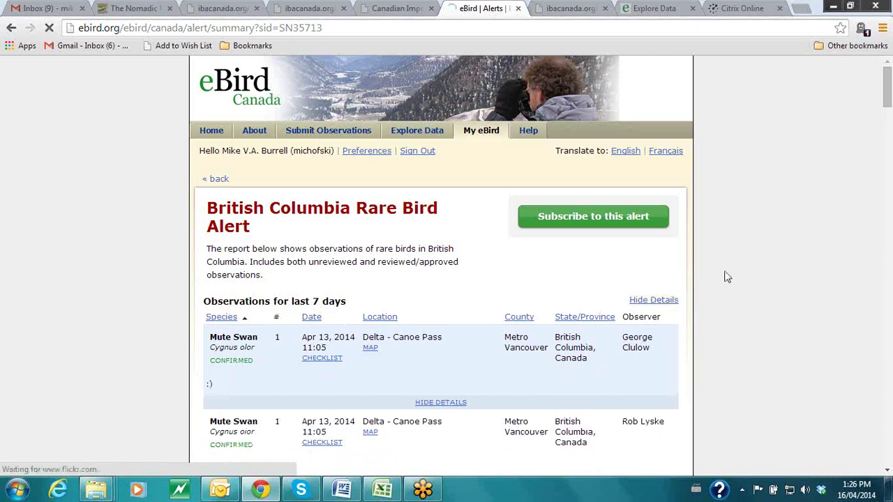
pyautogui.scroll(-4, 789, 207)
pyautogui.scroll(-14, 789, 208)
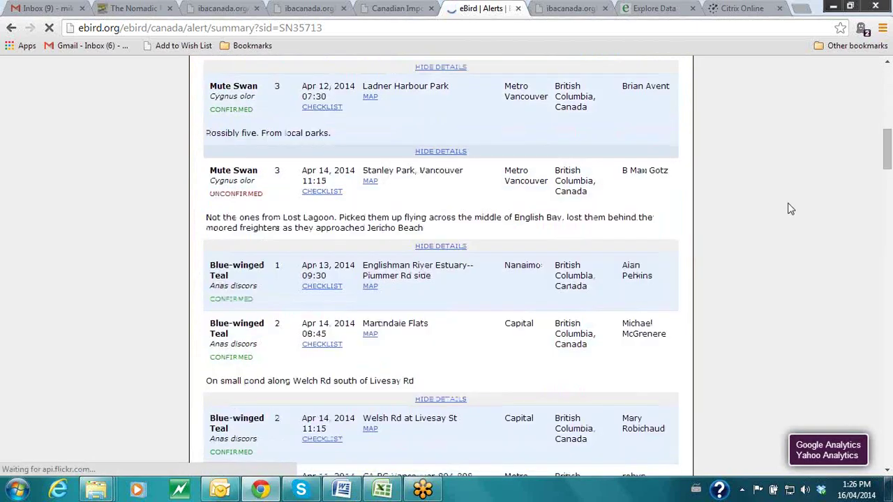
pyautogui.scroll(-20, 778, 209)
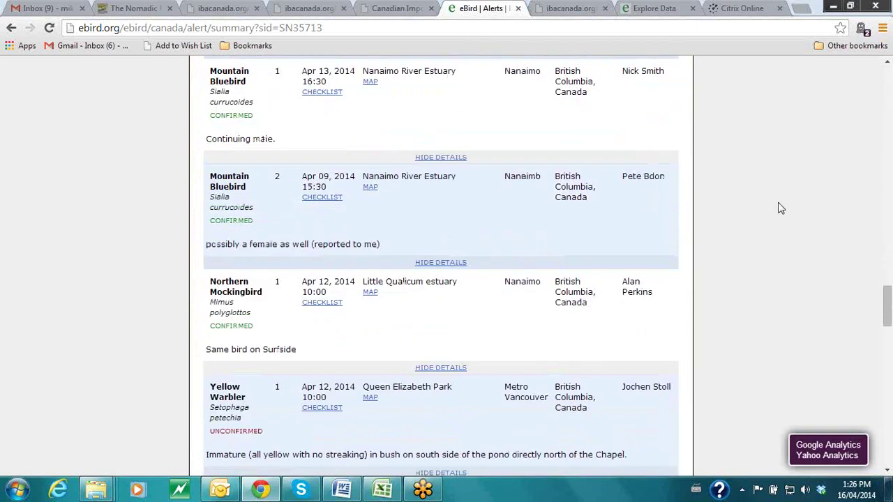
pyautogui.scroll(-2, 781, 209)
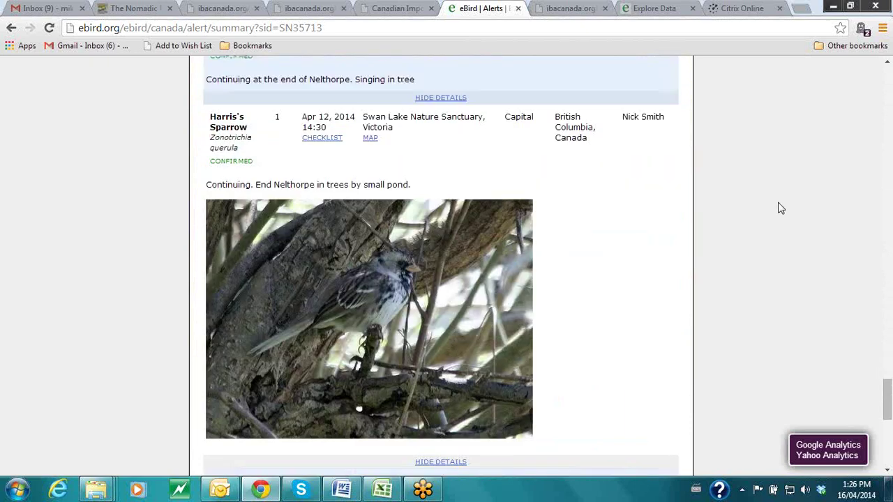
pyautogui.scroll(-1, 784, 204)
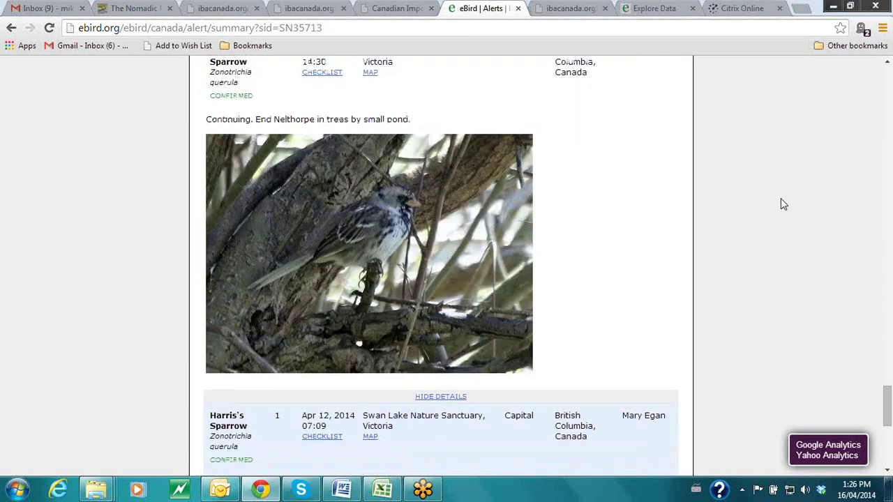
pyautogui.scroll(1, 784, 204)
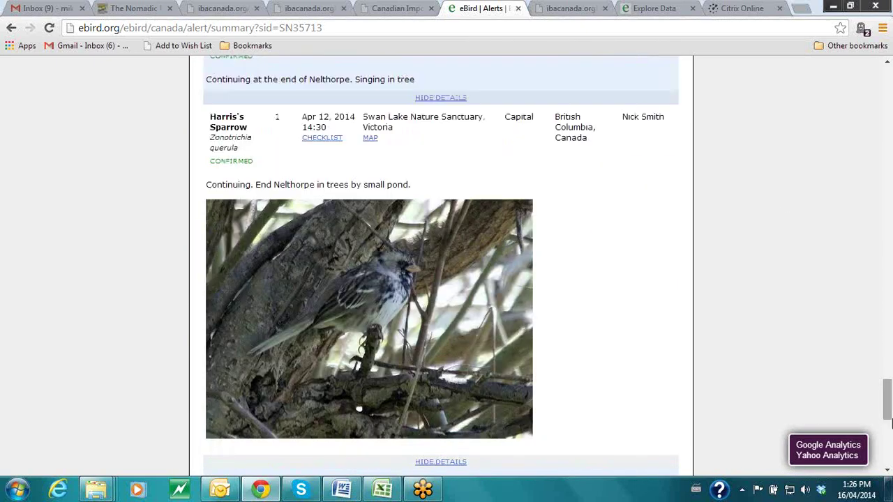
pyautogui.moveTo(886, 400); pyautogui.dragTo(877, 83)
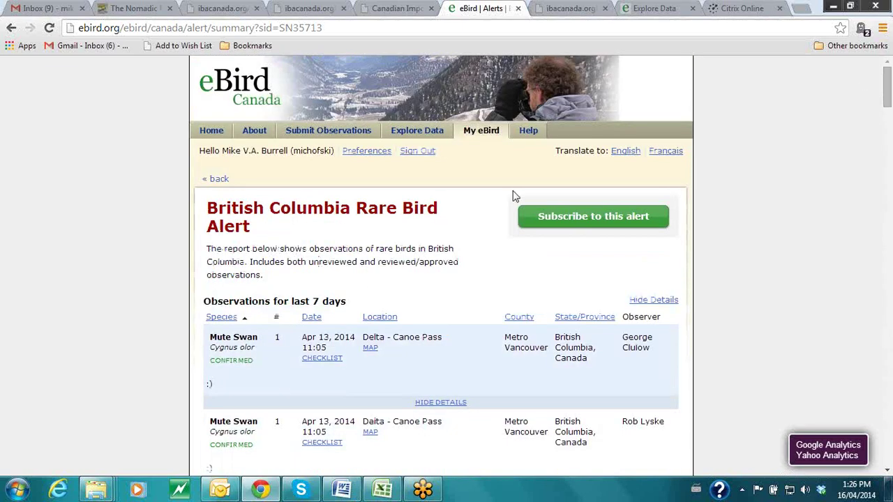
# - Return to the Explore Data page and open the High Counts tool for choosing a location
pyautogui.click(421, 136)
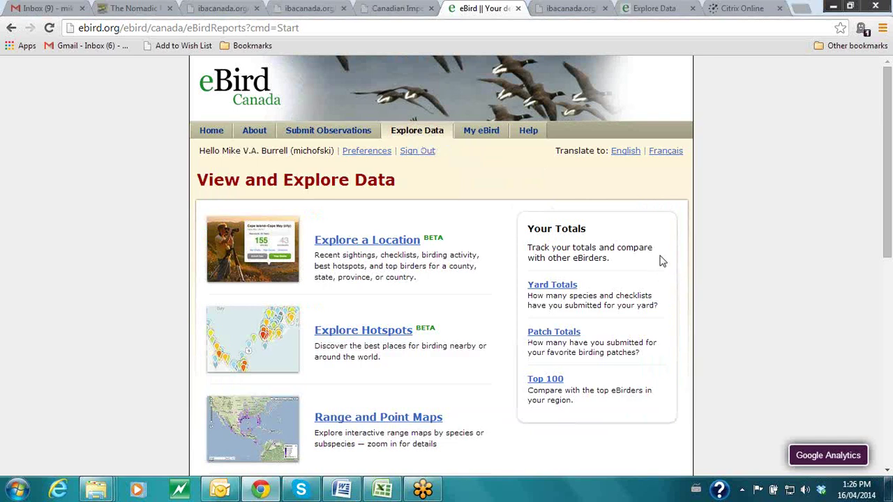
pyautogui.scroll(-4, 661, 260)
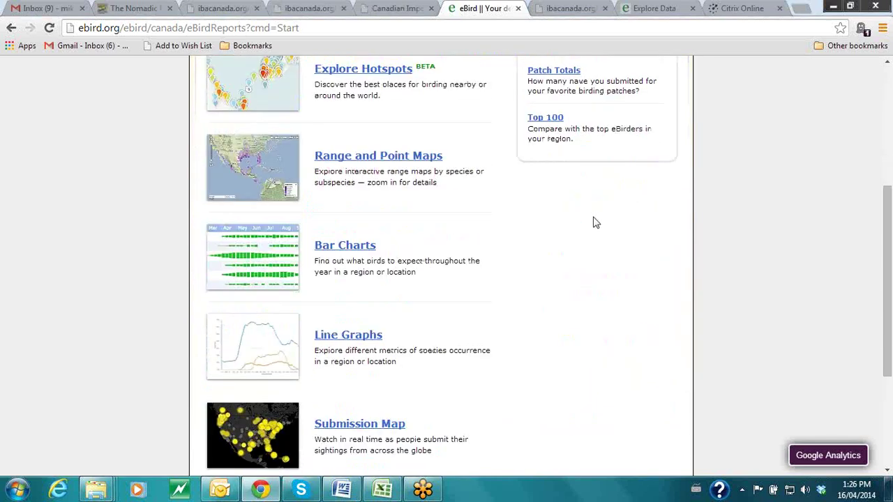
pyautogui.scroll(-3, 568, 195)
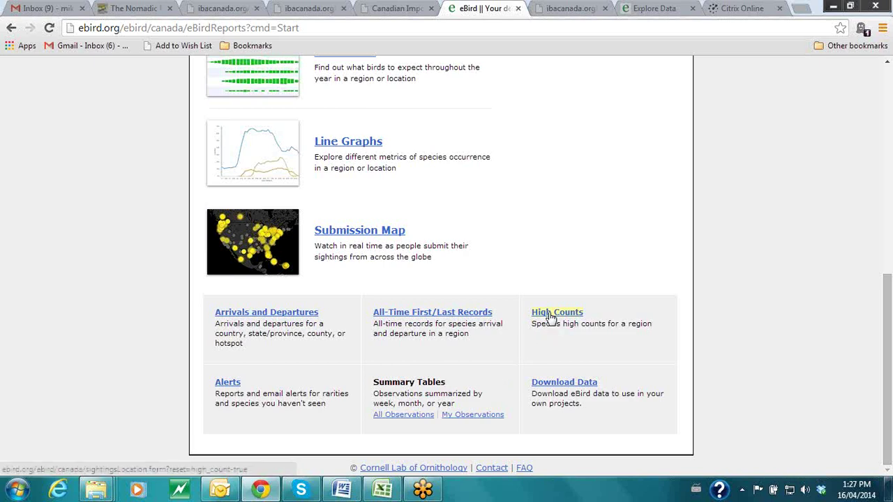
pyautogui.click(551, 315)
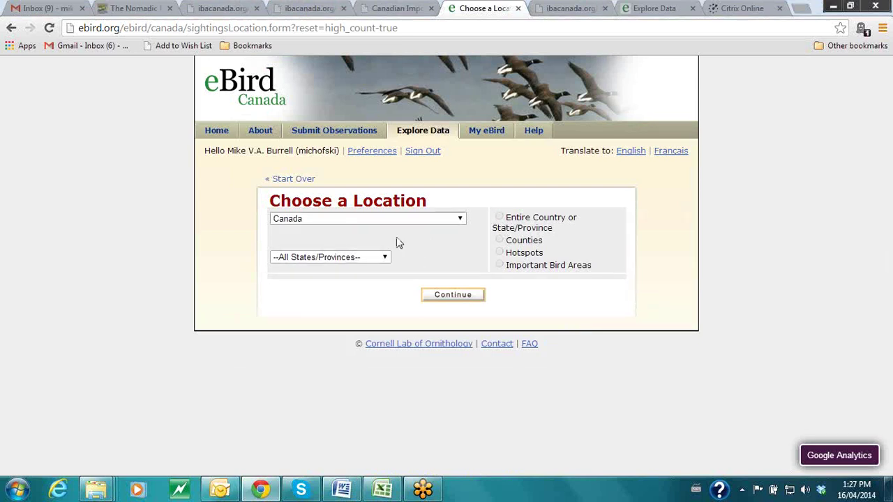
# - Choose Ontario as the province in Canada and try the Entire Country or State/Province, Counties and Hotspots region types
pyautogui.click(374, 258)
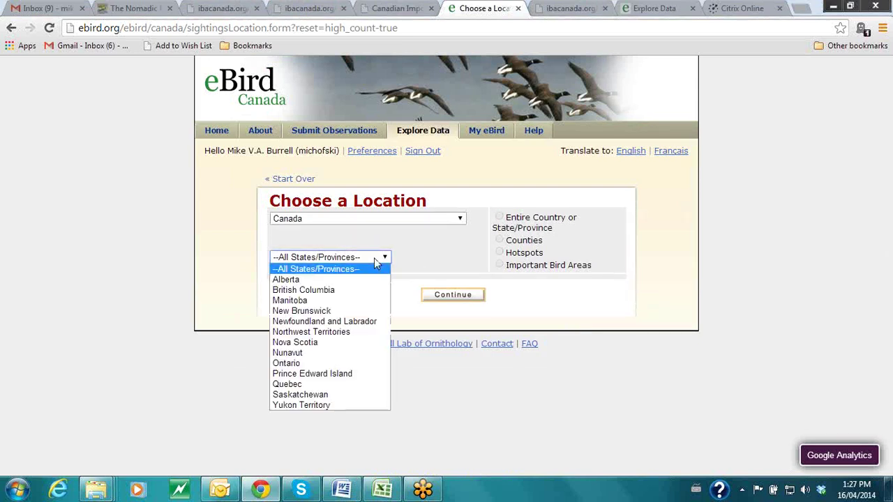
pyautogui.click(310, 363)
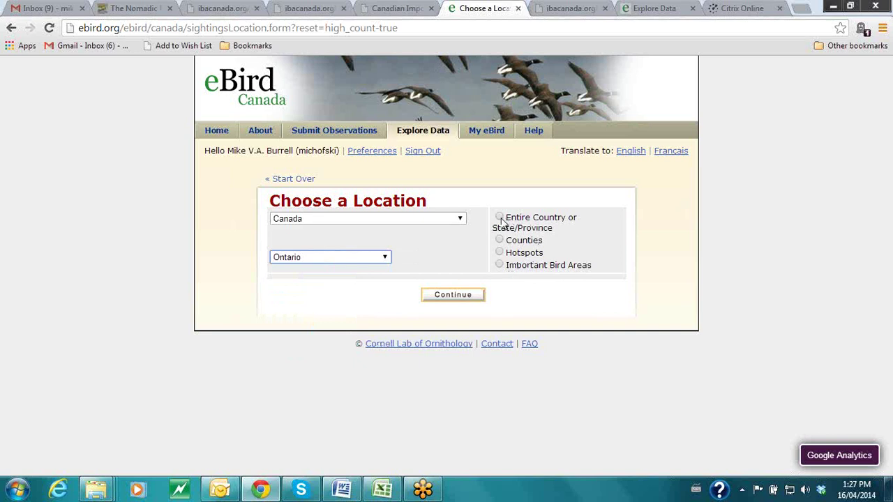
pyautogui.click(500, 217)
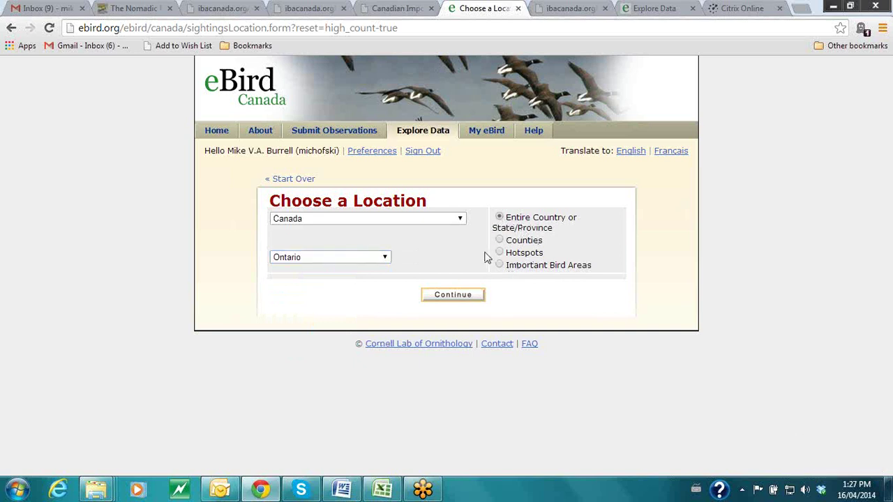
pyautogui.click(501, 241)
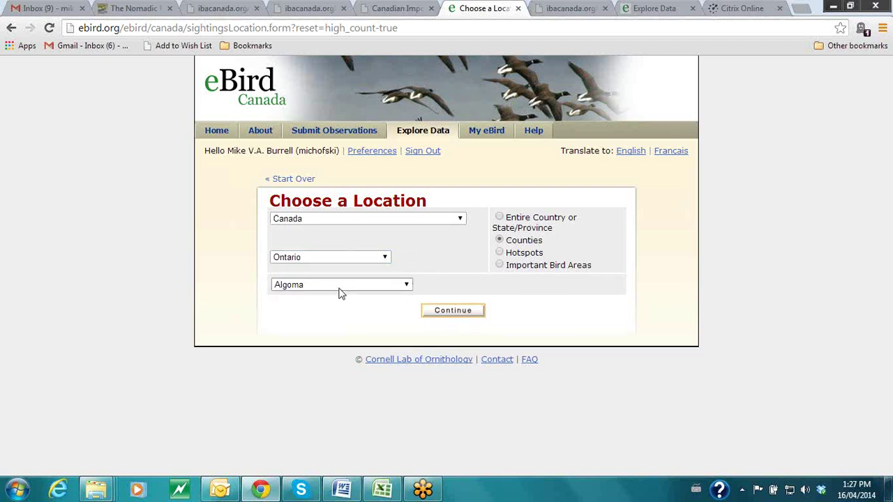
pyautogui.click(500, 253)
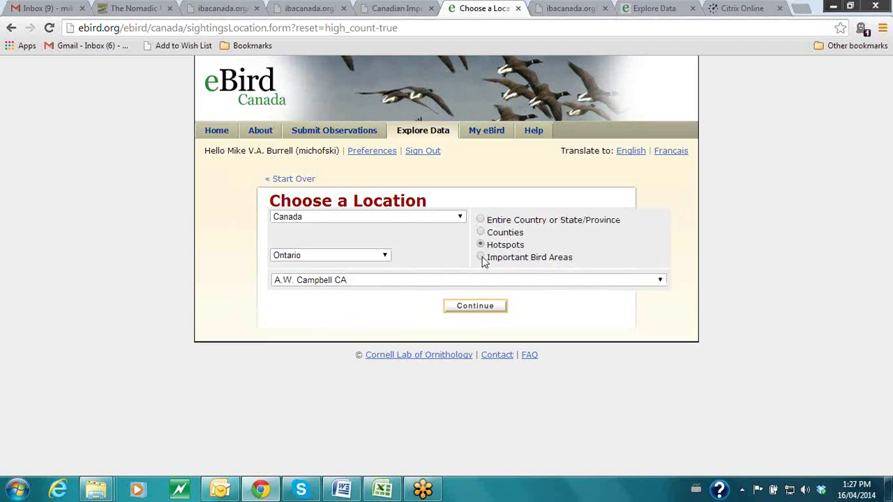
# - Select Long Point Peninsula and Marshes under Important Bird Areas and open its high counts list
pyautogui.click(480, 258)
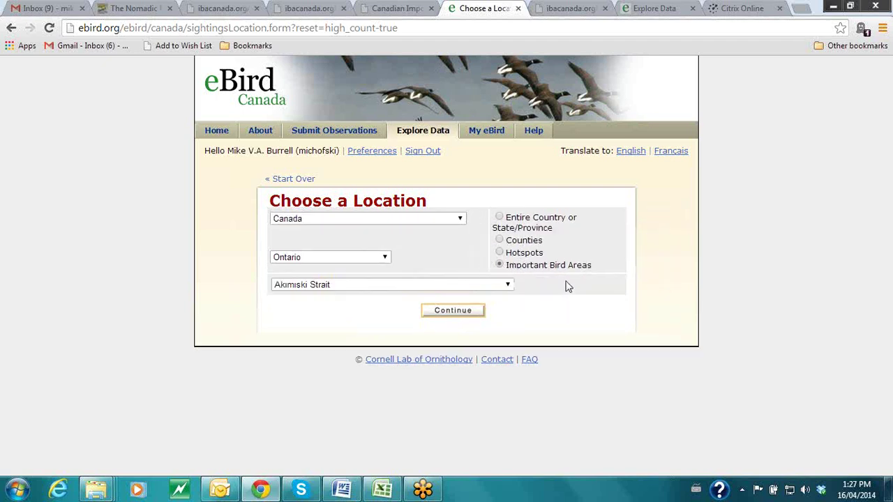
pyautogui.click(508, 289)
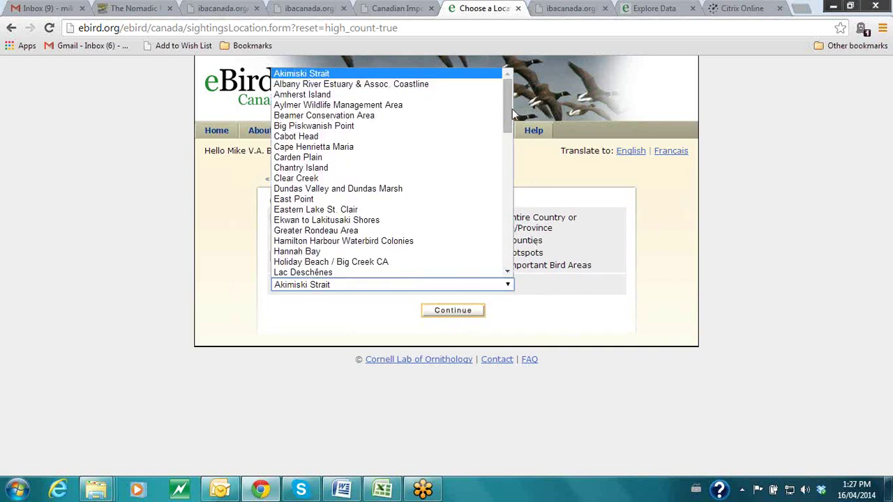
pyautogui.moveTo(510, 97); pyautogui.dragTo(431, 153)
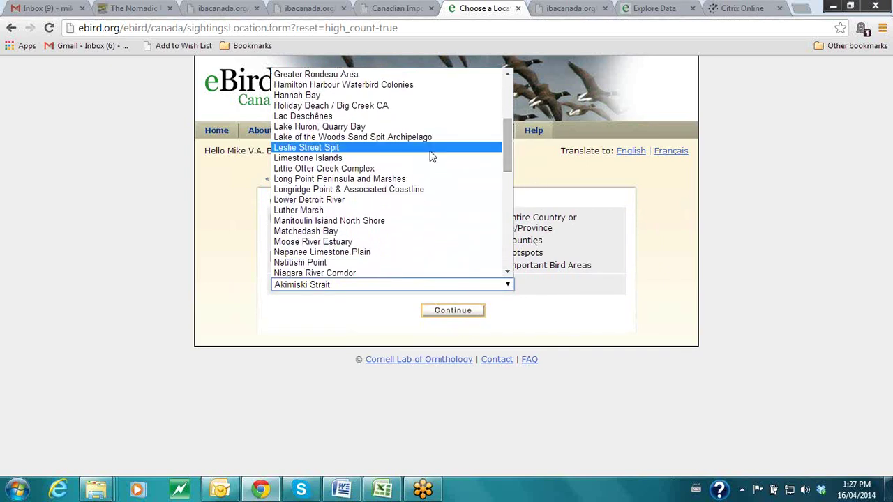
pyautogui.click(342, 179)
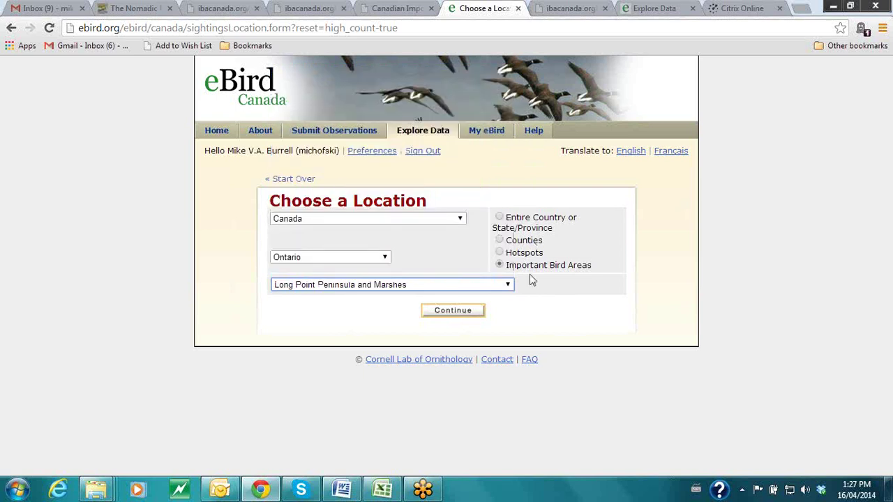
pyautogui.click(562, 299)
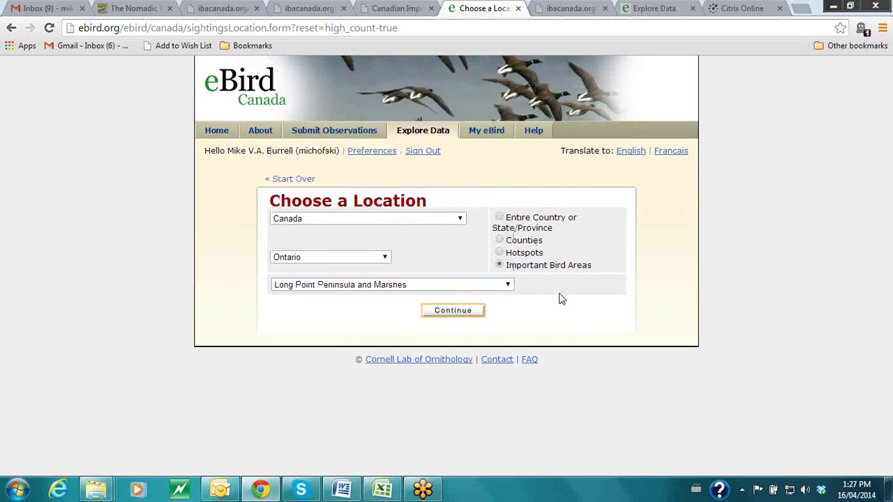
pyautogui.click(445, 313)
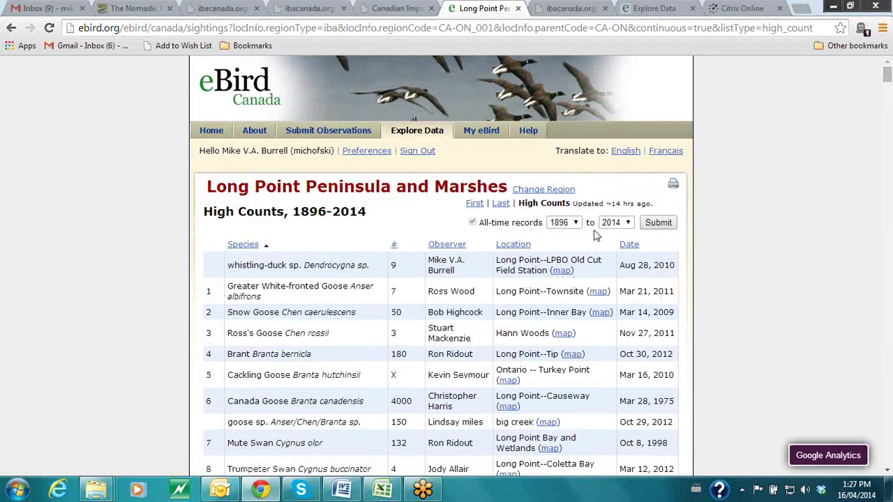
# - Set the start year of the Long Point high counts date range to 2014
pyautogui.click(548, 230)
pyautogui.click(562, 223)
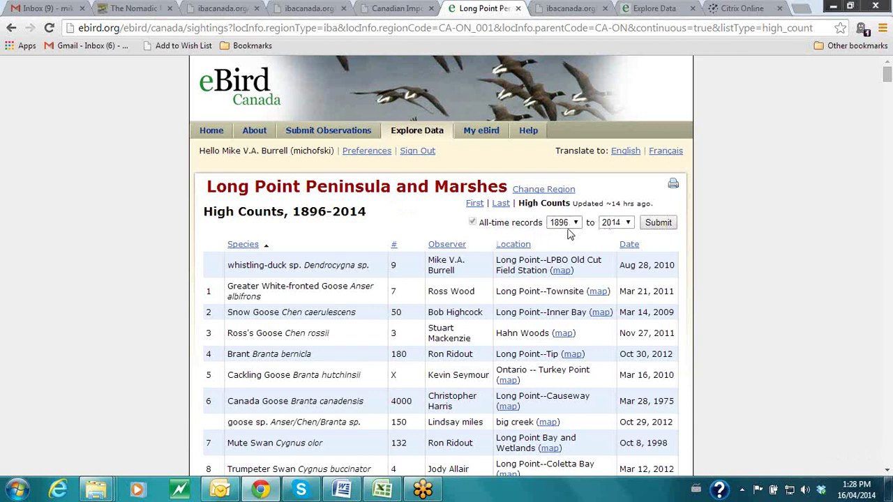
pyautogui.click(575, 224)
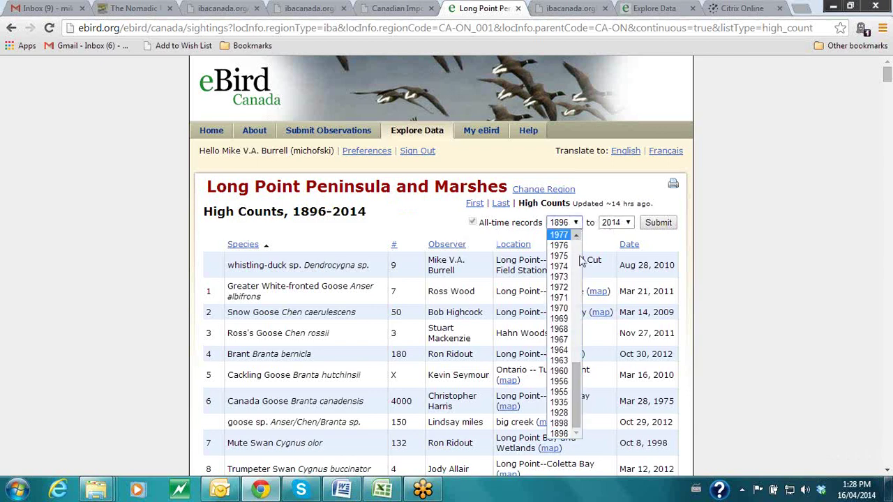
pyautogui.click(561, 235)
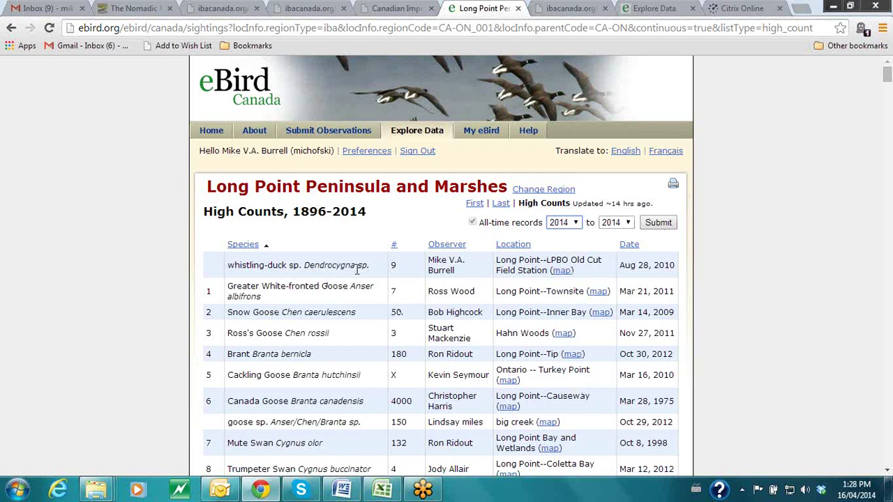
# - Examine the all-time high counts by species for Long Point Peninsula and Marshes, from geese through ducks and mergansers
pyautogui.scroll(-1, 299, 275)
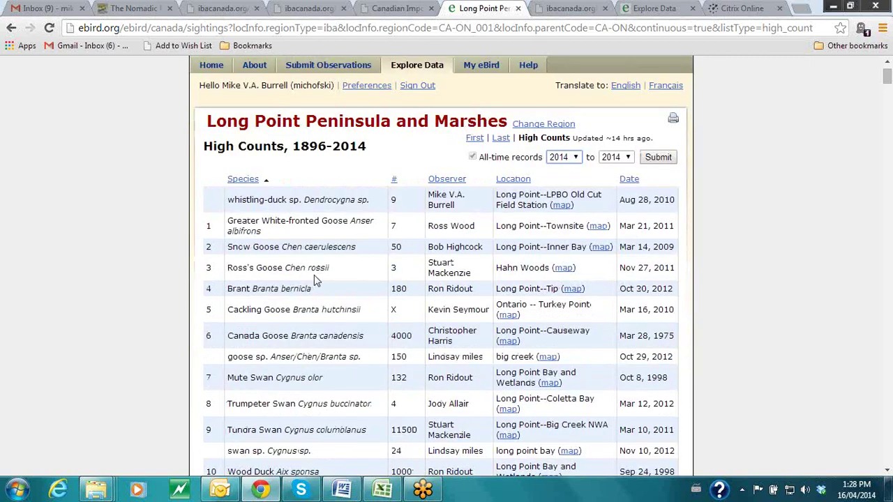
pyautogui.scroll(-1, 283, 268)
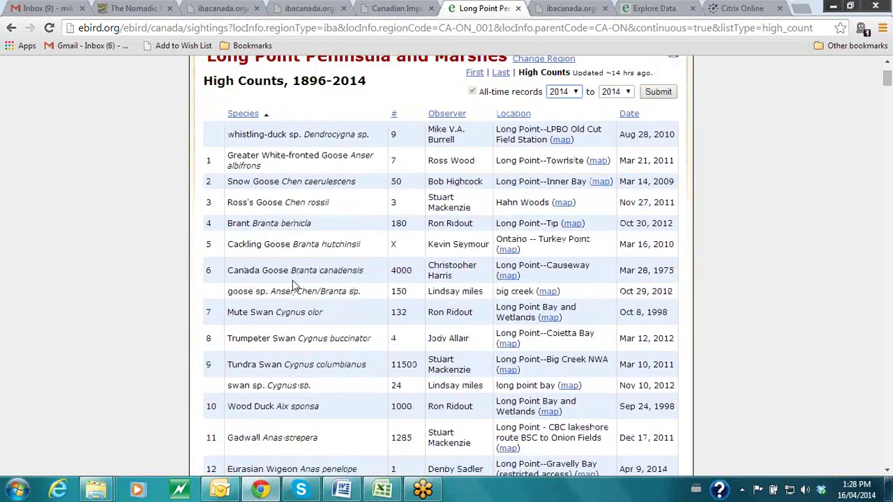
pyautogui.scroll(-1, 294, 286)
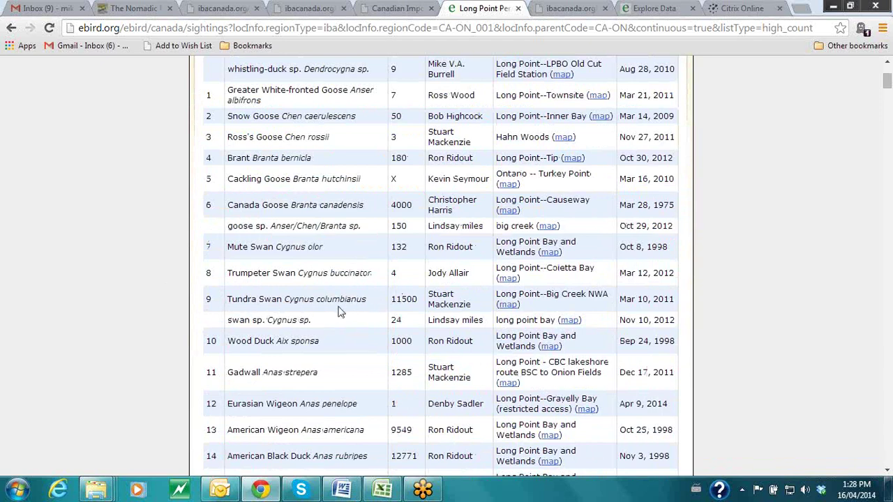
pyautogui.scroll(-1, 340, 312)
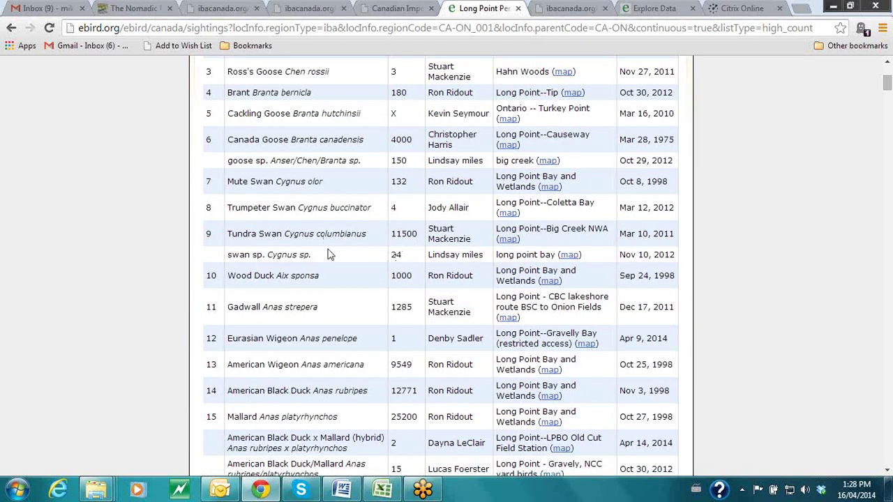
pyautogui.scroll(-1, 315, 328)
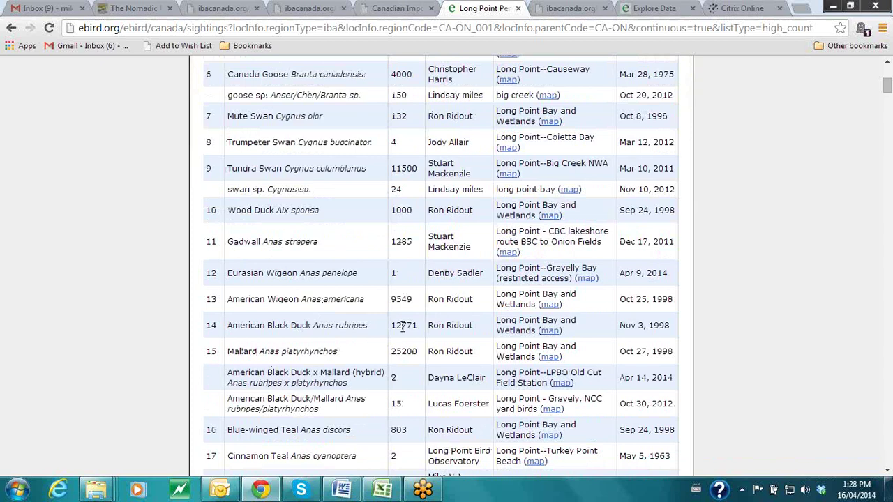
pyautogui.scroll(-1, 315, 328)
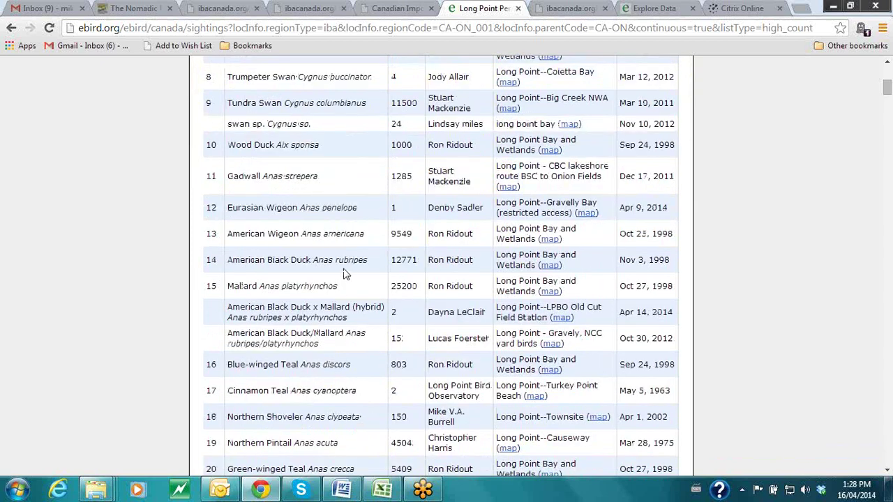
pyautogui.scroll(-2, 347, 272)
pyautogui.scroll(-1, 350, 268)
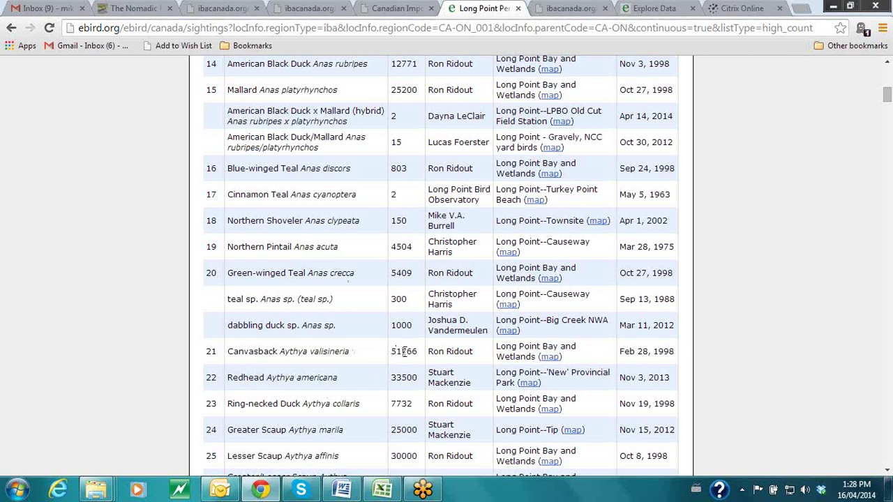
pyautogui.scroll(-2, 318, 347)
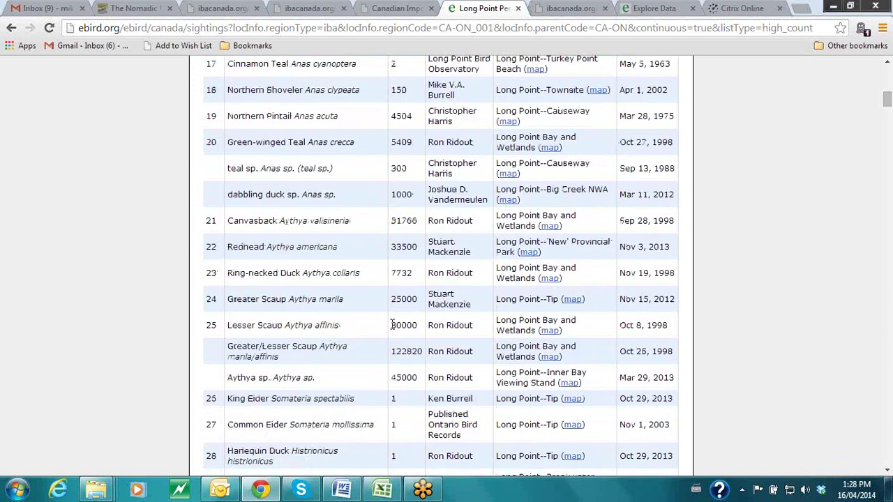
pyautogui.scroll(-1, 353, 318)
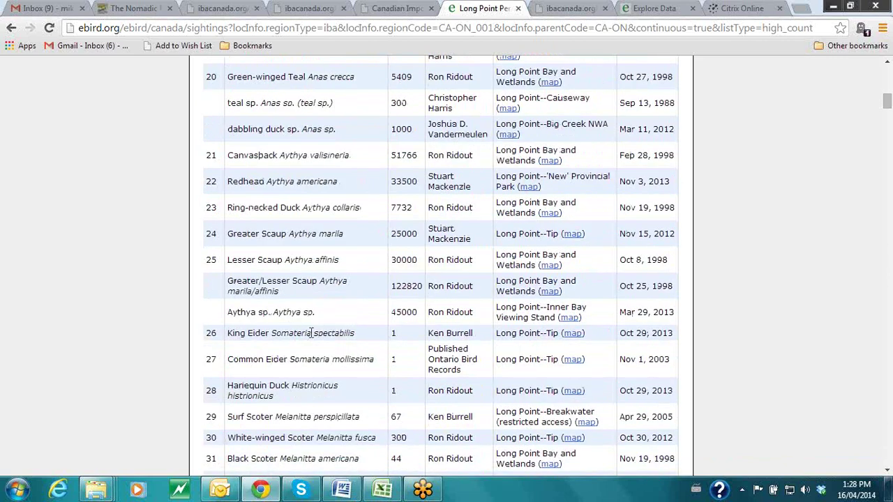
pyautogui.scroll(-4, 311, 332)
pyautogui.scroll(-1, 300, 307)
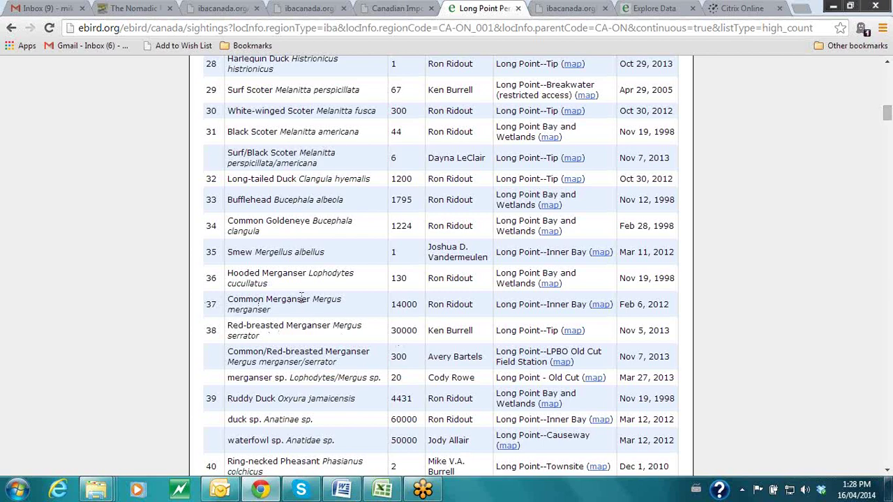
pyautogui.scroll(-1, 302, 299)
pyautogui.scroll(5, 391, 265)
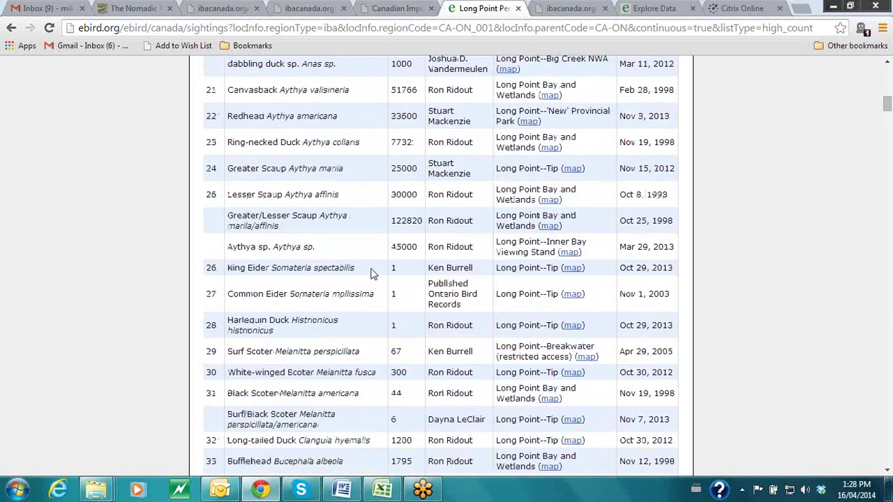
pyautogui.scroll(12, 372, 273)
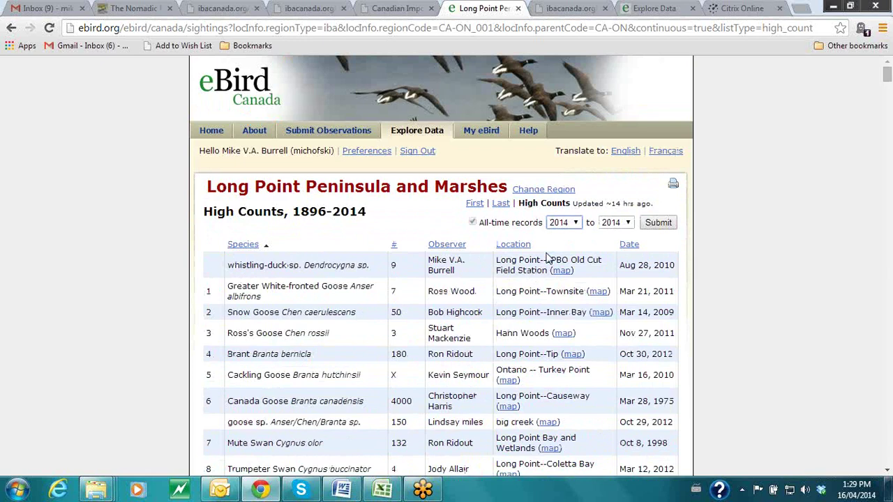
# - Open eBird Canada's Explore Data page and choose its Download Data option
pyautogui.click(422, 139)
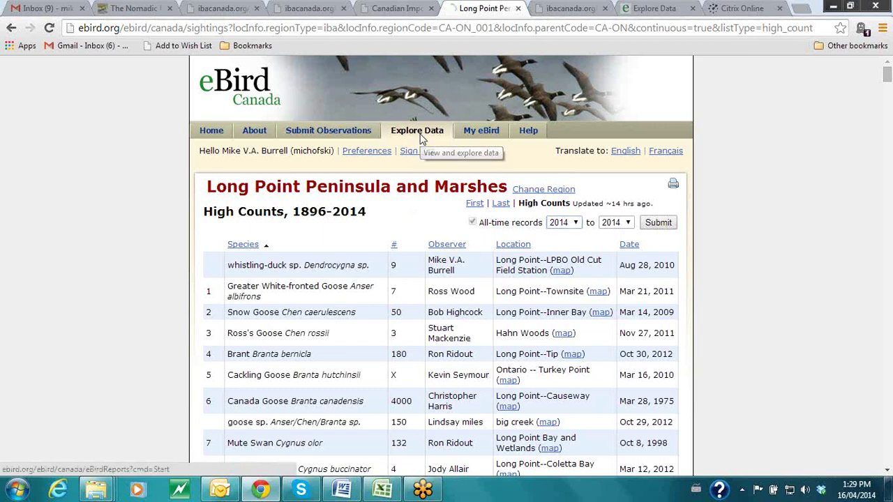
pyautogui.scroll(-6, 491, 182)
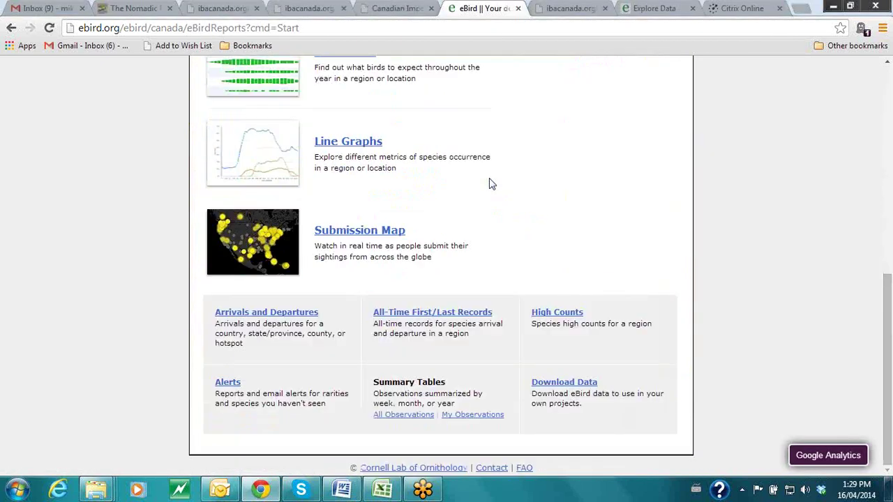
pyautogui.click(569, 385)
# - Load naturecounts.ca in the browser tab that shows the IBA Boundary Bay seasonal bar chart
pyautogui.click(650, 9)
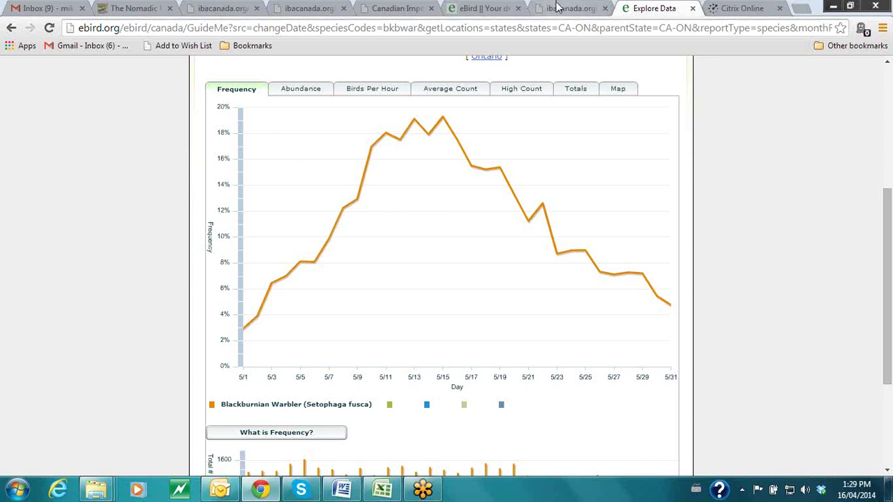
pyautogui.click(379, 10)
pyautogui.click(375, 30)
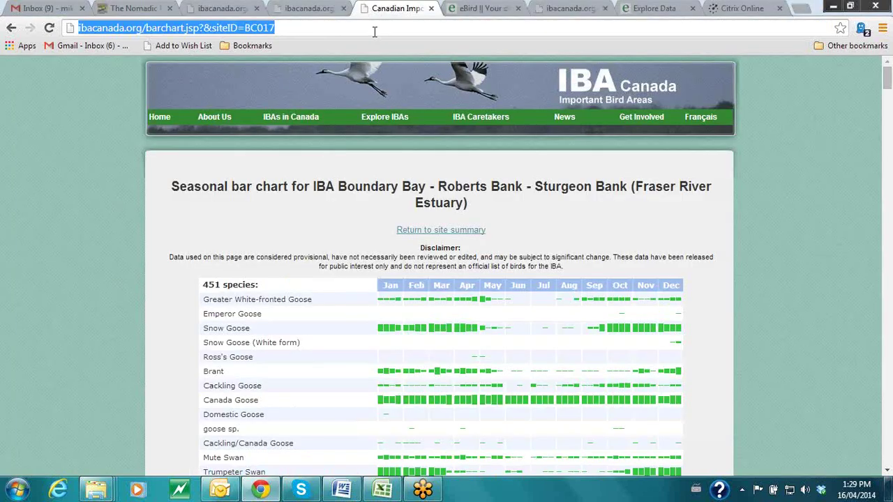
pyautogui.write('natur')
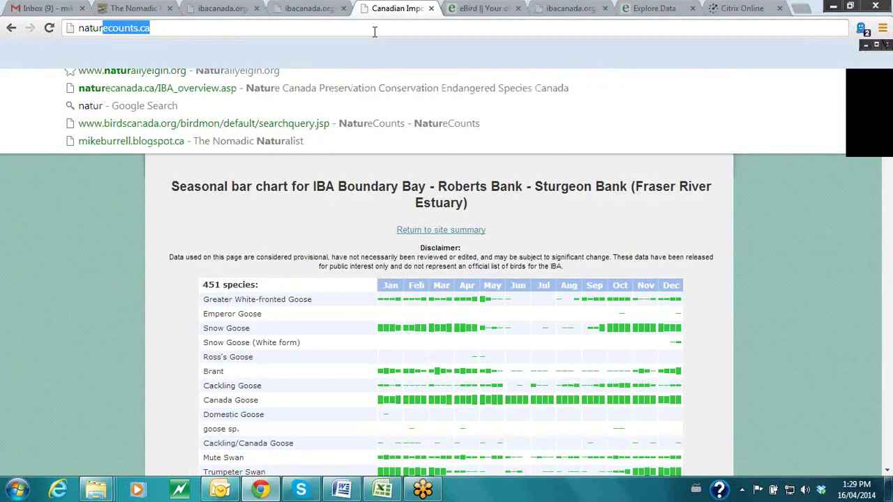
pyautogui.press('Return')
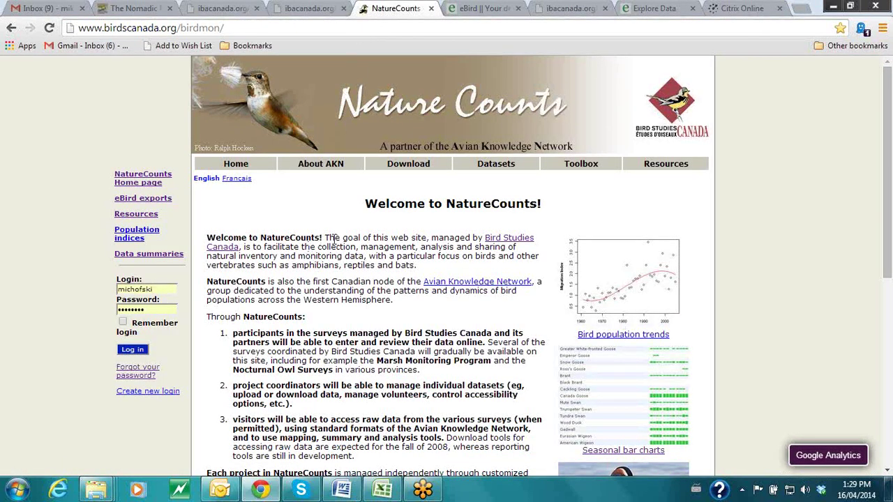
# - Log in to NatureCounts with the prefilled credentials and open the data download page
pyautogui.scroll(-1, 321, 319)
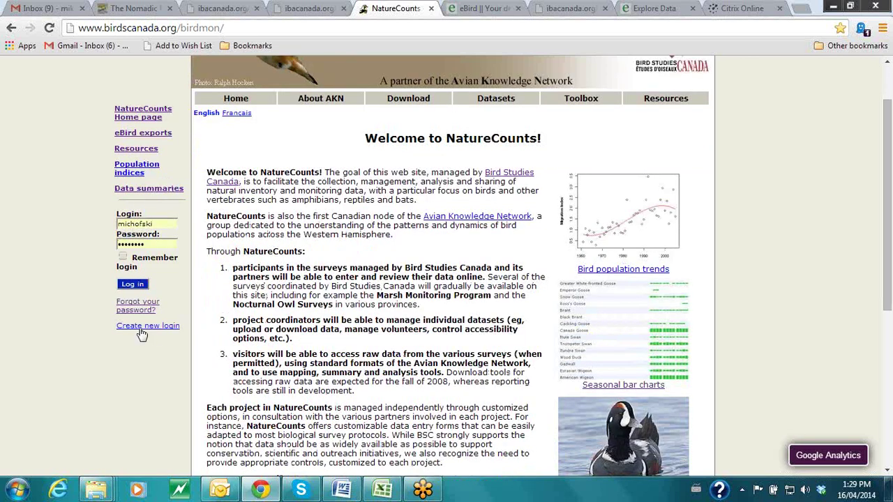
pyautogui.click(136, 285)
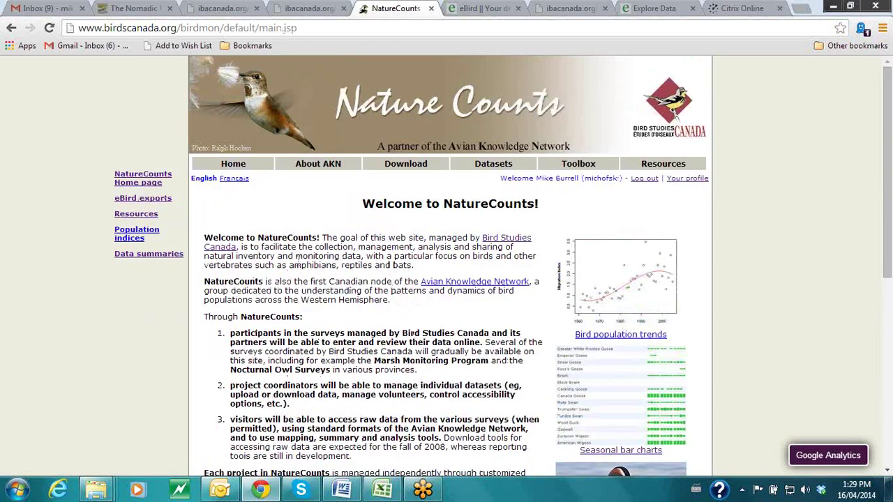
pyautogui.scroll(-1, 315, 263)
pyautogui.scroll(1, 315, 263)
pyautogui.click(406, 166)
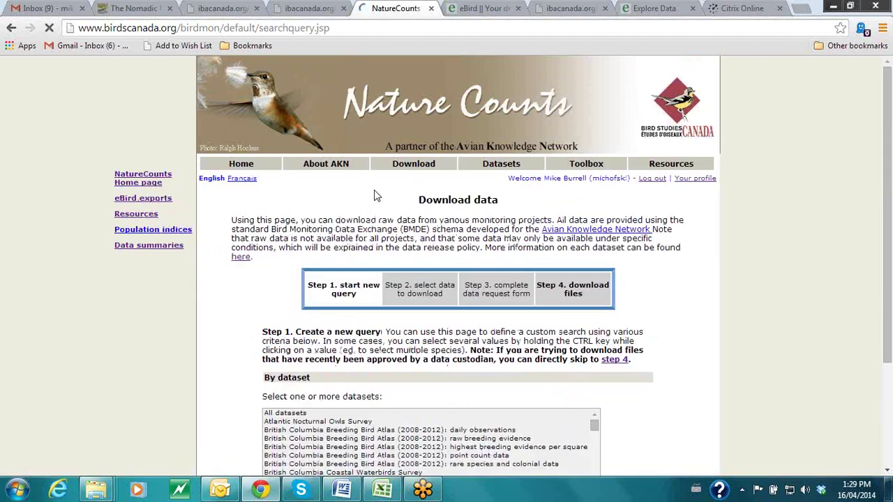
# - Set the new query to use the EBird Canada (Ontario) dataset and all species
pyautogui.scroll(-4, 237, 272)
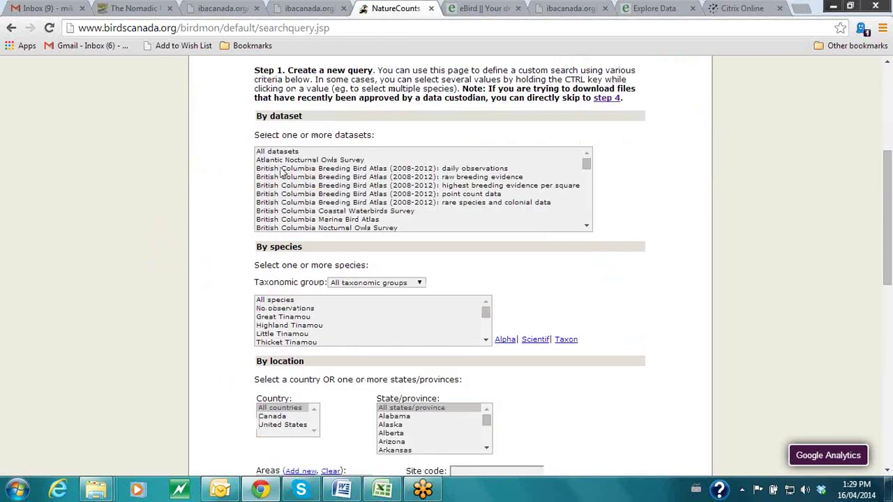
pyautogui.scroll(-2, 286, 178)
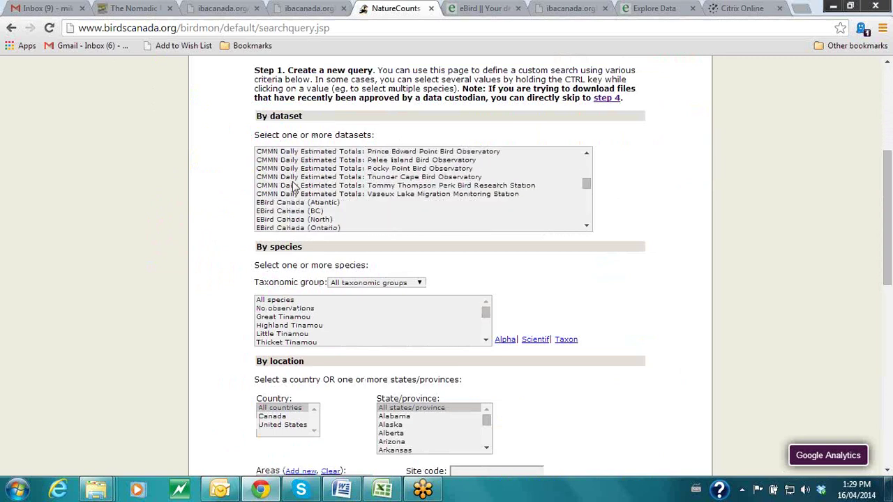
pyautogui.scroll(-2, 295, 187)
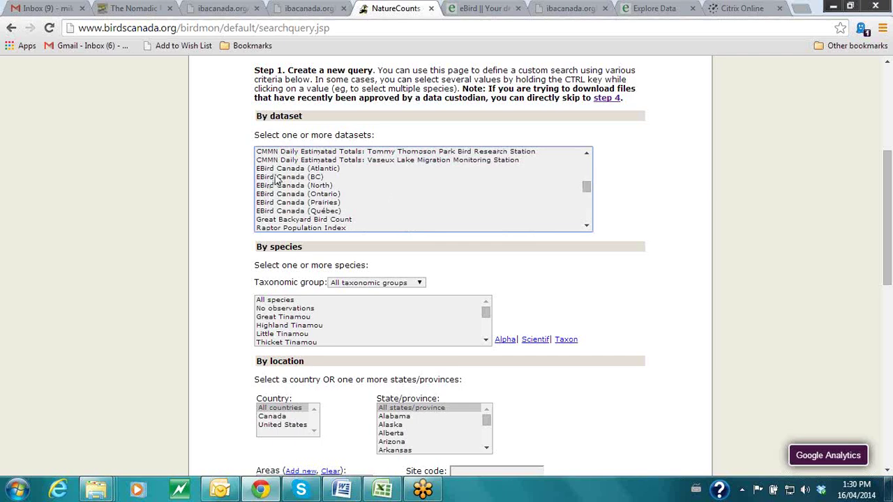
pyautogui.click(283, 195)
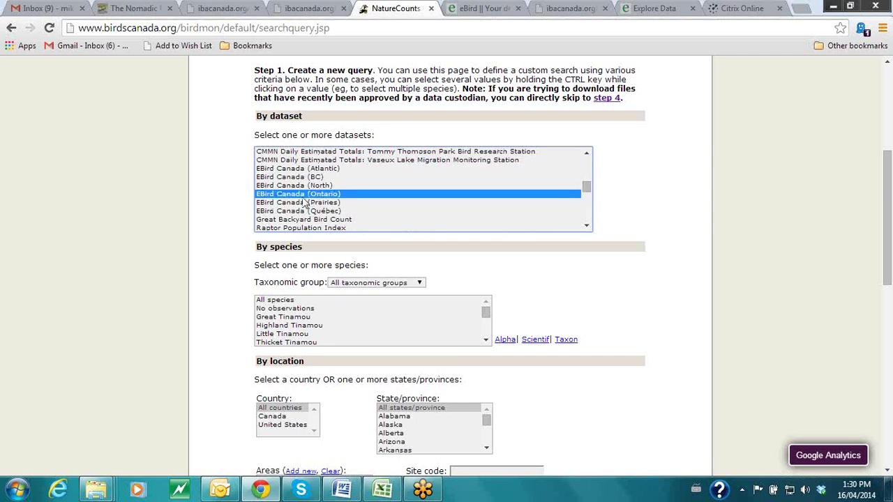
pyautogui.click(682, 226)
pyautogui.scroll(-1, 680, 225)
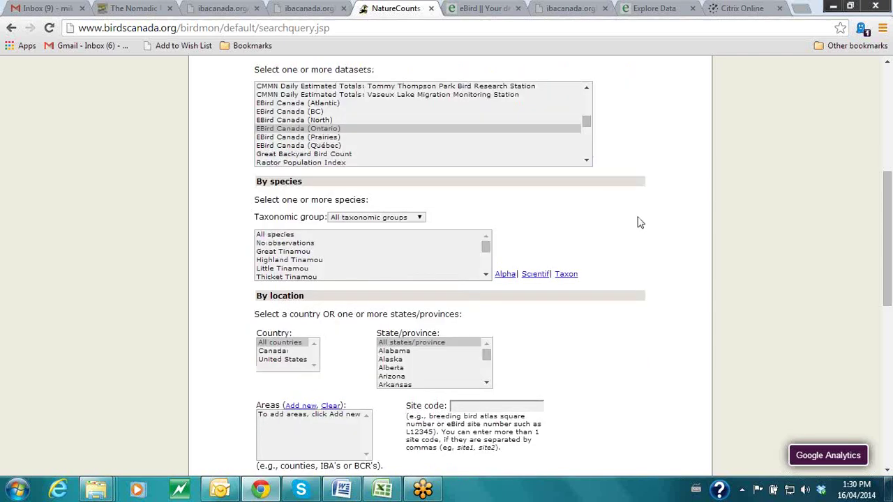
pyautogui.click(279, 235)
# - Add the Ontario Important Bird Area Long Point Peninsula and Marshes [IBA.ON001] to the query's areas
pyautogui.scroll(-2, 705, 300)
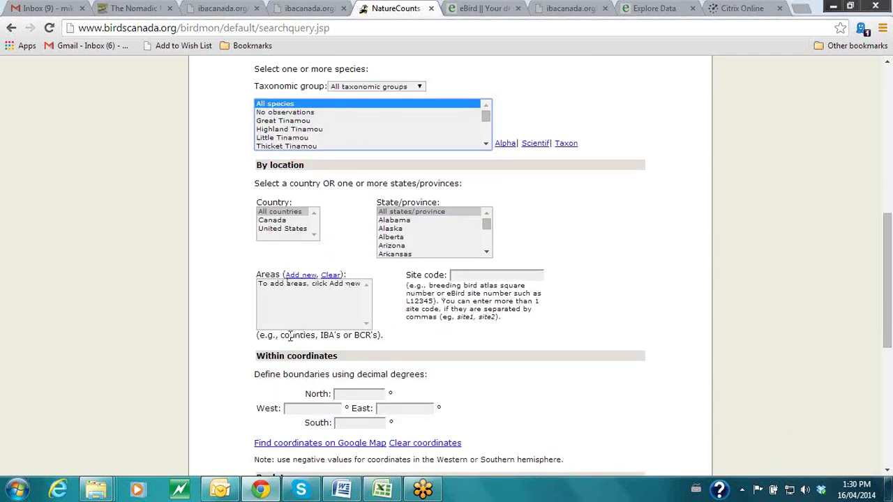
pyautogui.click(302, 275)
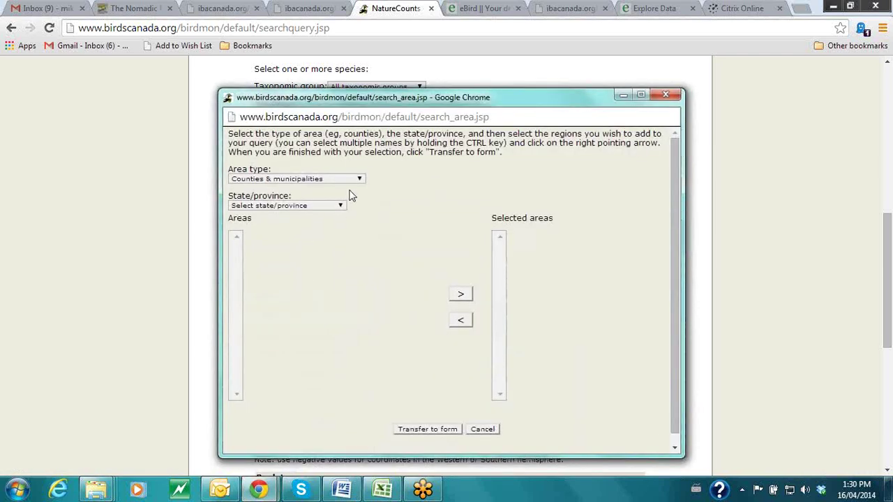
pyautogui.click(358, 178)
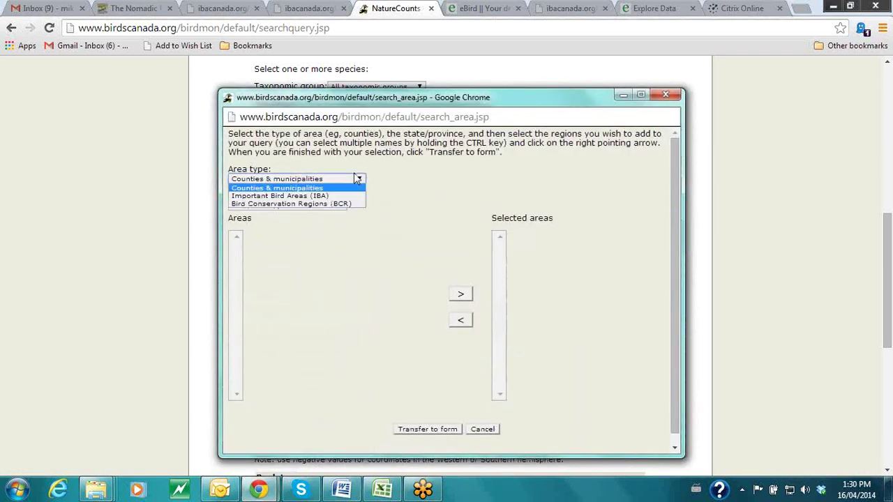
pyautogui.click(268, 197)
pyautogui.click(314, 206)
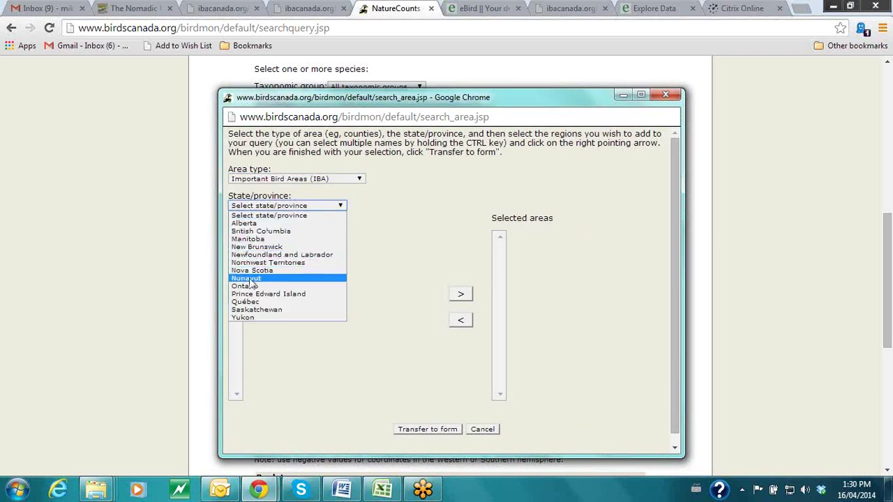
pyautogui.click(249, 286)
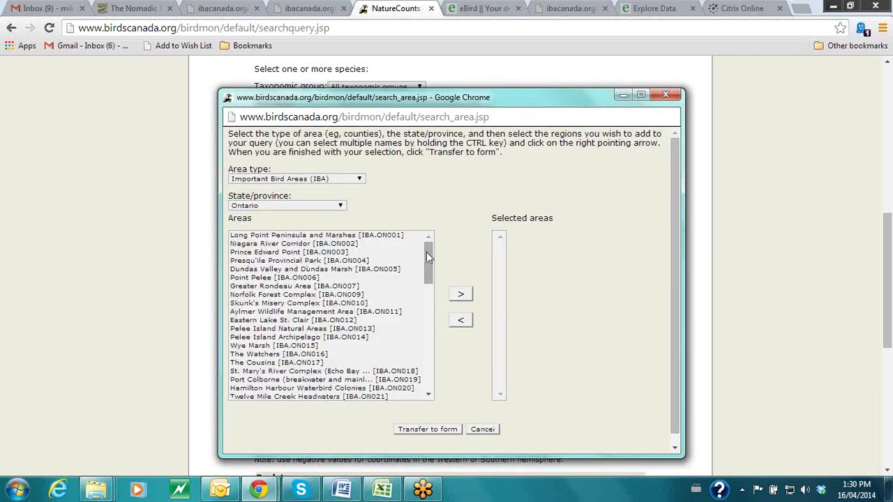
pyautogui.click(286, 238)
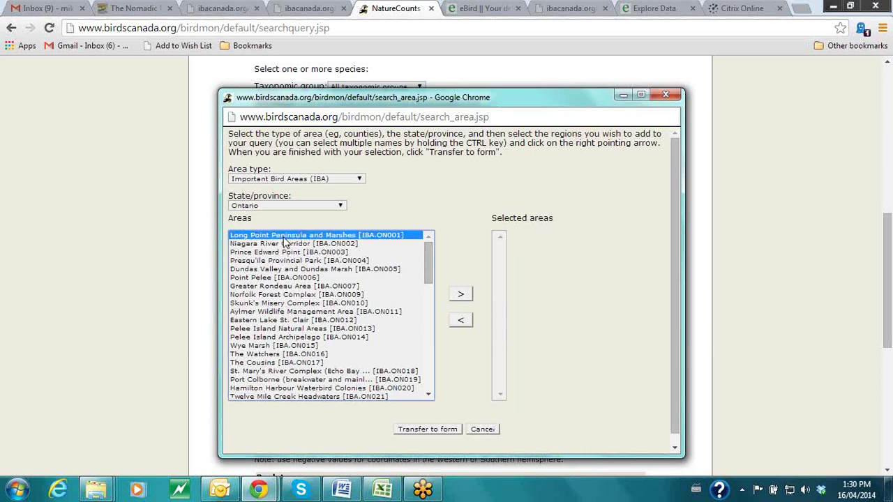
pyautogui.click(461, 299)
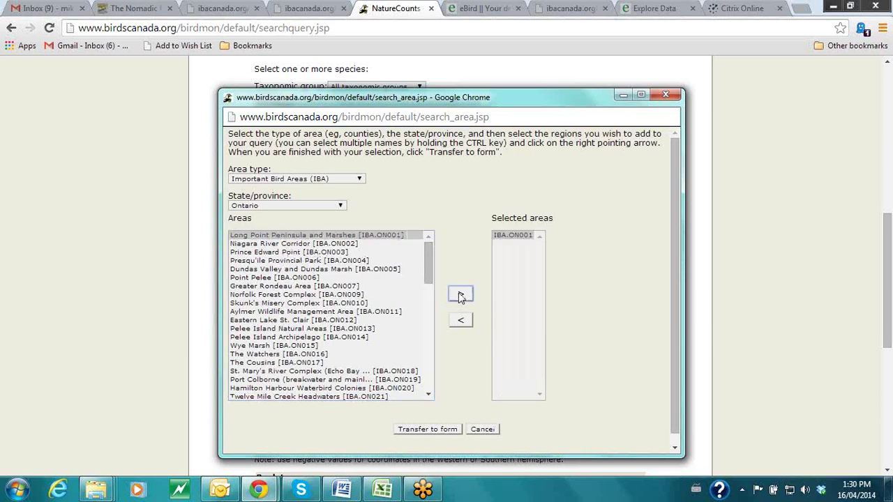
pyautogui.click(429, 429)
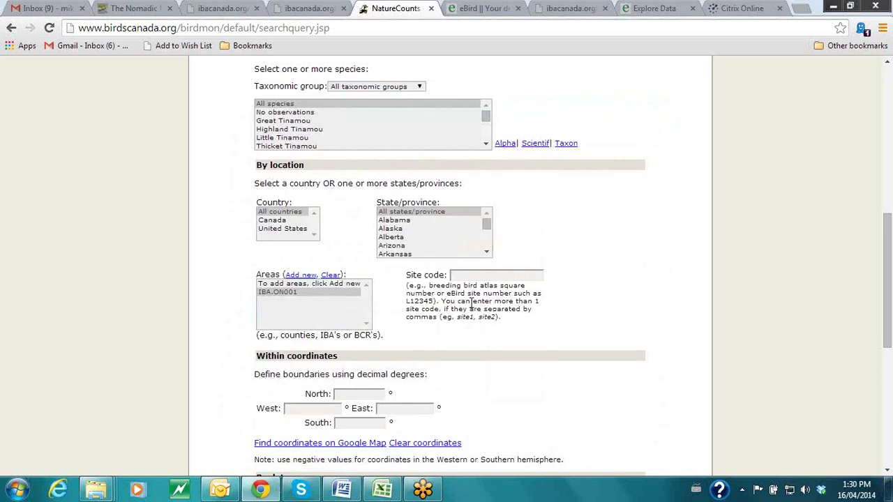
# - Review the query form's date range and protocol criteria, checking the start month options but leaving the dates blank
pyautogui.scroll(-5, 526, 307)
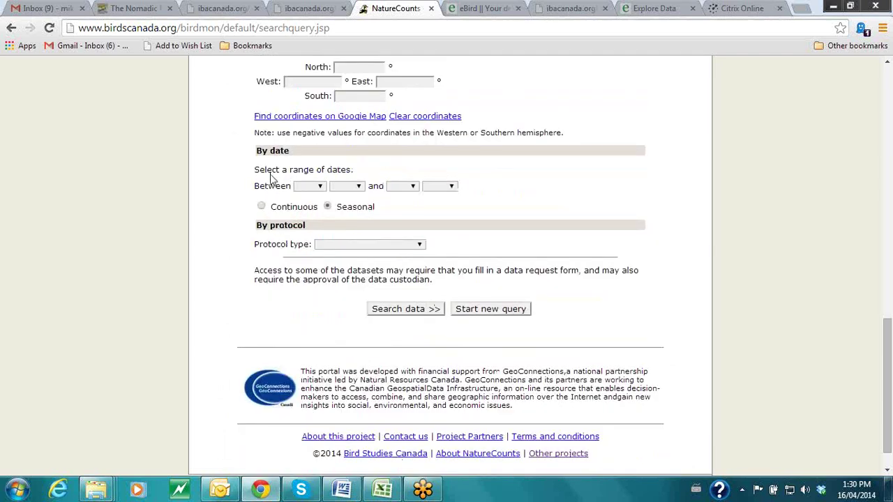
pyautogui.click(320, 187)
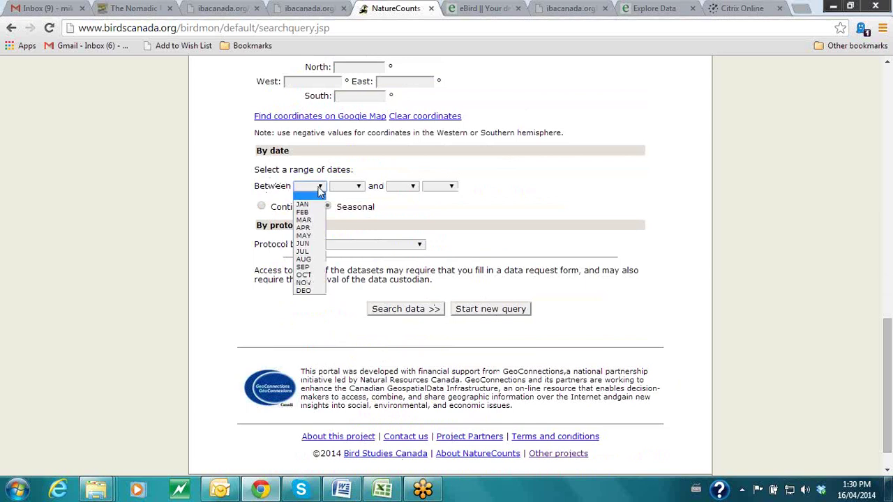
pyautogui.click(305, 189)
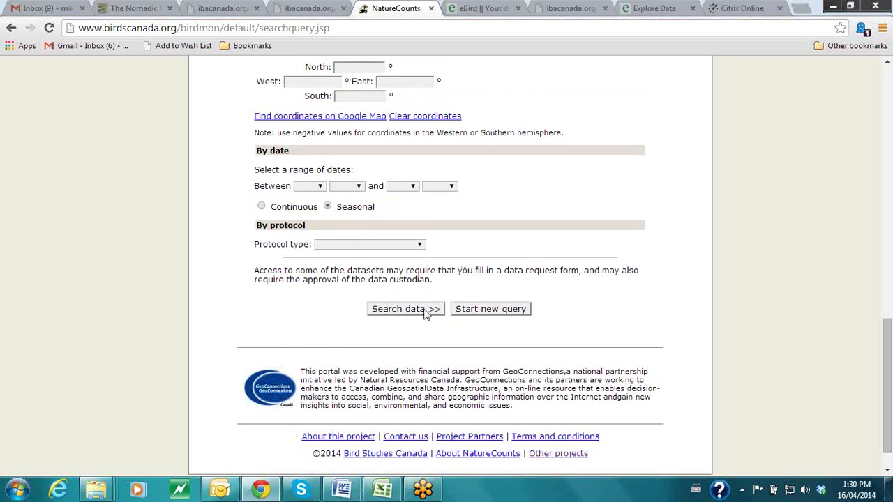
pyautogui.scroll(15, 644, 245)
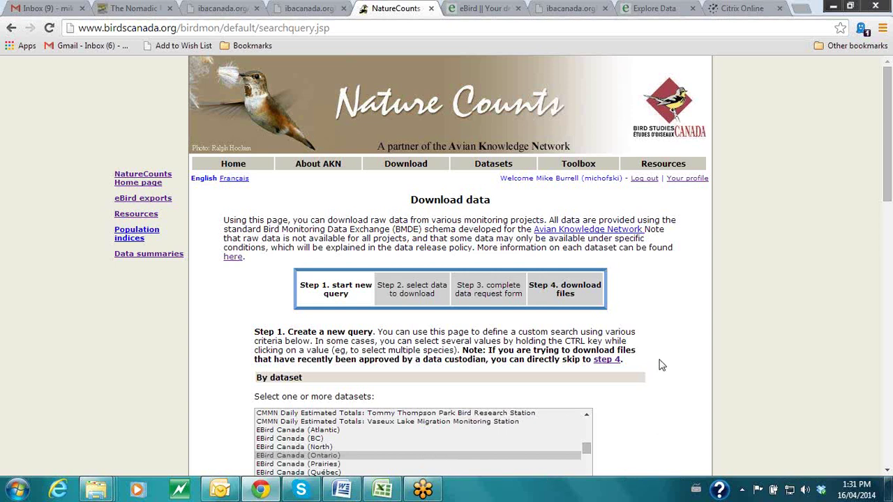
# - Switch to the eBird Canada data exploration page and open the Explore Hotspots map
pyautogui.click(476, 7)
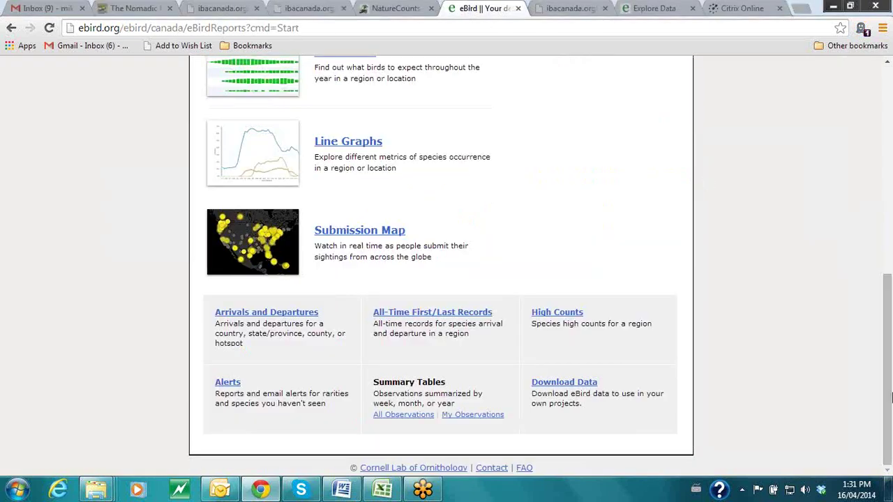
pyautogui.moveTo(891, 396); pyautogui.dragTo(881, 156)
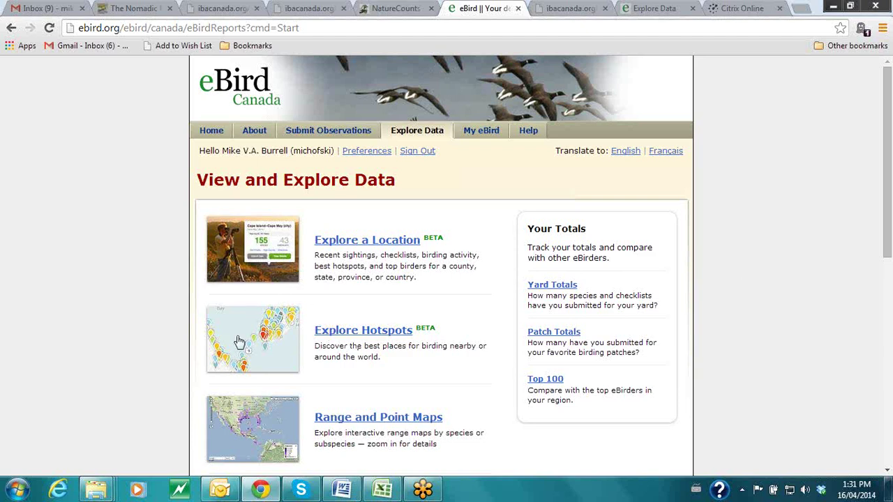
pyautogui.scroll(-1, 188, 286)
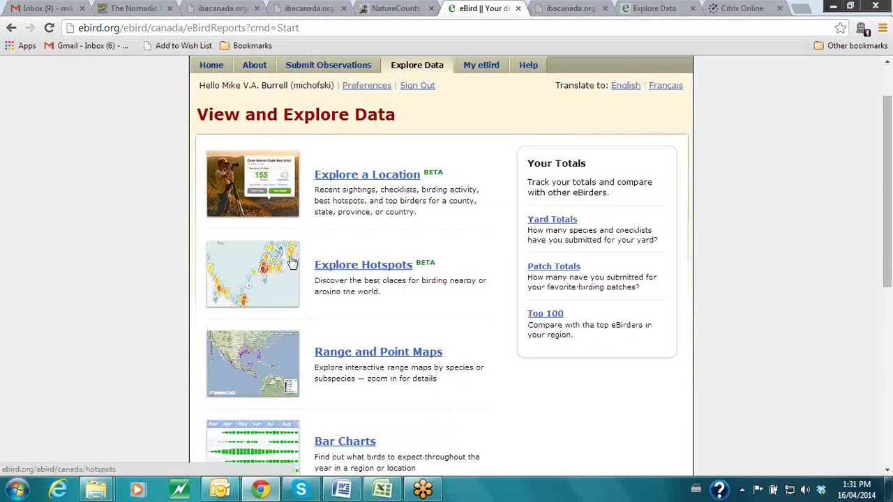
pyautogui.click(264, 275)
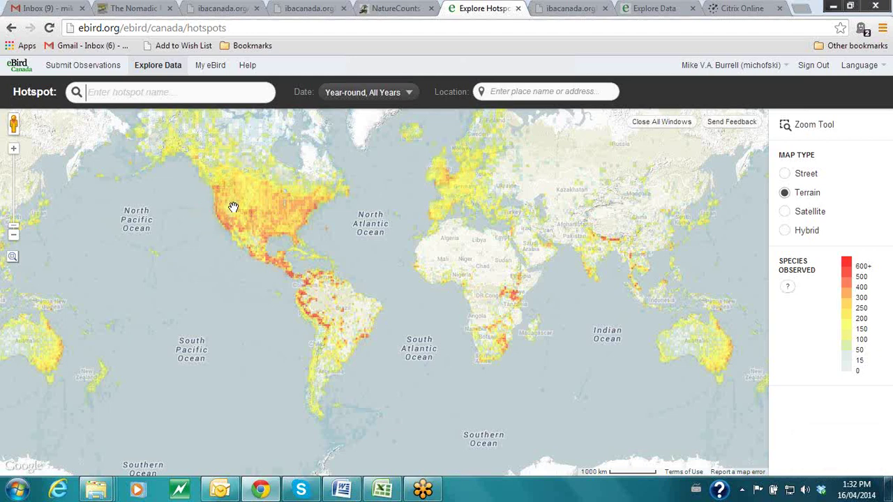
# - Zoom the hotspot map in on southwestern British Columbia and check the species count of the grid cell at Vancouver
pyautogui.scroll(2, 255, 205)
pyautogui.scroll(1, 335, 230)
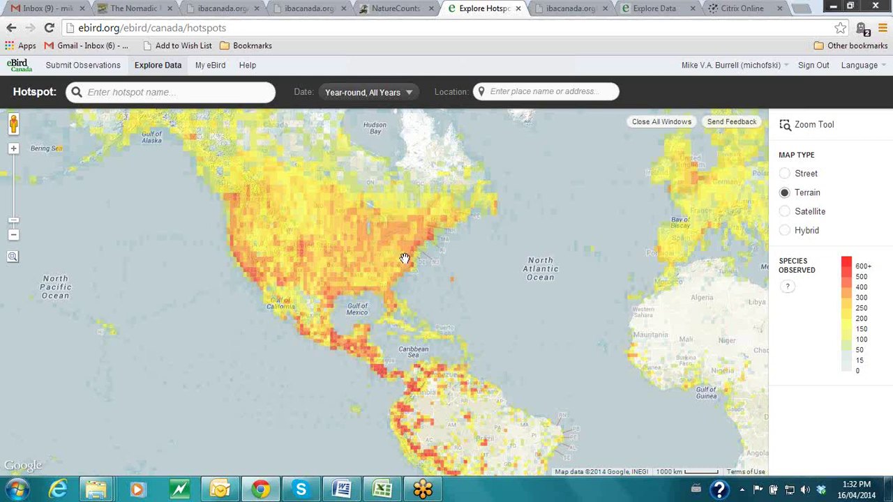
pyautogui.scroll(3, 334, 259)
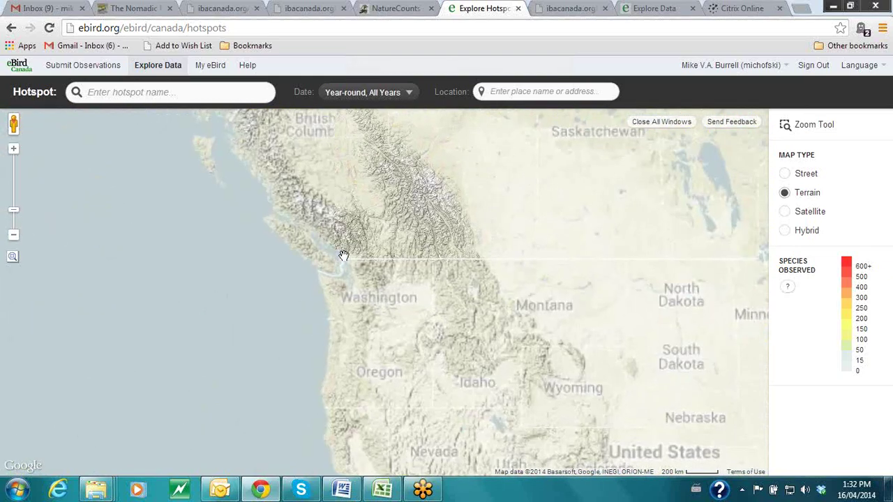
pyautogui.scroll(1, 343, 252)
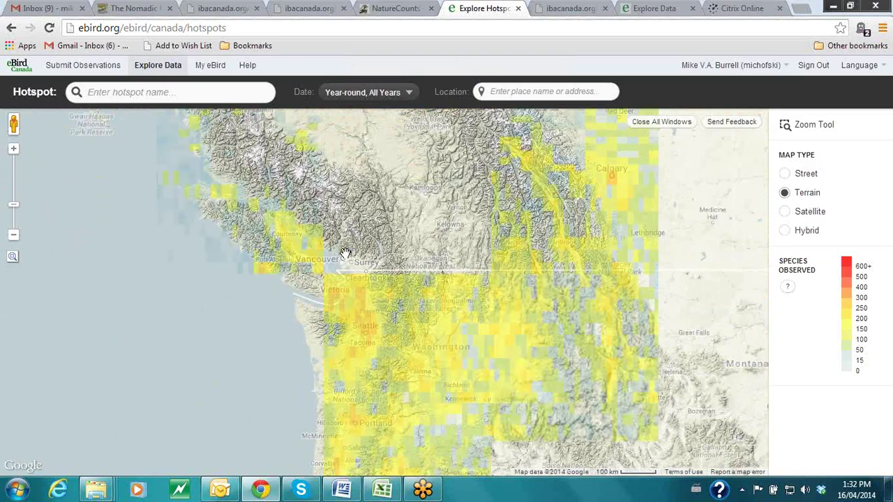
pyautogui.scroll(1, 341, 255)
pyautogui.scroll(1, 335, 257)
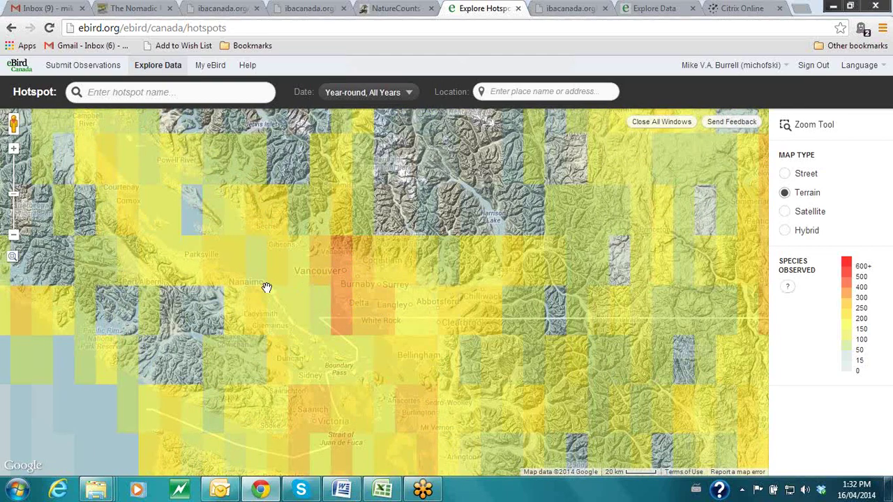
pyautogui.click(344, 265)
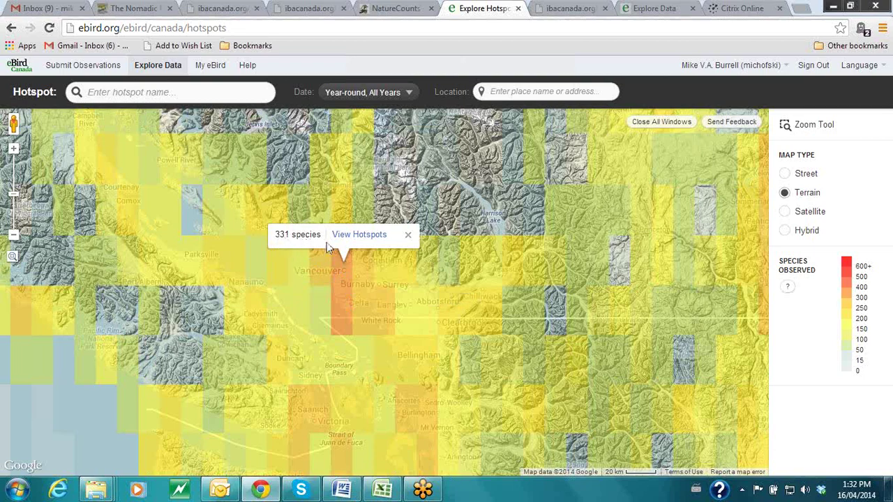
pyautogui.click(408, 235)
# - Find the Iona Island hotspot on the coast near Richmond and open its details page
pyautogui.scroll(1, 350, 269)
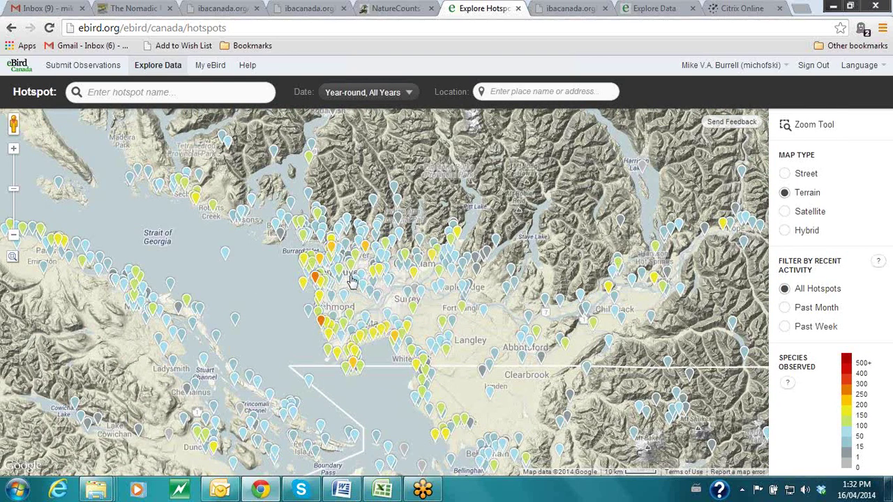
pyautogui.scroll(1, 353, 280)
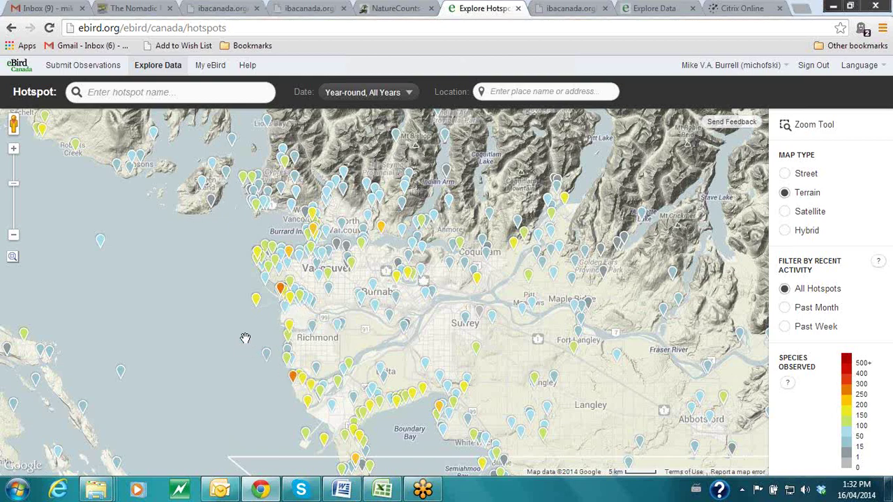
pyautogui.scroll(1, 225, 323)
pyautogui.scroll(1, 368, 310)
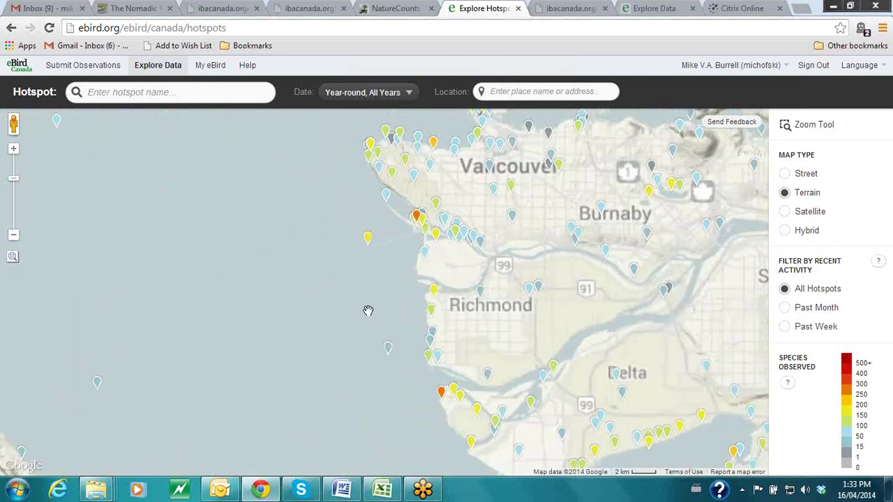
pyautogui.scroll(3, 413, 230)
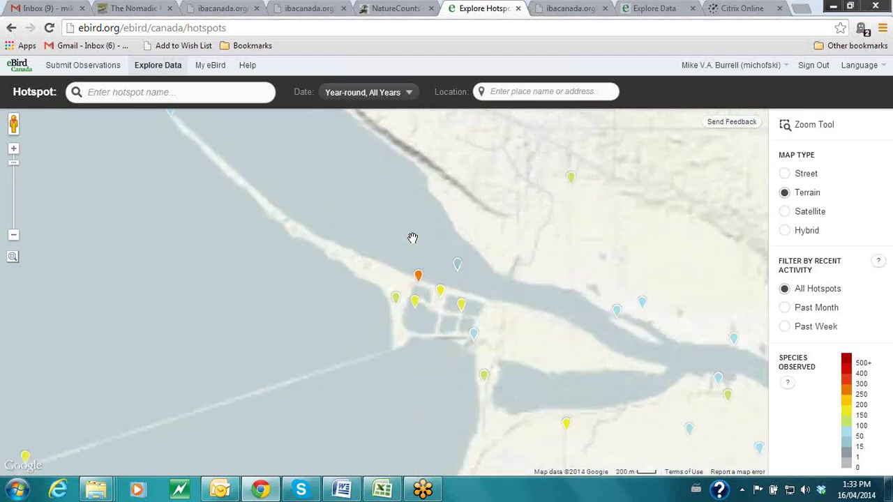
pyautogui.moveTo(421, 279)
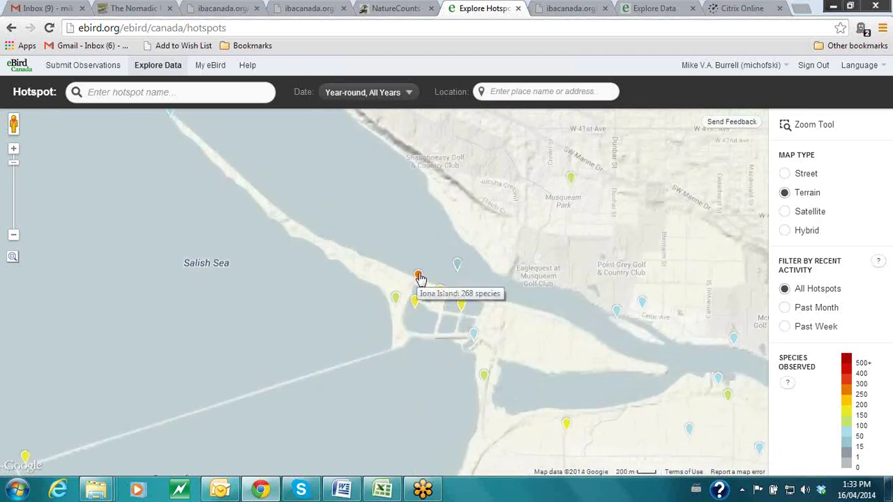
pyautogui.click(419, 276)
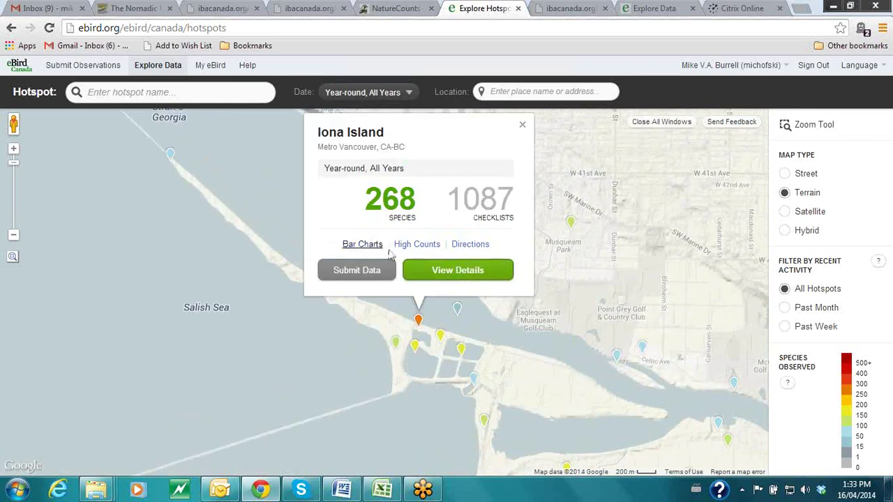
pyautogui.click(444, 275)
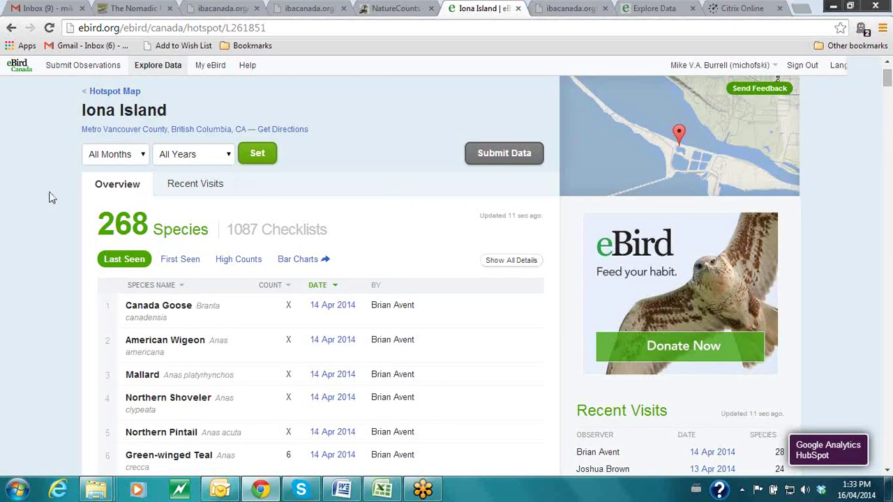
# - Examine the Iona Island hotspot's species list, recent visits and top eBirders ranking
pyautogui.scroll(-1, 49, 197)
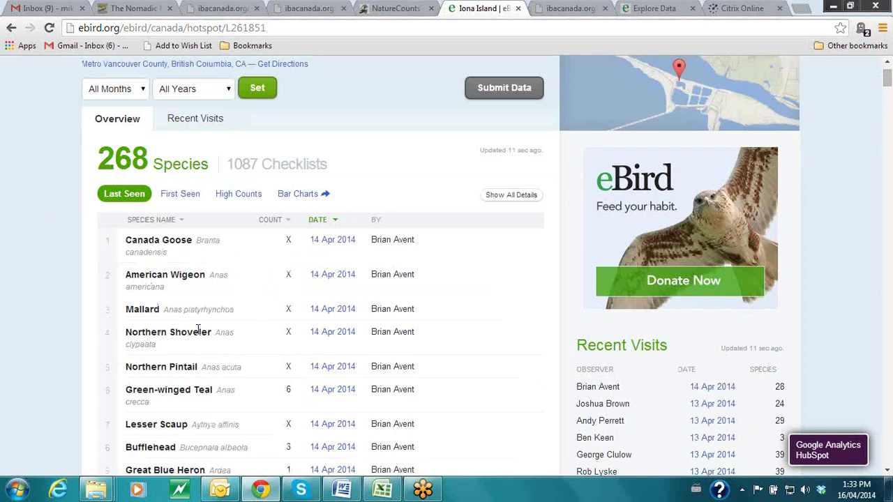
pyautogui.scroll(-2, 188, 317)
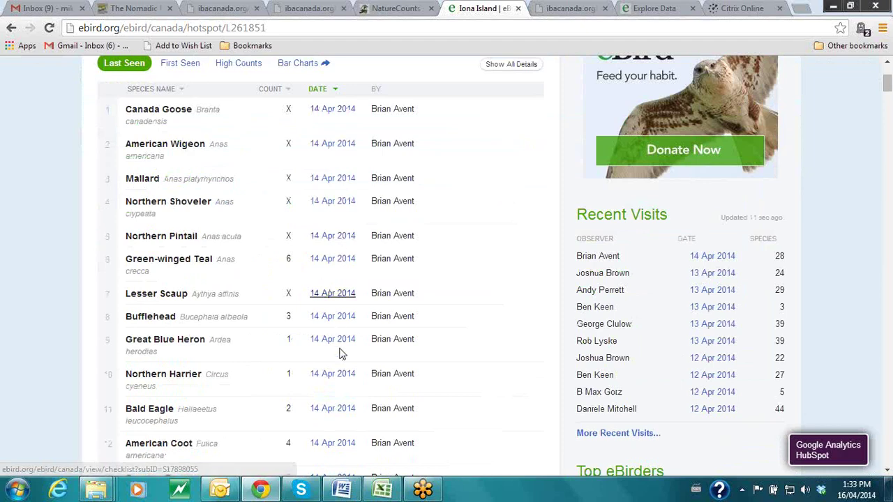
pyautogui.scroll(1, 174, 242)
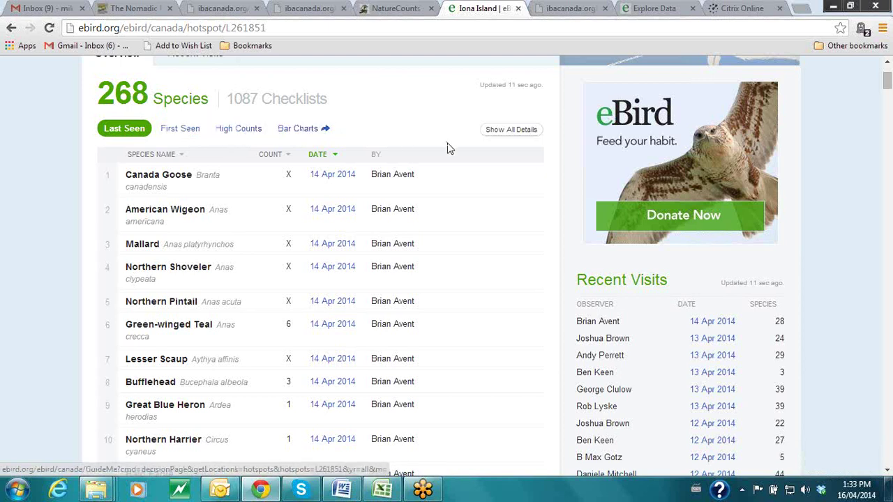
pyautogui.scroll(-3, 524, 208)
pyautogui.scroll(-1, 522, 206)
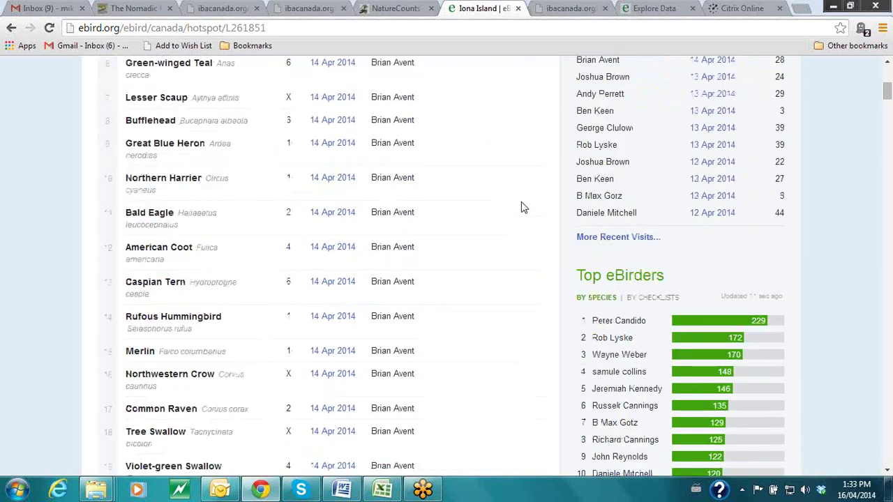
pyautogui.scroll(-2, 524, 288)
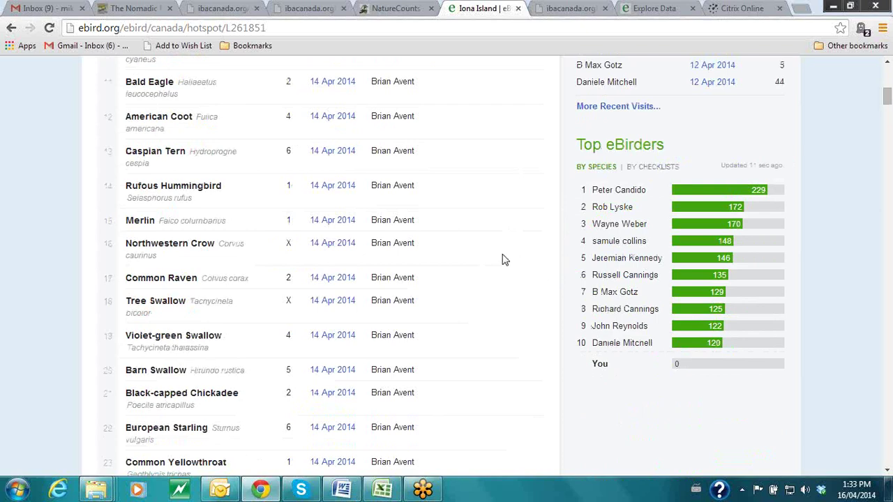
pyautogui.scroll(1, 502, 258)
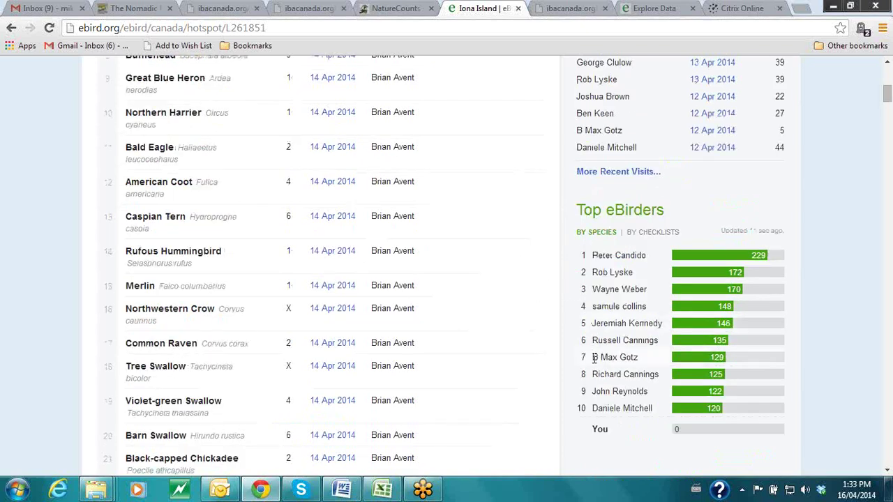
pyautogui.scroll(1, 522, 286)
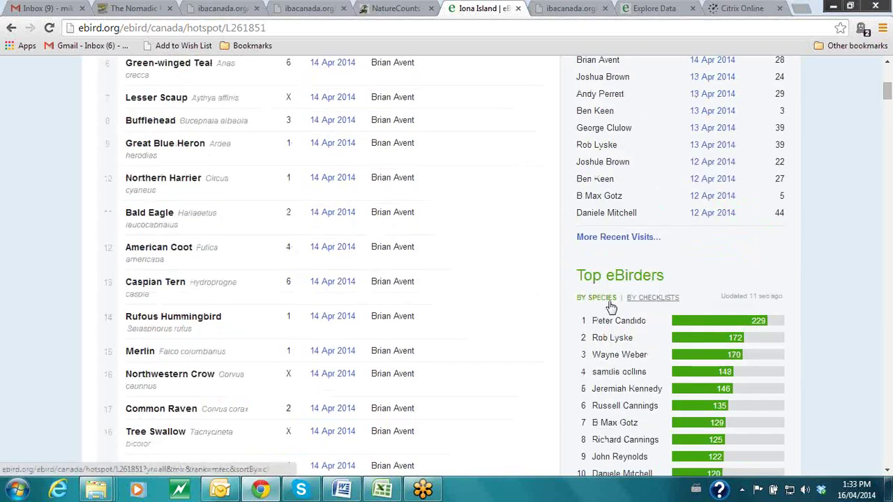
pyautogui.scroll(5, 522, 294)
pyautogui.scroll(1, 522, 294)
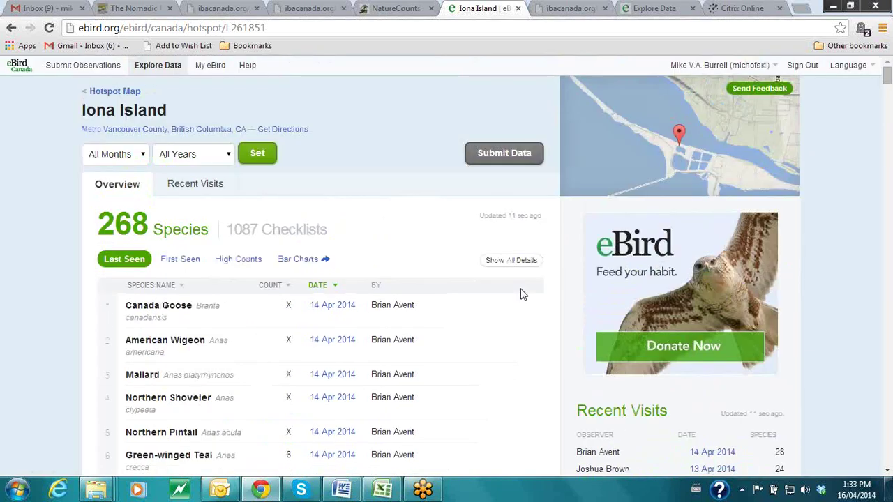
# - Return to eBird's data exploration page and use Explore a Location to open Metro Vancouver, British Columbia, Canada
pyautogui.click(160, 68)
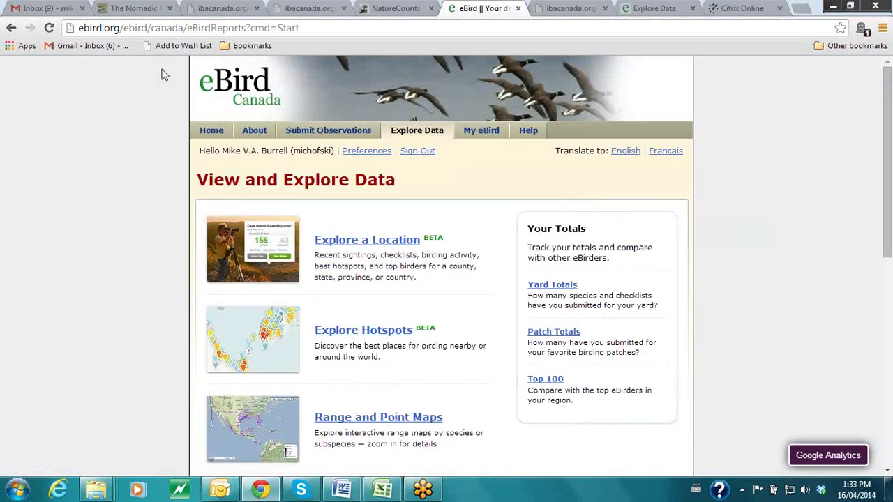
pyautogui.click(394, 242)
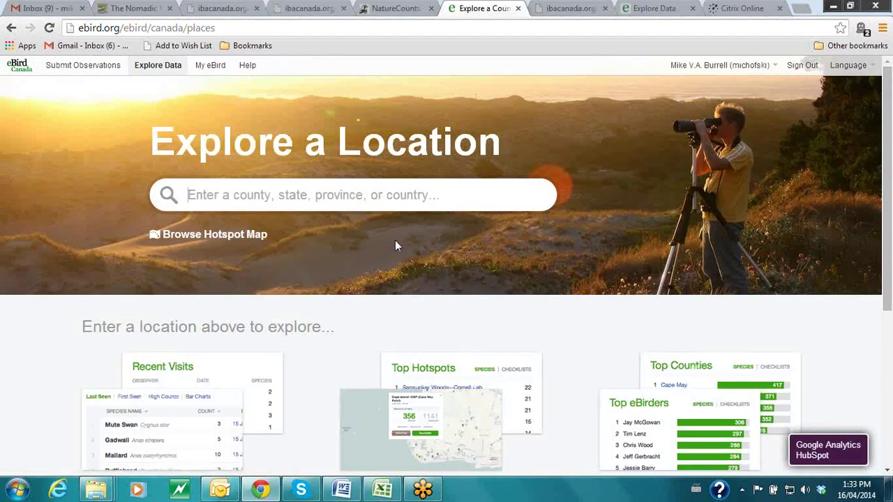
pyautogui.click(290, 200)
pyautogui.write('metro')
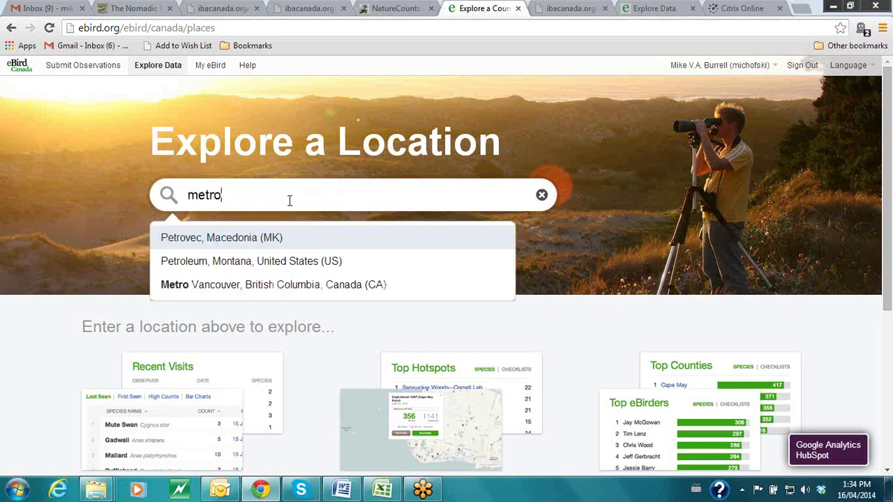
pyautogui.click(275, 285)
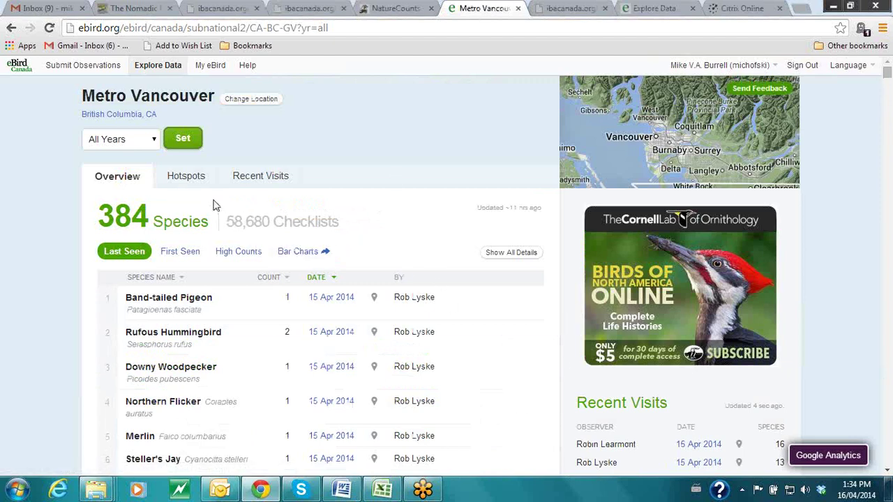
# - Display Metro Vancouver's hotspots ranked by species and look through the list
pyautogui.click(177, 187)
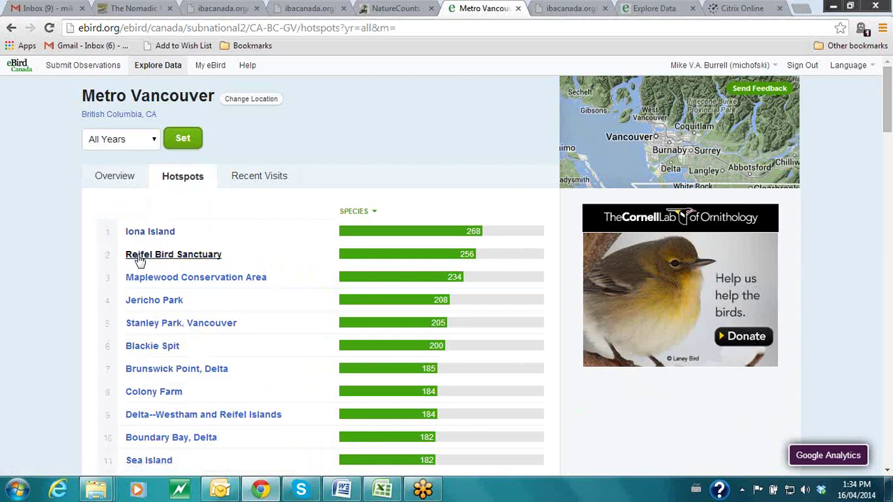
pyautogui.scroll(-1, 91, 256)
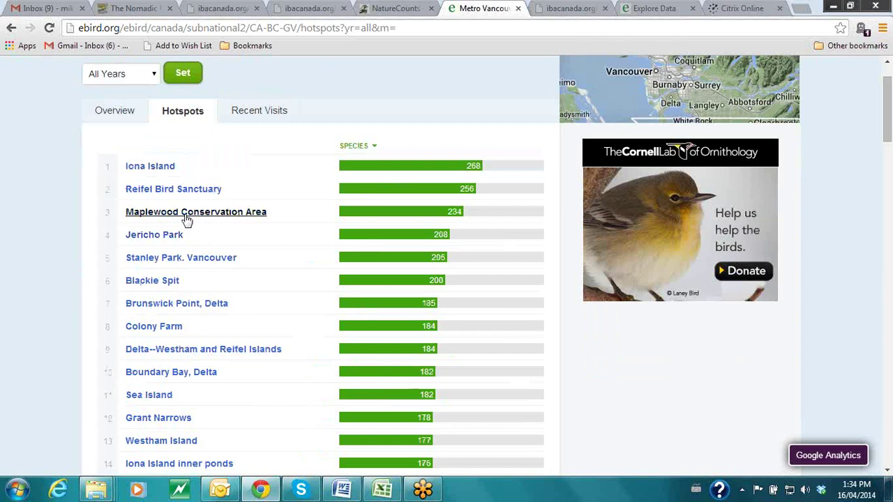
pyautogui.scroll(1, 185, 206)
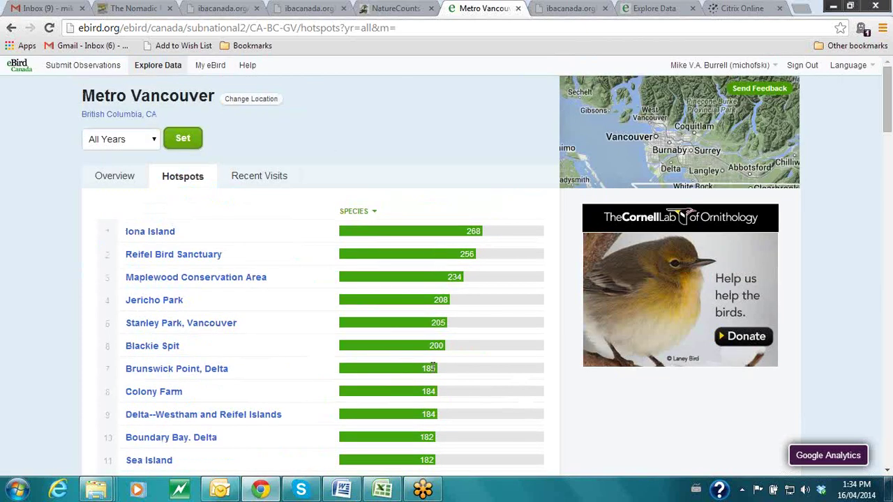
# - Go back to the data exploration page, open the Submit Observations page and list the saved My Locations
pyautogui.click(149, 70)
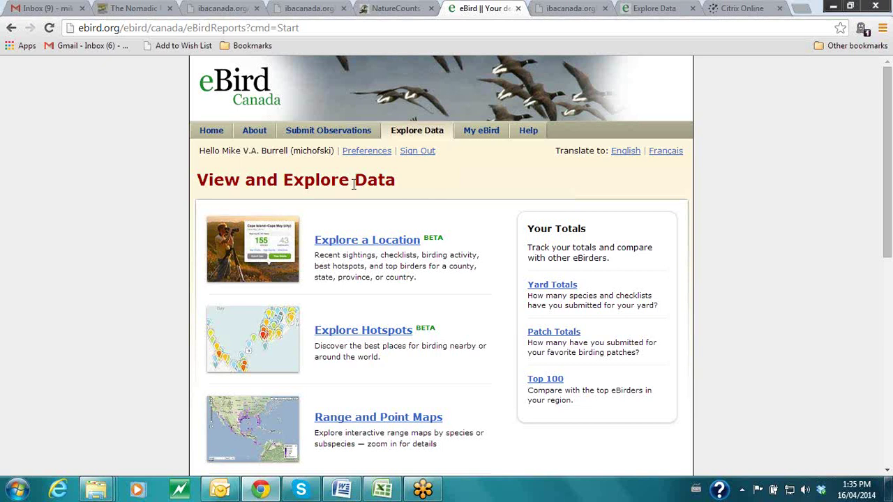
pyautogui.click(309, 137)
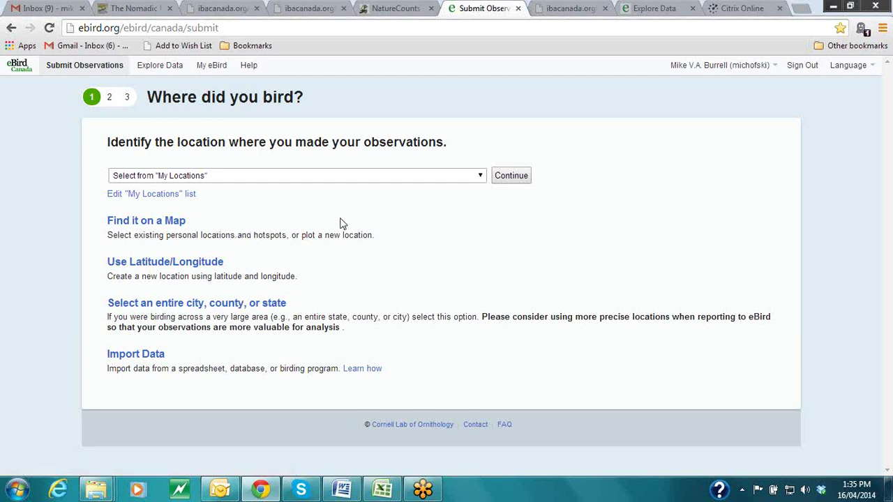
pyautogui.click(479, 179)
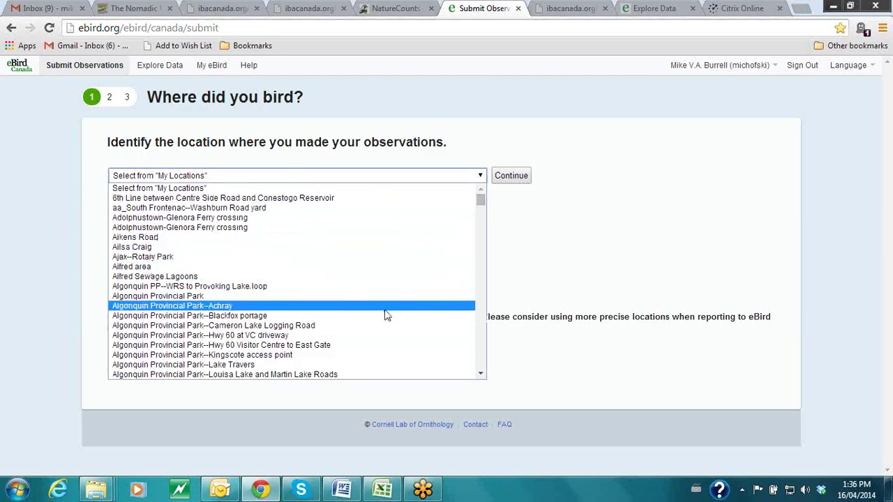
pyautogui.scroll(-4, 385, 313)
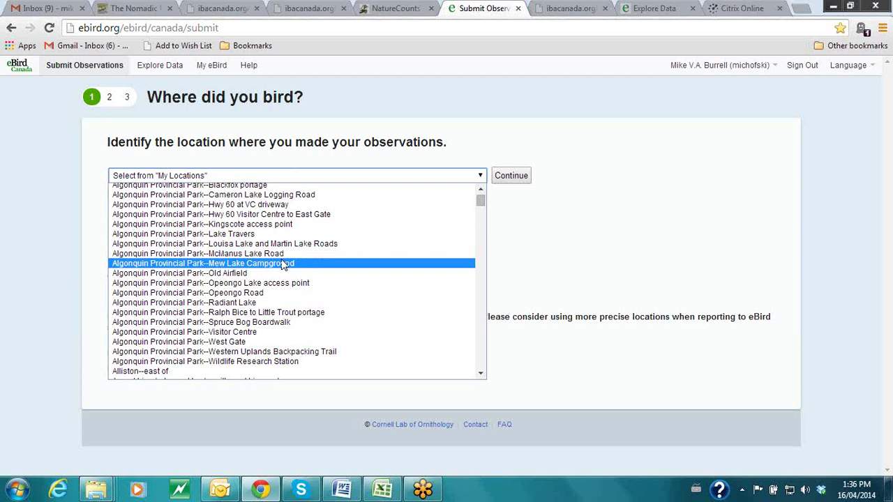
# - Jump to the entries starting with "lon" in My Locations and look through the Long Point locations
pyautogui.write('lon')
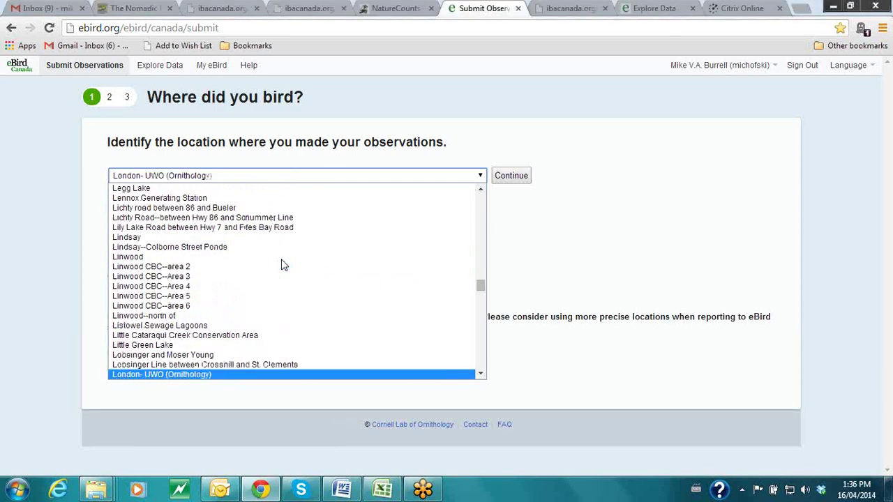
pyautogui.write('g')
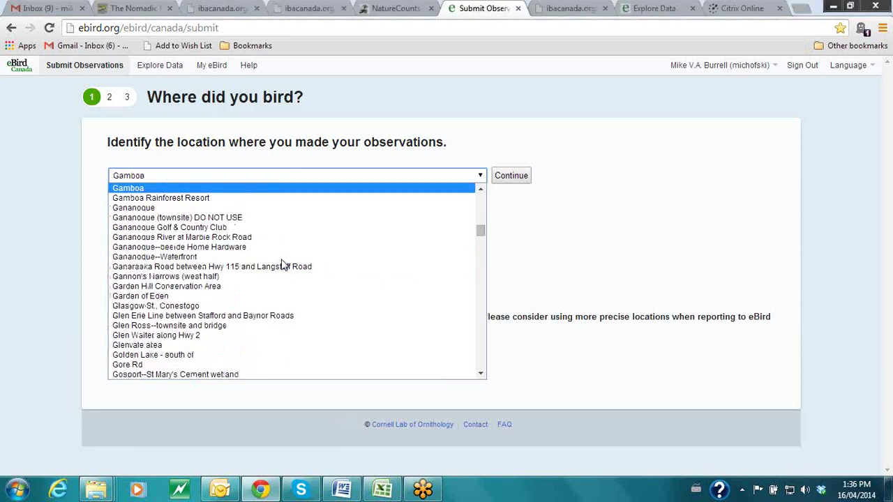
pyautogui.write('lon')
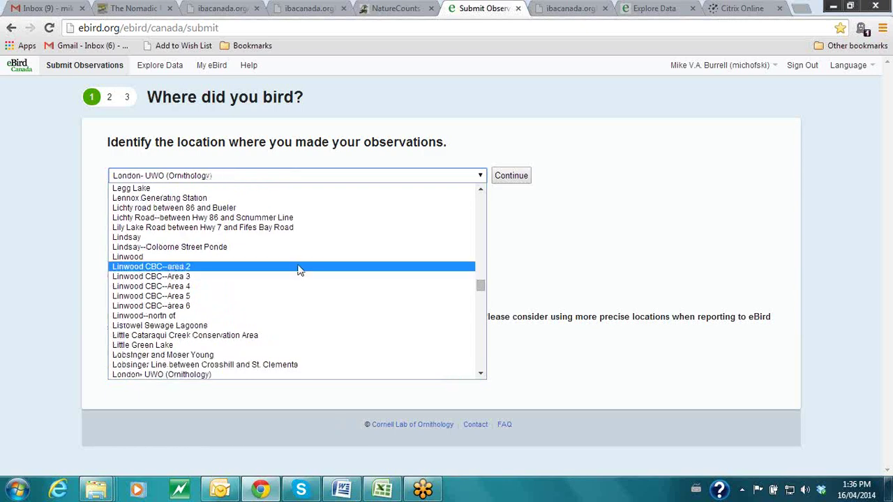
pyautogui.scroll(-3, 295, 268)
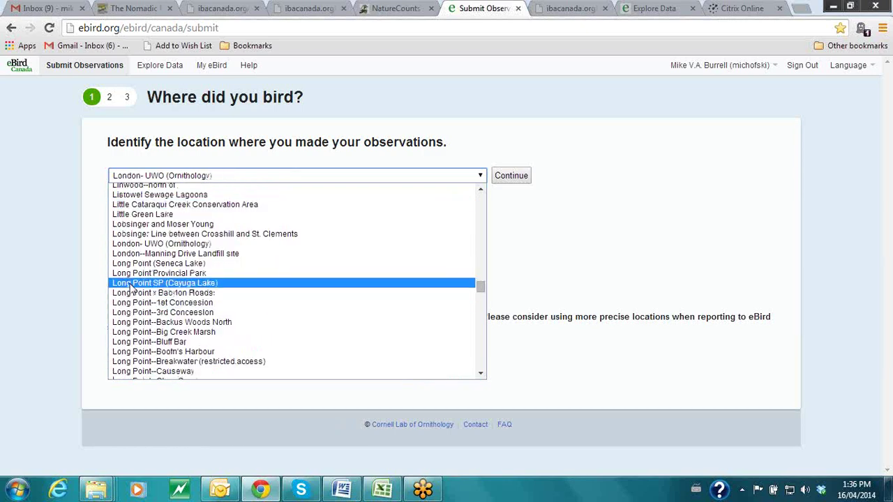
pyautogui.scroll(-2, 148, 286)
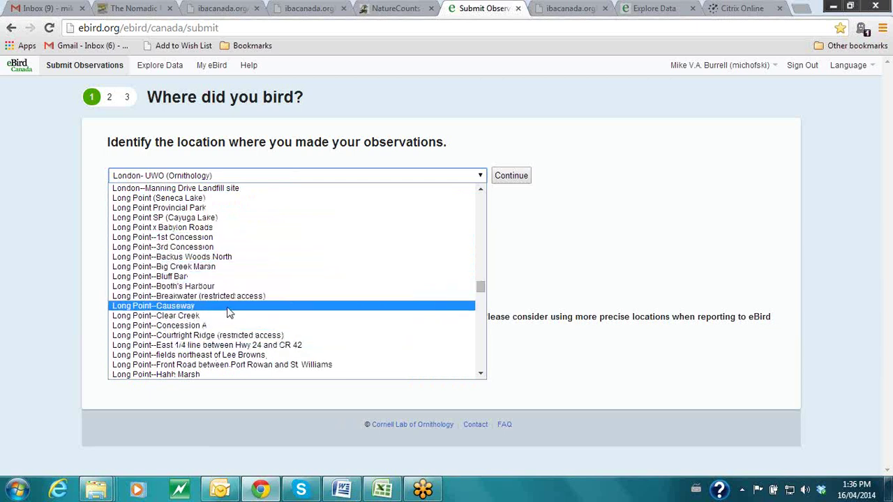
pyautogui.click(548, 263)
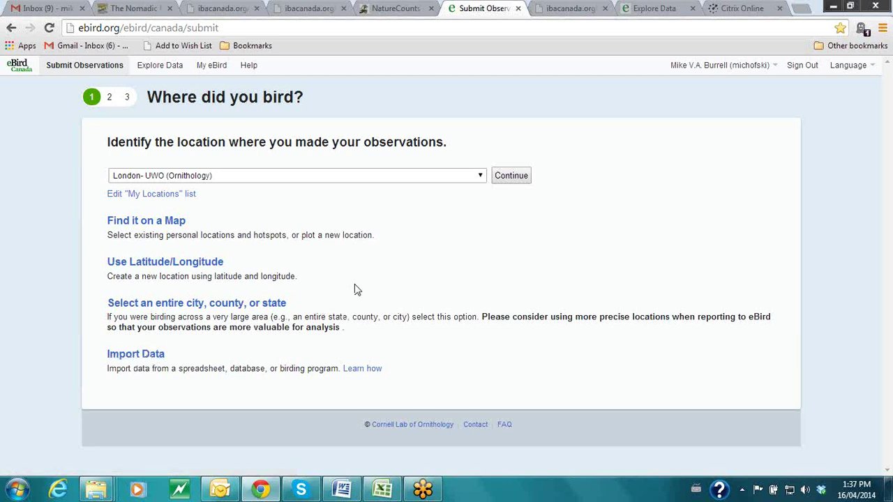
# - Choose to find the birding location on a map and zoom it to the province of Ontario, Canada
pyautogui.click(137, 223)
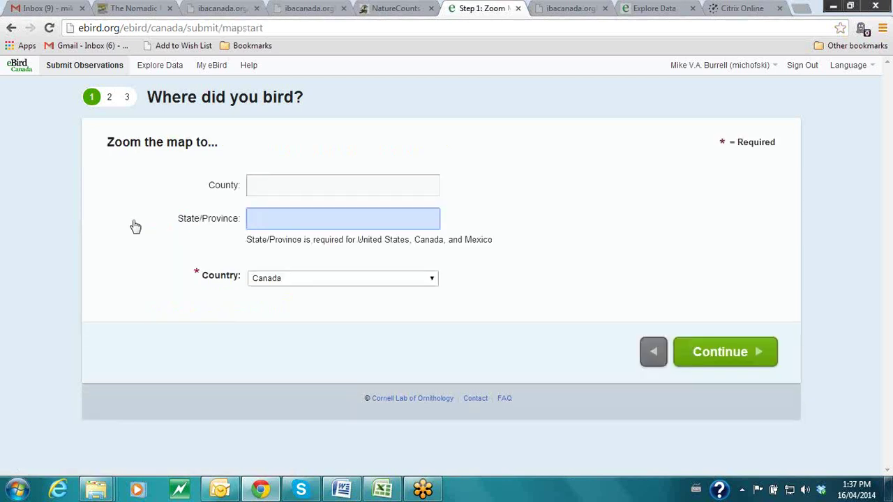
pyautogui.write('ontario')
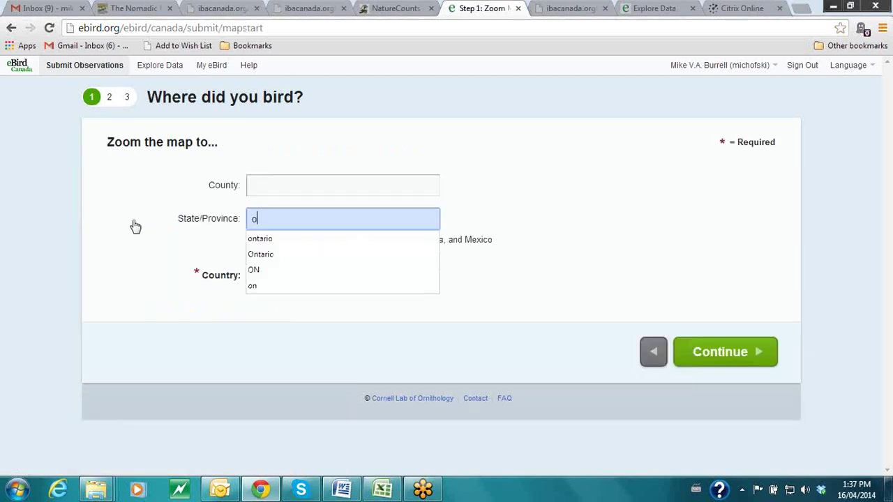
pyautogui.click(573, 199)
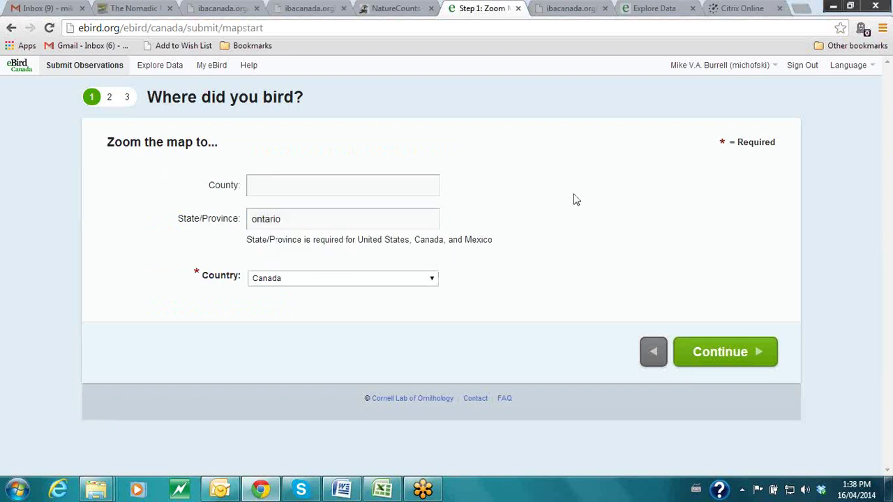
pyautogui.click(259, 280)
pyautogui.click(263, 218)
pyautogui.click(720, 352)
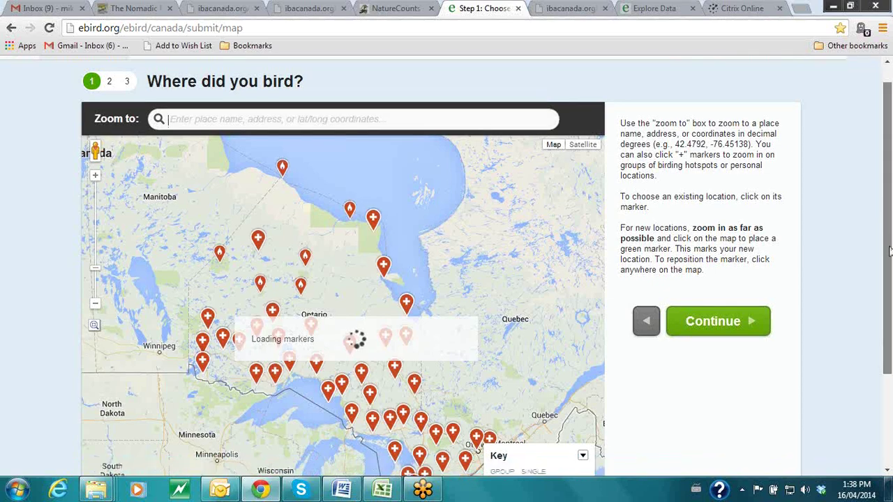
# - Examine the grouped hotspot and personal location markers across southern Ontario, towards the Lake Erie shore near Saint Williams
pyautogui.scroll(-2, 457, 433)
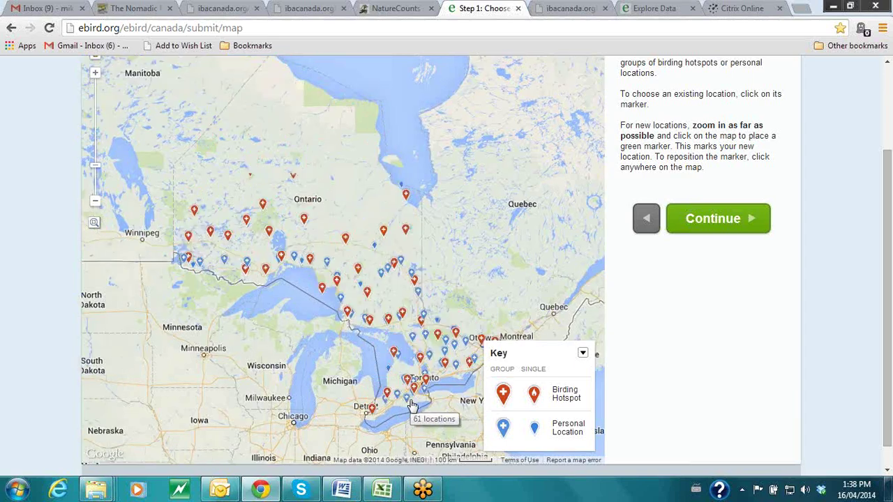
pyautogui.scroll(1, 413, 404)
pyautogui.scroll(1, 405, 415)
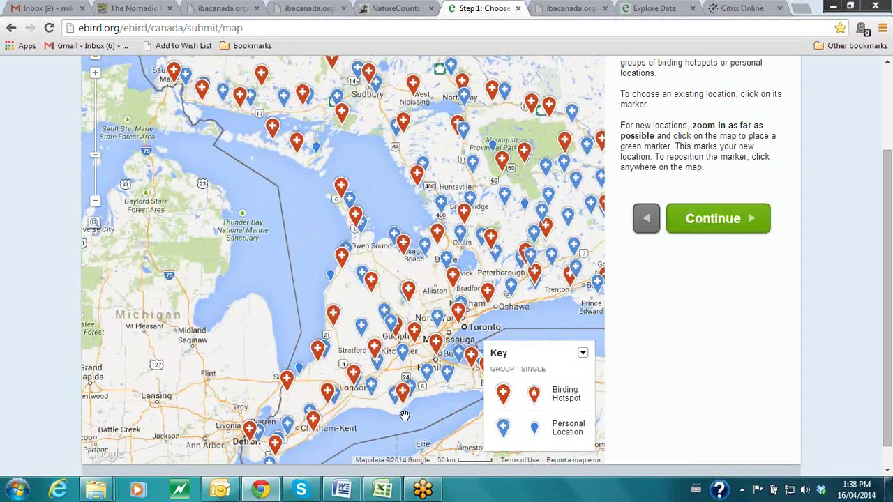
pyautogui.scroll(2, 406, 413)
pyautogui.scroll(1, 410, 408)
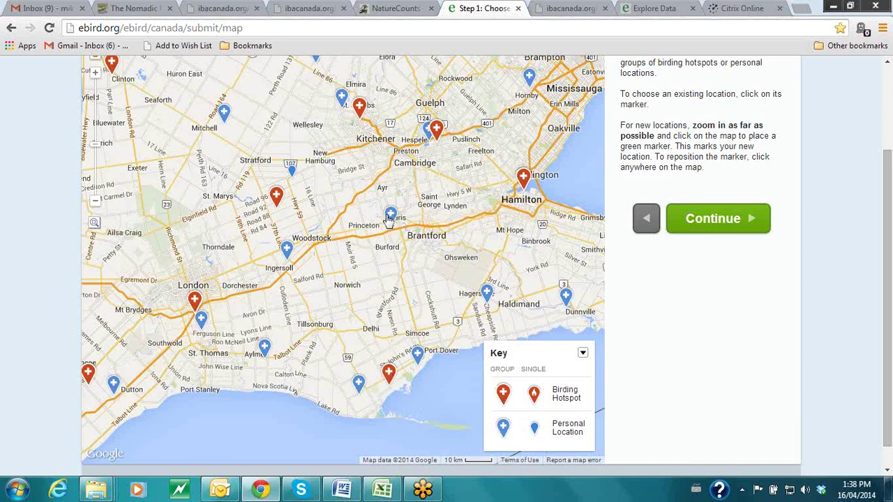
pyautogui.moveTo(392, 224)
pyautogui.moveTo(361, 389)
pyautogui.scroll(2, 377, 407)
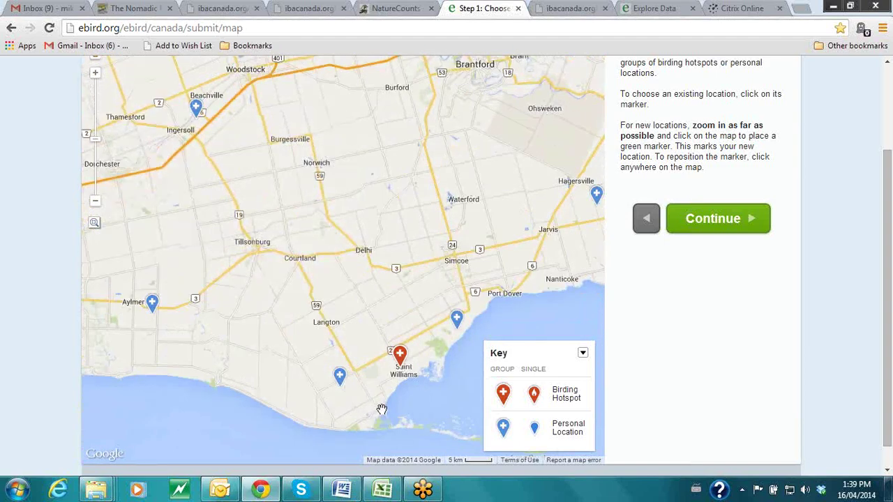
# - Find the hotspot marker beside Bird Studies Canada at Port Rowan and choose it as the birding location
pyautogui.scroll(1, 391, 401)
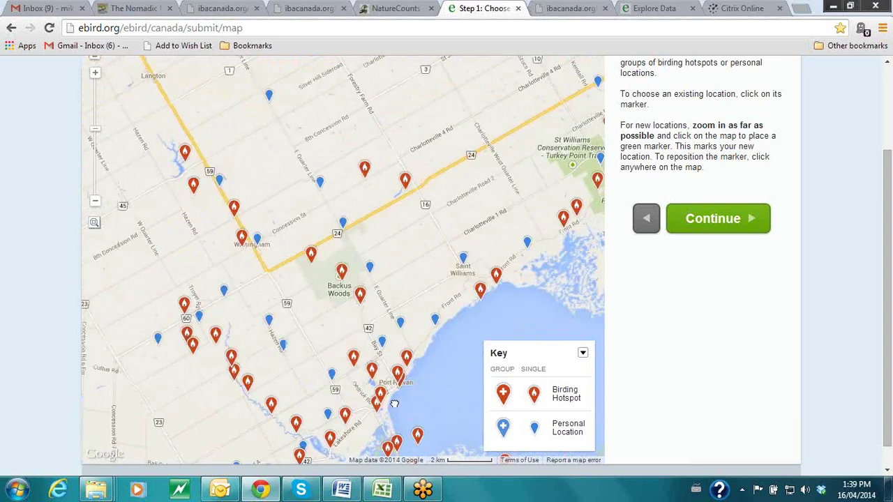
pyautogui.moveTo(391, 402); pyautogui.dragTo(363, 354)
pyautogui.scroll(2, 363, 353)
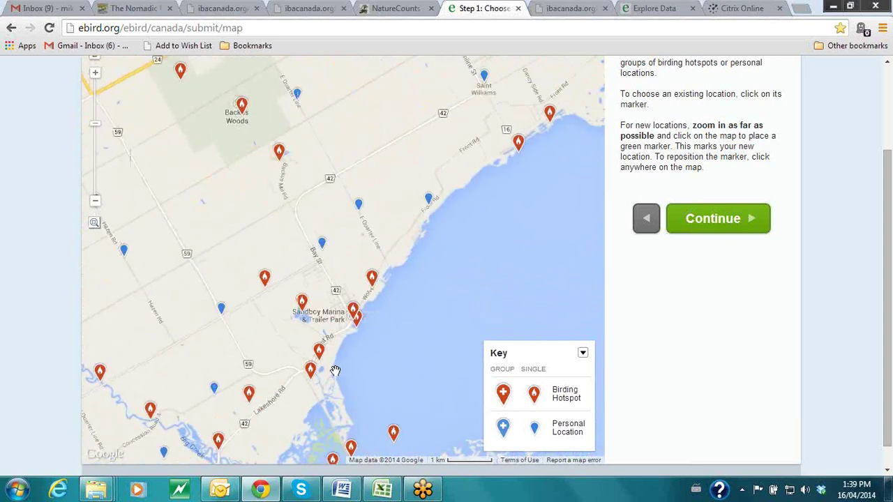
pyautogui.scroll(1, 335, 369)
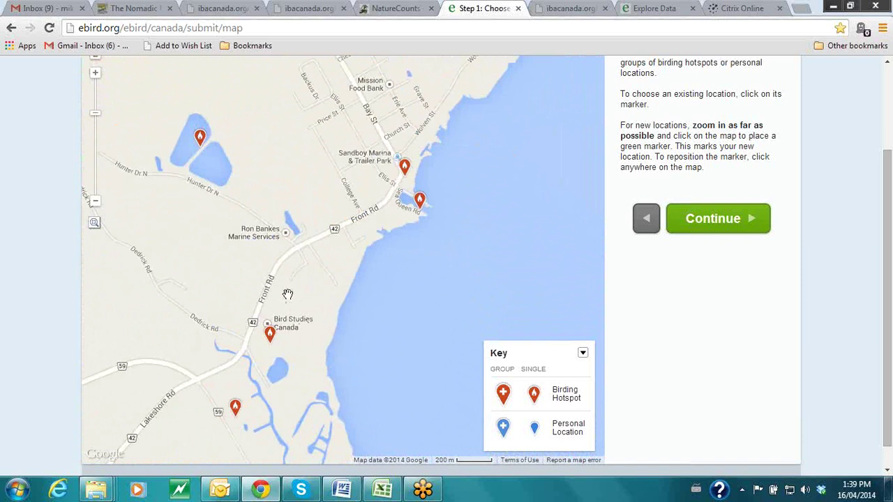
pyautogui.moveTo(275, 345); pyautogui.dragTo(333, 318)
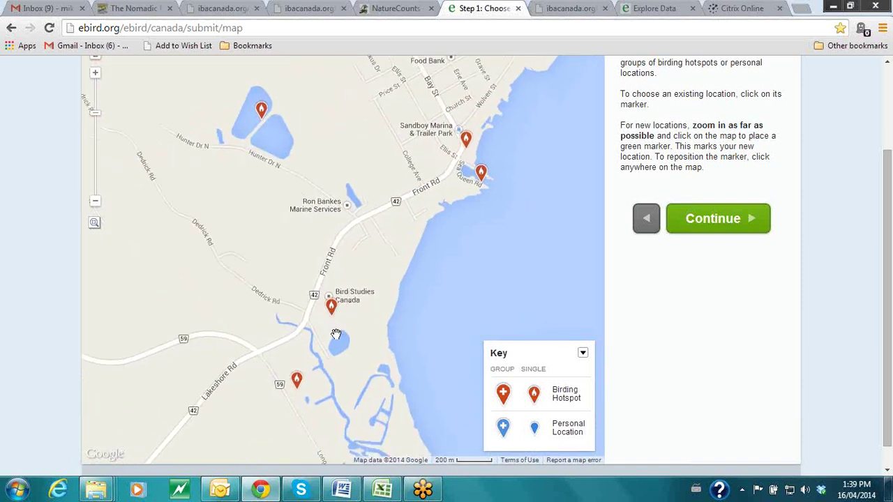
pyautogui.moveTo(366, 314); pyautogui.dragTo(397, 309)
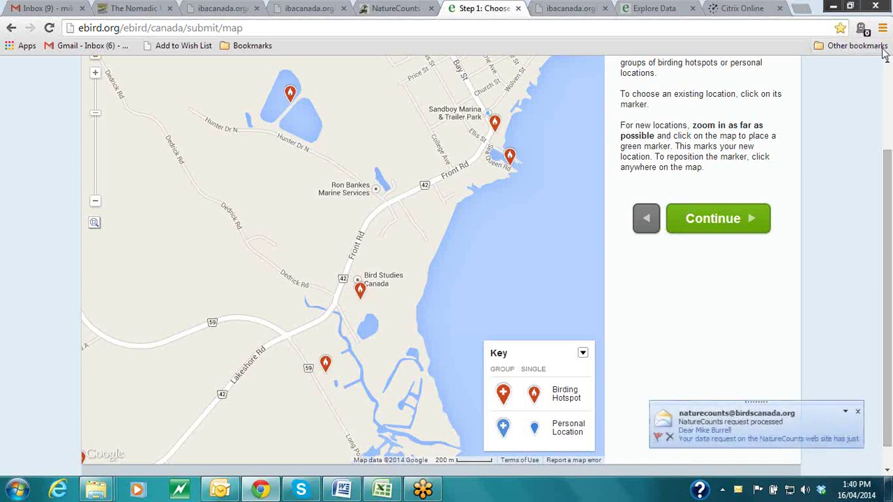
pyautogui.click(360, 294)
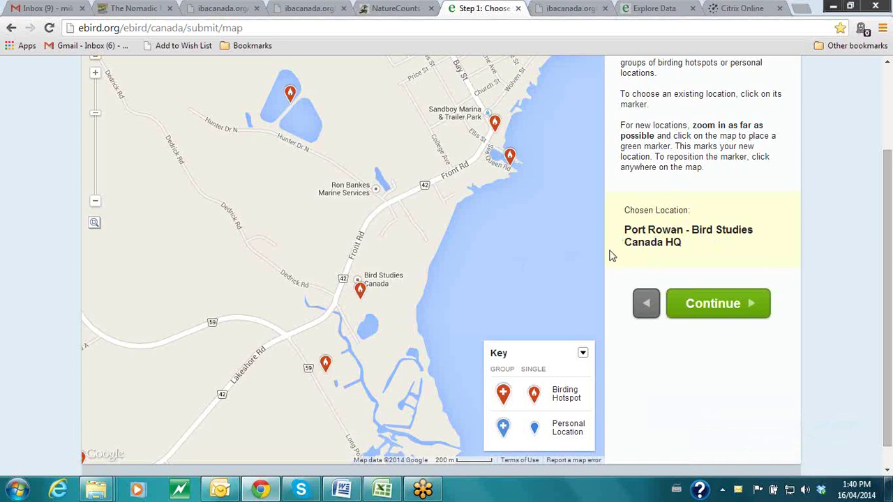
# - Try plotting a new location just east of the Bird Studies Canada hotspot, leave it unnamed and reselect the hotspot
pyautogui.click(389, 296)
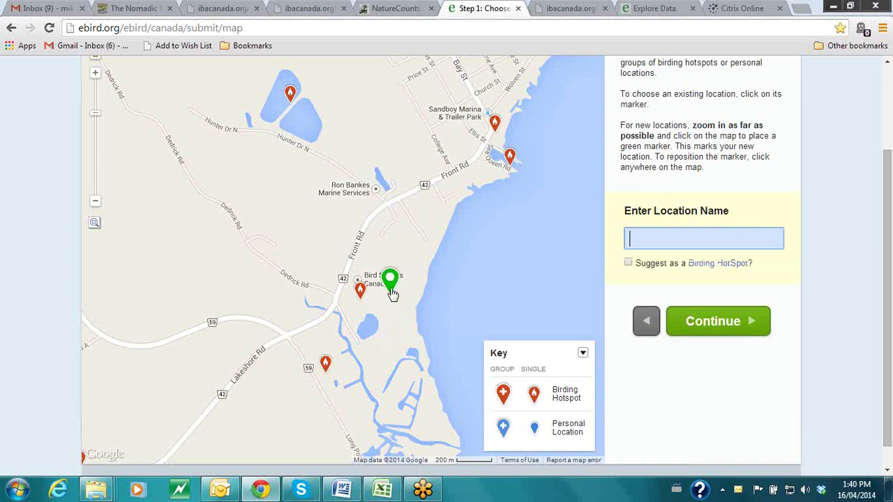
pyautogui.click(660, 234)
pyautogui.click(690, 203)
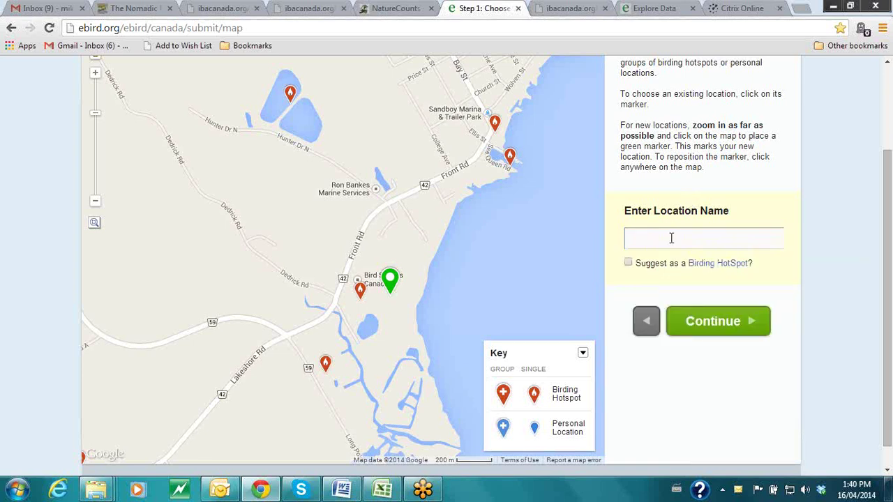
pyautogui.click(663, 245)
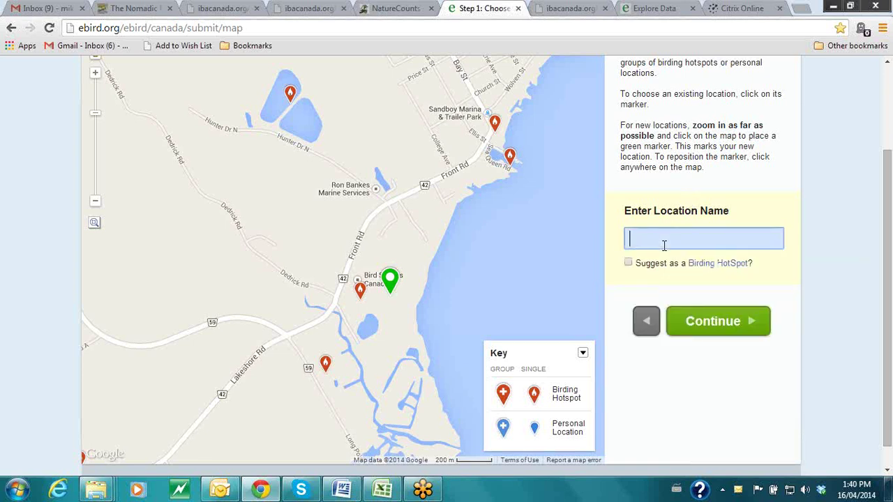
pyautogui.click(360, 296)
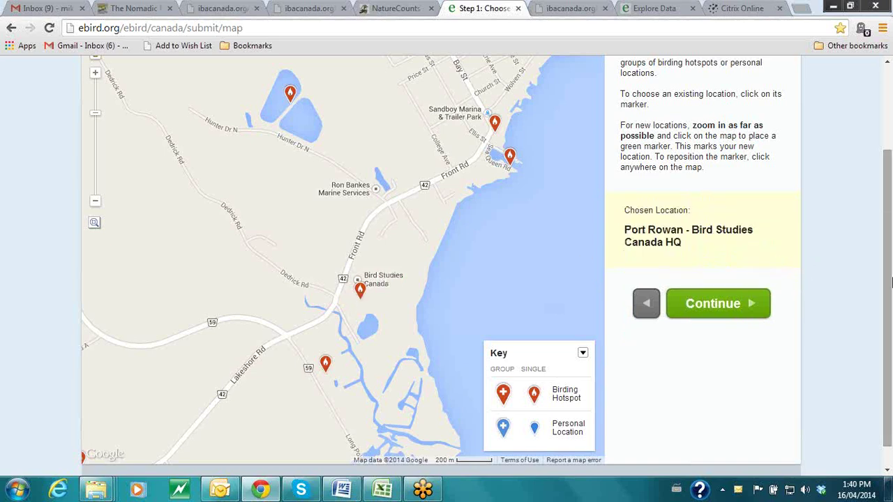
# - Switch the map to satellite imagery and examine the buildings, trails and ponds around the Bird Studies Canada HQ hotspot
pyautogui.scroll(2, 891, 342)
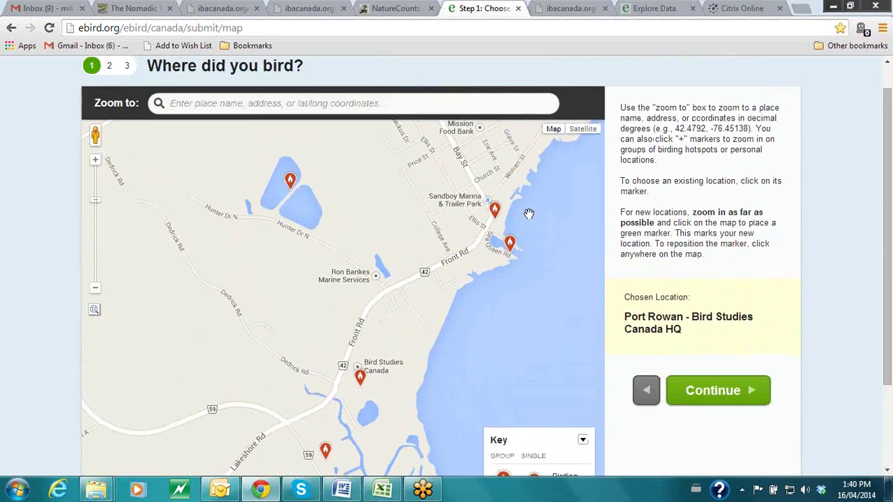
pyautogui.click(582, 131)
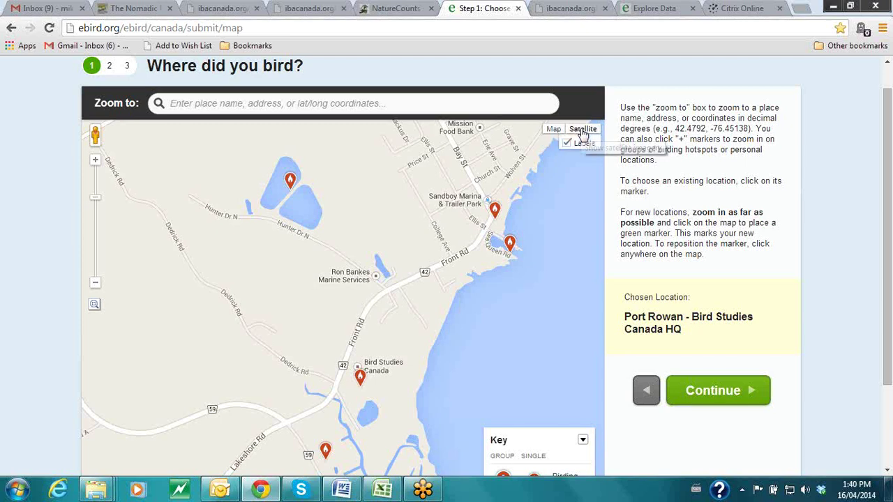
pyautogui.scroll(1, 405, 419)
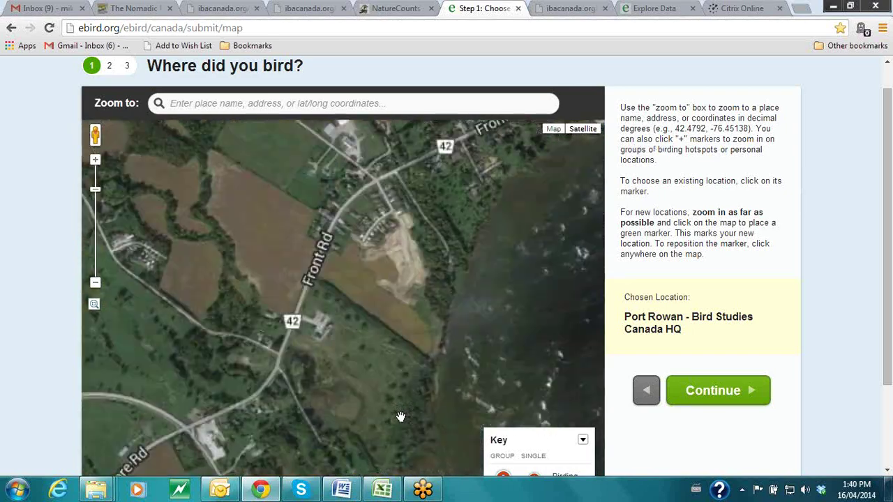
pyautogui.moveTo(351, 401); pyautogui.dragTo(390, 351)
pyautogui.scroll(1, 415, 343)
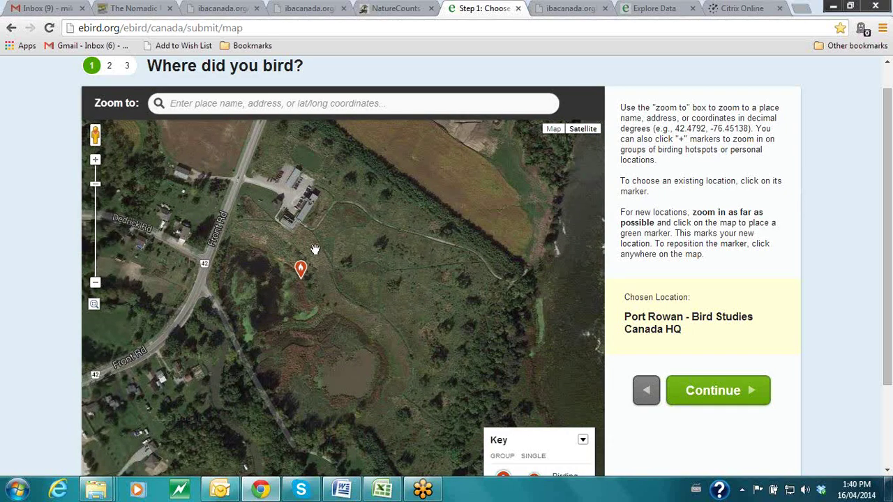
pyautogui.scroll(1, 281, 180)
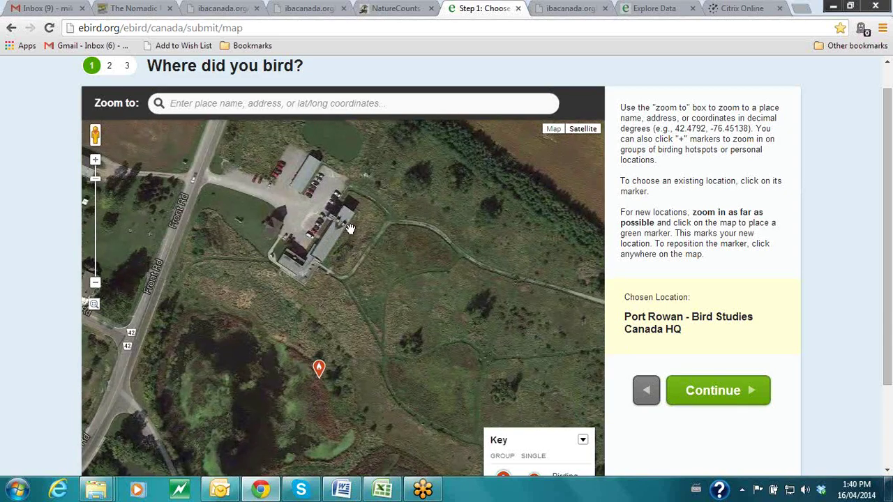
pyautogui.moveTo(383, 349); pyautogui.dragTo(356, 329)
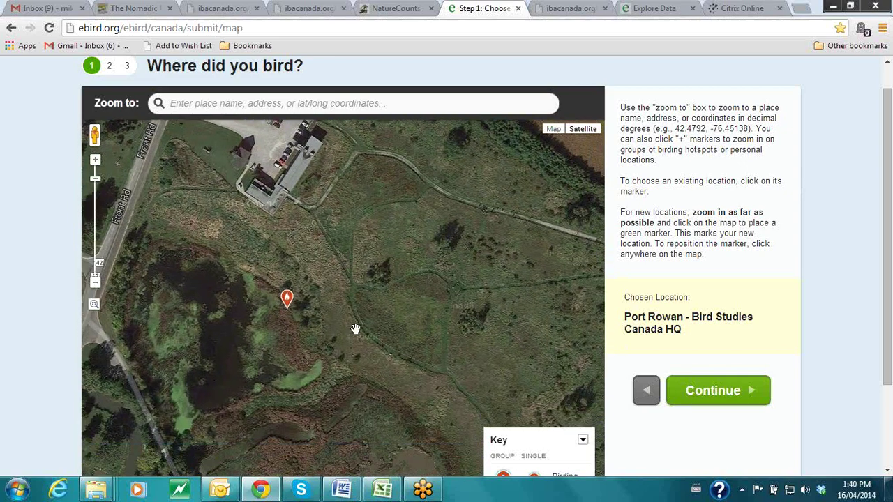
pyautogui.scroll(-1, 374, 333)
pyautogui.scroll(-1, 436, 305)
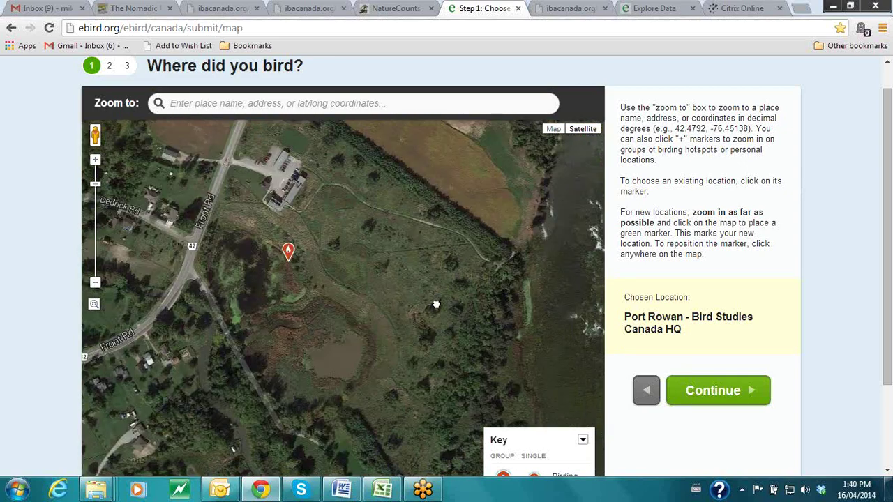
# - Continue with the Bird Studies Canada HQ hotspot and set the observation date to April 16, 2014
pyautogui.moveTo(436, 305); pyautogui.dragTo(413, 277)
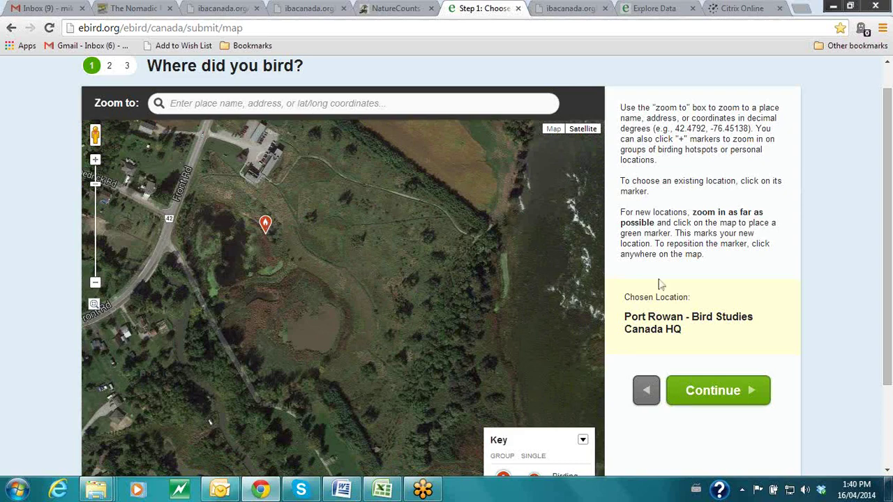
pyautogui.click(731, 395)
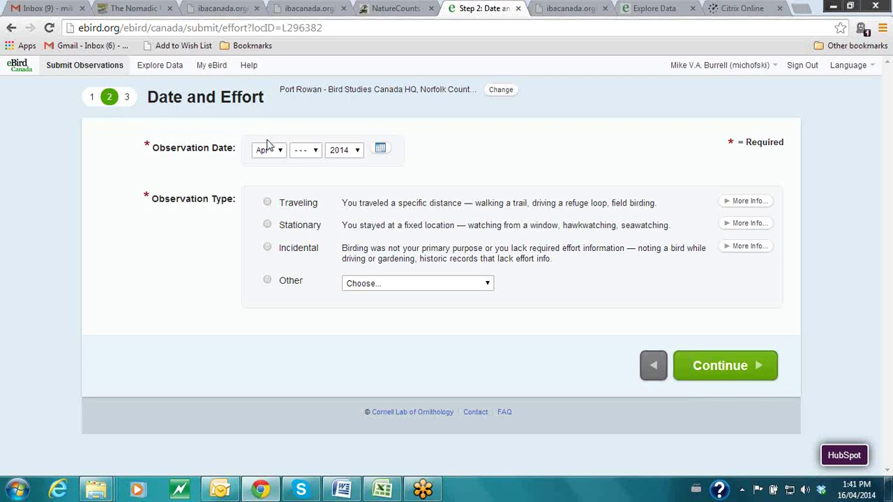
pyautogui.click(380, 154)
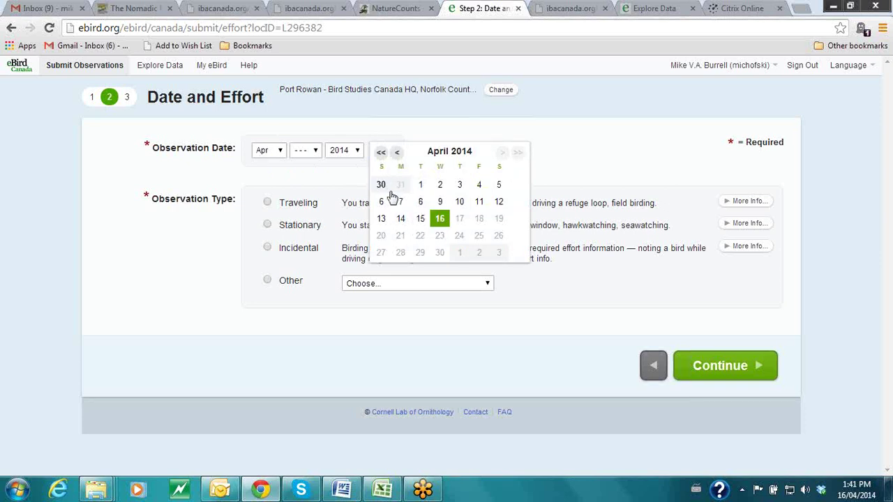
pyautogui.click(440, 220)
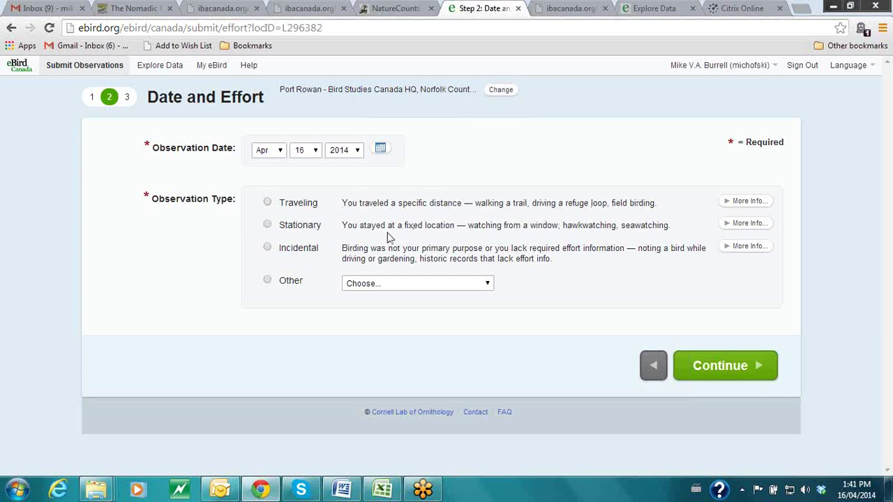
# - Try the Traveling, Incidental and Stationary observation types in turn to compare the effort fields each one asks for
pyautogui.click(267, 203)
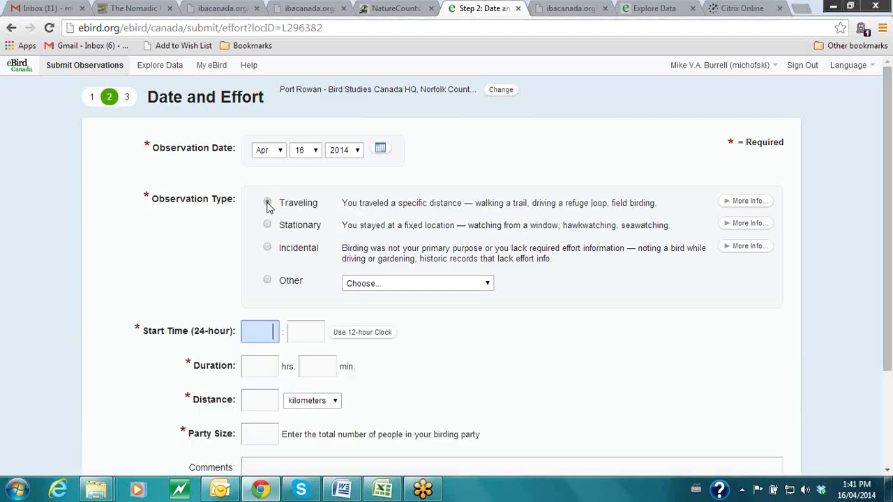
pyautogui.scroll(-1, 752, 321)
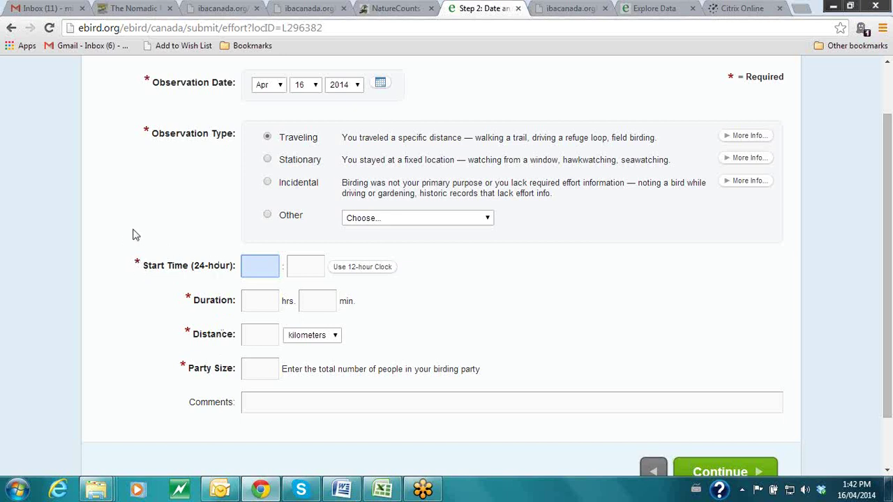
pyautogui.click(268, 183)
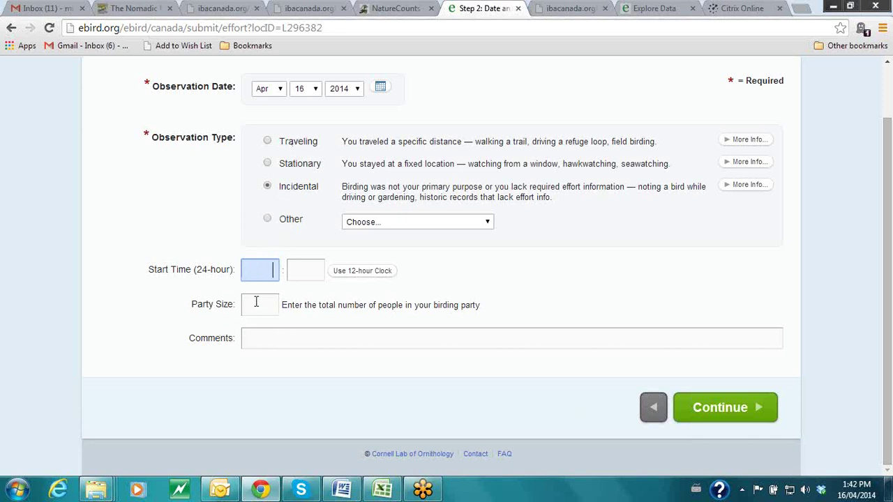
pyautogui.click(268, 165)
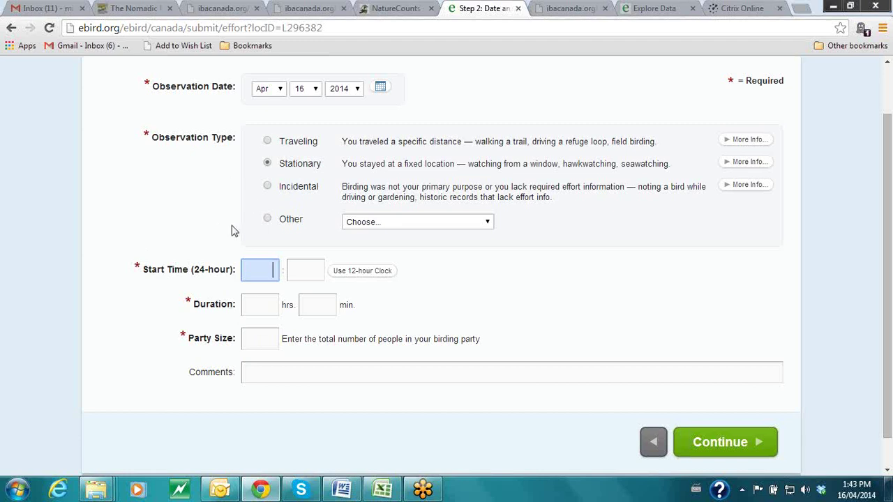
# - Try Rusty Blackbird Spring Migration Blitz under the Other observation type, clear that choice and review the available protocols
pyautogui.click(267, 221)
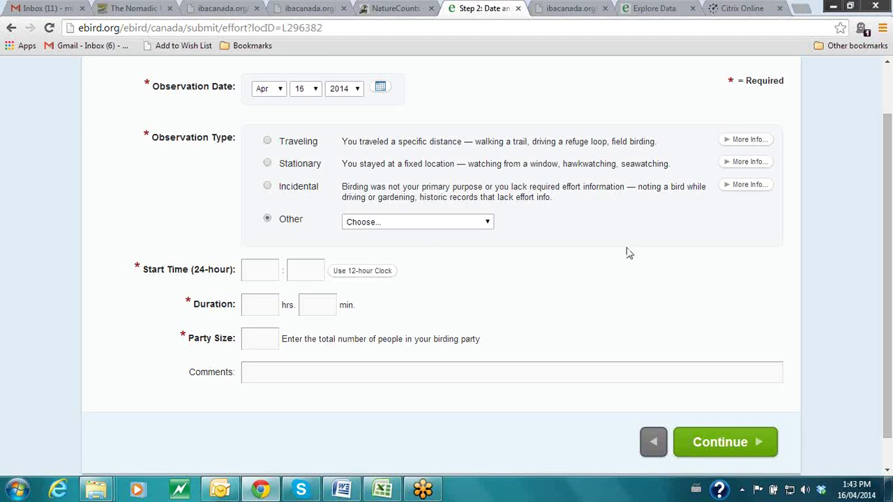
pyautogui.click(487, 224)
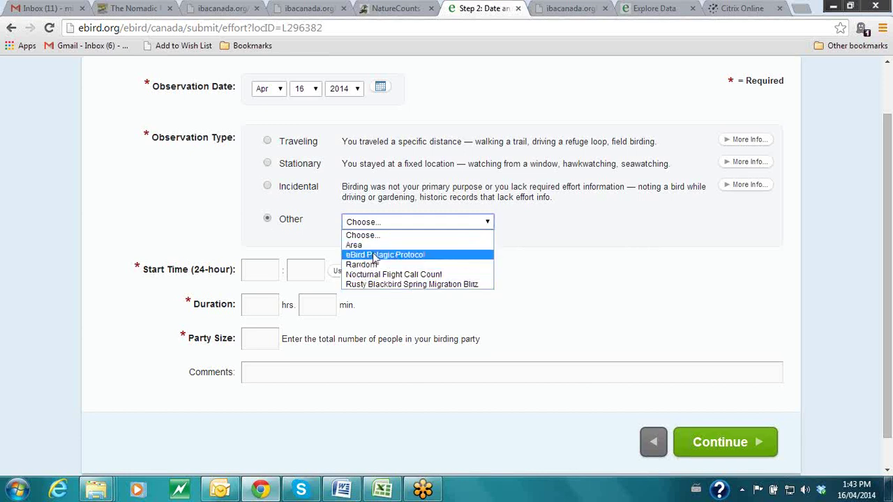
pyautogui.click(357, 285)
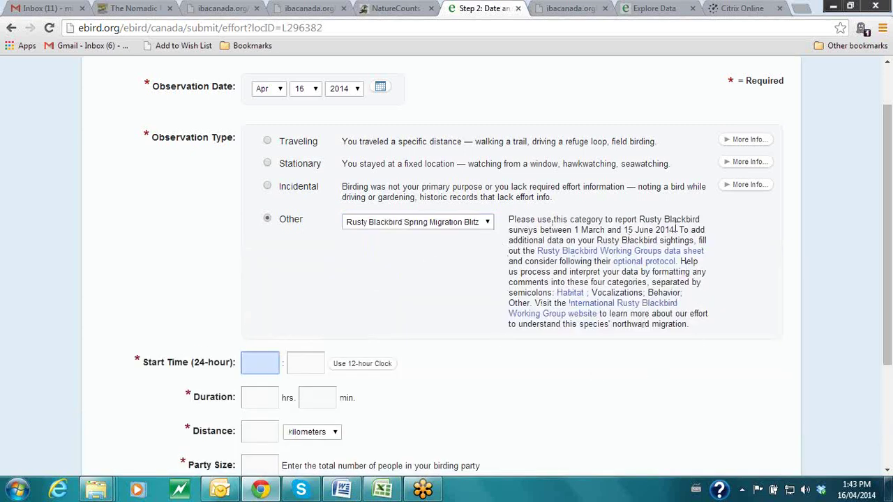
pyautogui.click(483, 224)
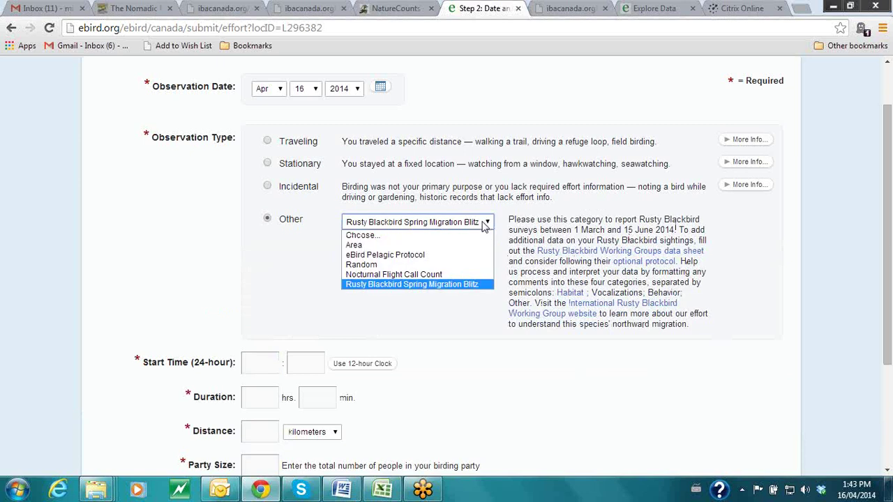
pyautogui.click(434, 237)
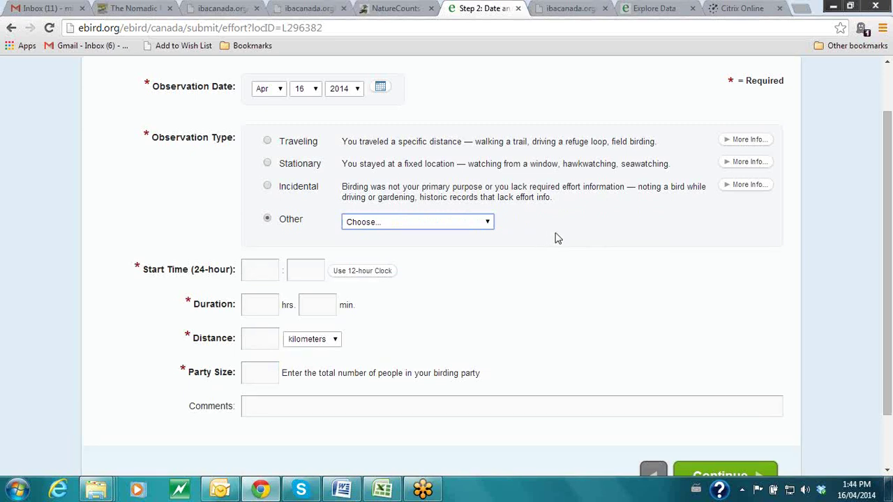
pyautogui.click(480, 223)
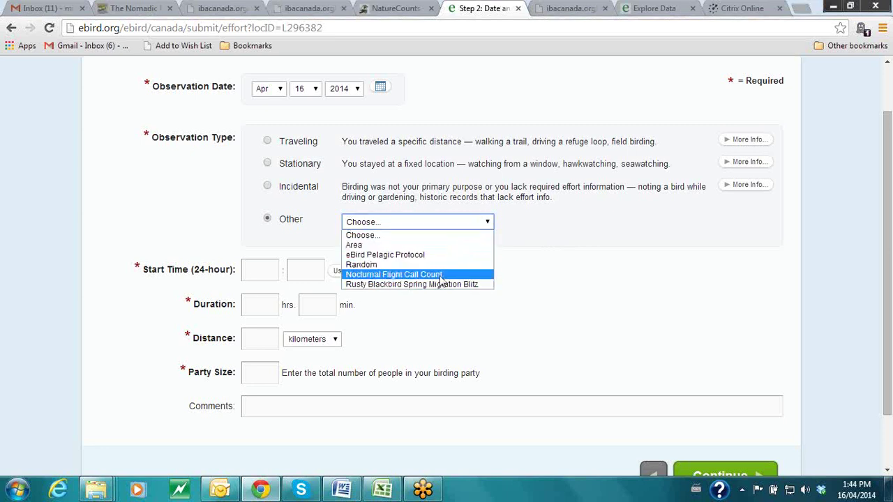
pyautogui.click(548, 254)
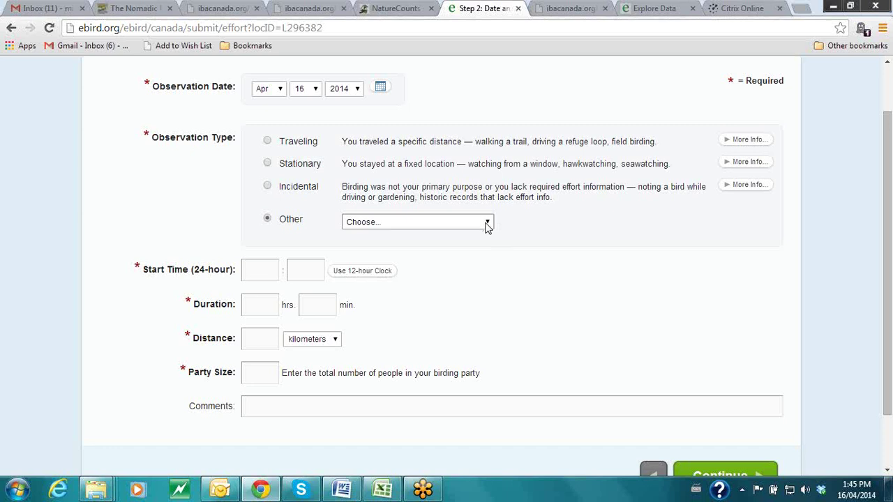
pyautogui.click(487, 224)
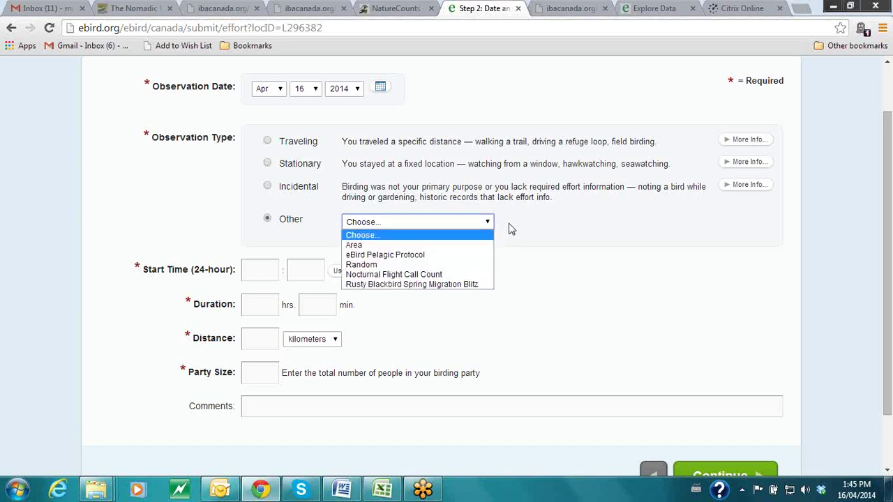
pyautogui.click(535, 230)
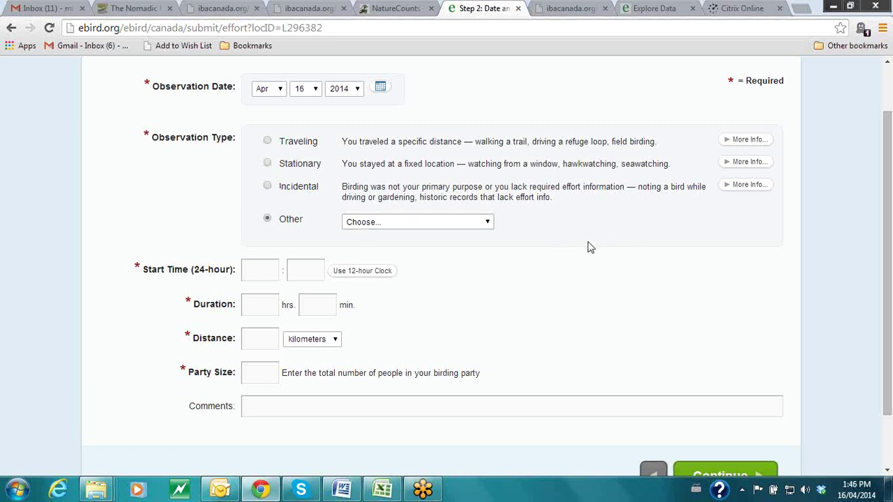
# - Set the observation type to Incidental with a start time of 8:30, trying the 12-hour clock before returning to 24-hour
pyautogui.scroll(1, 209, 216)
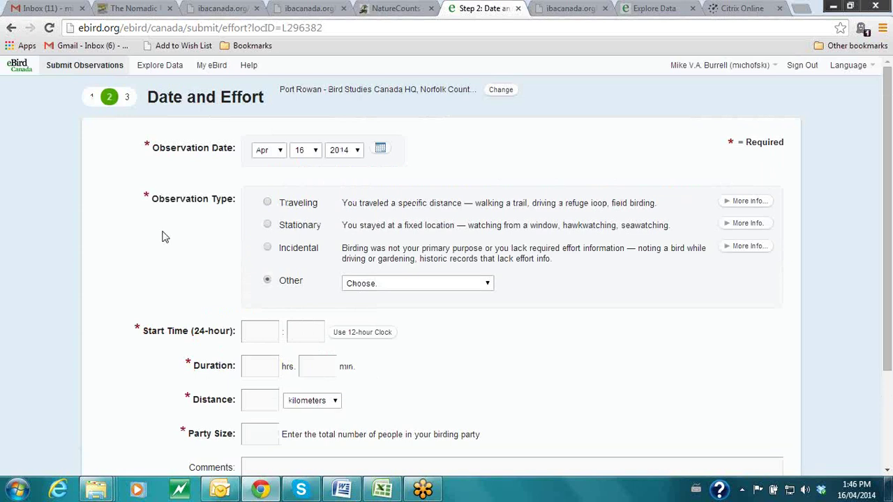
pyautogui.click(267, 249)
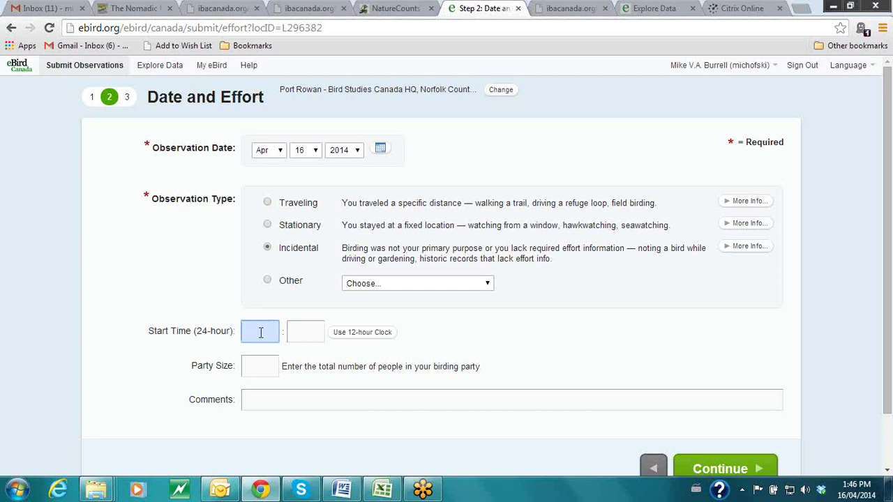
pyautogui.write('8')
pyautogui.press('Tab')
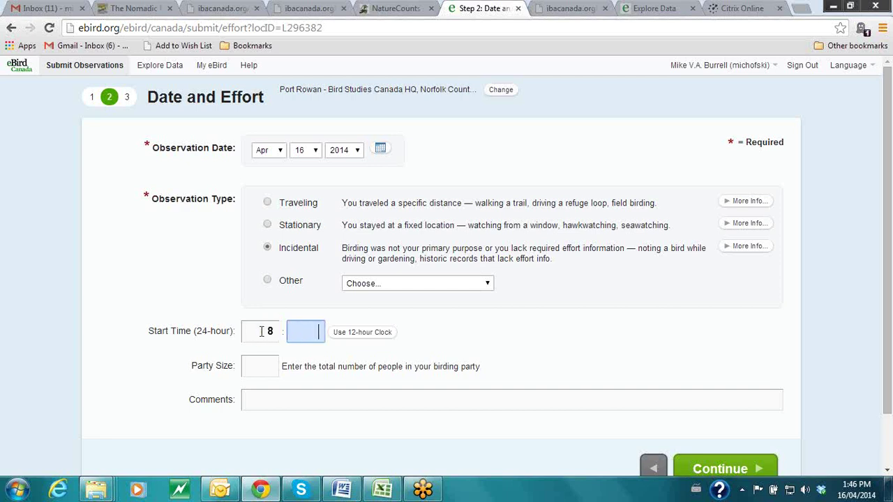
pyautogui.write('30')
pyautogui.click(367, 341)
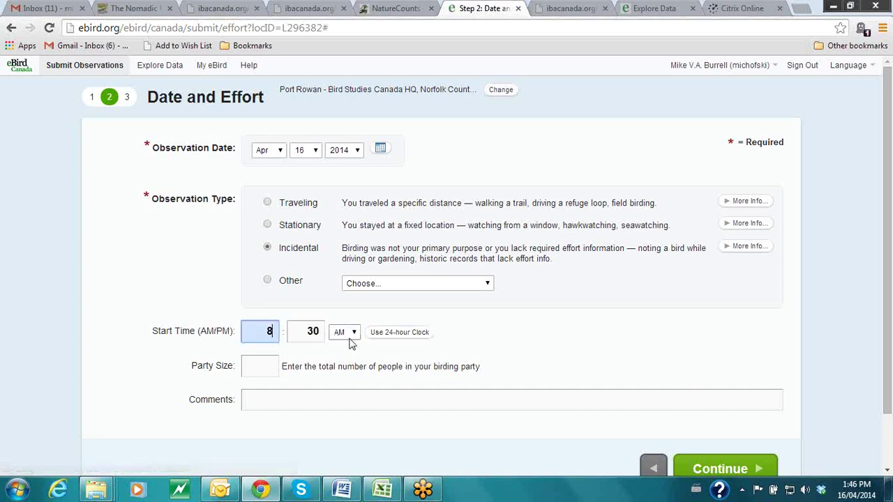
pyautogui.click(391, 336)
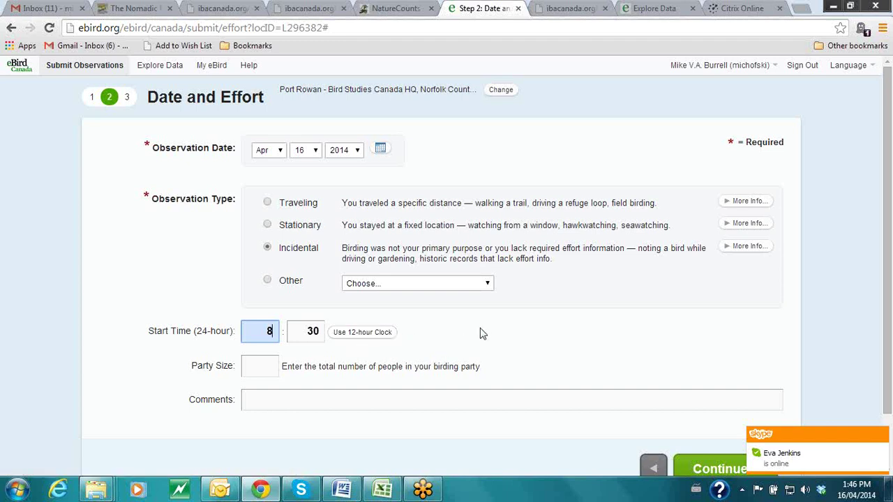
# - Set the party size to 1 for the incidental observation
pyautogui.scroll(-2, 479, 332)
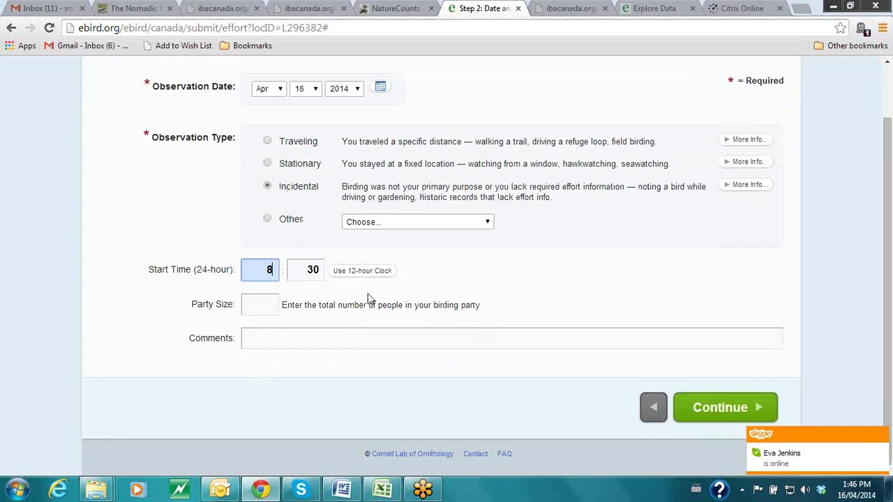
pyautogui.click(257, 308)
pyautogui.write('1')
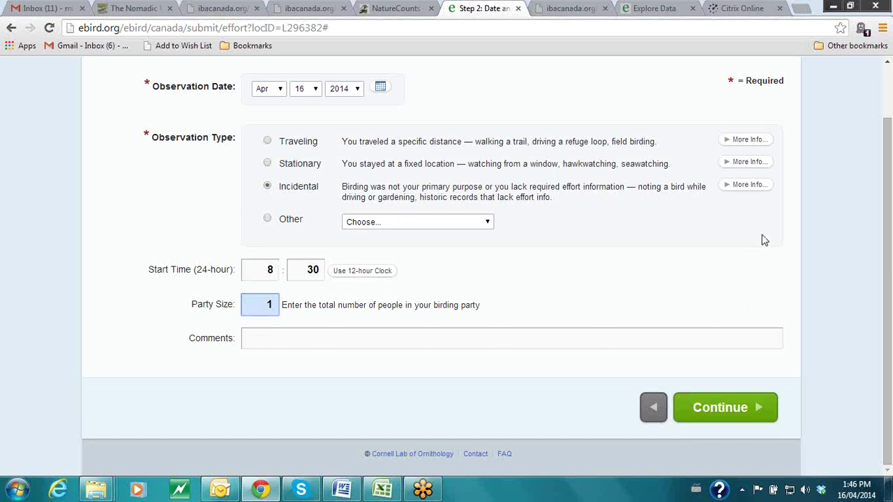
pyautogui.click(882, 195)
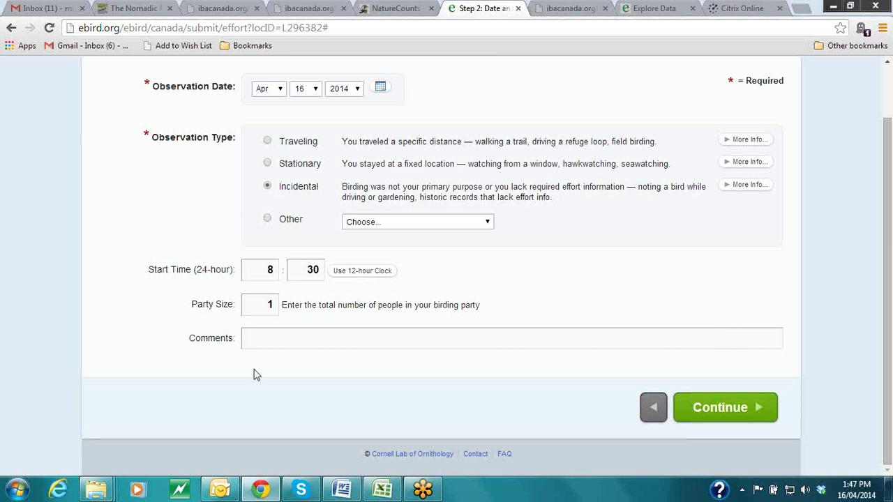
pyautogui.scroll(2, 817, 305)
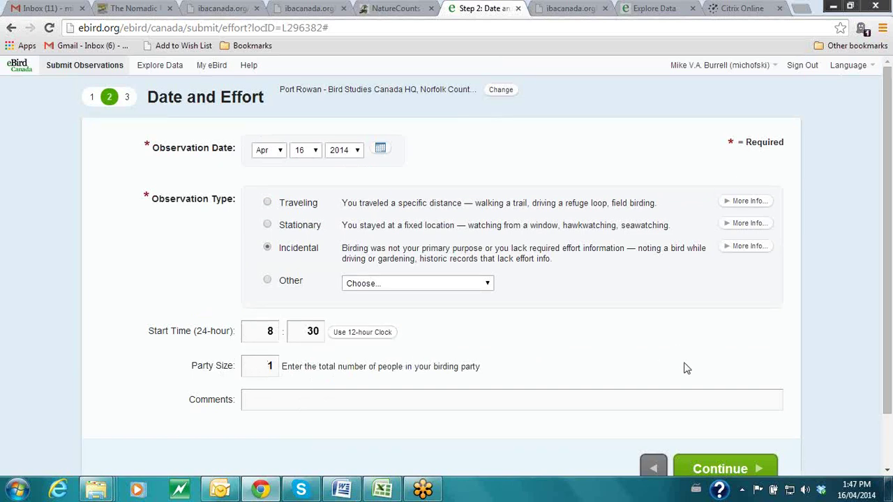
pyautogui.scroll(-1, 740, 363)
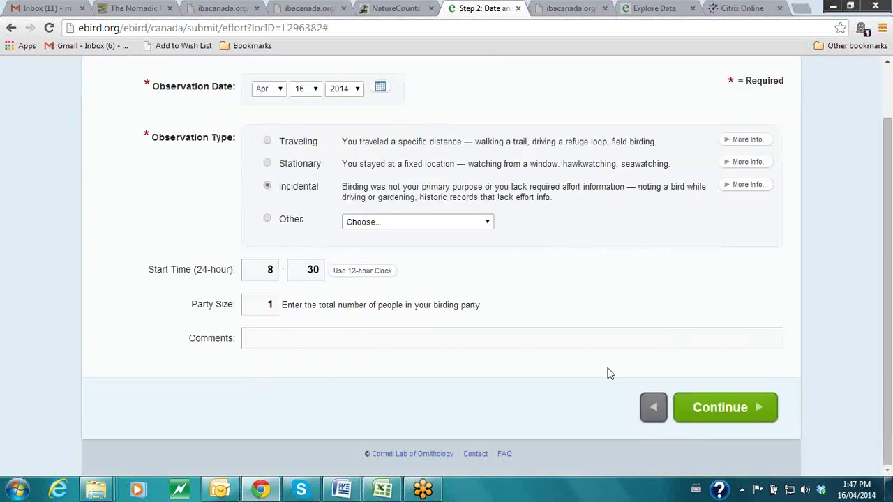
# - Add the comment "Casual observations from my desk" and continue to the species checklist
pyautogui.click(381, 339)
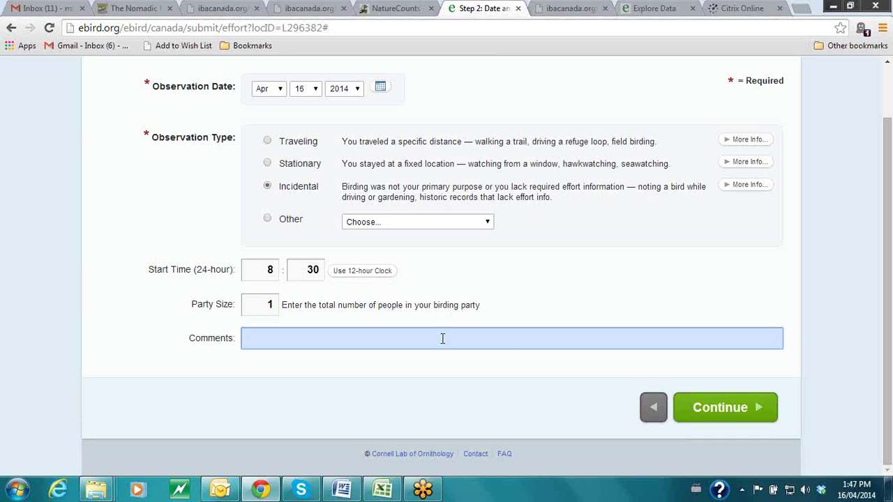
pyautogui.write('asual observations ')
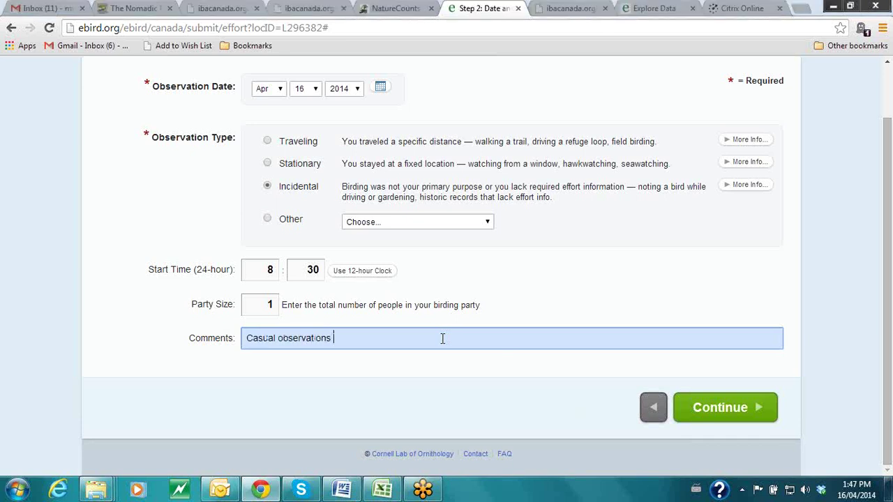
pyautogui.write('from my desk')
pyautogui.click(705, 409)
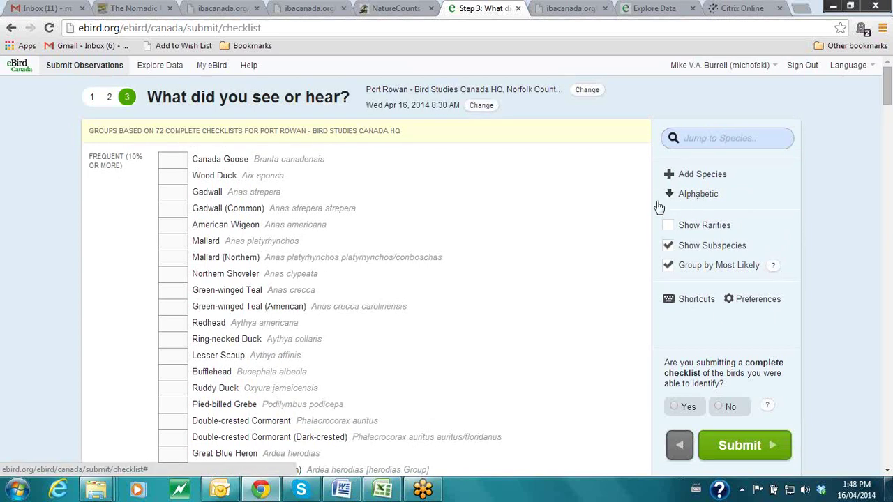
# - Sort the species checklist alphabetically without subspecies, and try it ungrouped before restoring grouping by most likely
pyautogui.click(685, 201)
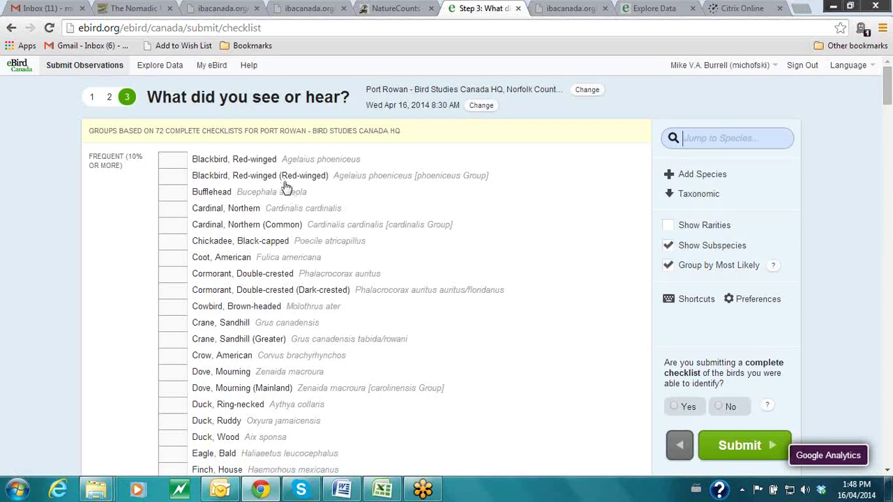
pyautogui.click(669, 247)
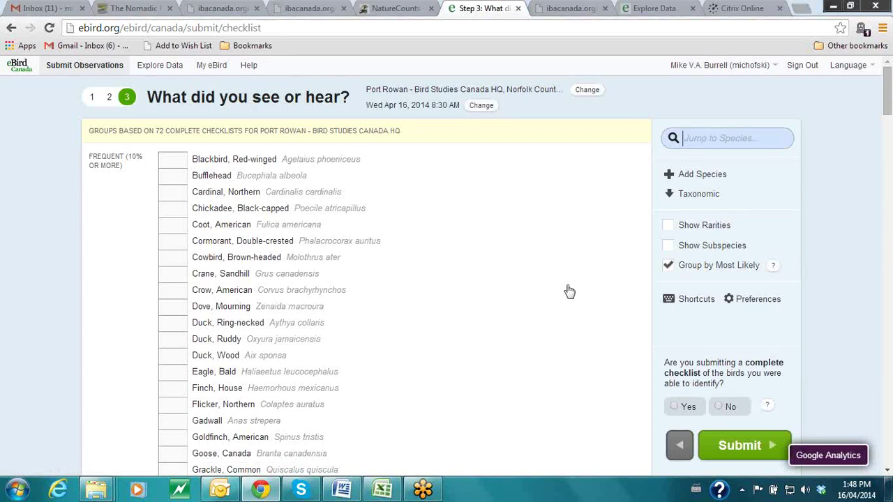
pyautogui.click(668, 267)
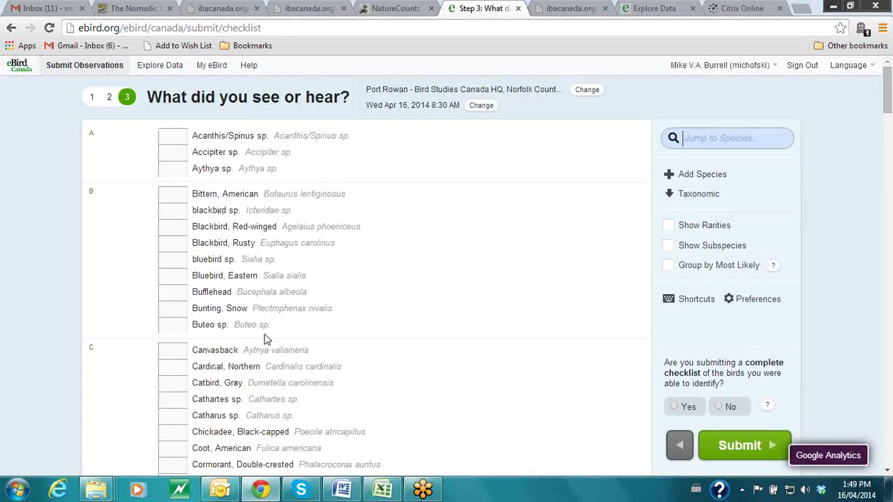
pyautogui.click(669, 265)
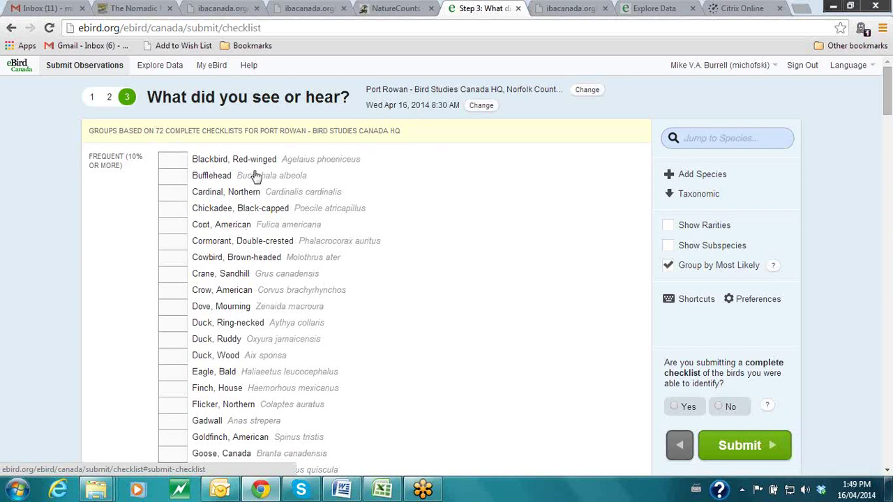
pyautogui.scroll(-1, 262, 218)
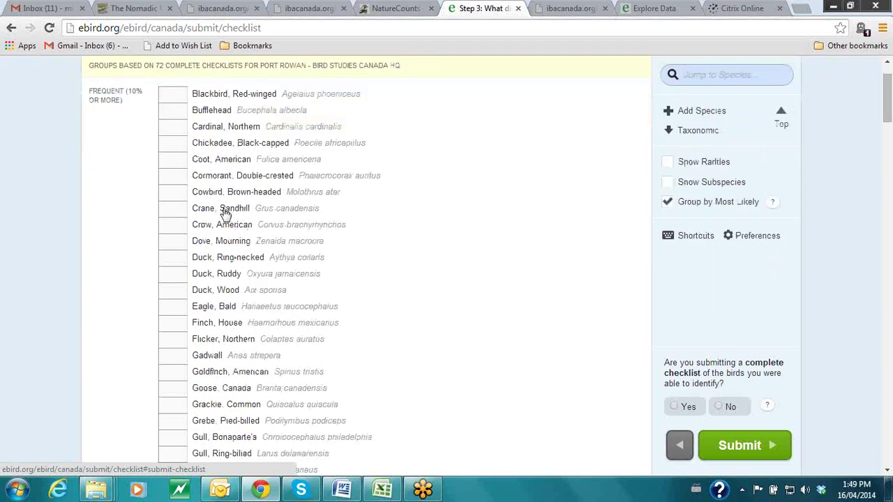
# - Look through the frequent, infrequent and not-reported species groups of the Port Rowan checklist
pyautogui.scroll(-9, 224, 212)
pyautogui.scroll(-3, 224, 212)
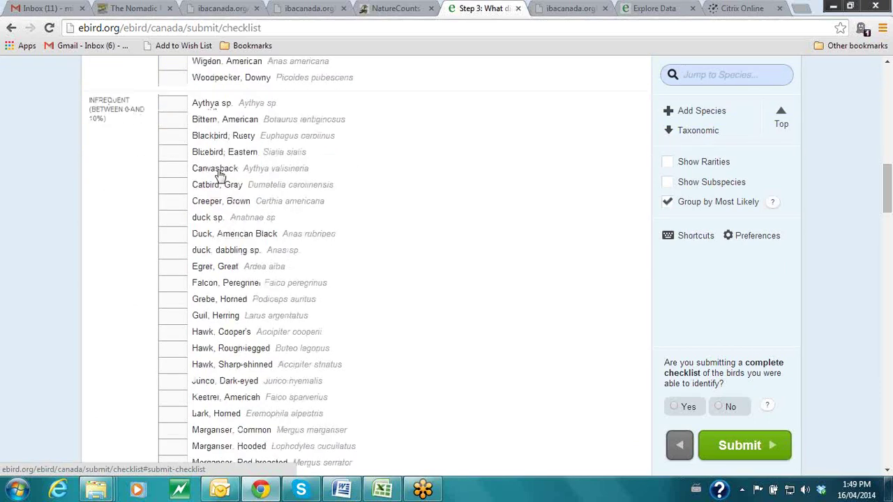
pyautogui.scroll(-9, 219, 175)
pyautogui.scroll(-5, 221, 185)
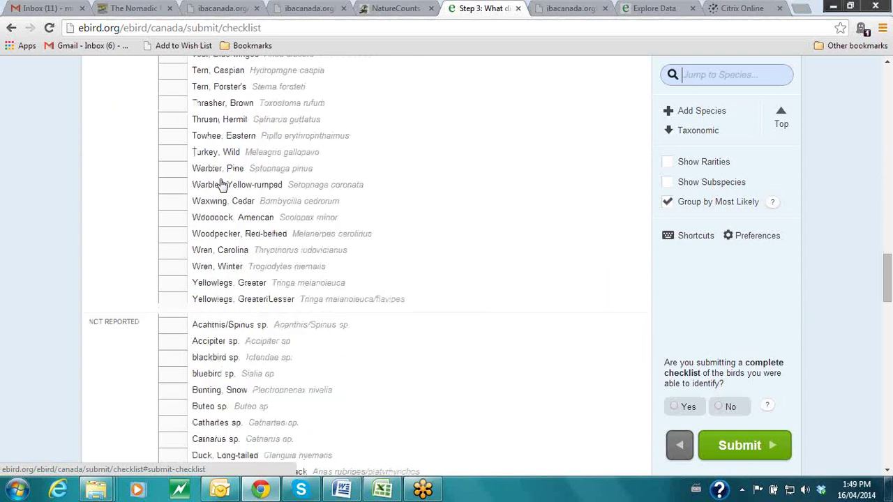
pyautogui.scroll(-1, 219, 324)
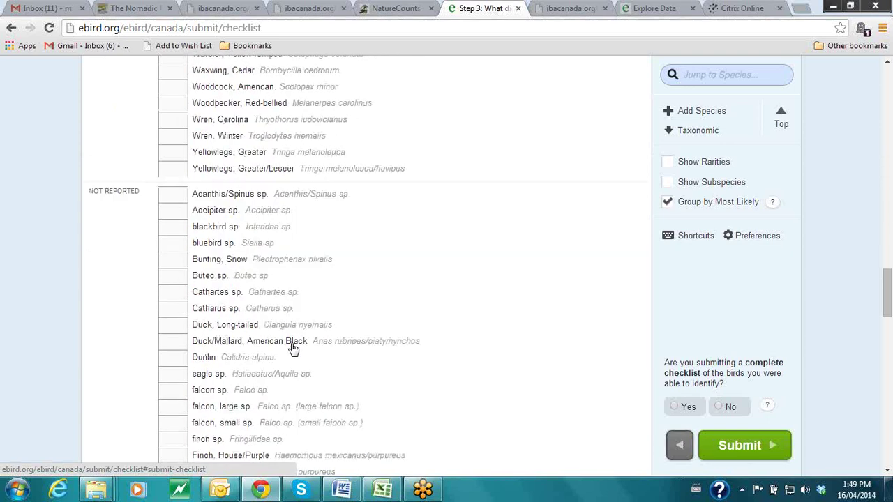
pyautogui.scroll(-1, 305, 383)
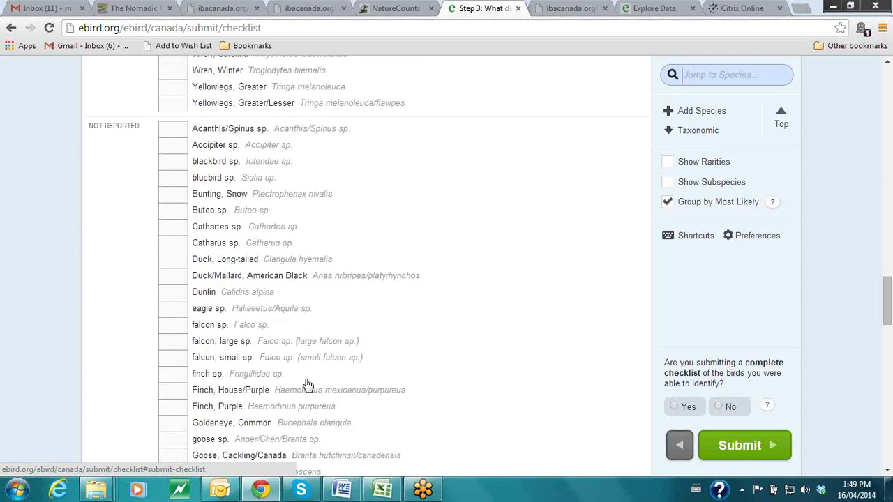
pyautogui.scroll(20, 305, 383)
pyautogui.scroll(7, 309, 385)
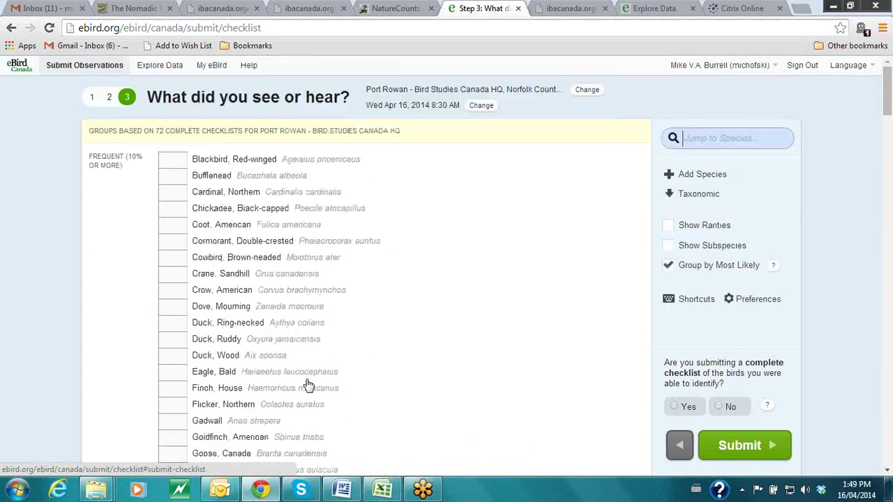
# - Record 20 for Red-winged Blackbird and an x for American Crow in the frequent species group
pyautogui.click(168, 160)
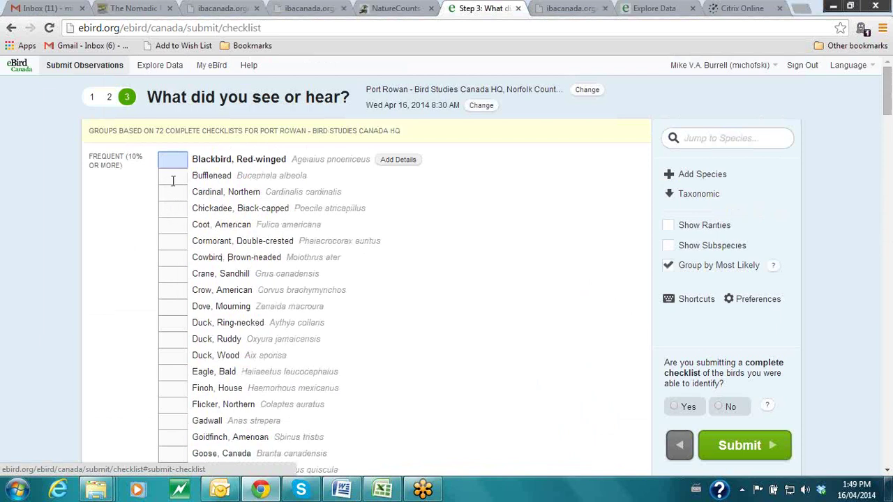
pyautogui.click(168, 176)
pyautogui.click(168, 208)
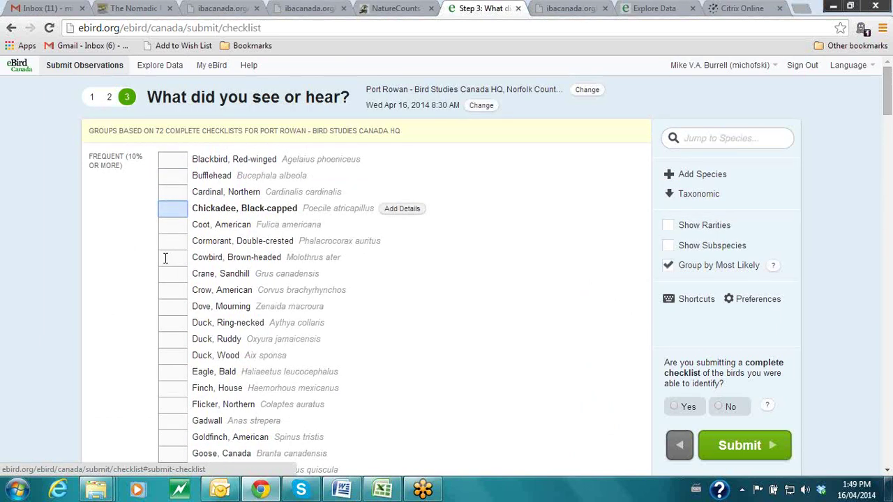
pyautogui.click(164, 161)
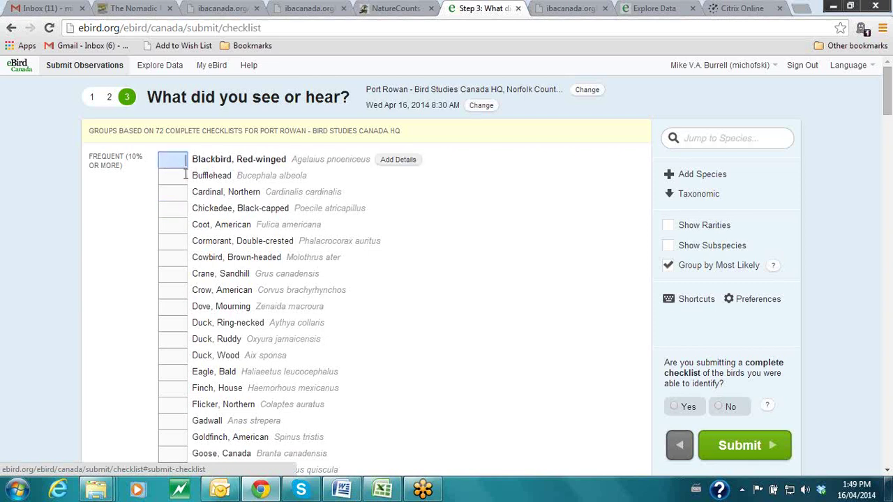
pyautogui.write('20')
pyautogui.click(175, 291)
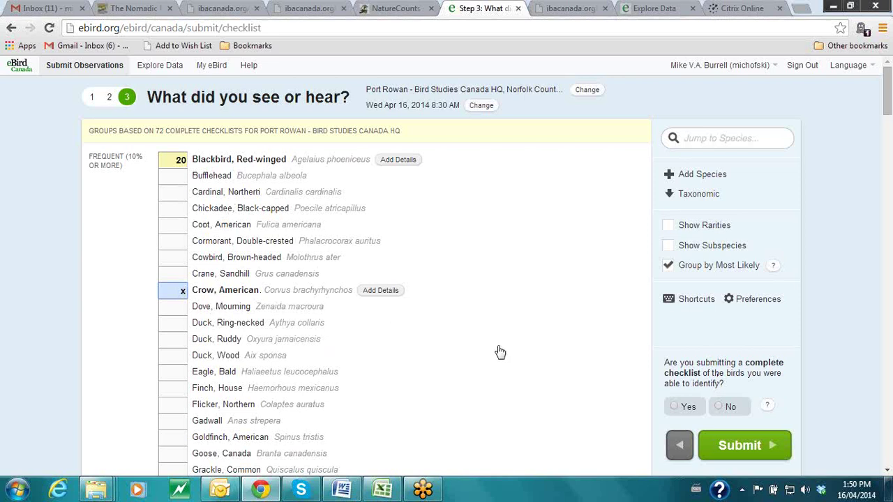
# - Mark the checklist as not complete, submit it and look over the submitted summary
pyautogui.click(730, 412)
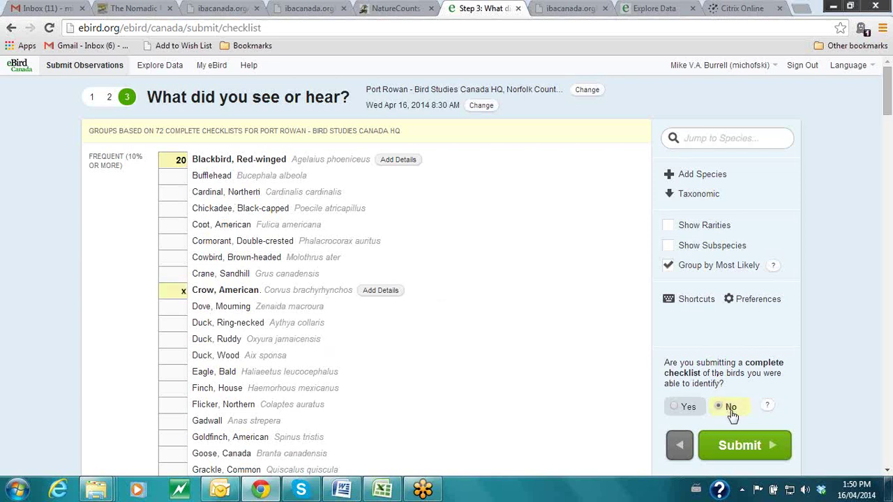
pyautogui.click(740, 455)
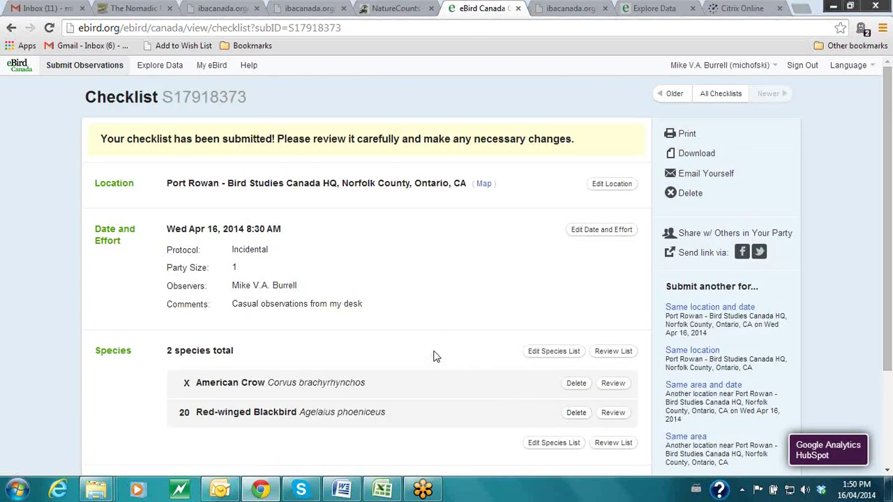
pyautogui.scroll(-1, 480, 230)
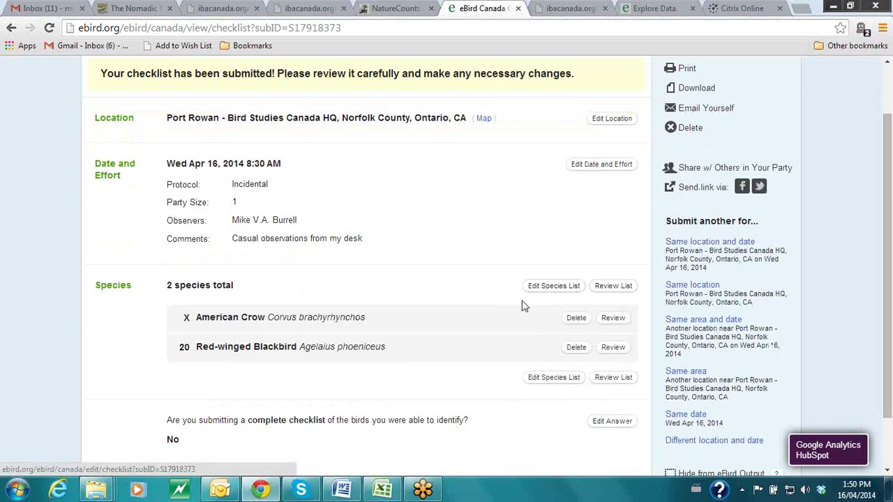
pyautogui.scroll(1, 494, 279)
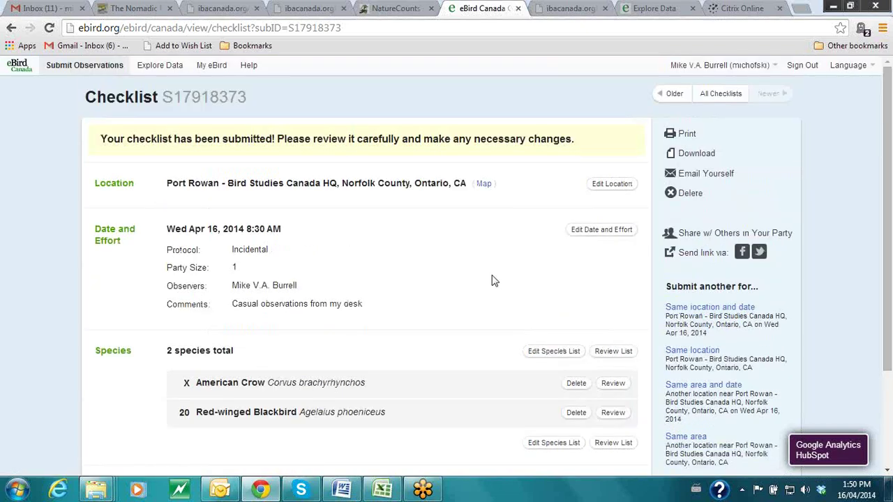
# - Edit the submitted checklist's species list by setting the American Crow count to 20000, and try to save it
pyautogui.click(545, 357)
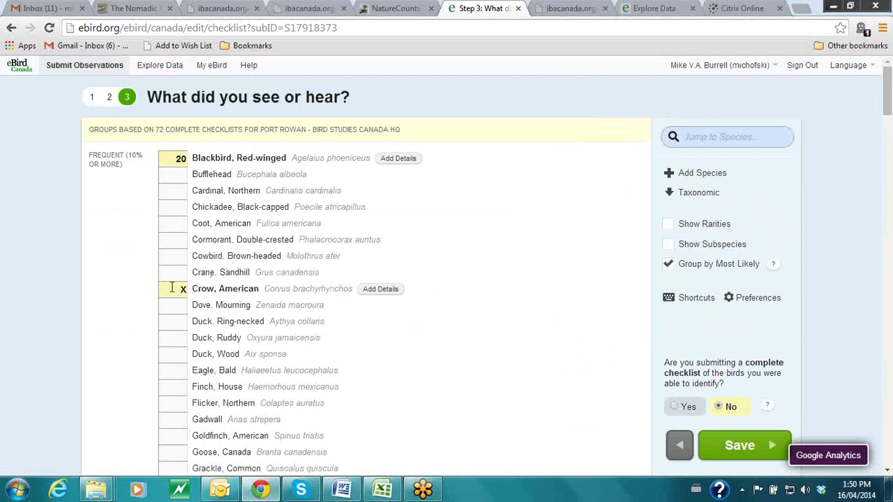
pyautogui.click(171, 287)
pyautogui.write('2')
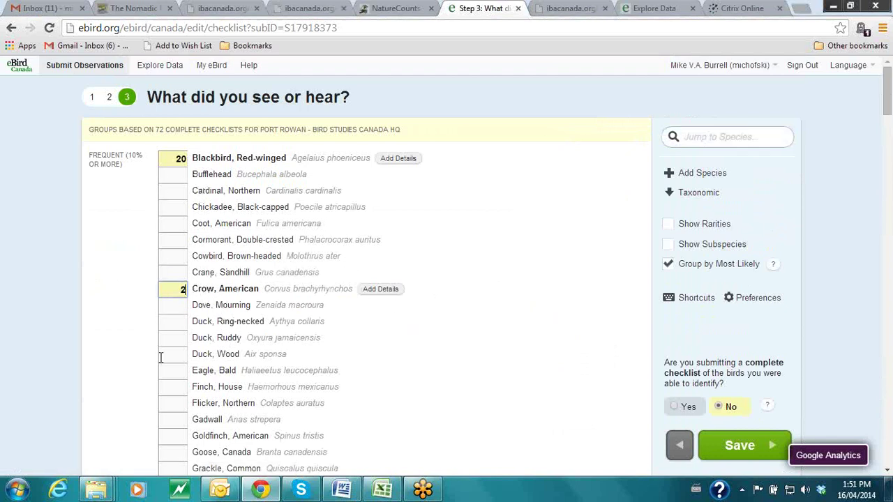
pyautogui.scroll(-1, 217, 318)
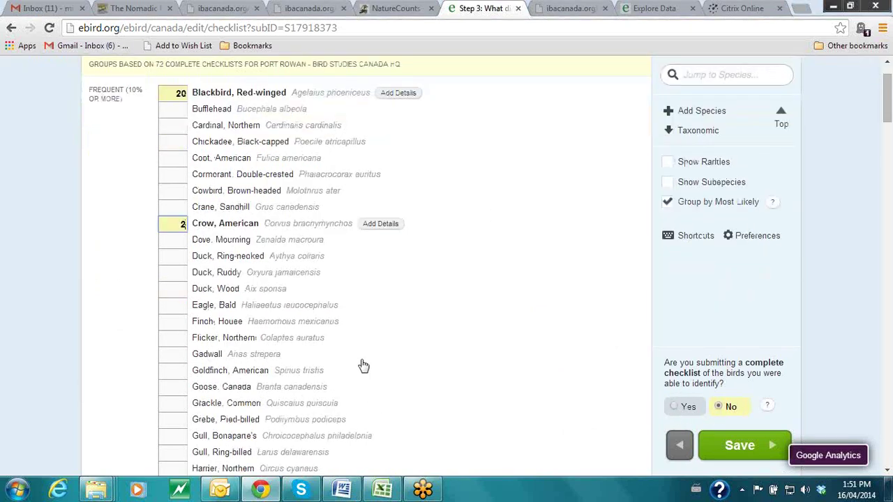
pyautogui.scroll(1, 187, 314)
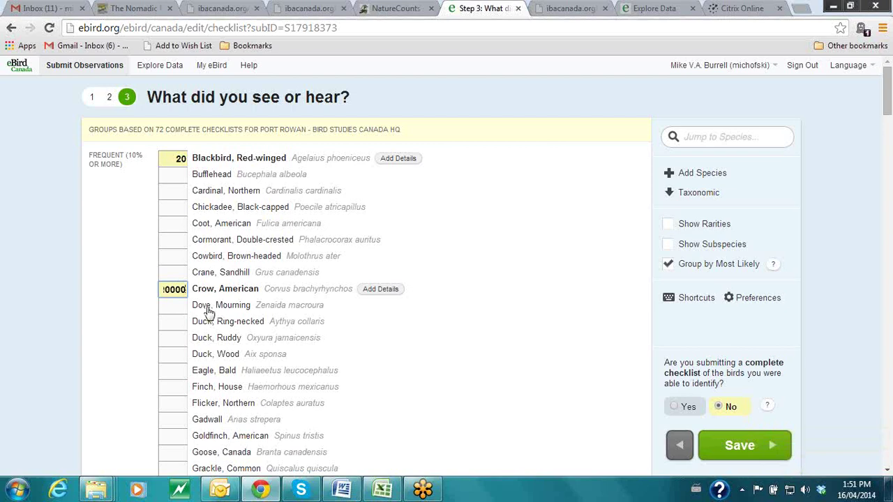
pyautogui.click(741, 446)
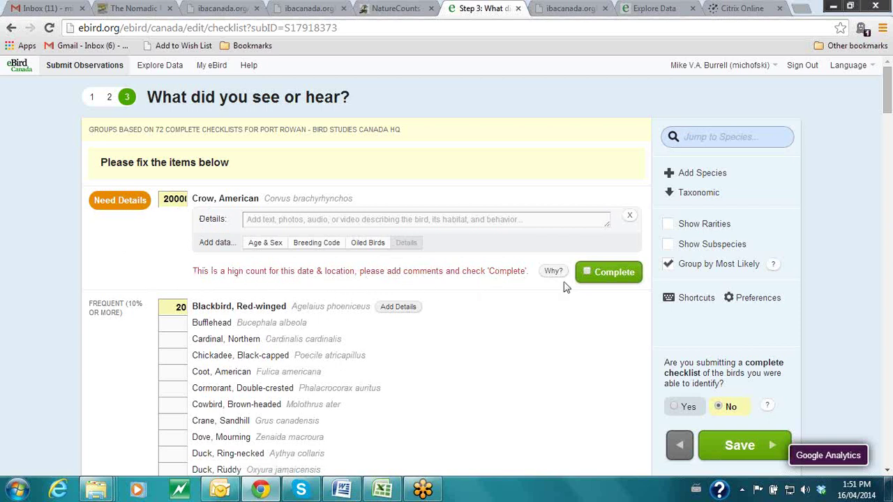
# - Check the flagged American Crow entry's count and details field, and correct the count to 20
pyautogui.click(285, 224)
pyautogui.click(180, 201)
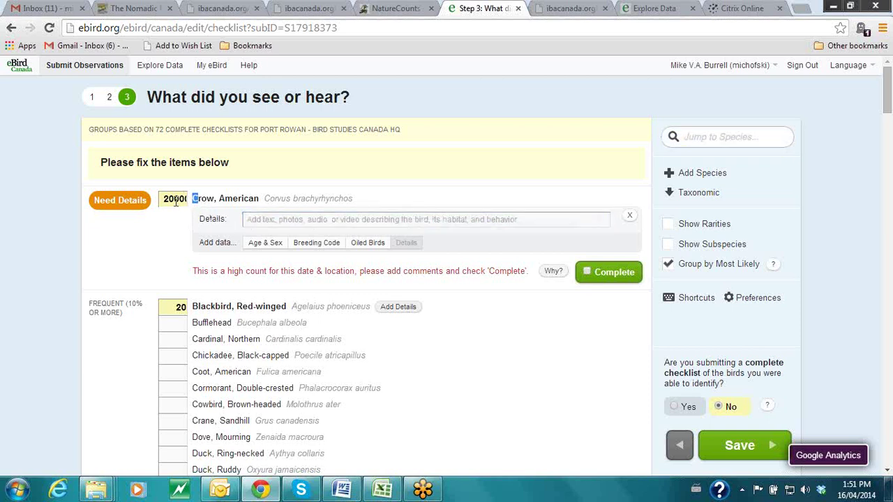
pyautogui.moveTo(199, 201); pyautogui.dragTo(166, 199)
pyautogui.write('20000')
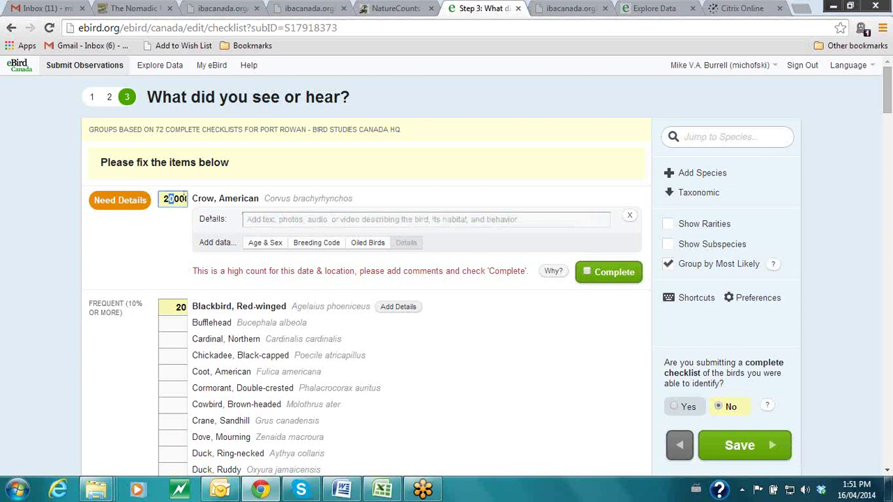
pyautogui.click(290, 220)
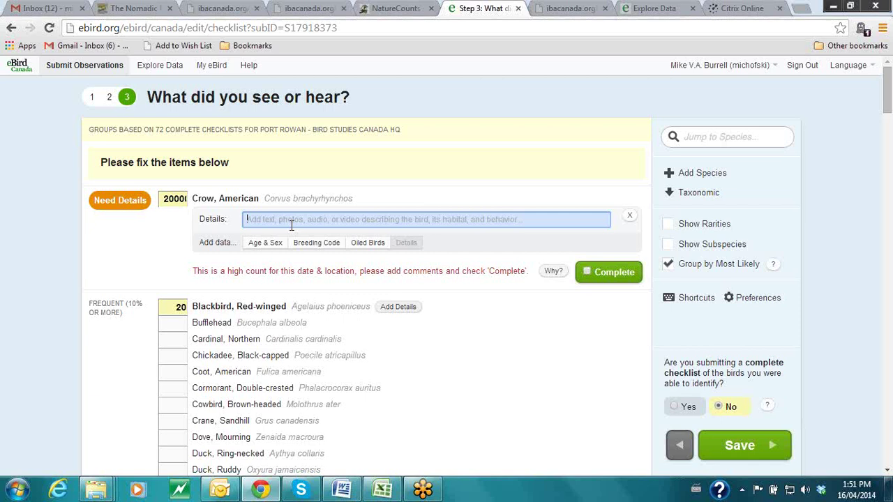
pyautogui.doubleClick(175, 199)
pyautogui.write('20')
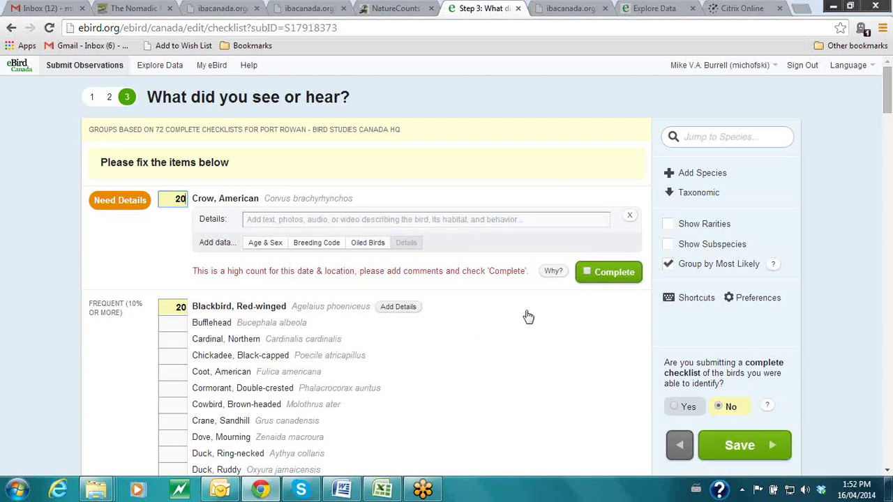
# - Include rarities in the species list and go to the infrequent species group
pyautogui.scroll(-1, 526, 314)
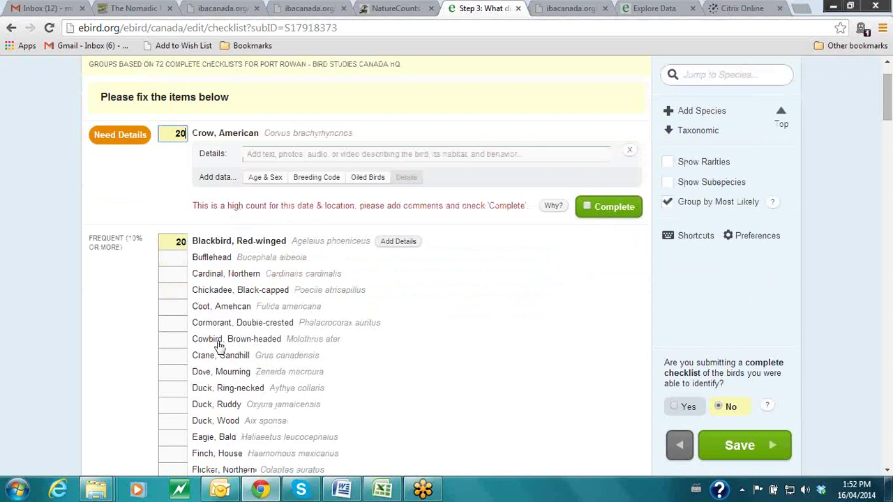
pyautogui.click(682, 164)
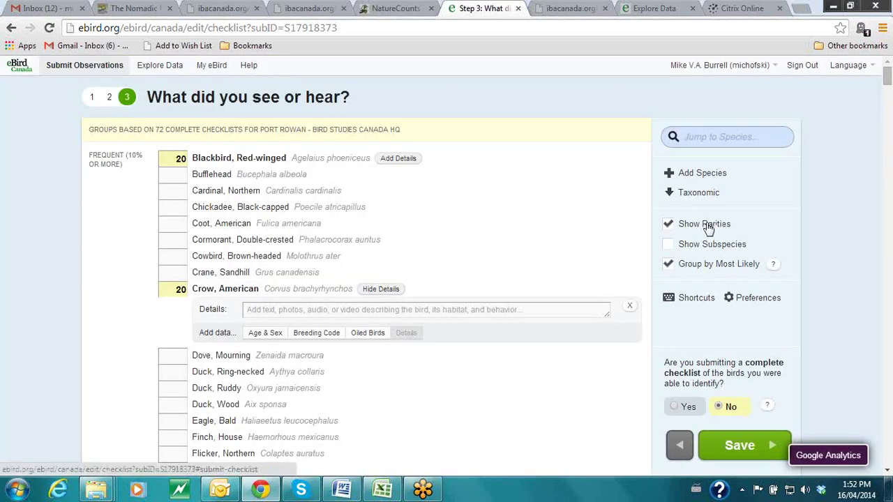
pyautogui.scroll(-8, 482, 189)
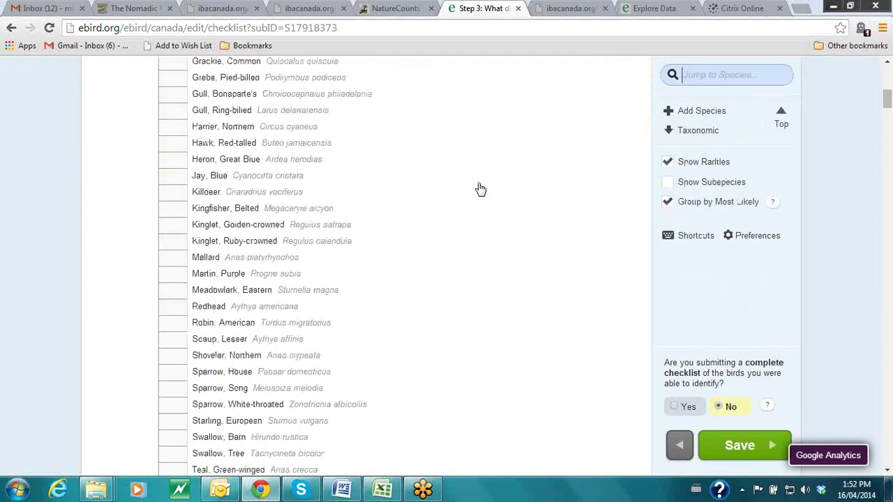
pyautogui.scroll(-3, 480, 188)
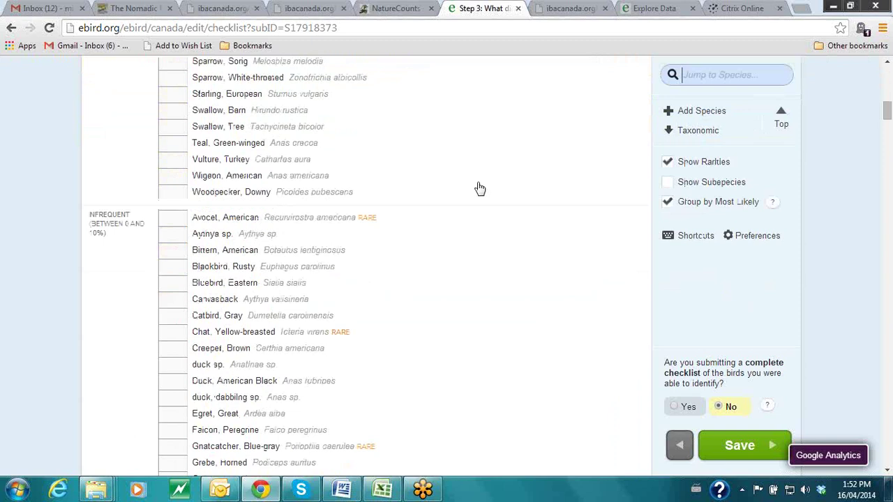
# - Try to save the checklist with 1 American Avocet, and clear that count from the flagged entry
pyautogui.click(169, 217)
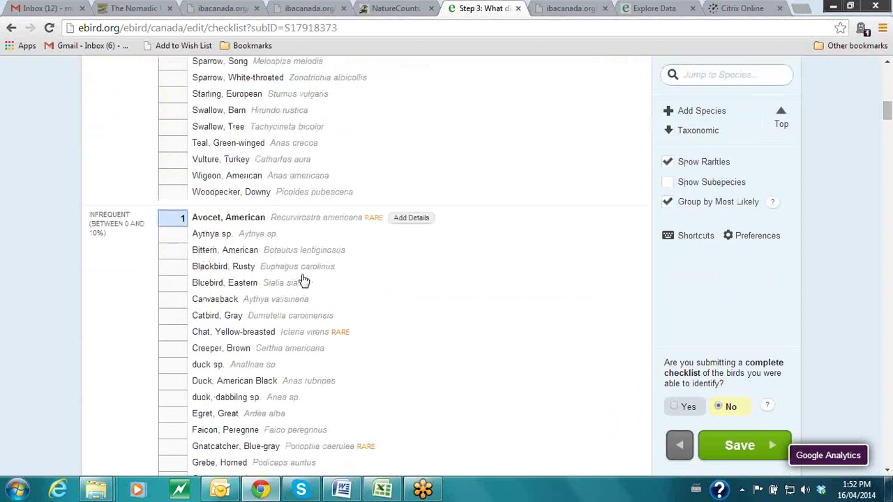
pyautogui.click(769, 446)
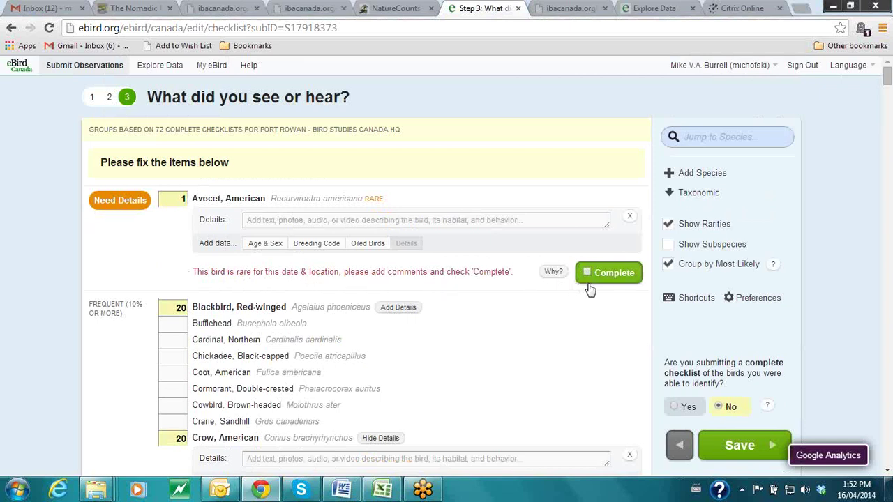
pyautogui.click(323, 221)
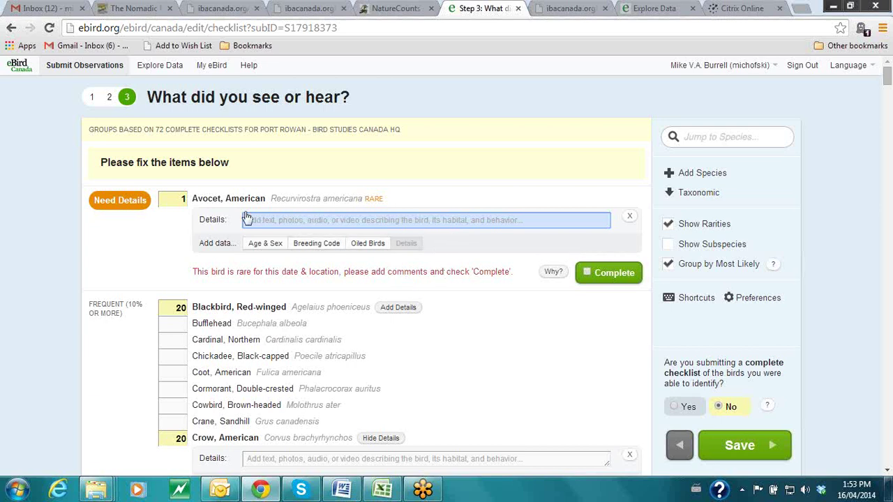
pyautogui.click(176, 199)
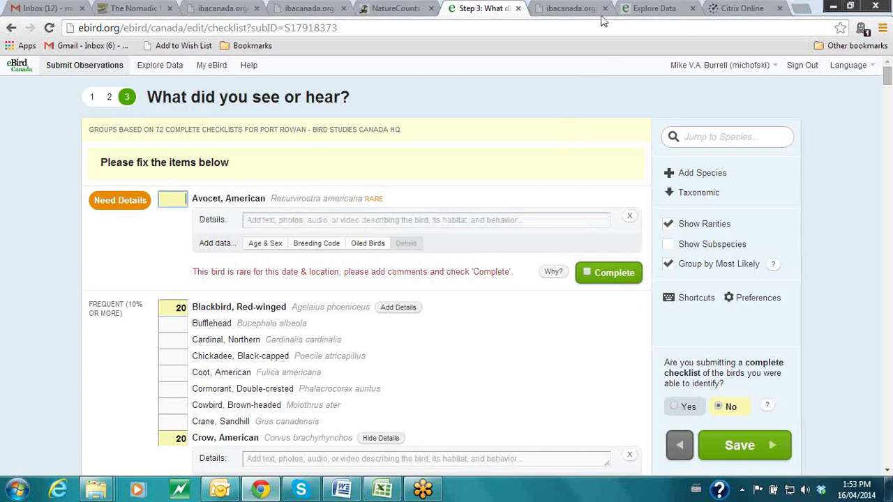
# - Load ebird.org/admin/review.htm in place of the NatureCounts page and browse the regional filters list
pyautogui.click(368, 8)
pyautogui.click(365, 28)
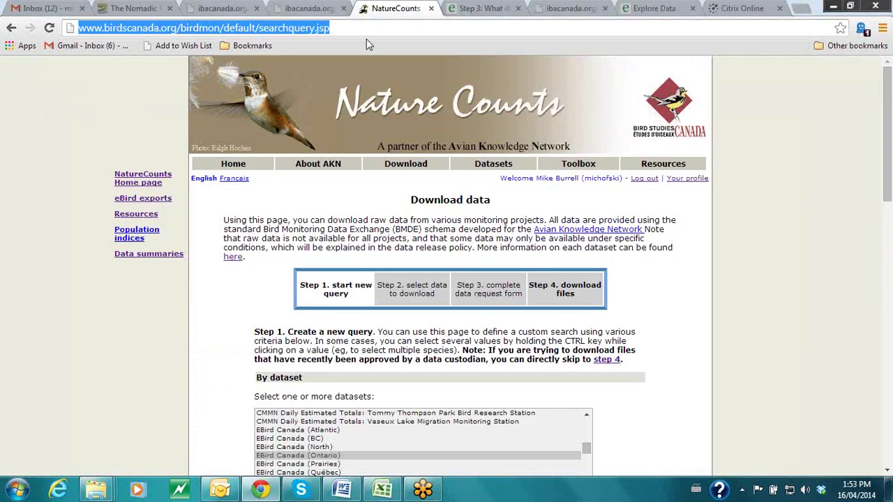
pyautogui.write('ebird.org/')
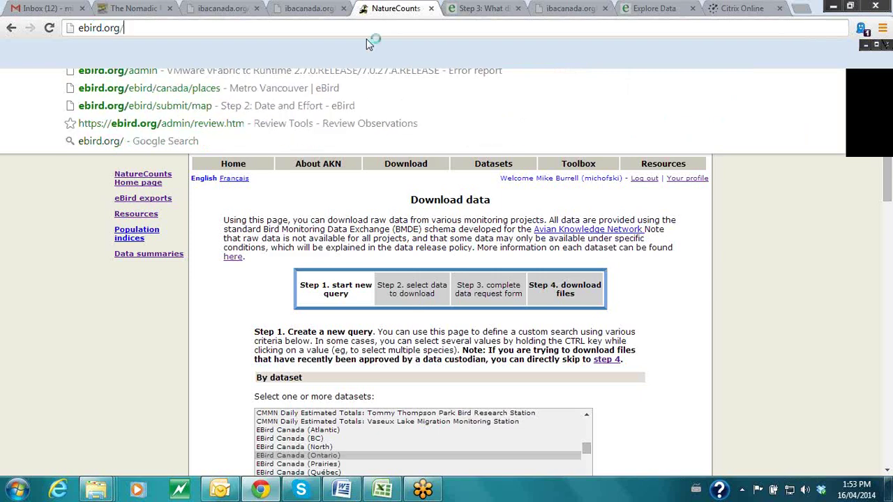
pyautogui.press('Return')
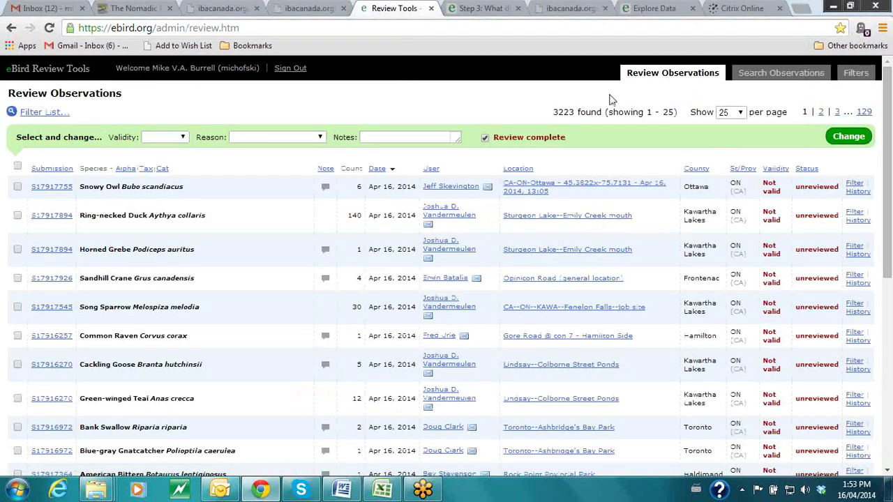
pyautogui.click(854, 74)
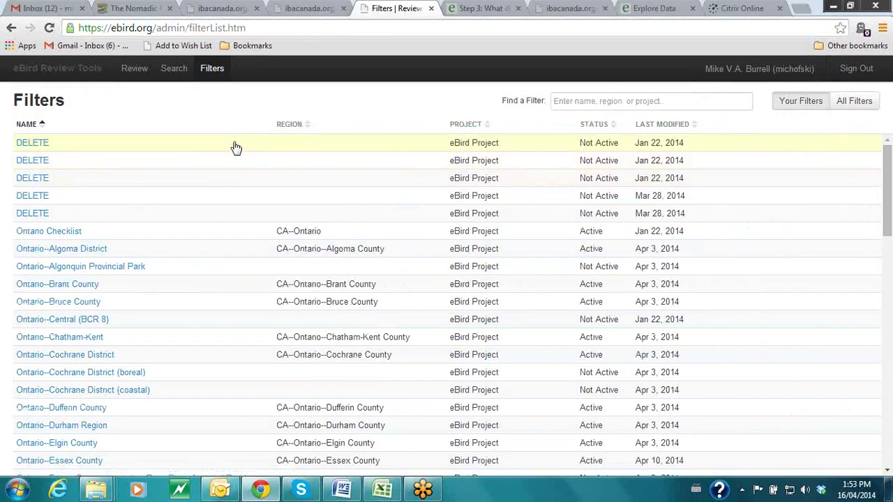
pyautogui.scroll(-1, 189, 173)
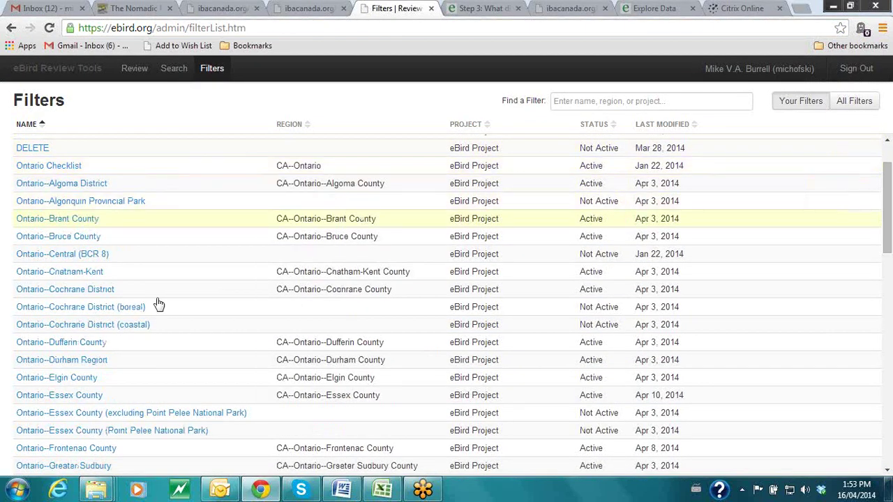
# - Open the Ontario--Norfolk County filter from the regional filters list and examine its seasonal count limits for waterfowl
pyautogui.scroll(-7, 163, 301)
pyautogui.scroll(-2, 167, 293)
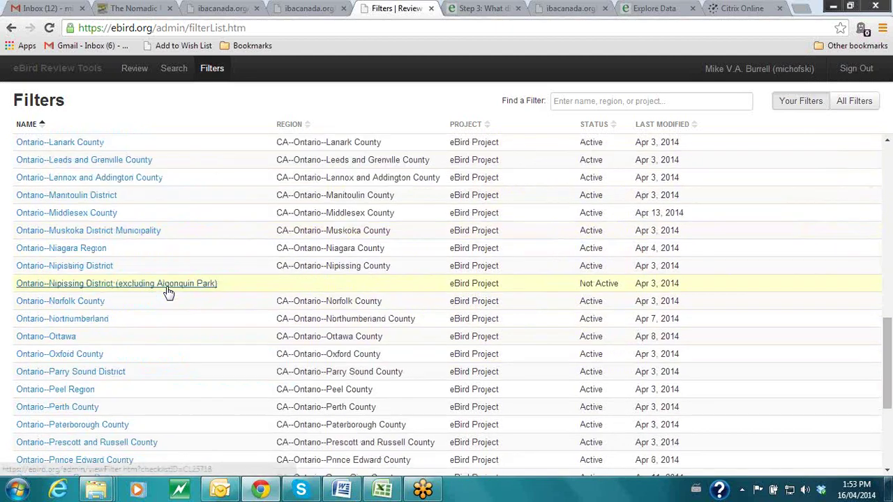
pyautogui.click(77, 302)
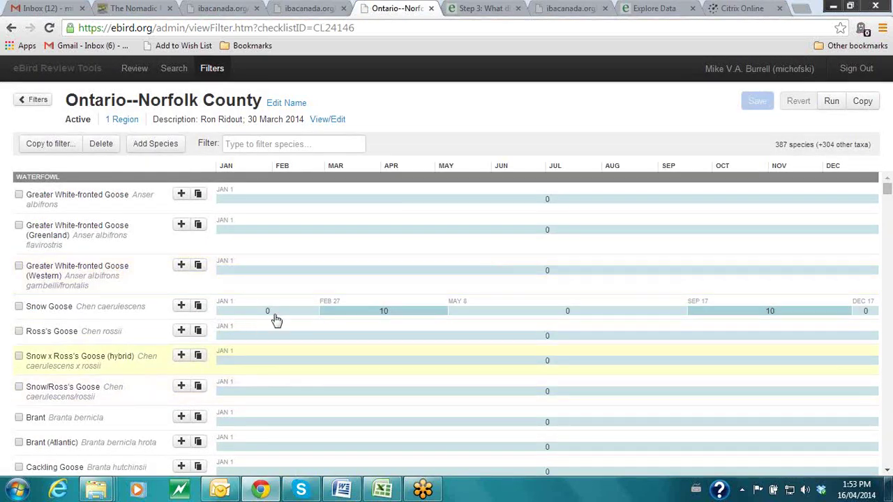
pyautogui.scroll(-1, 265, 349)
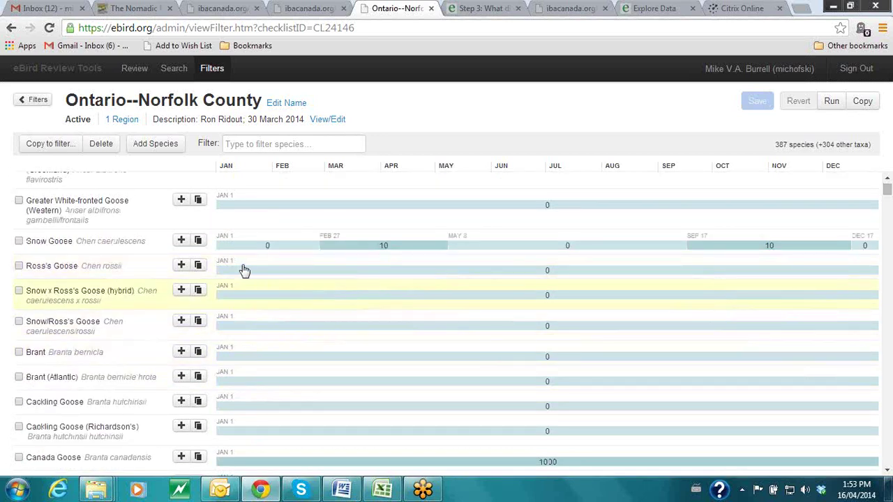
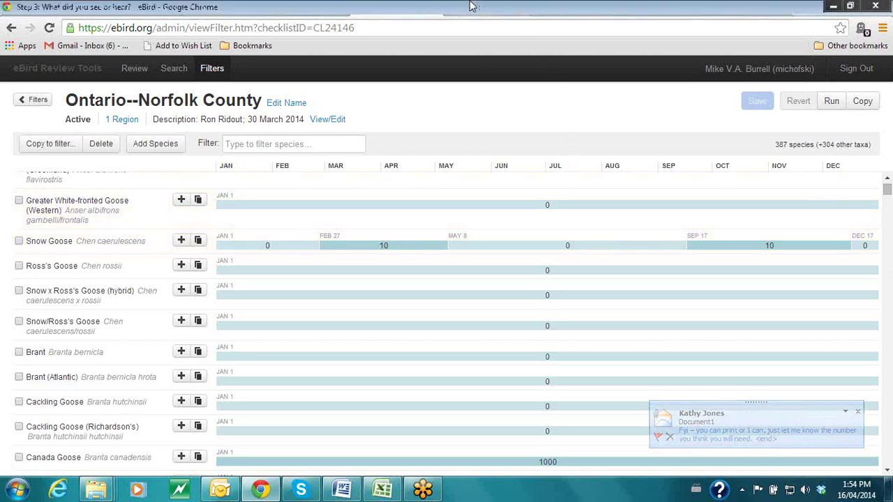
# - Return to the Port Rowan checklist and save it with the American Avocet count left blank
pyautogui.click(476, 9)
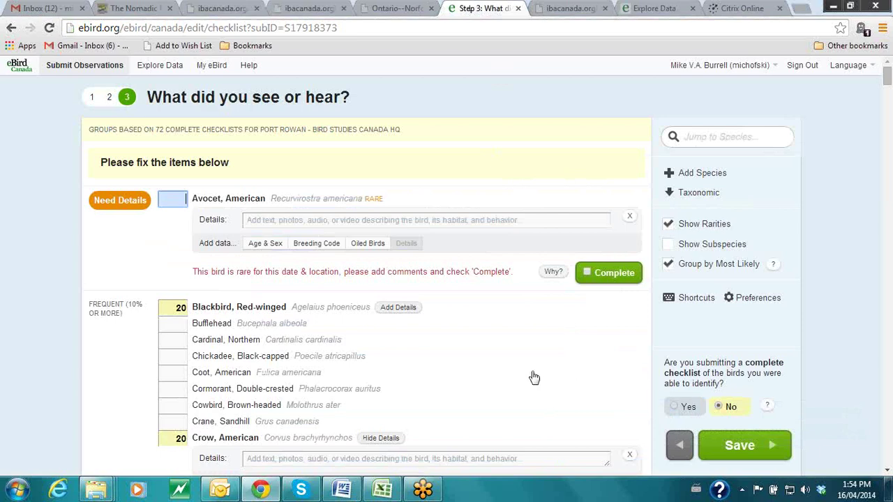
pyautogui.scroll(-1, 548, 376)
pyautogui.click(739, 448)
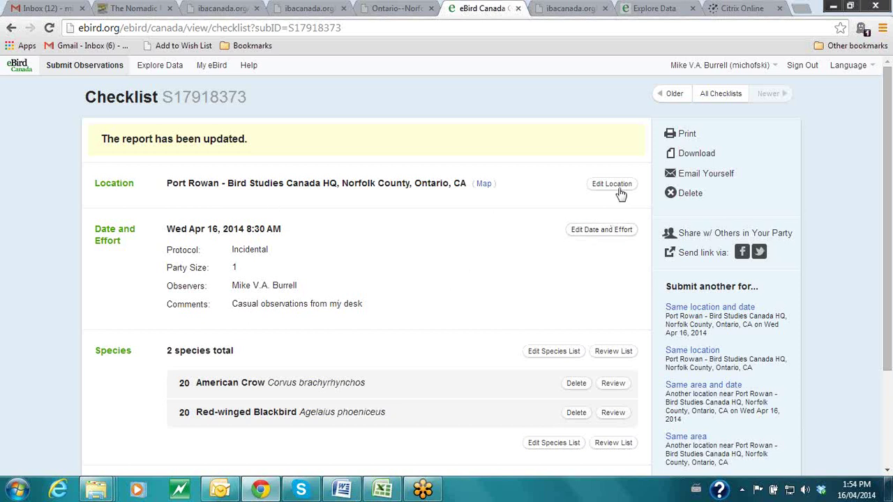
# - Start a new observation submission, choosing to find the location on a map of Ontario, Canada
pyautogui.click(82, 67)
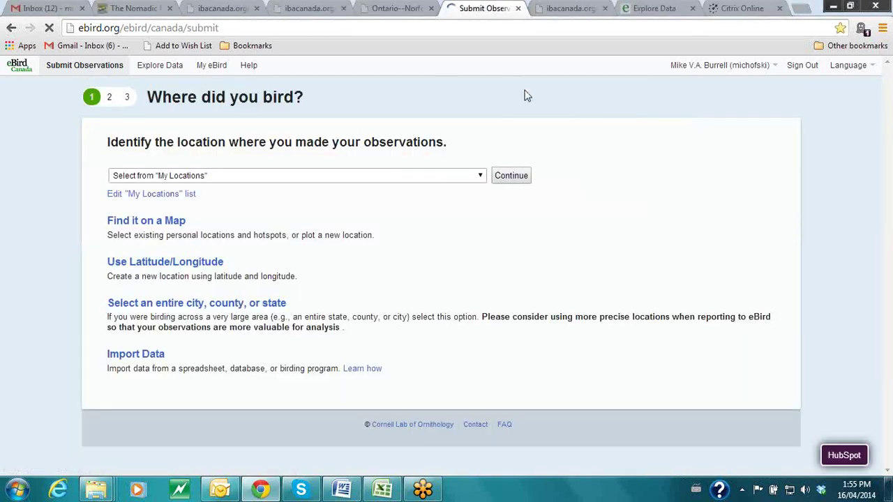
pyautogui.click(167, 222)
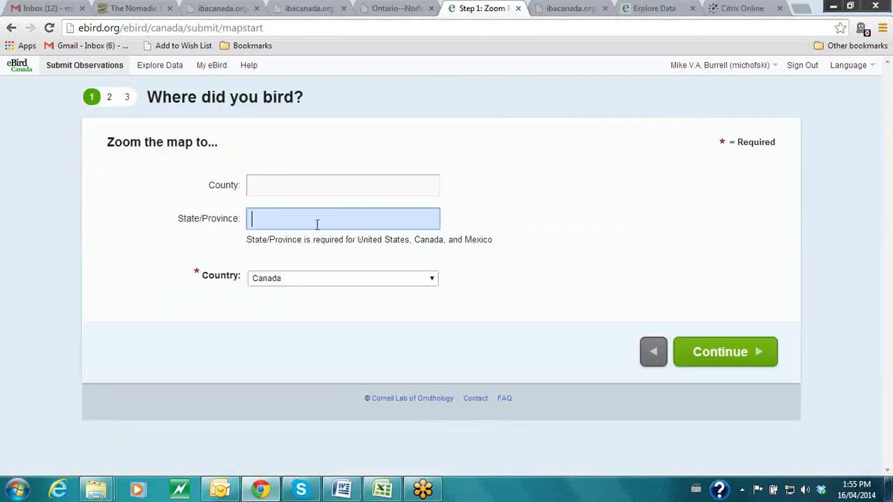
pyautogui.write('ontario')
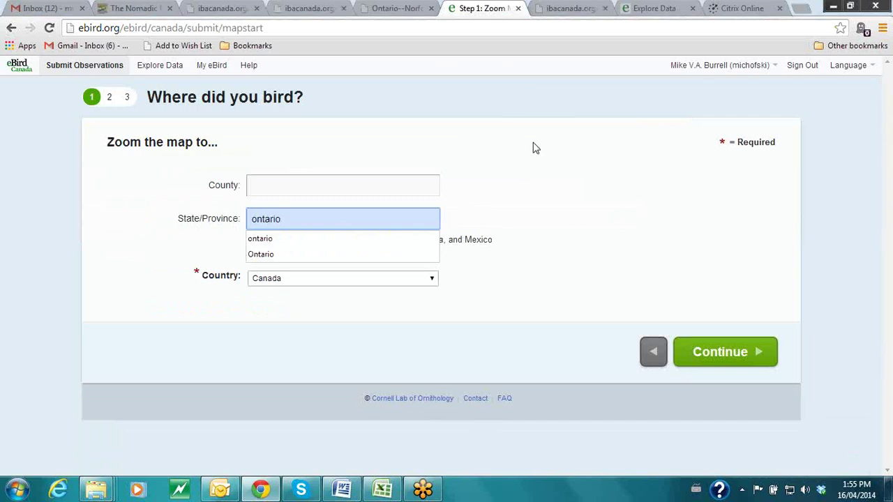
pyautogui.click(570, 220)
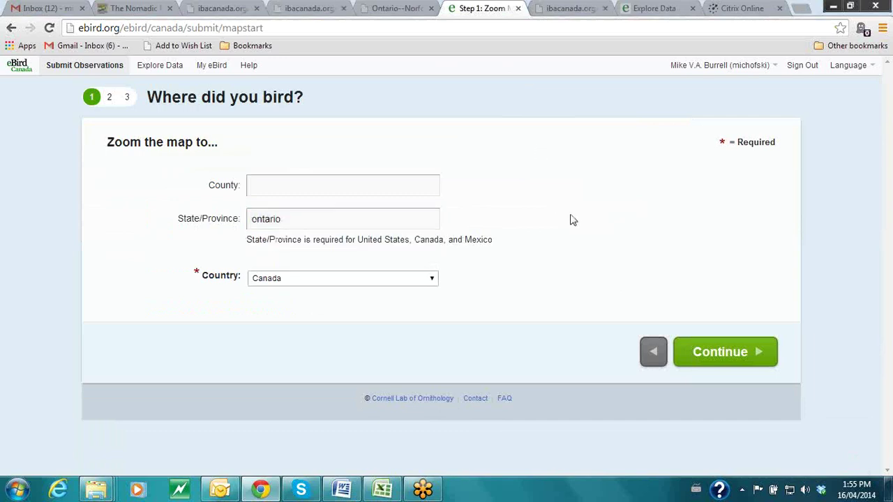
pyautogui.click(709, 357)
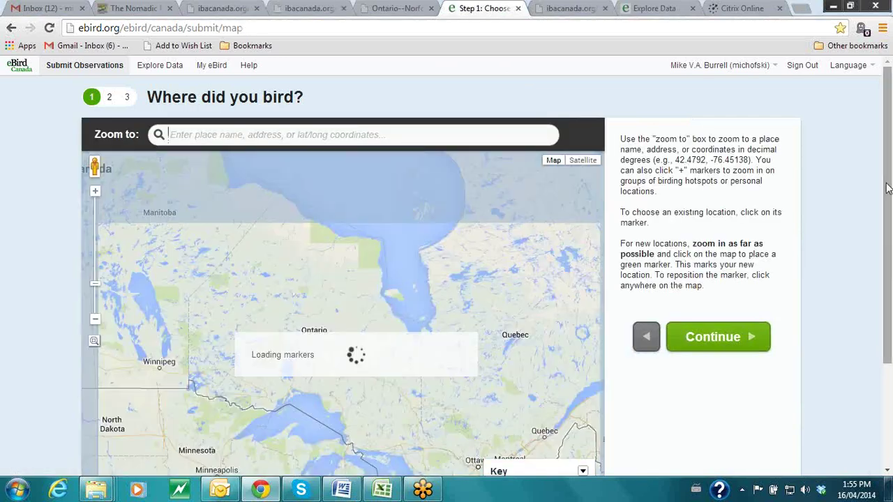
# - Examine the birding hotspots and personal locations on the map around Port Rowan and Long Point
pyautogui.scroll(-3, 889, 328)
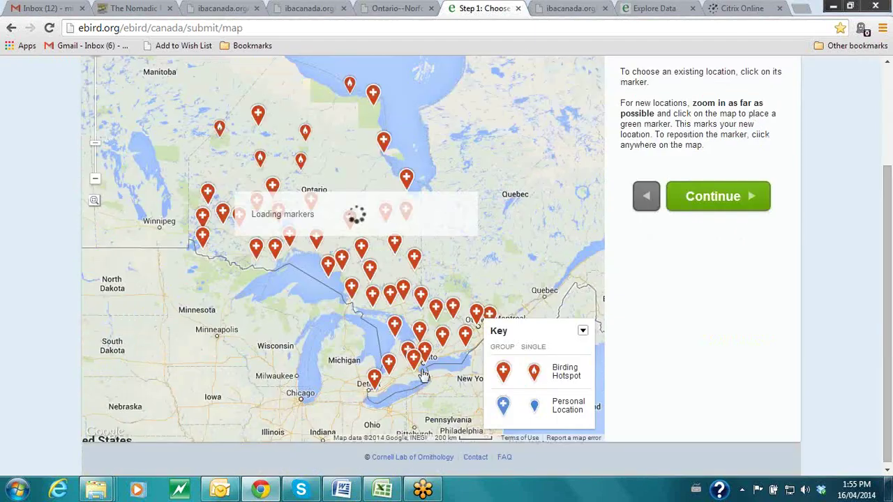
pyautogui.scroll(1, 405, 388)
pyautogui.scroll(4, 405, 388)
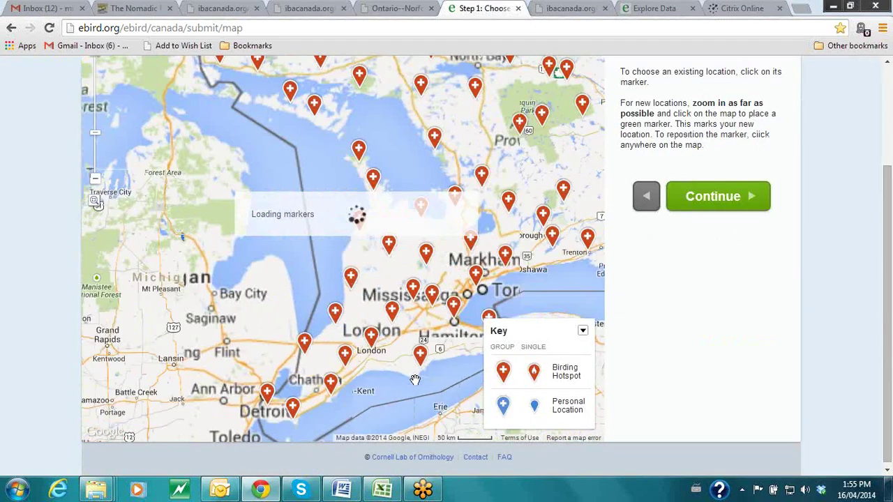
pyautogui.scroll(2, 429, 355)
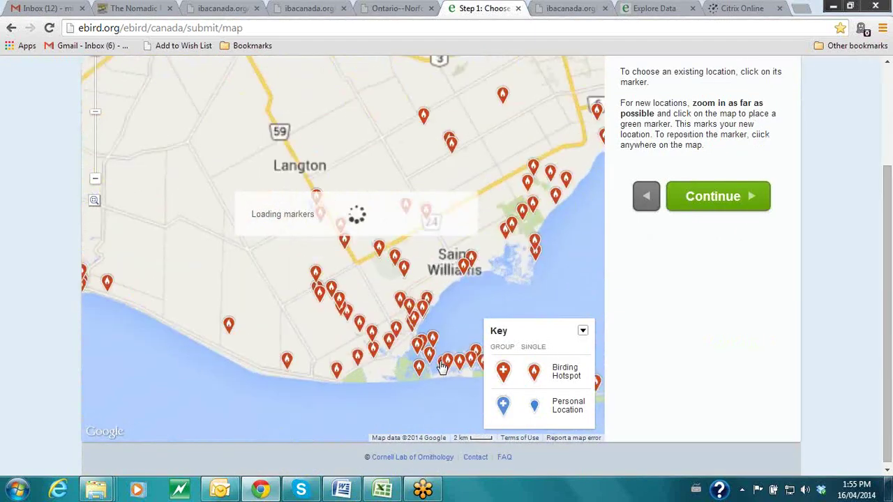
pyautogui.moveTo(428, 382); pyautogui.dragTo(342, 362)
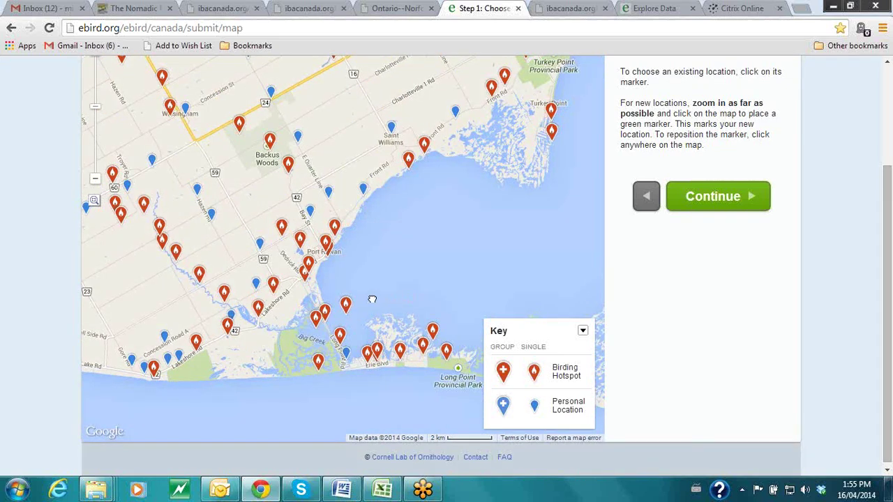
pyautogui.moveTo(379, 300); pyautogui.dragTo(351, 294)
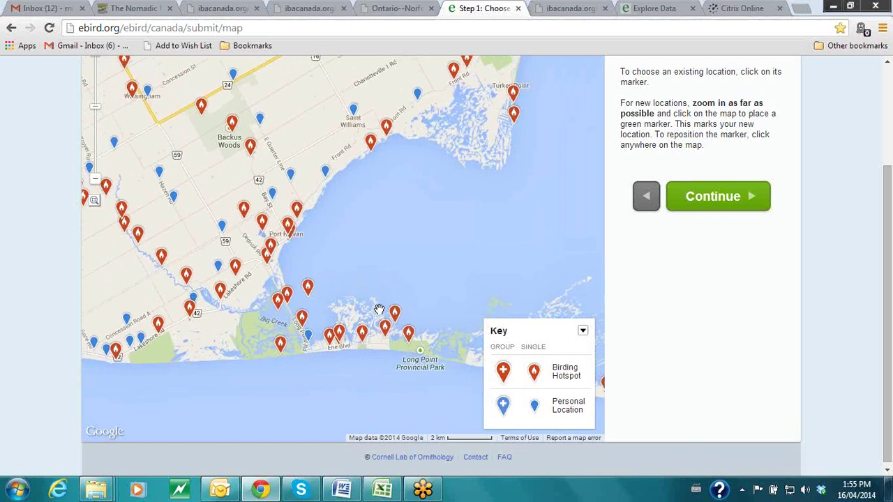
pyautogui.moveTo(361, 259); pyautogui.dragTo(358, 278)
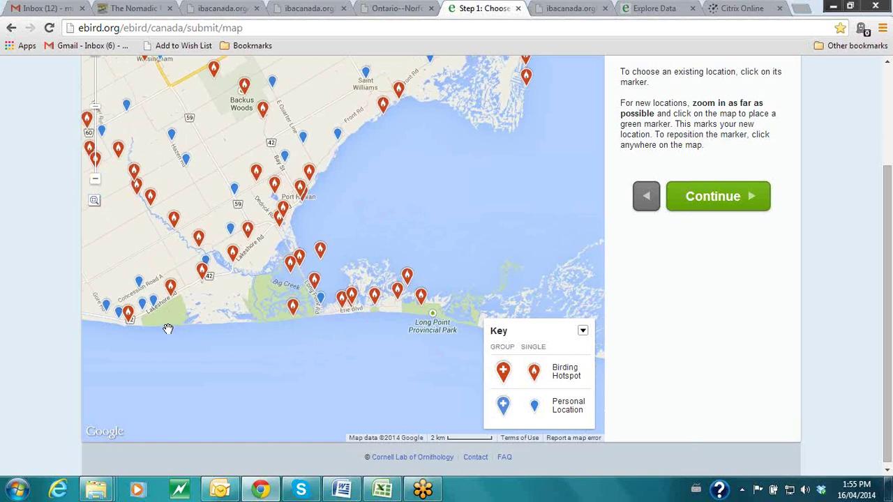
pyautogui.moveTo(168, 328); pyautogui.dragTo(226, 324)
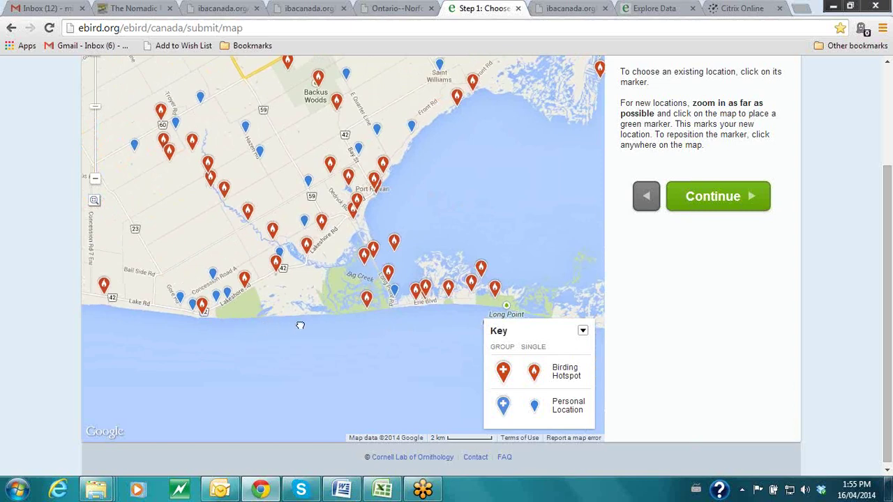
# - Place a new location marker on Lakeshore Rd beside Hahn Marsh and name it "Lakeshore road between the coves and Hahn Marsh"
pyautogui.scroll(2, 300, 325)
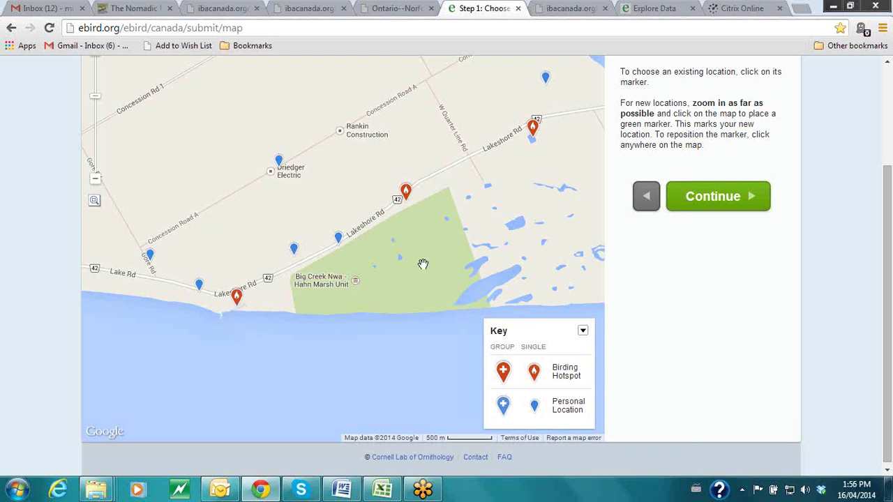
pyautogui.moveTo(426, 255); pyautogui.dragTo(342, 288)
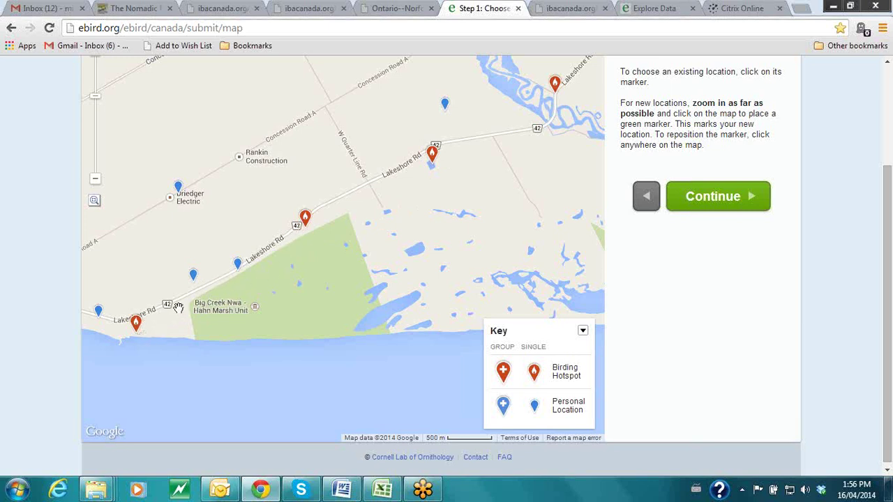
pyautogui.click(218, 274)
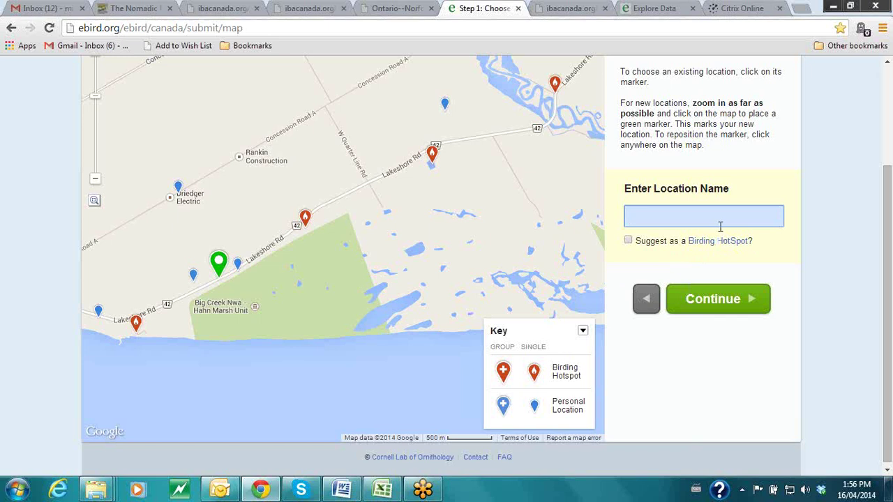
pyautogui.write('Lakeshore')
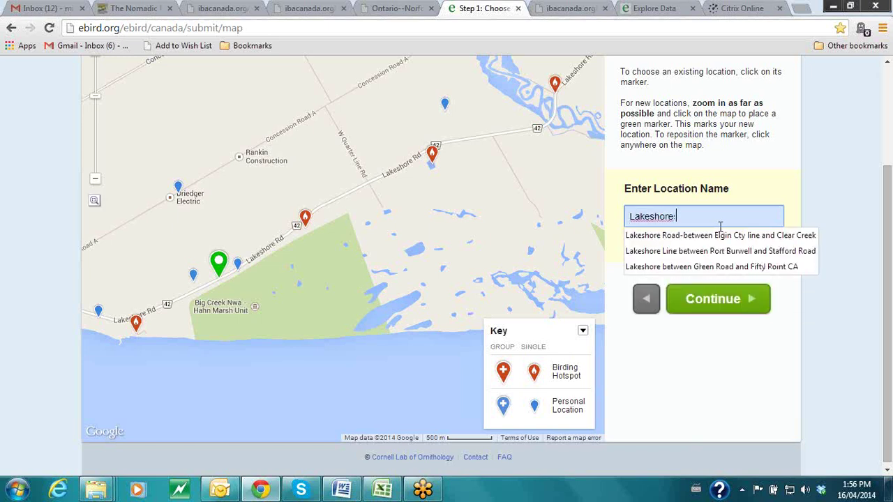
pyautogui.write(' road between ')
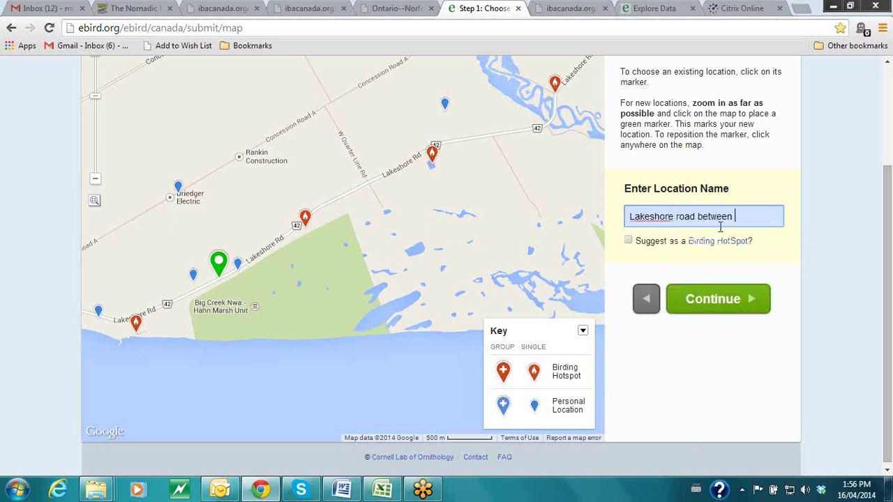
pyautogui.write('the coves and Haw')
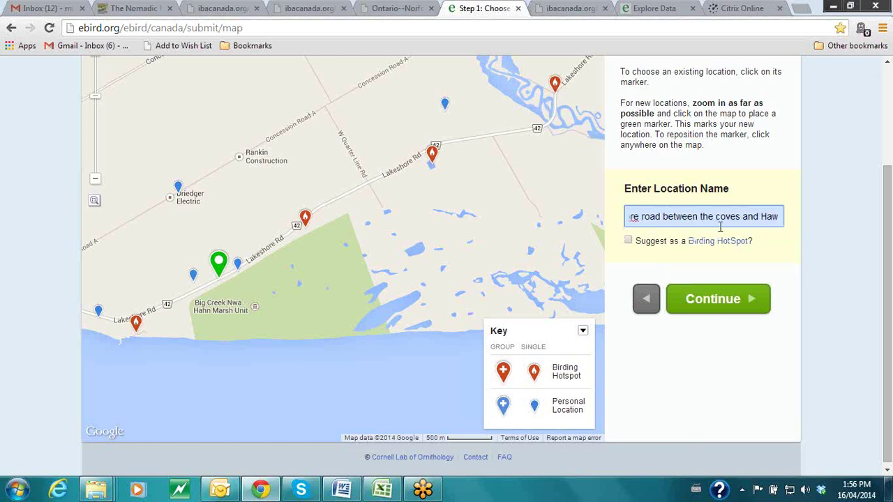
pyautogui.press('BackSpace')
pyautogui.write('hn Marsh')
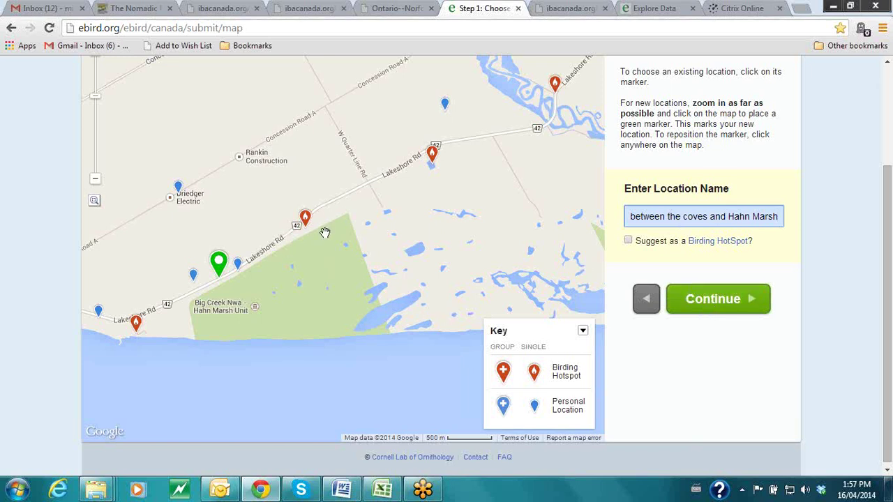
pyautogui.moveTo(508, 244); pyautogui.dragTo(455, 252)
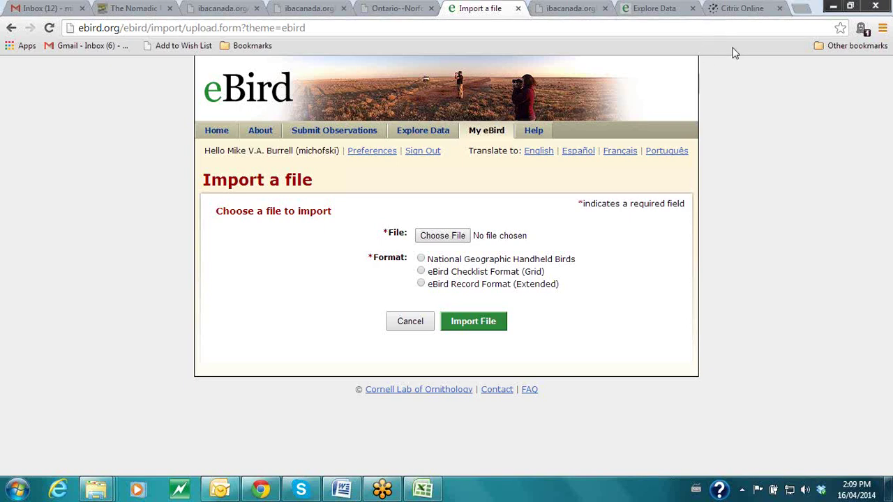
# - Search the web for "birdlog app" in a new browser tab and open the BirdsEye smartphone apps website
pyautogui.click(802, 9)
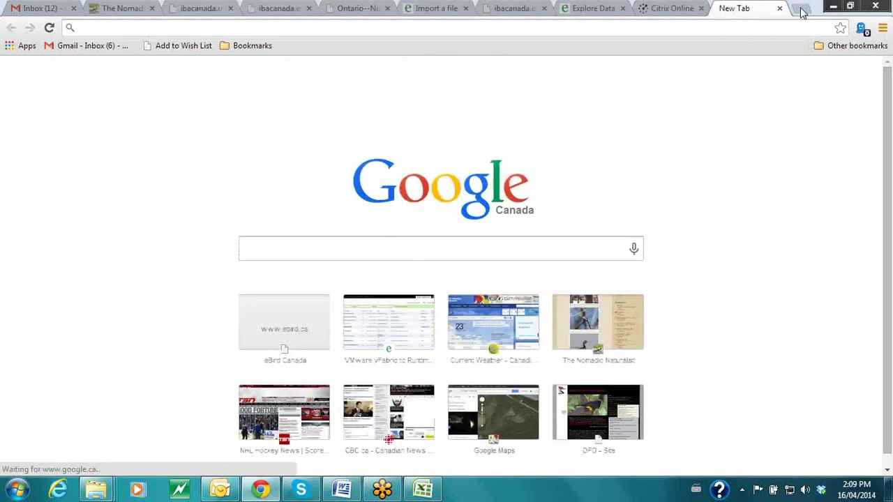
pyautogui.write('birdlog')
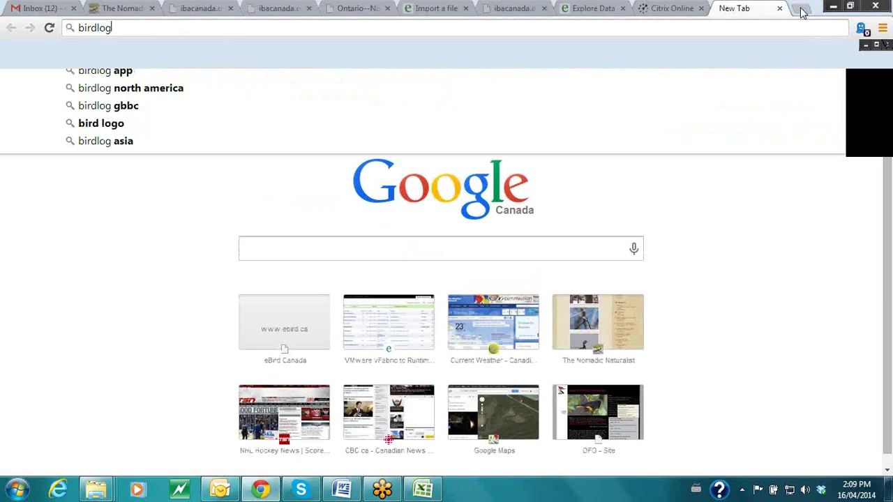
pyautogui.press('Down')
pyautogui.press('Return')
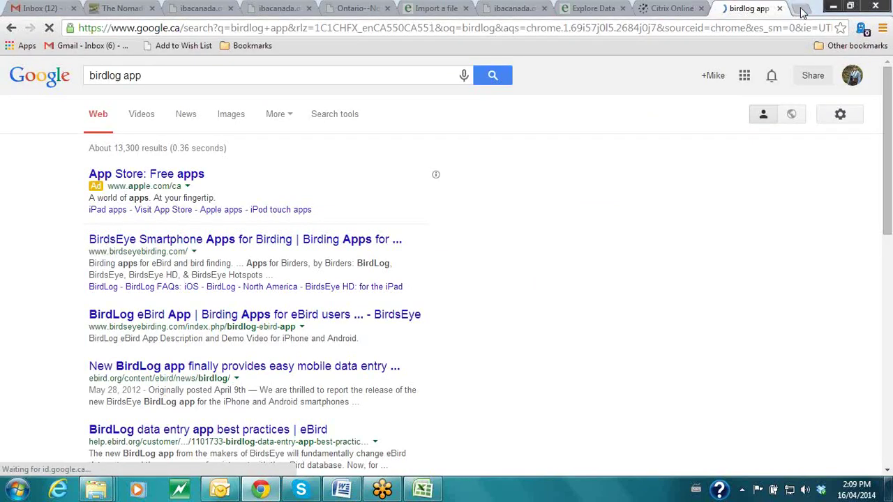
pyautogui.click(166, 241)
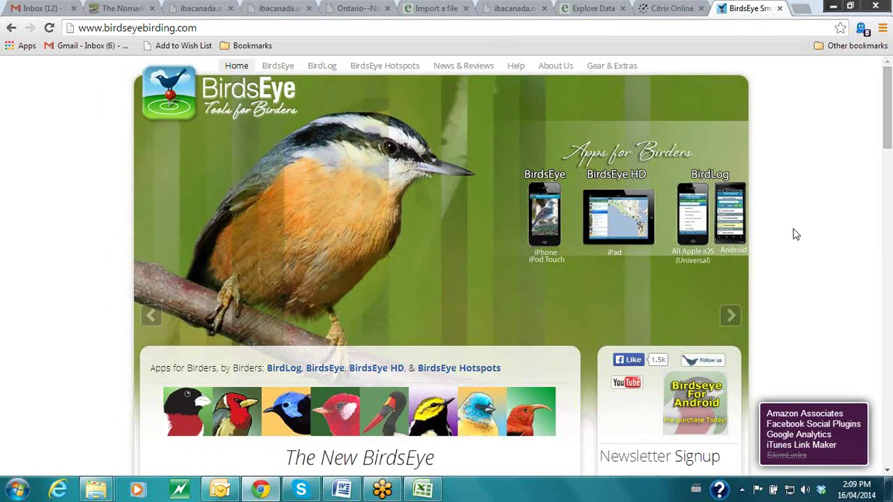
# - Review the BirdsEye home page's app descriptions and BirdLog regional prices, and open the BirdLog page
pyautogui.scroll(-1, 792, 225)
pyautogui.scroll(-8, 789, 219)
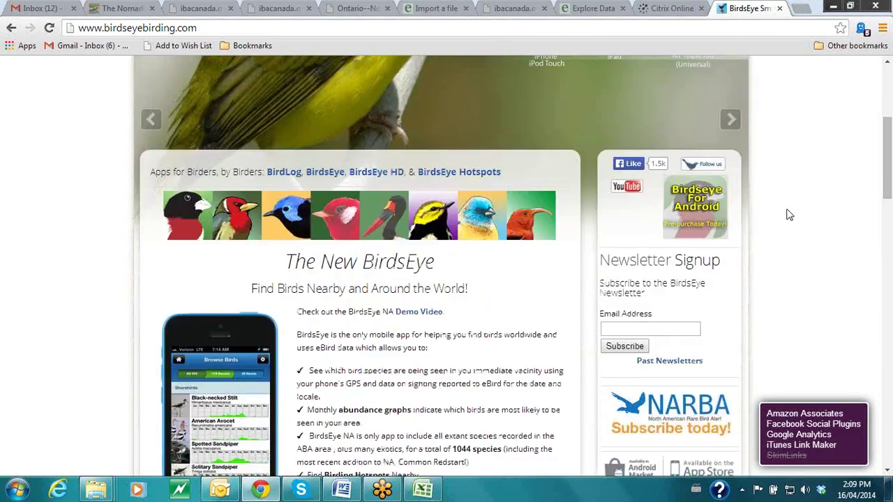
pyautogui.scroll(-10, 789, 215)
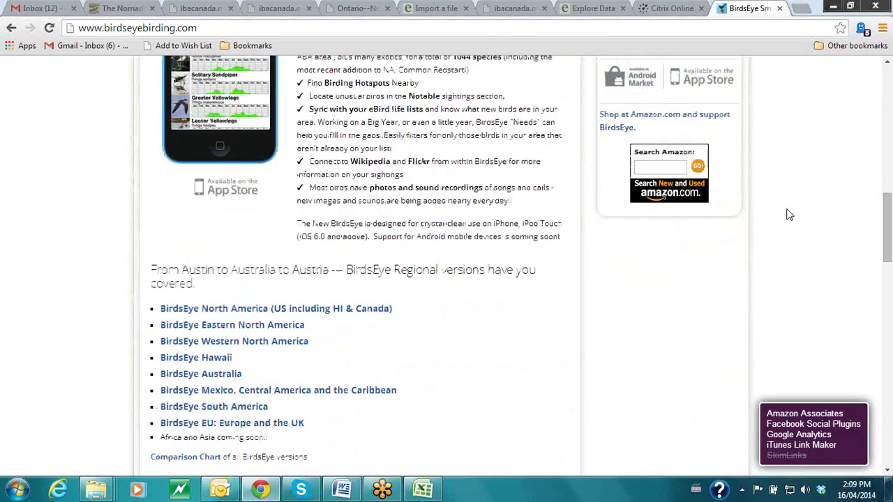
pyautogui.scroll(-6, 789, 215)
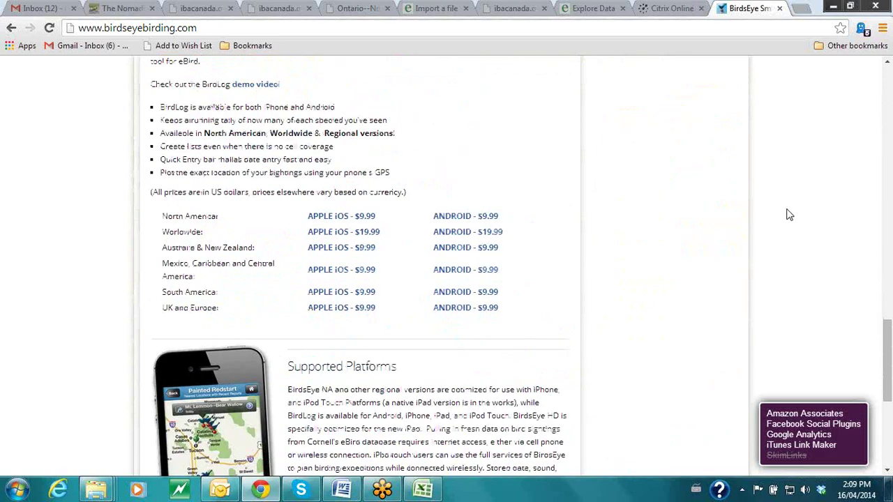
pyautogui.scroll(20, 789, 215)
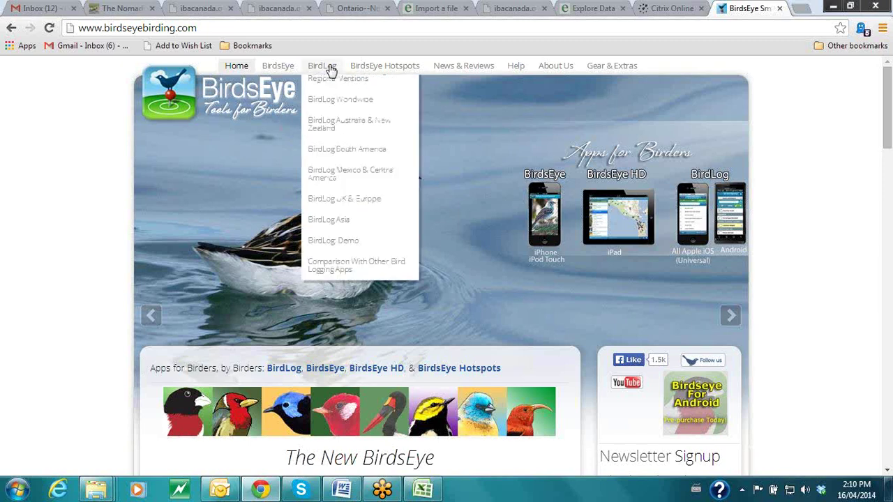
pyautogui.click(323, 68)
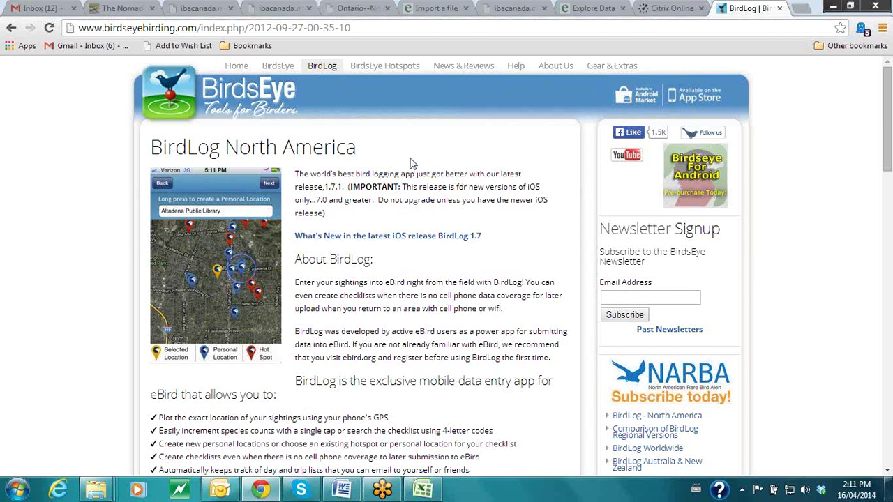
# - Open eBird's Explore Data page in the Import a file browser tab and review its tools down to Download Data
pyautogui.click(506, 7)
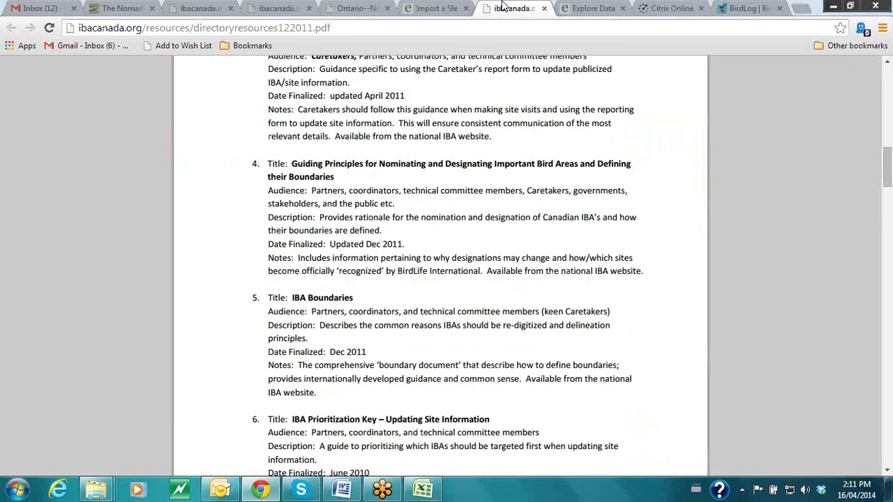
pyautogui.click(595, 8)
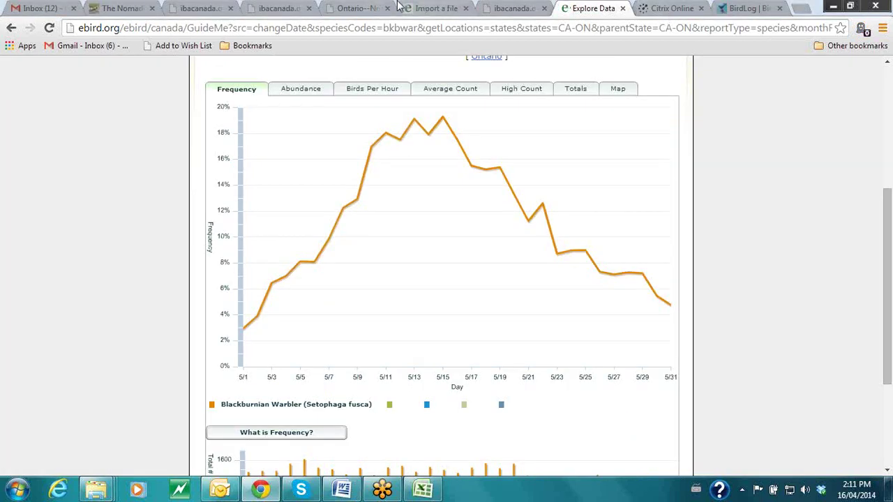
pyautogui.click(401, 7)
pyautogui.click(428, 135)
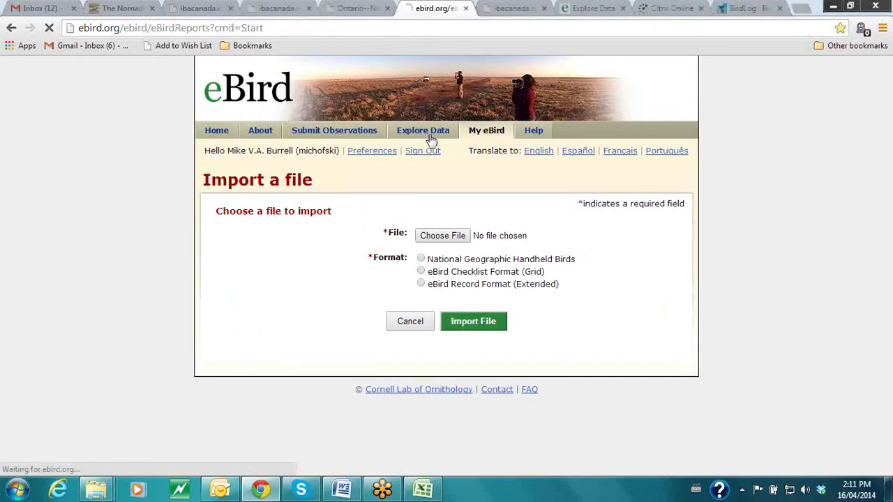
pyautogui.scroll(-6, 472, 286)
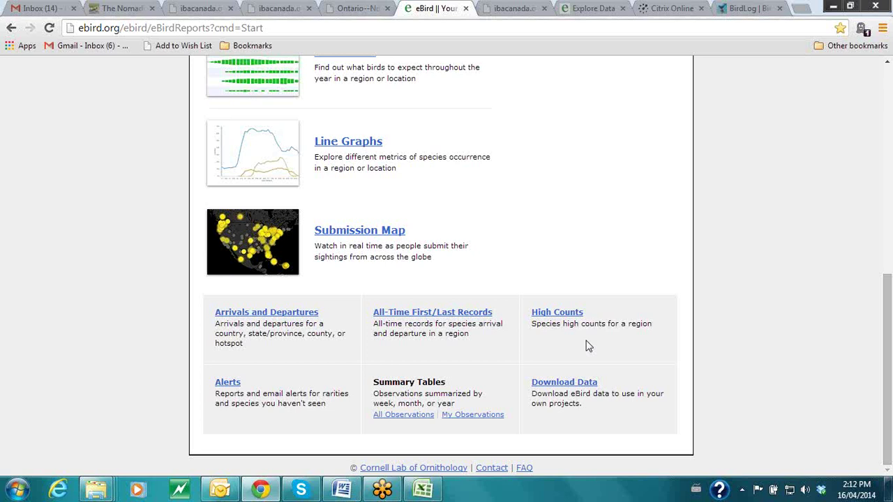
# - Load the ibacanada.org home page in the browser tab showing the Audubon Field Notes reference
pyautogui.click(313, 11)
pyautogui.click(209, 7)
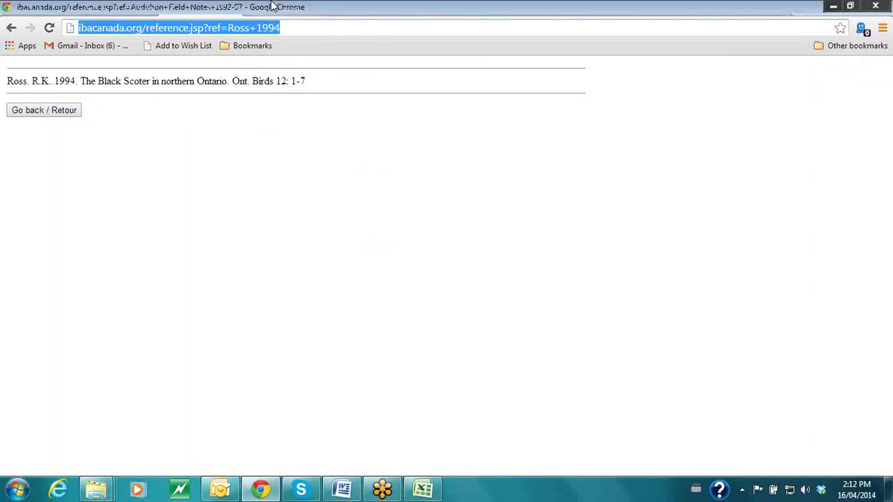
pyautogui.click(511, 9)
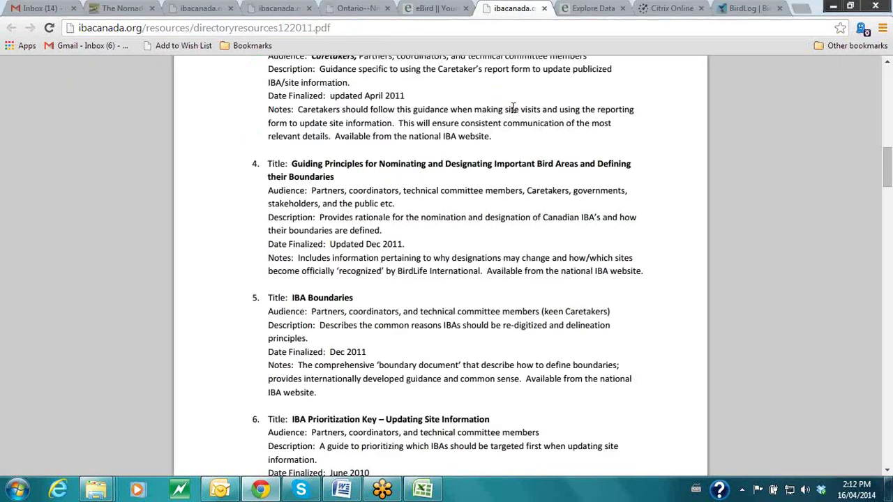
pyautogui.click(282, 10)
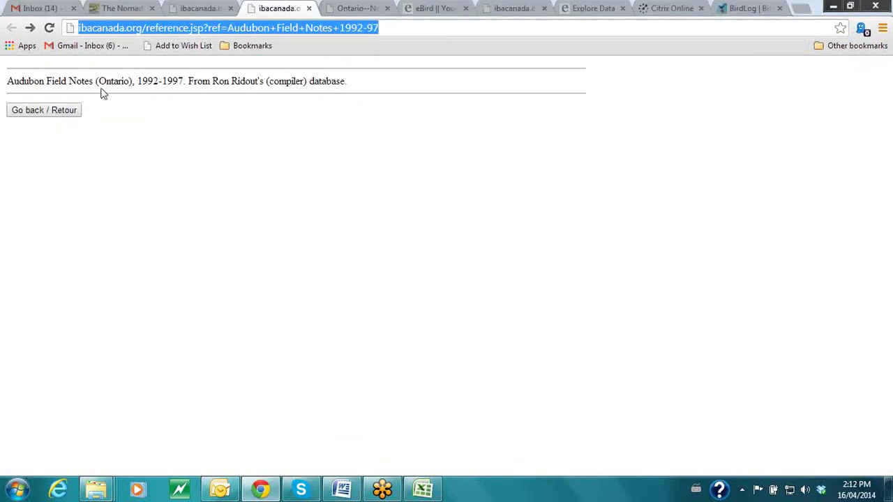
pyautogui.write('ibacanada.org')
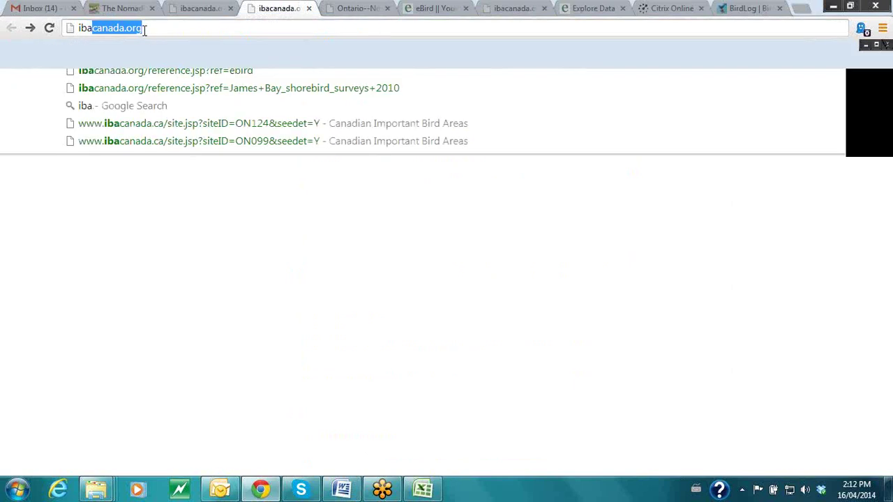
pyautogui.press('Return')
# - Open the IBA Site Directory and list the IBA sites whose names match "Long Point"
pyautogui.moveTo(372, 198)
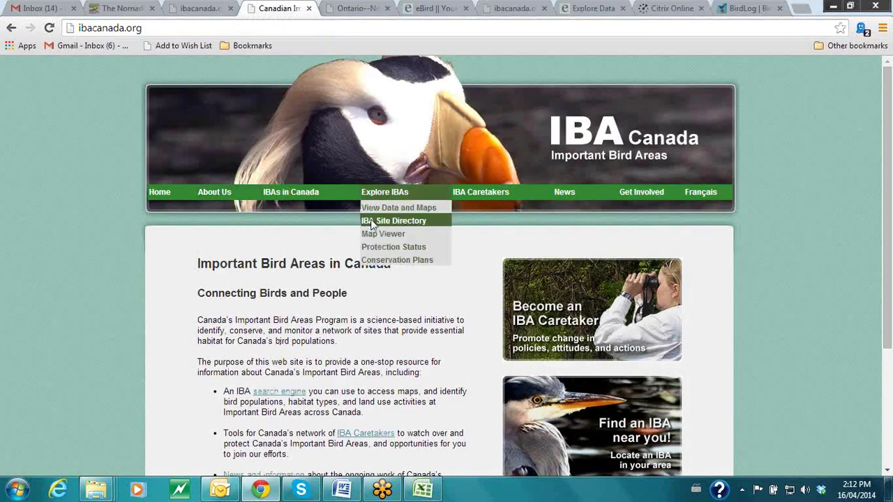
pyautogui.click(373, 224)
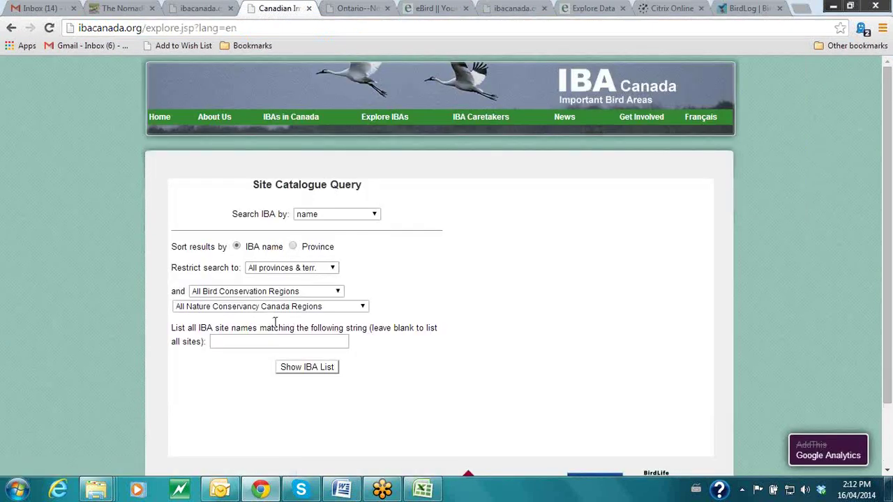
pyautogui.click(261, 341)
pyautogui.write('long')
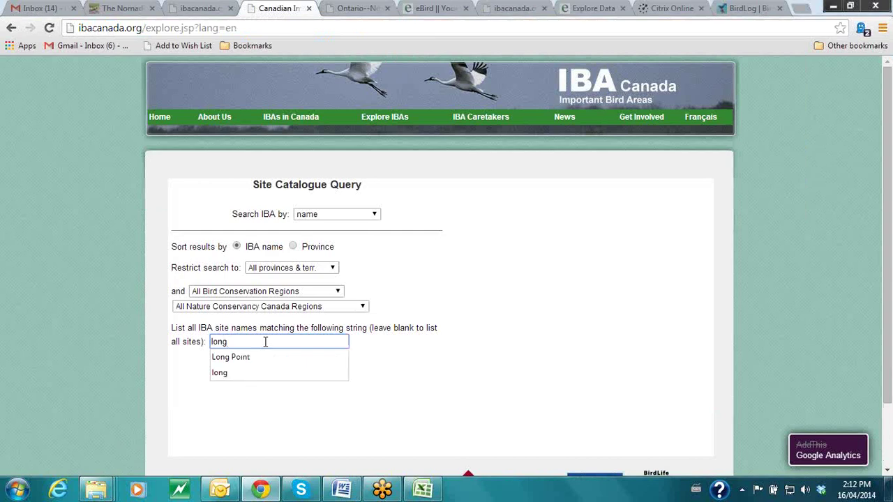
pyautogui.click(257, 358)
pyautogui.click(328, 367)
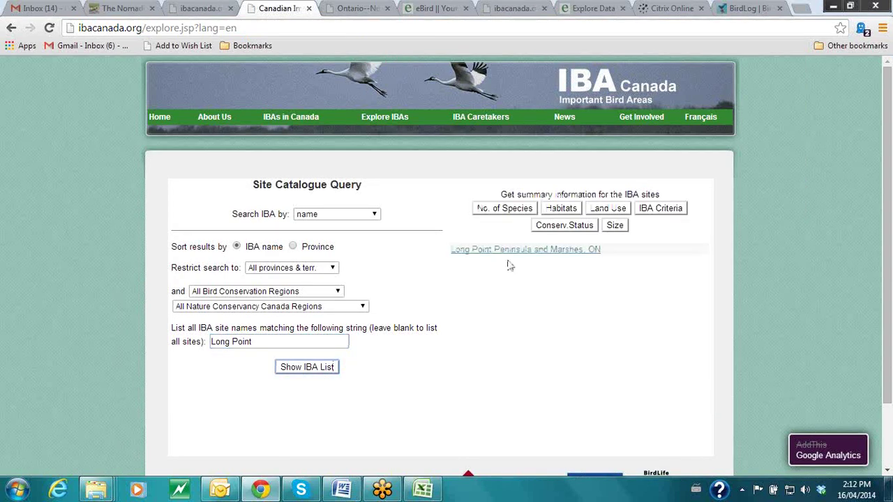
# - Open the Long Point Peninsula and Marshes site page and review its complete bird records instead of the summary
pyautogui.scroll(-15, 607, 307)
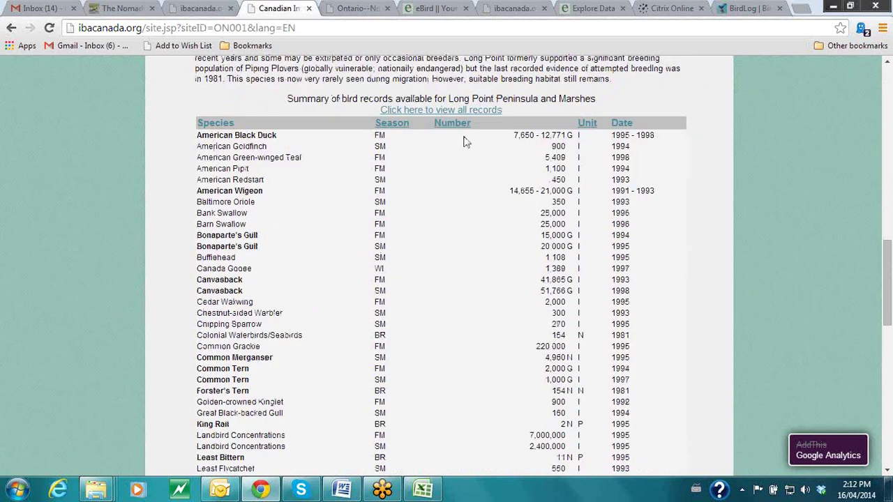
pyautogui.click(418, 110)
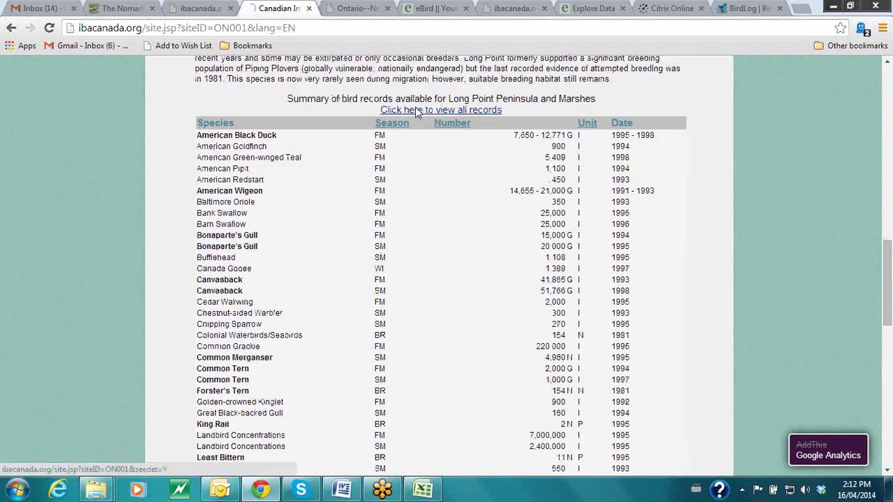
pyautogui.scroll(-15, 674, 230)
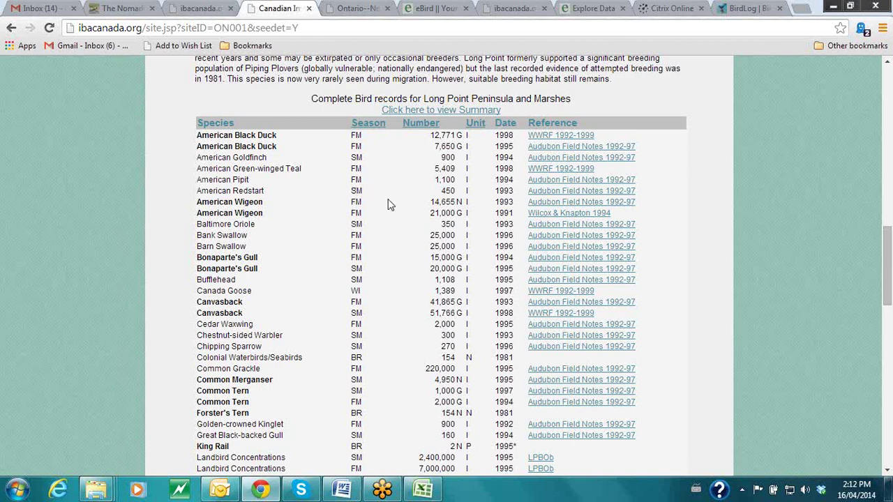
pyautogui.scroll(1, 392, 213)
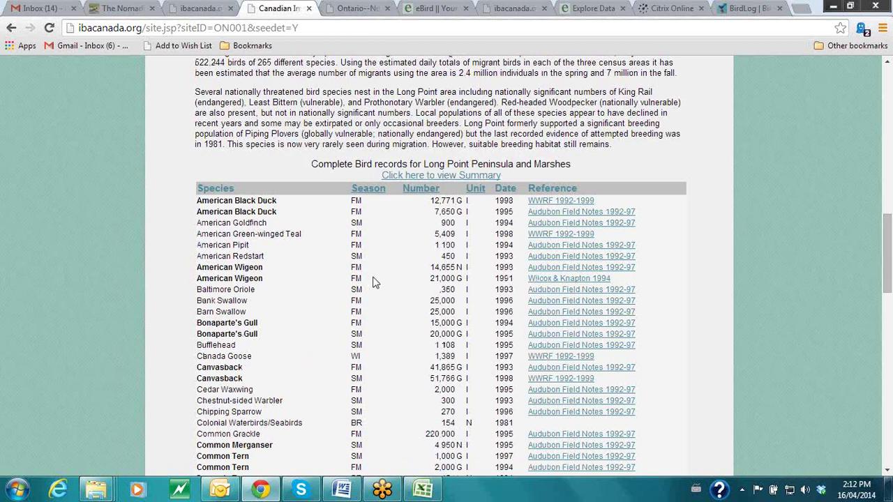